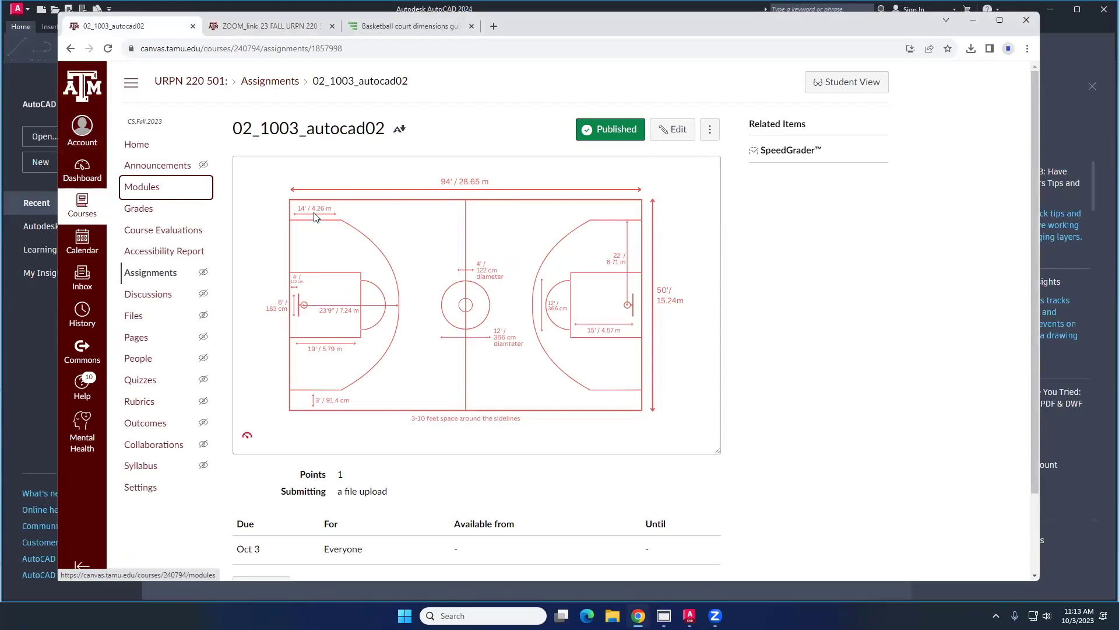
Step: Switch to AutoCAD, turn off the product-development and messaging data collection options, and accept the privacy settings
{"action": "left_click", "coordinate": [690, 616]}
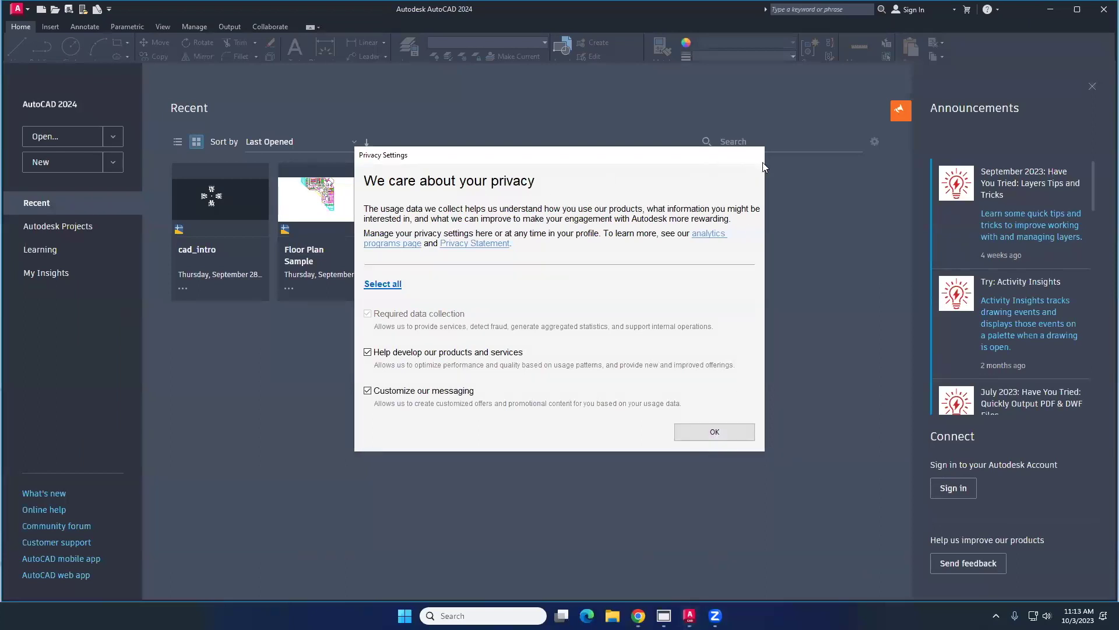
{"action": "left_click", "coordinate": [417, 353]}
{"action": "left_click", "coordinate": [418, 390]}
{"action": "left_click", "coordinate": [715, 431]}
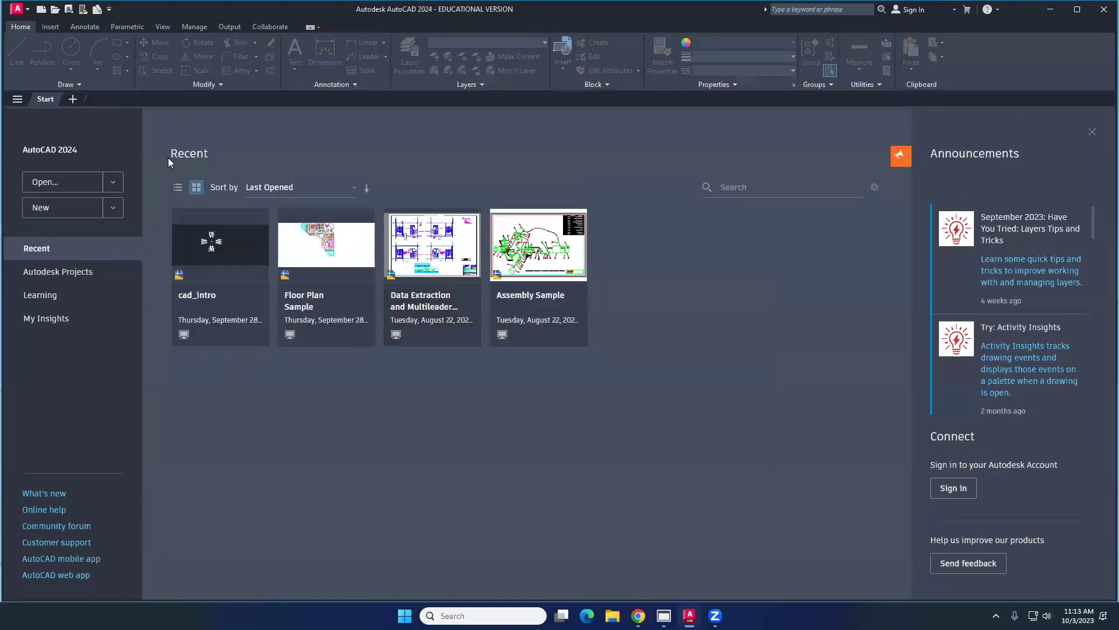
Step: Create a new blank drawing and close the Activity Insights palette
{"action": "left_click", "coordinate": [72, 100]}
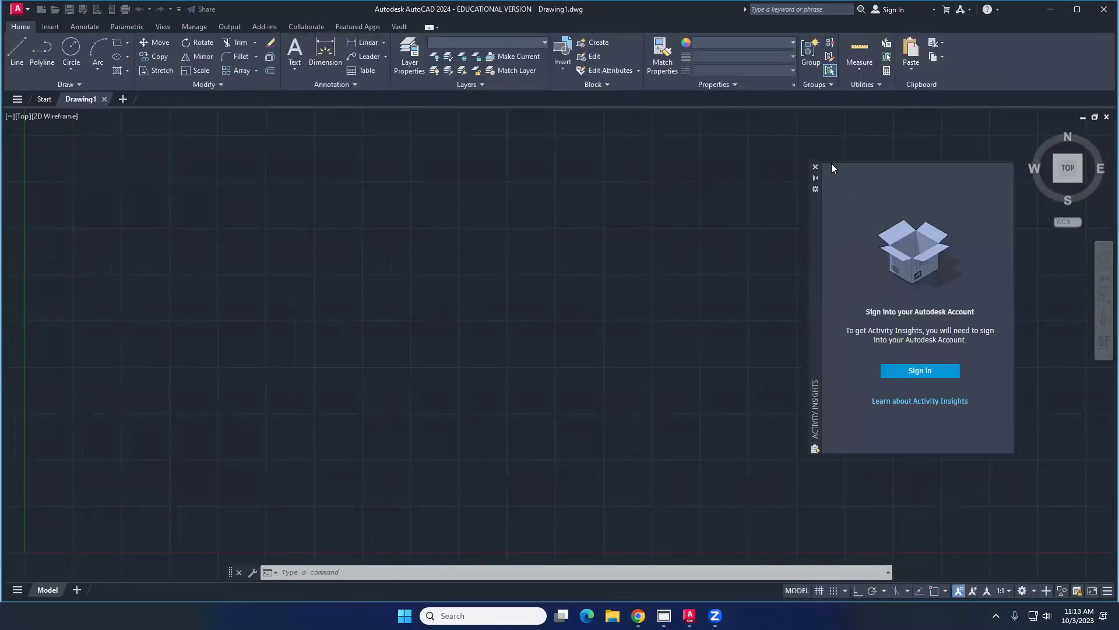
{"action": "left_click", "coordinate": [815, 167]}
{"action": "left_click", "coordinate": [813, 159]}
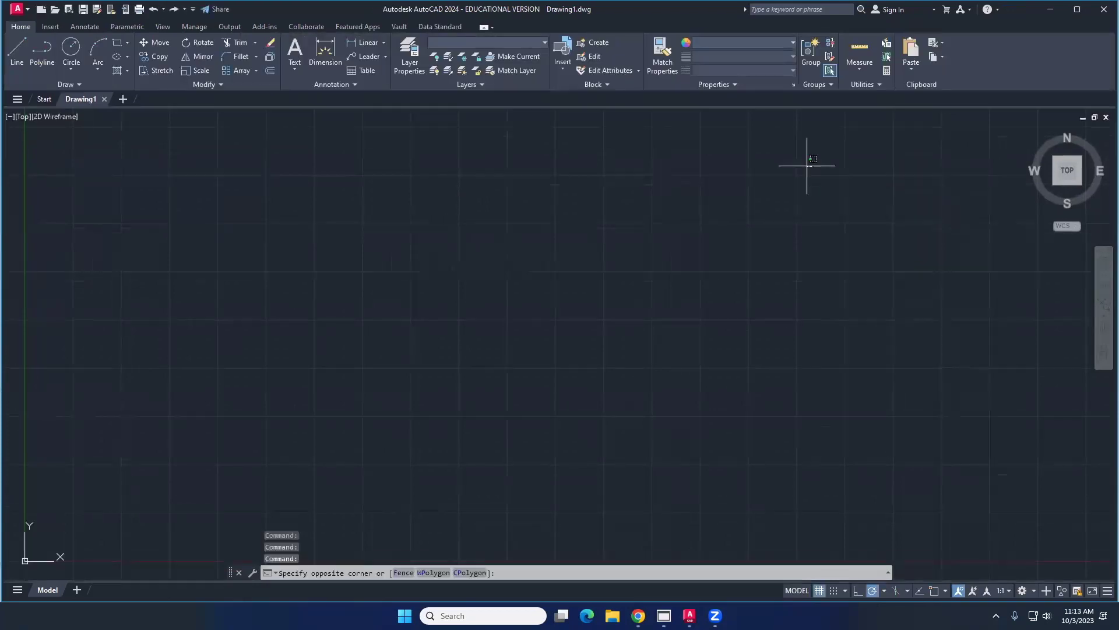
{"action": "left_click", "coordinate": [432, 342]}
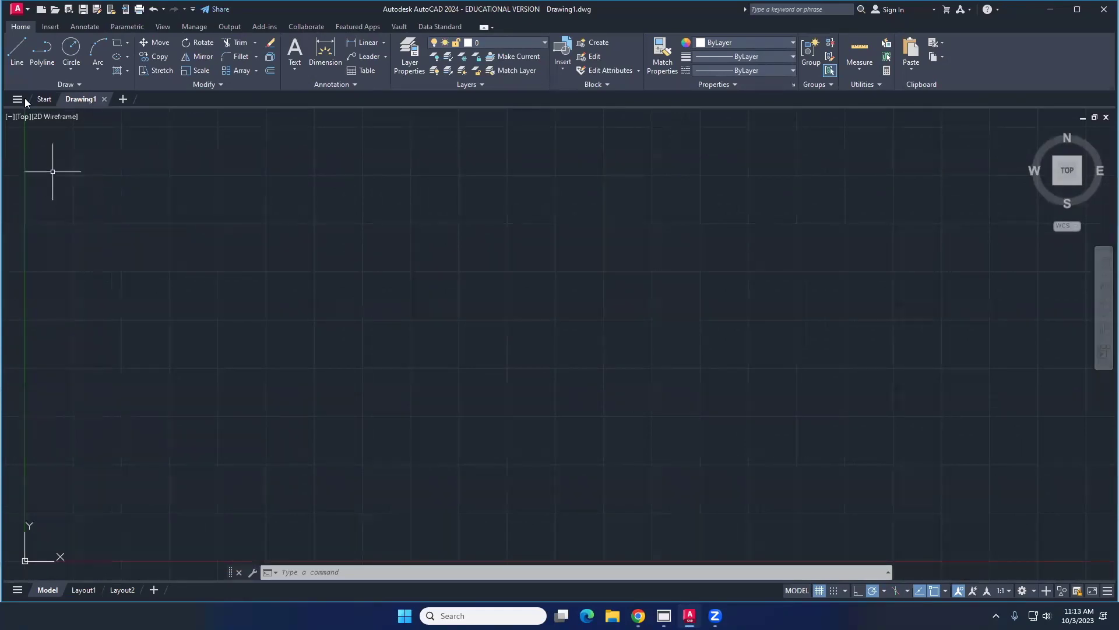
{"action": "left_click", "coordinate": [17, 50]}
{"action": "left_click", "coordinate": [157, 276]}
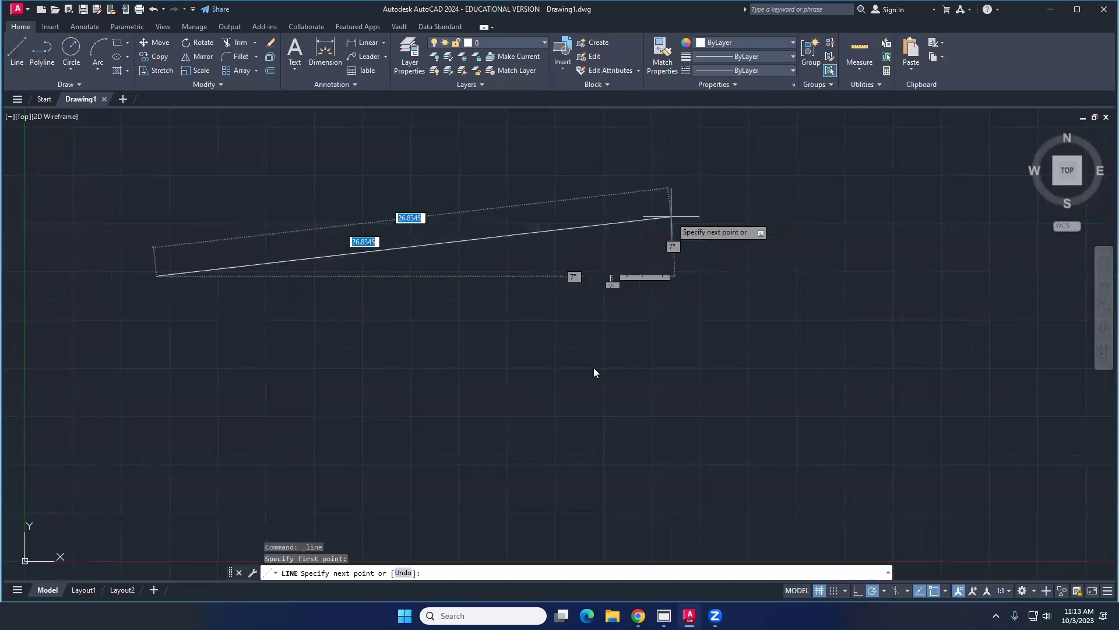
{"action": "key", "text": "Escape"}
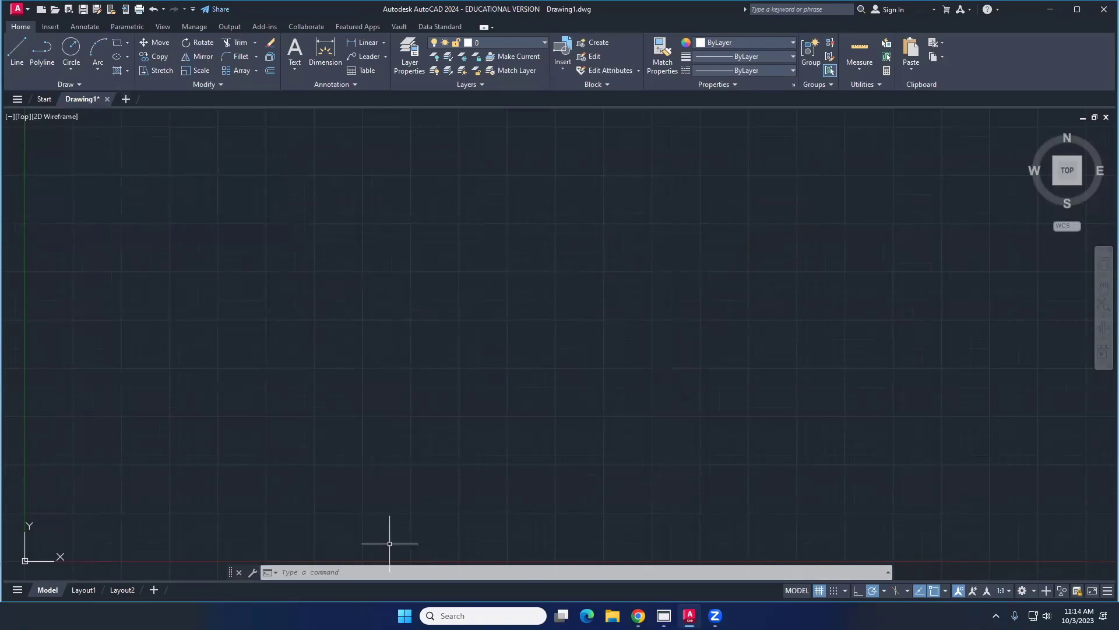
Step: Examine the additional Draw and Modify tools, including the Join command
{"action": "mouse_move", "coordinate": [638, 616]}
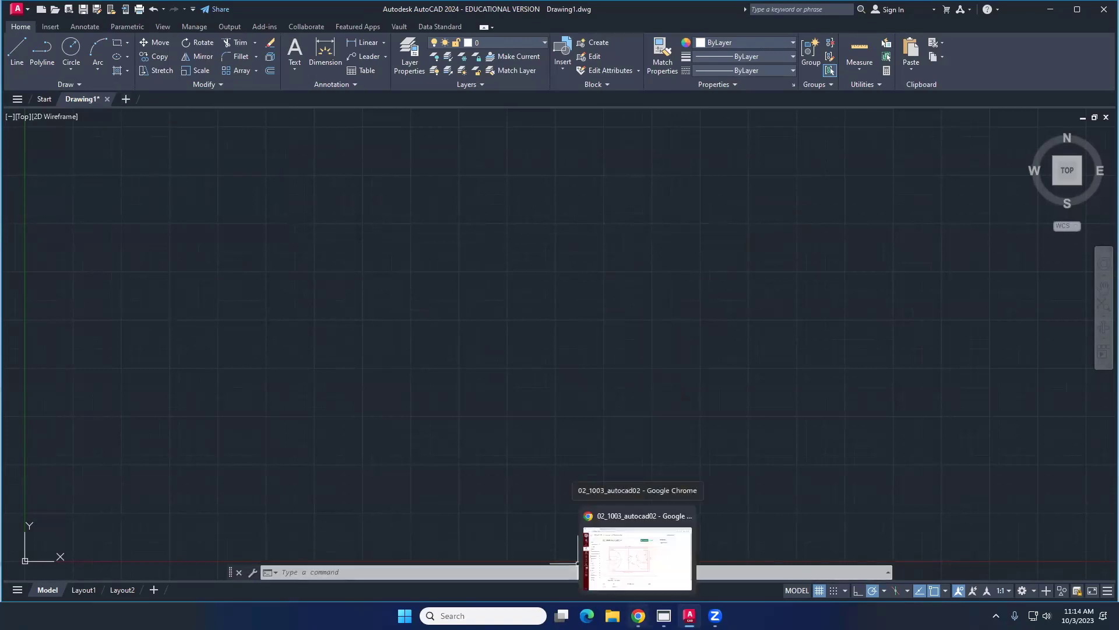
{"action": "left_click", "coordinate": [637, 558]}
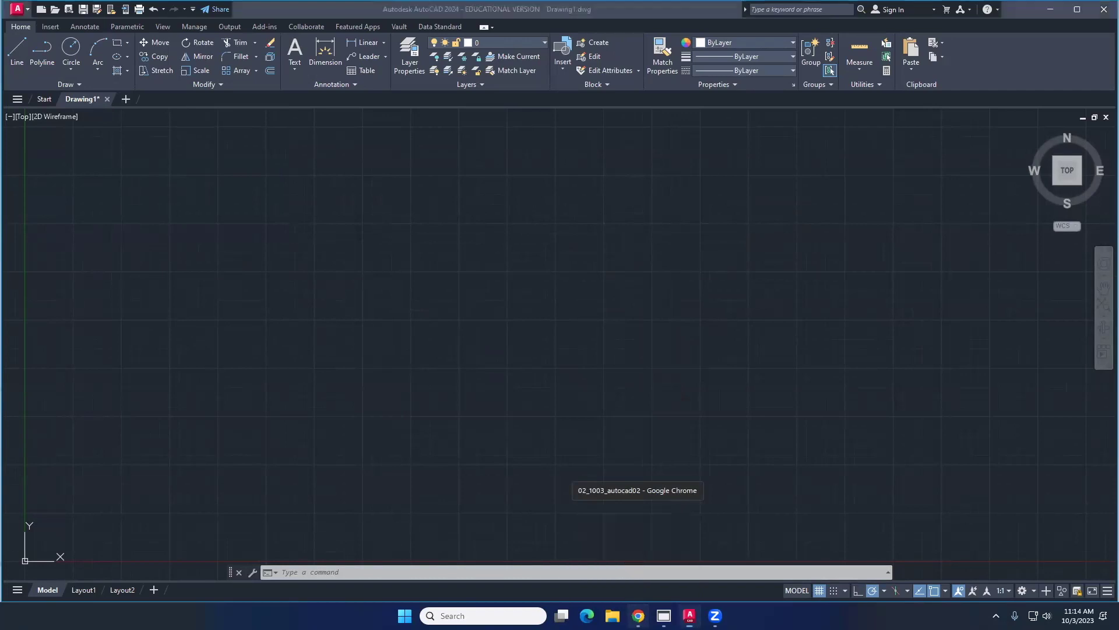
{"action": "left_click", "coordinate": [638, 616]}
{"action": "mouse_move", "coordinate": [212, 330]}
{"action": "middle_mouse_down"}
{"action": "mouse_move", "coordinate": [240, 310]}
{"action": "mouse_move", "coordinate": [266, 246]}
{"action": "middle_mouse_up"}
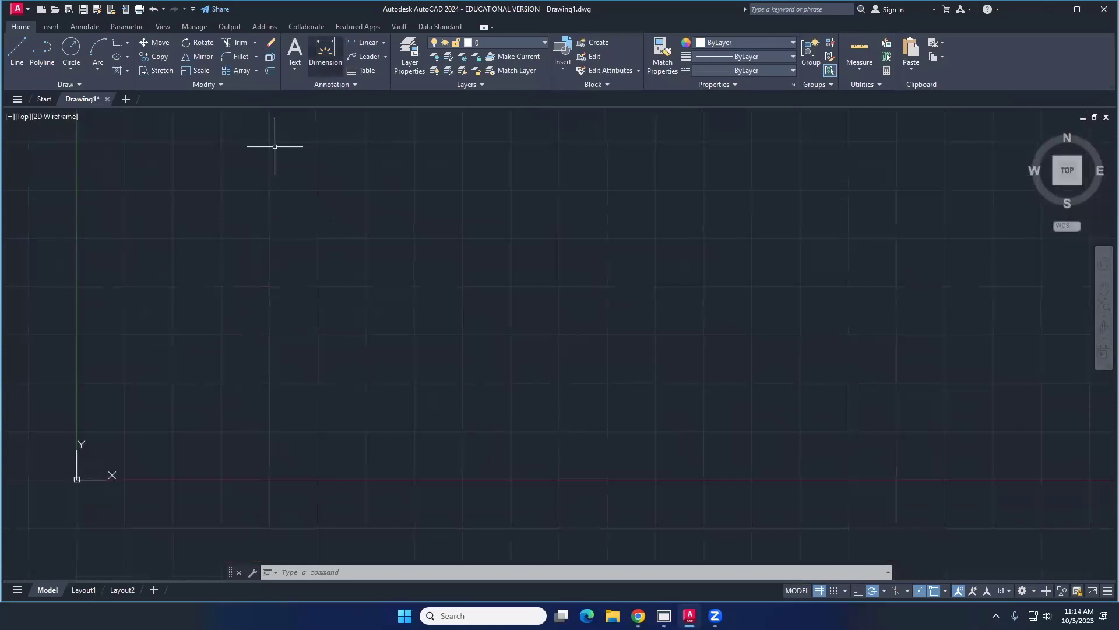
{"action": "left_click", "coordinate": [70, 84]}
{"action": "left_click", "coordinate": [190, 84]}
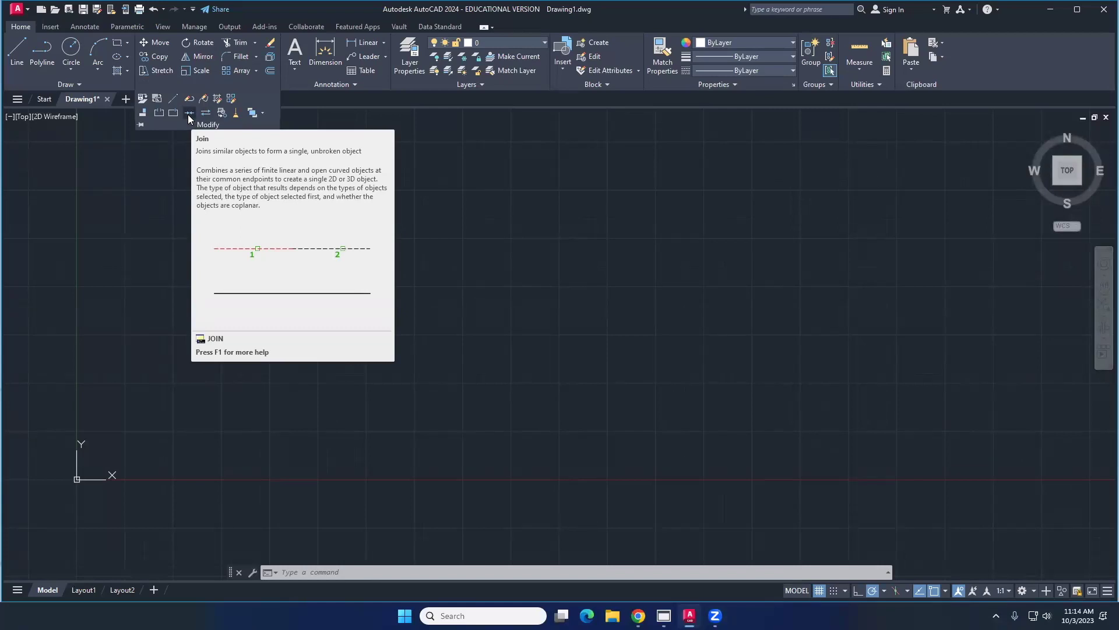
{"action": "left_click", "coordinate": [269, 60]}
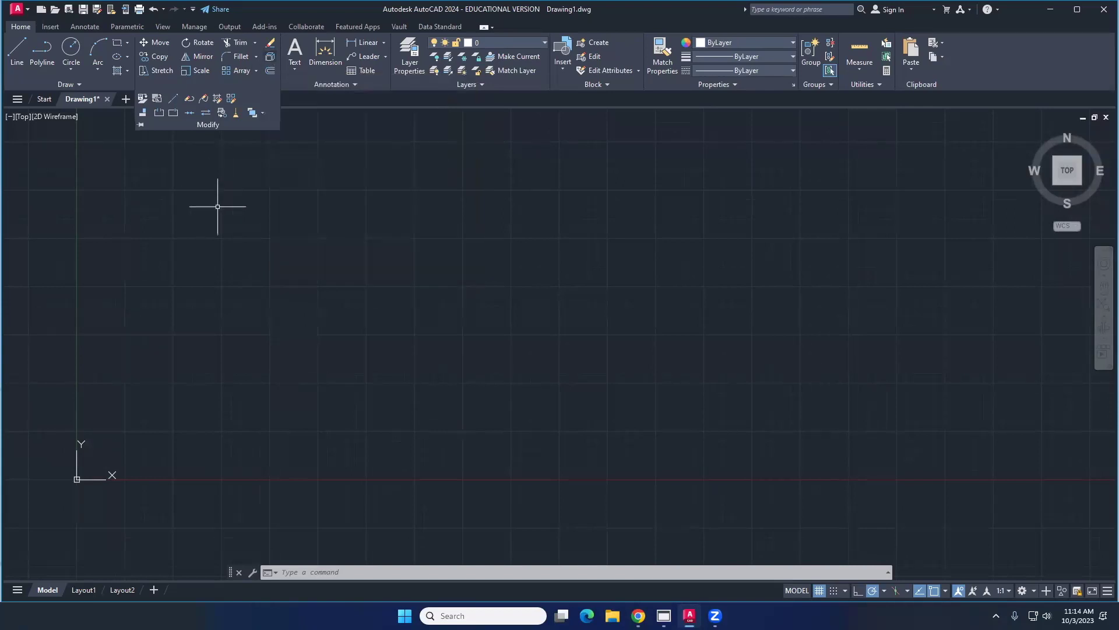
{"action": "left_click", "coordinate": [256, 202]}
{"action": "key", "text": "Escape"}
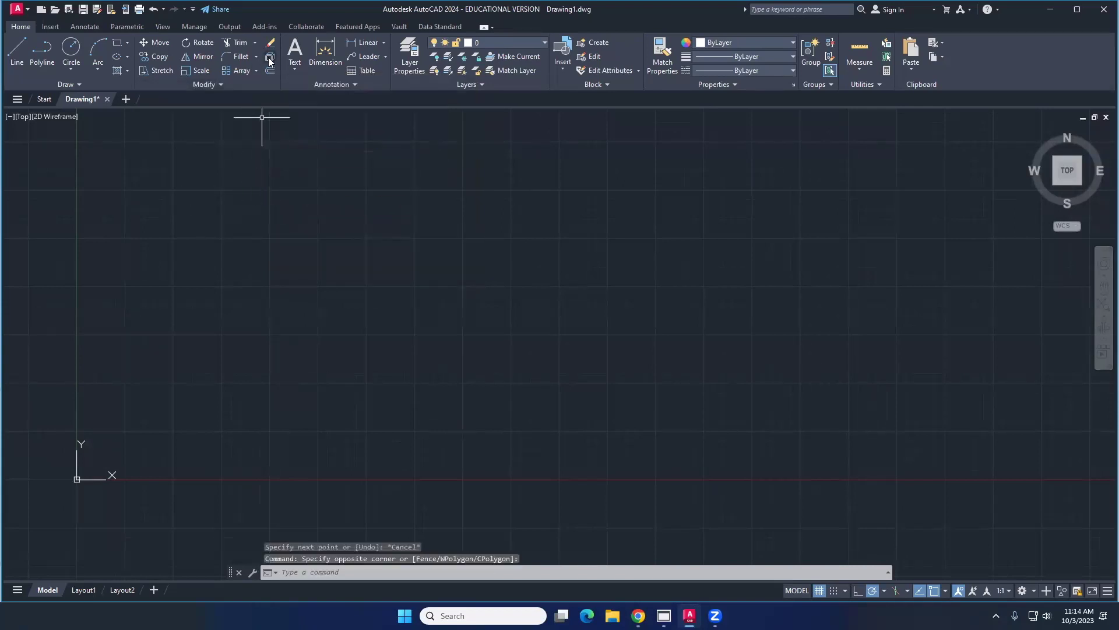
{"action": "left_click", "coordinate": [213, 85]}
{"action": "left_click", "coordinate": [315, 187]}
{"action": "left_click", "coordinate": [250, 200]}
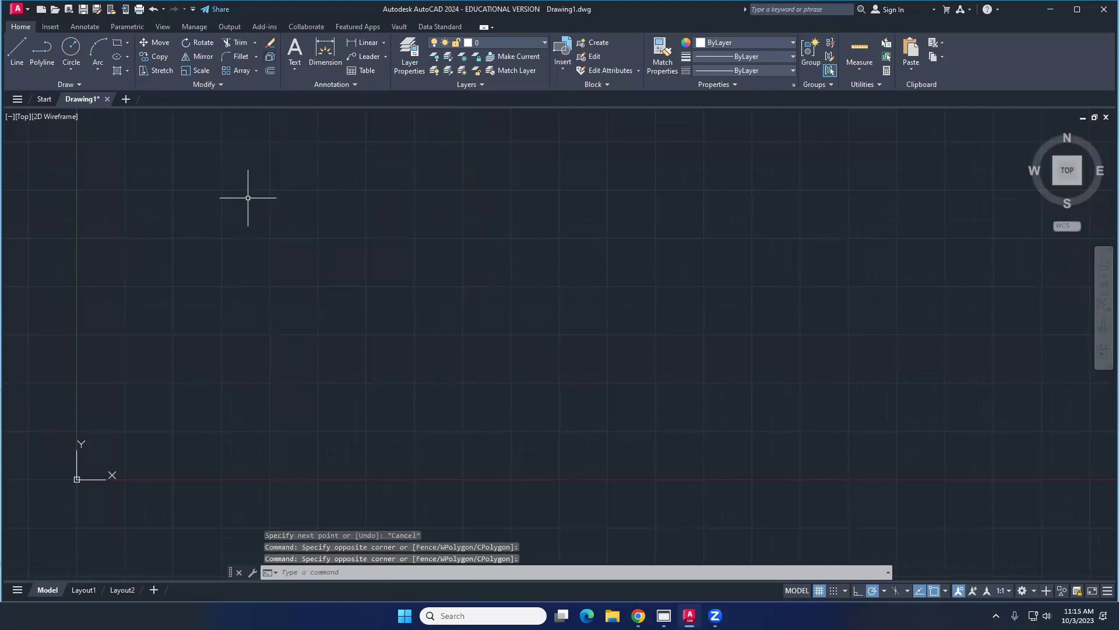
{"action": "key", "text": "Escape"}
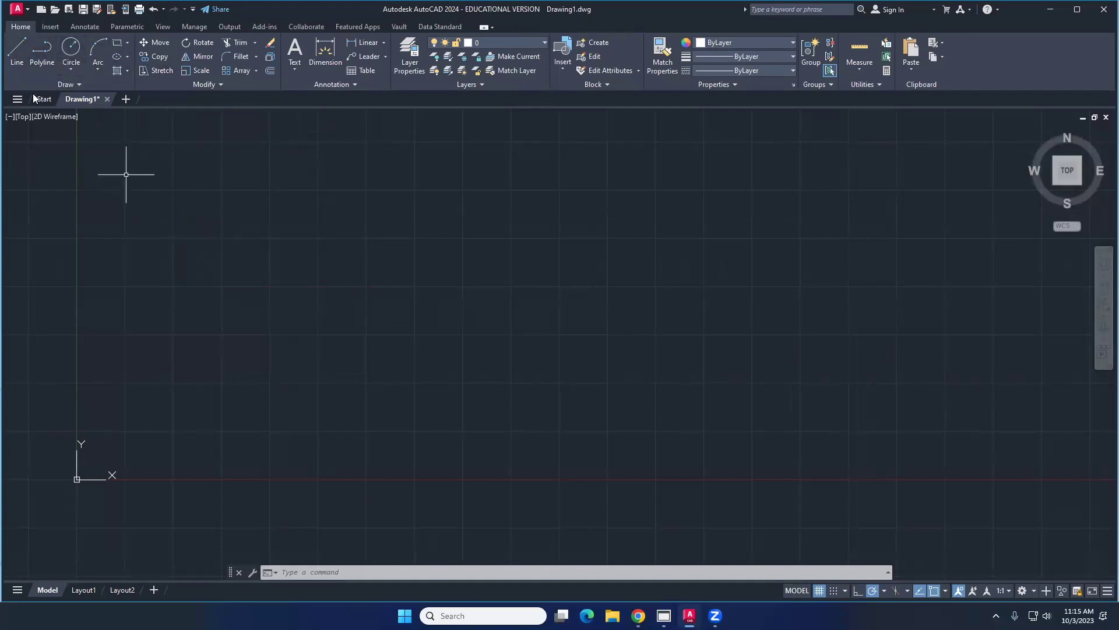
{"action": "left_click", "coordinate": [17, 61]}
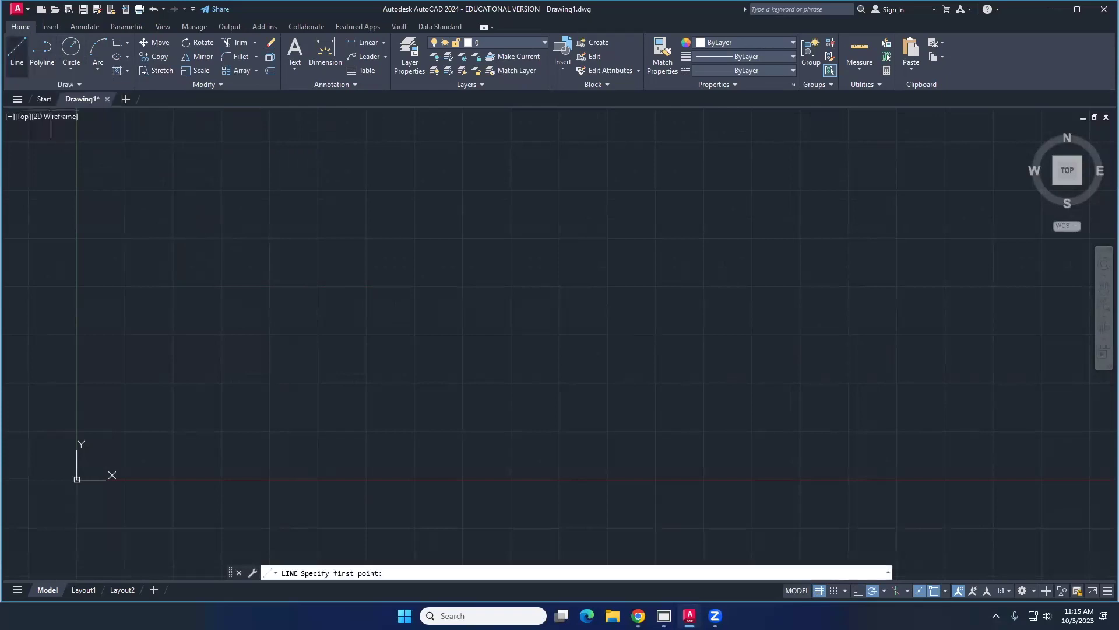
{"action": "left_click", "coordinate": [143, 249]}
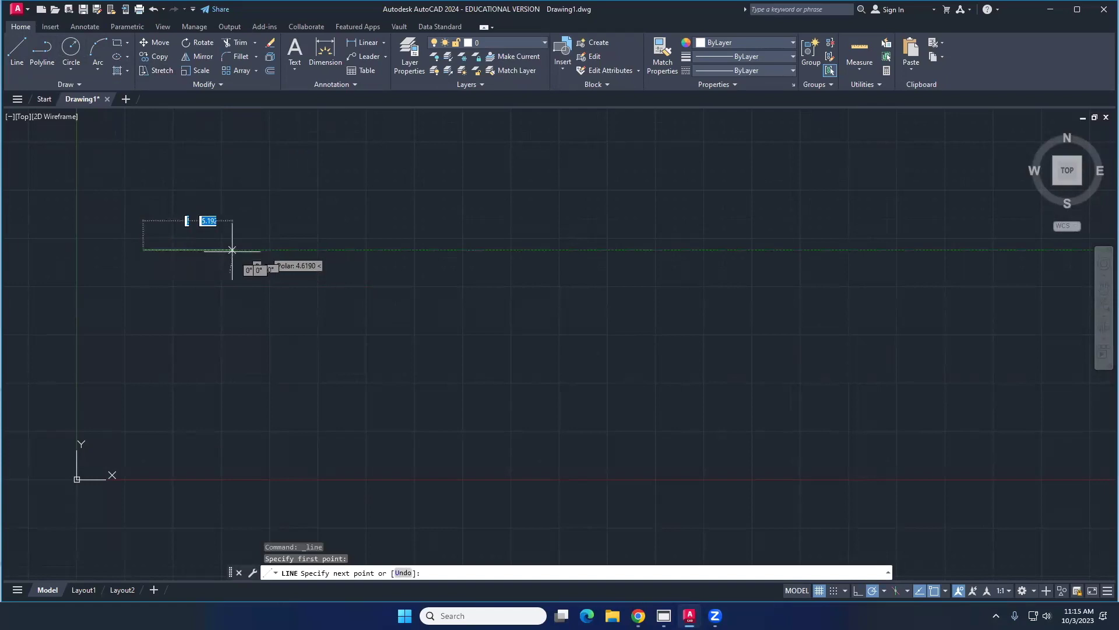
{"action": "key", "text": "Escape"}
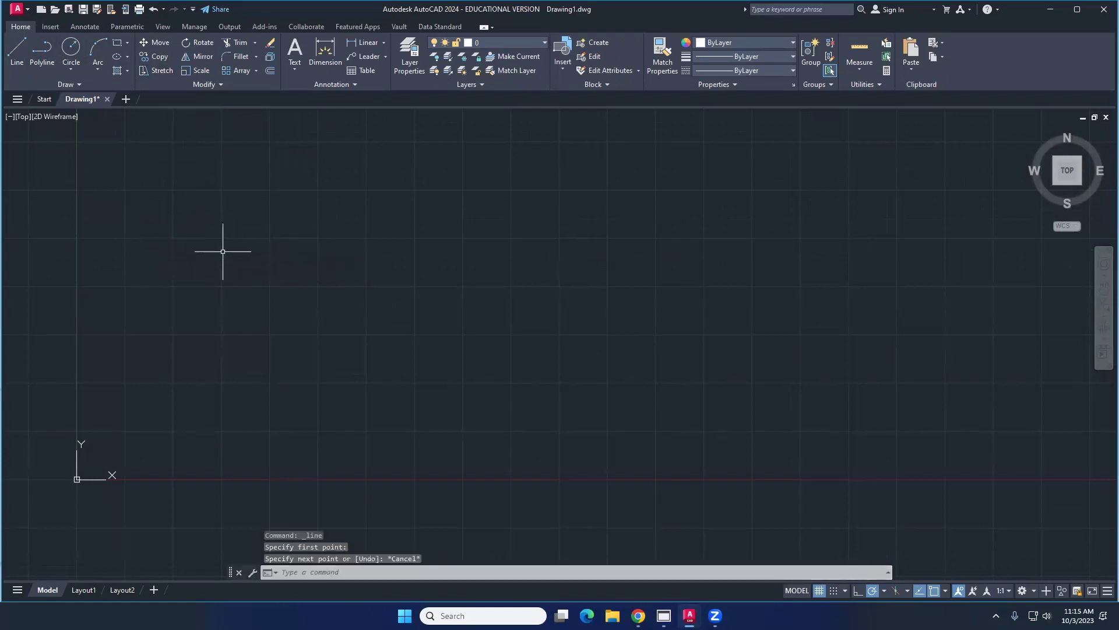
Step: Draw a horizontal line 10 units long above the X axis, just off the Y axis, and finish the Line command
{"action": "left_click", "coordinate": [17, 58]}
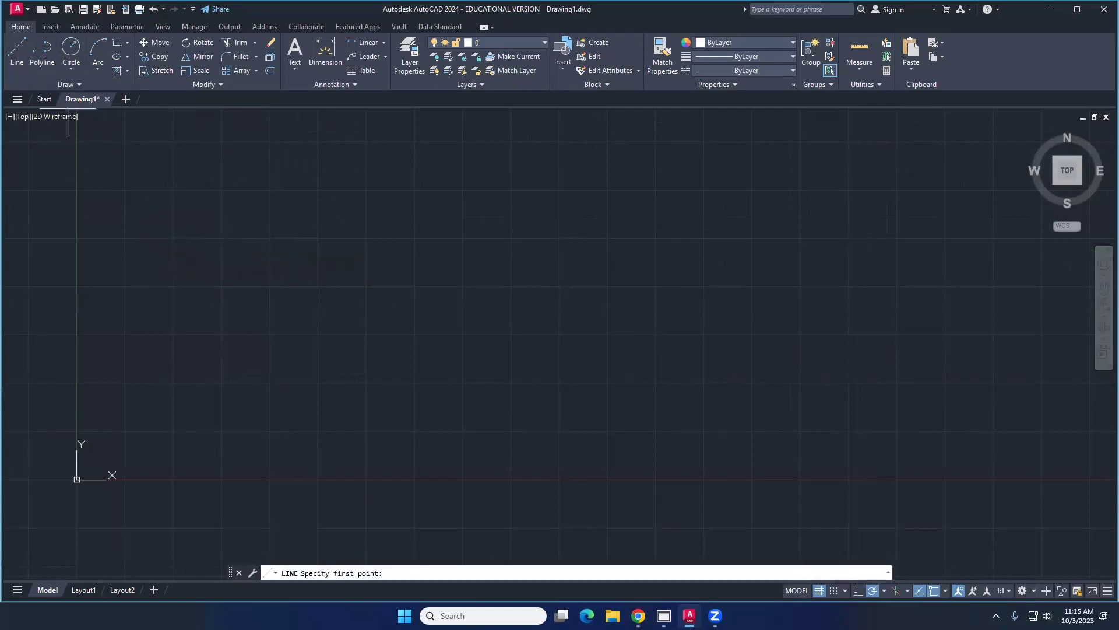
{"action": "left_click", "coordinate": [126, 238]}
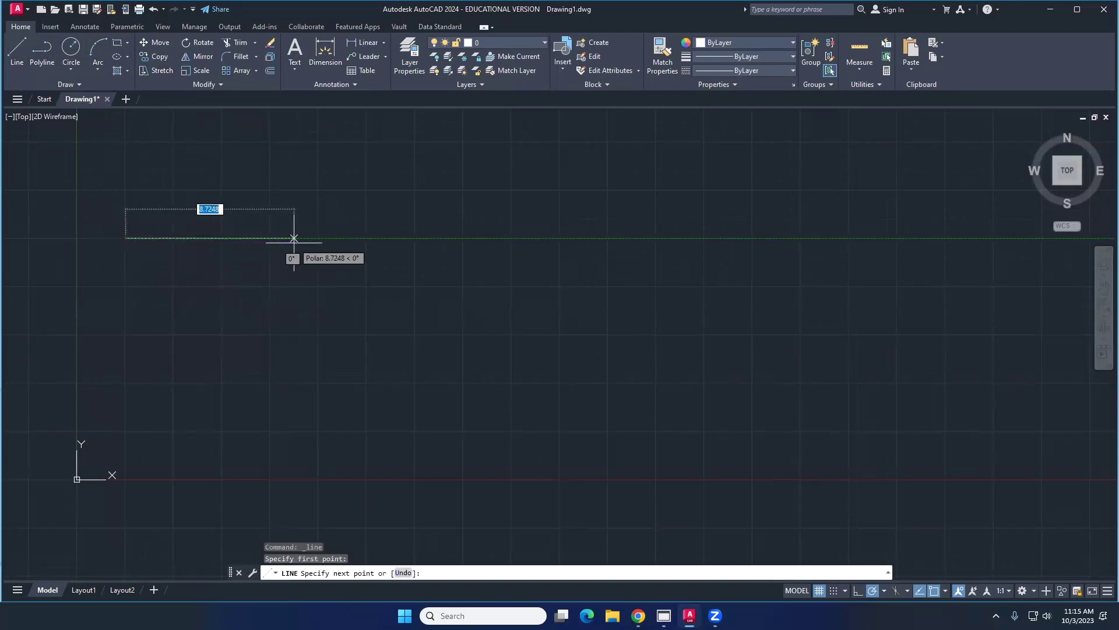
{"action": "type", "text": "10"}
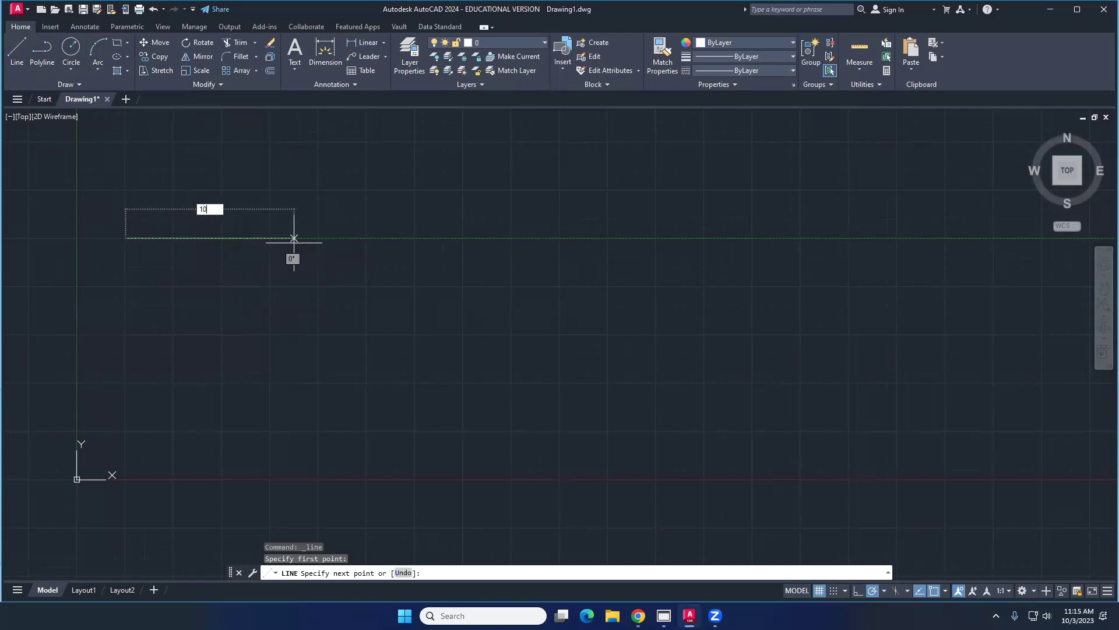
{"action": "key", "text": "Return"}
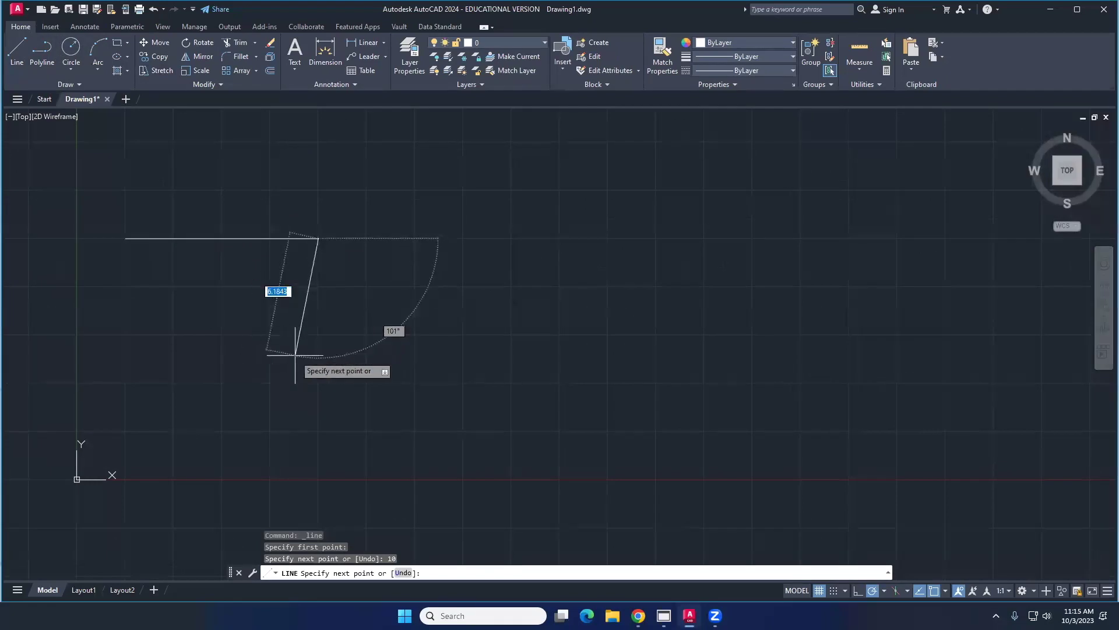
{"action": "key", "text": "Return"}
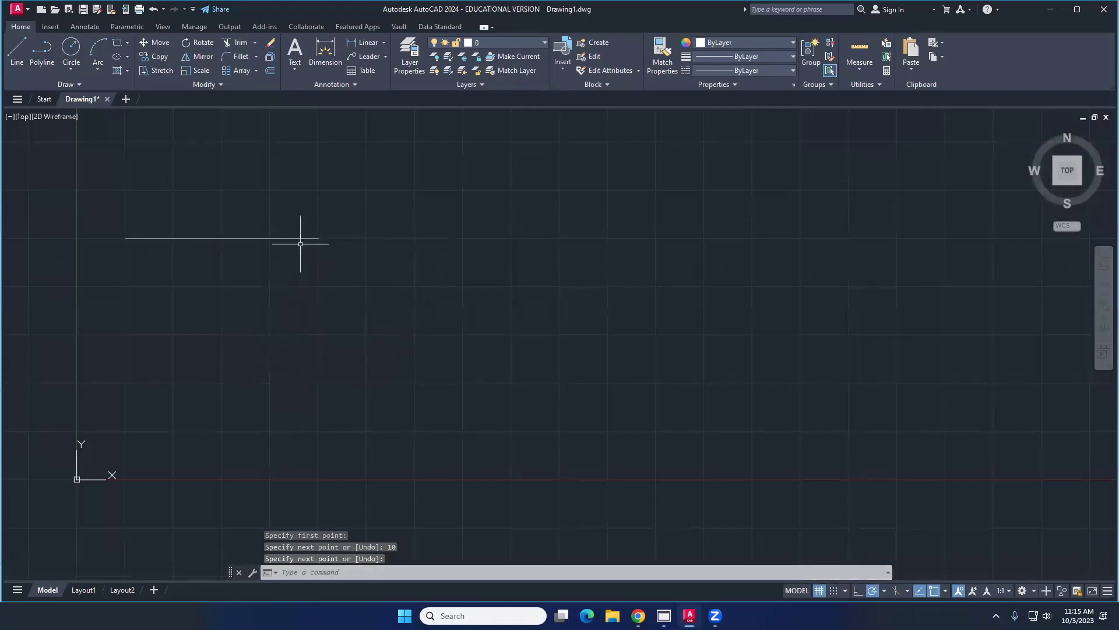
Step: Check the length of the horizontal line at its endpoint grip, and deselect the line
{"action": "left_click", "coordinate": [300, 239]}
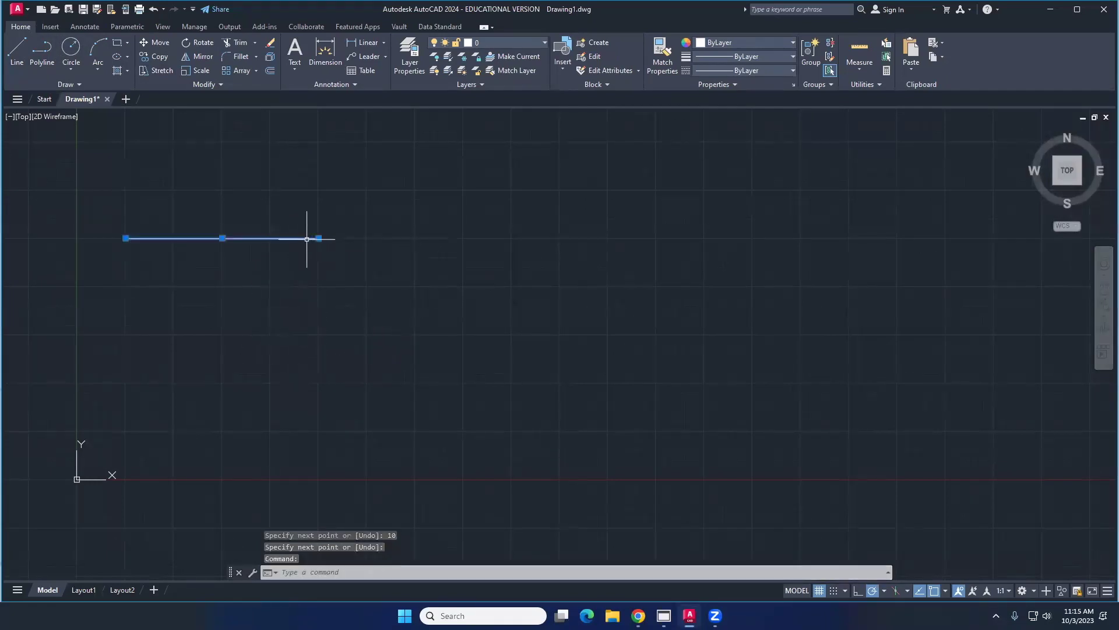
{"action": "mouse_move", "coordinate": [319, 239]}
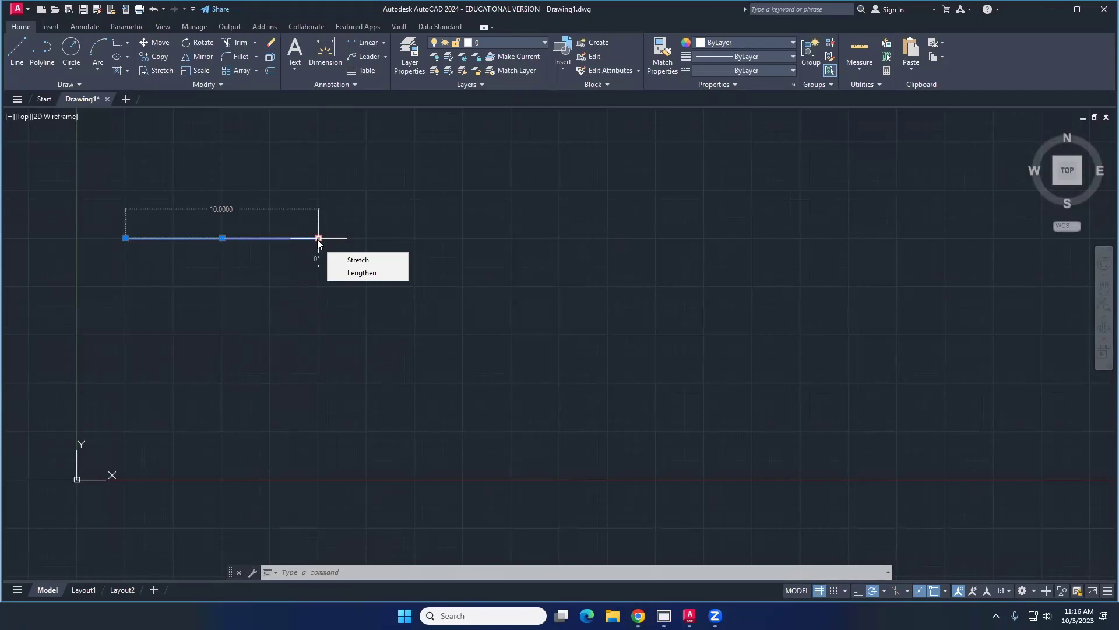
{"action": "key", "text": "Escape"}
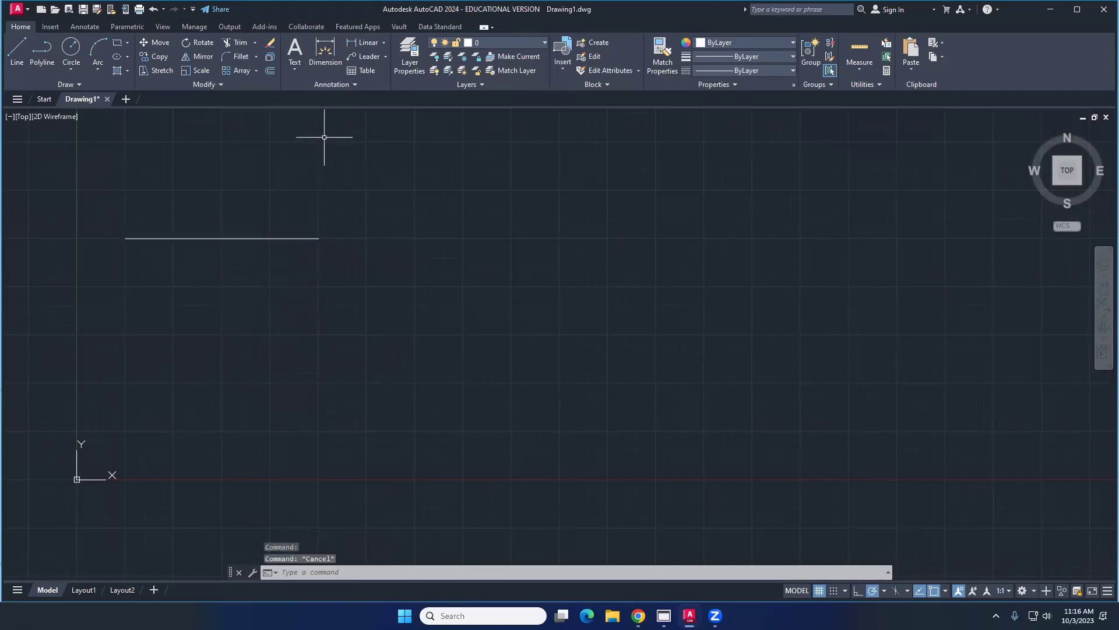
Step: Dimension the horizontal line from endpoint to endpoint, placing the dimension above it
{"action": "left_click", "coordinate": [329, 50]}
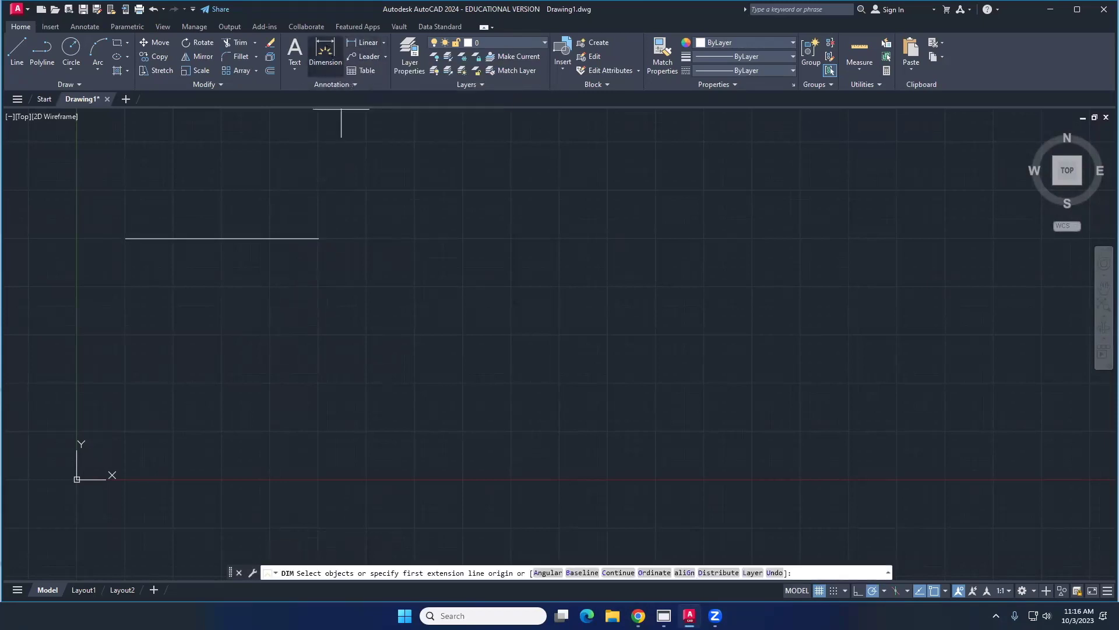
{"action": "left_click", "coordinate": [127, 237]}
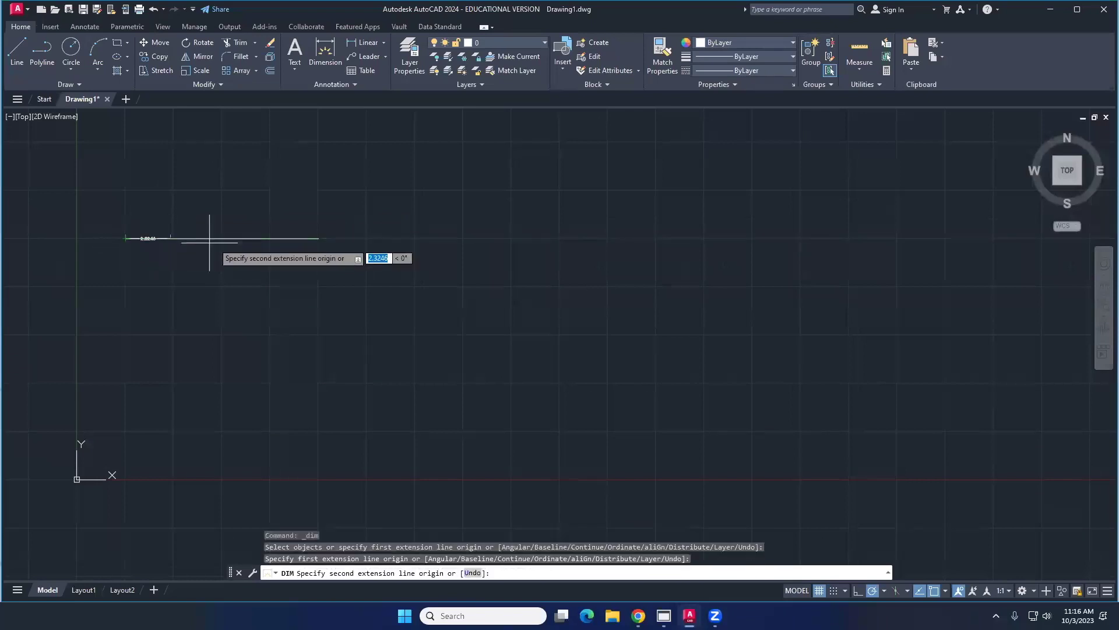
{"action": "left_click", "coordinate": [317, 238]}
{"action": "left_click", "coordinate": [257, 198]}
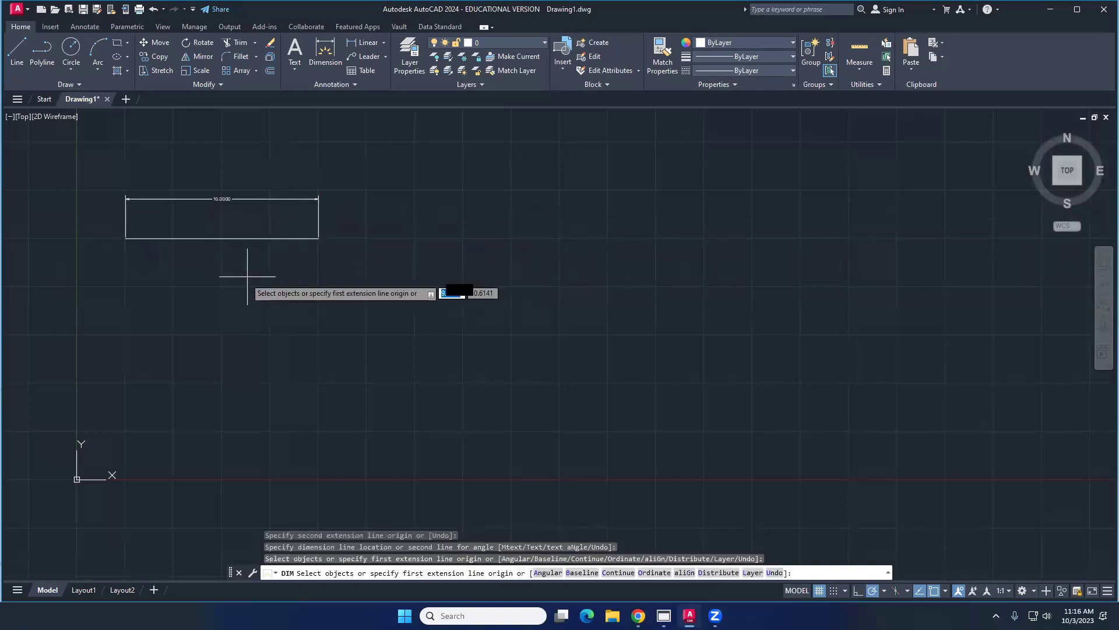
{"action": "key", "text": "Escape"}
Step: Examine the line's dimension text and its number format up close
{"action": "middle_click_drag", "start_coordinate": [215, 257], "coordinate": [261, 203]}
{"action": "scroll", "coordinate": [262, 203], "scroll_direction": "up", "scroll_amount": 5}
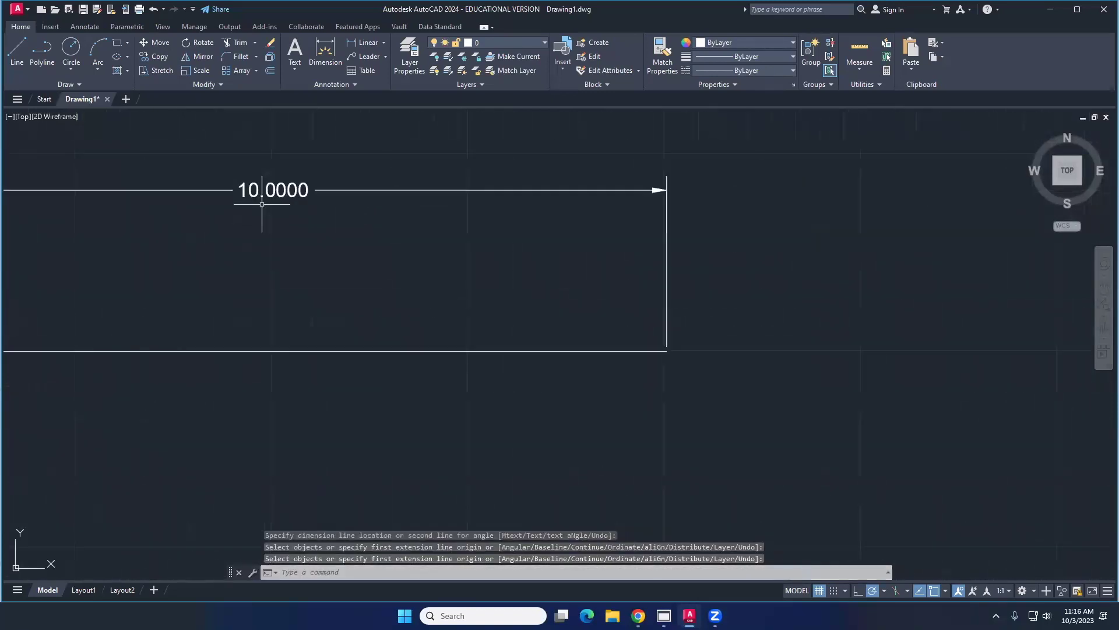
{"action": "scroll", "coordinate": [295, 221], "scroll_direction": "down", "scroll_amount": 2}
{"action": "key", "text": "ctrl+a"}
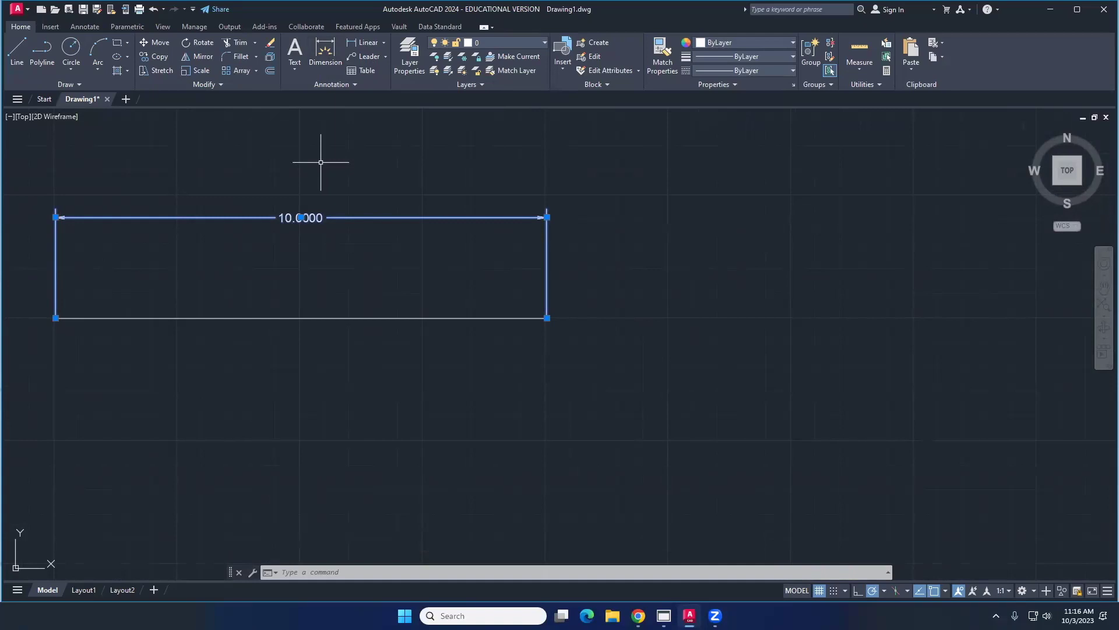
{"action": "key", "text": "Escape"}
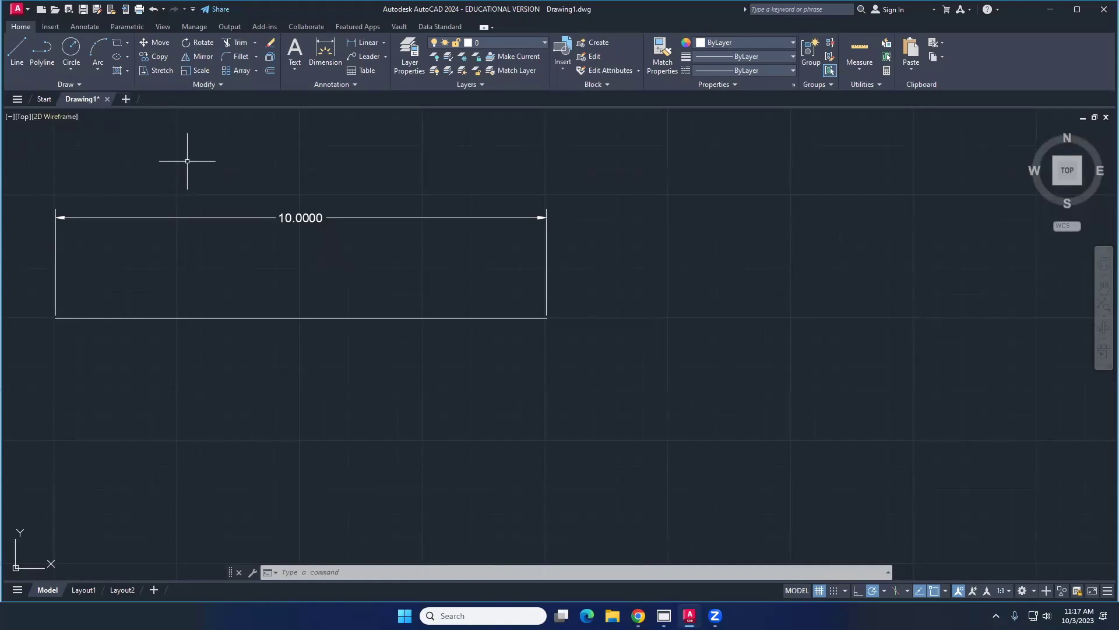
{"action": "left_click", "coordinate": [27, 14]}
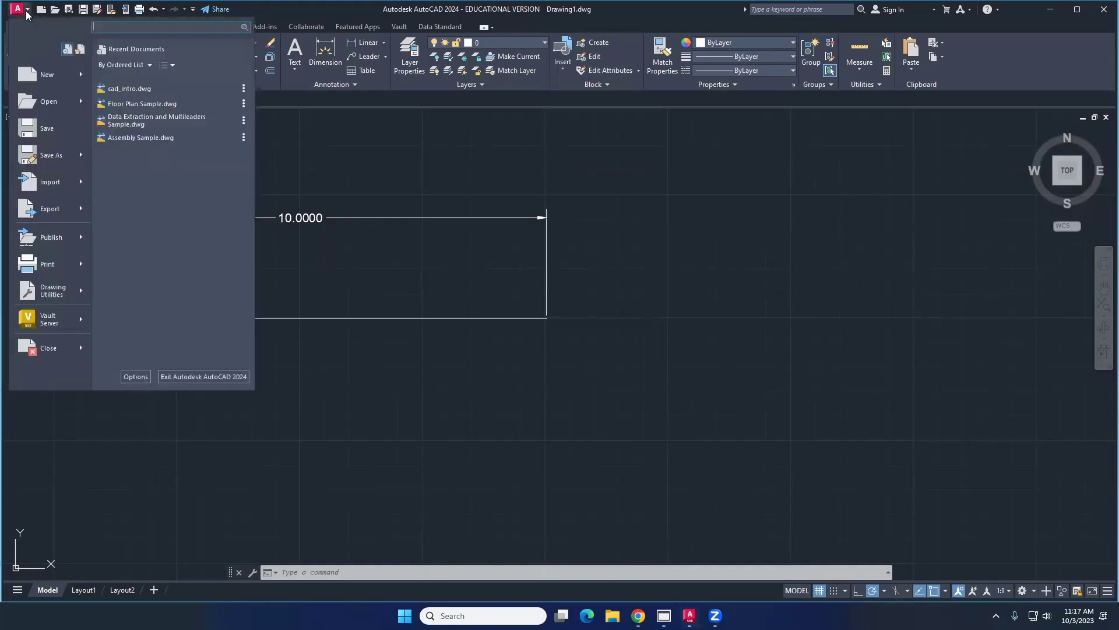
{"action": "left_click", "coordinate": [27, 14]}
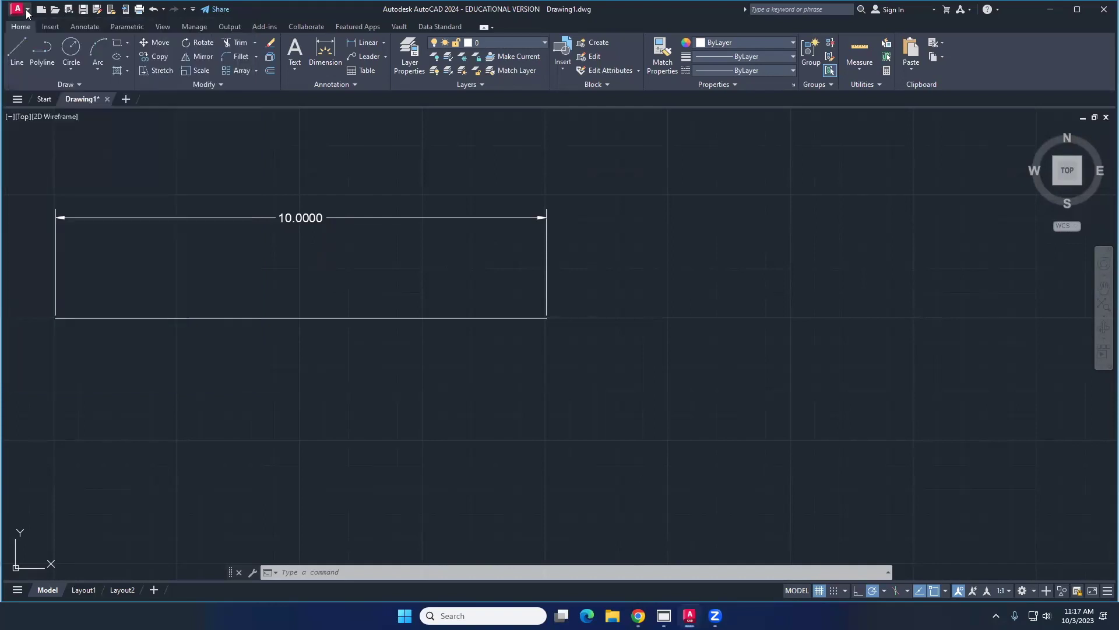
{"action": "left_click", "coordinate": [27, 14]}
{"action": "left_click", "coordinate": [27, 14]}
{"action": "left_click", "coordinate": [27, 14]}
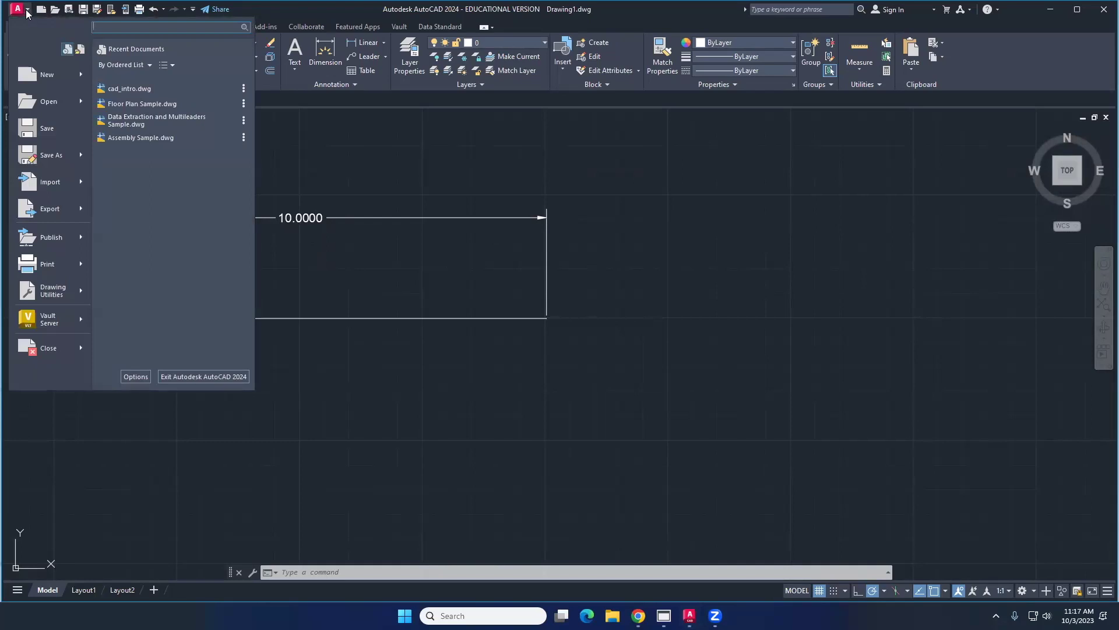
{"action": "left_click", "coordinate": [27, 14]}
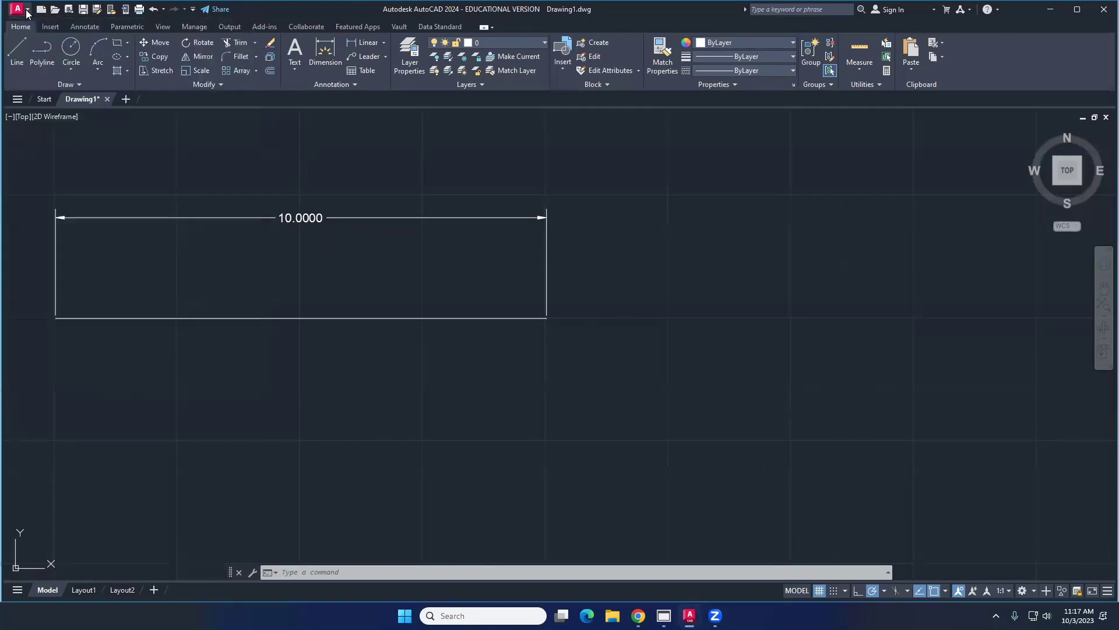
Step: Look through the application's file commands and drawing utilities, examine the Drawing Units settings, and close them
{"action": "left_click", "coordinate": [27, 13]}
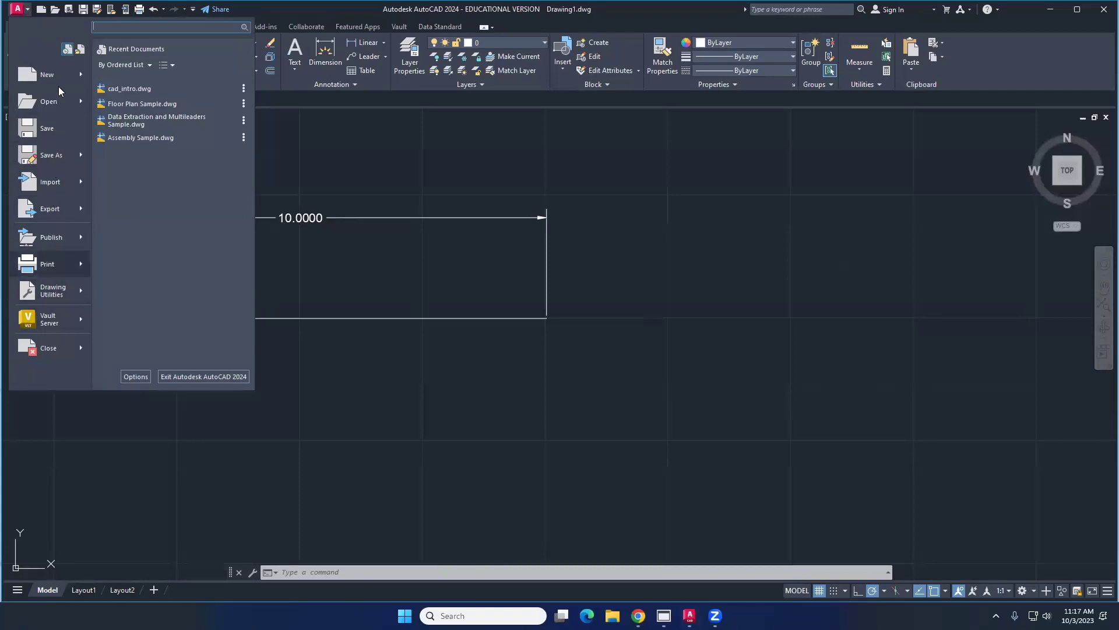
{"action": "mouse_move", "coordinate": [58, 93]}
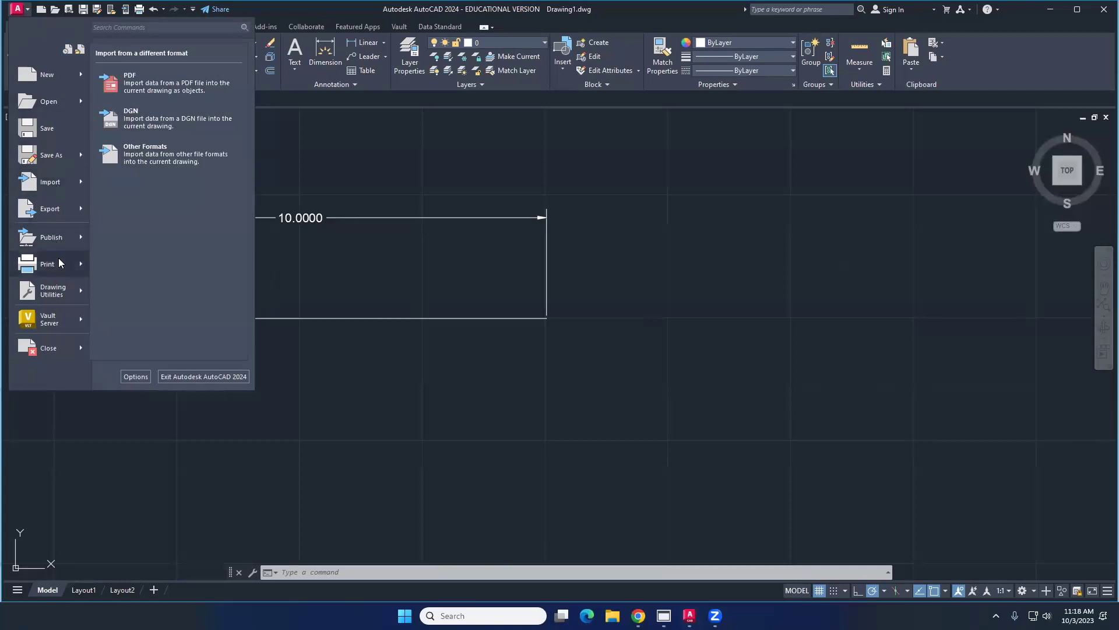
{"action": "mouse_move", "coordinate": [60, 208]}
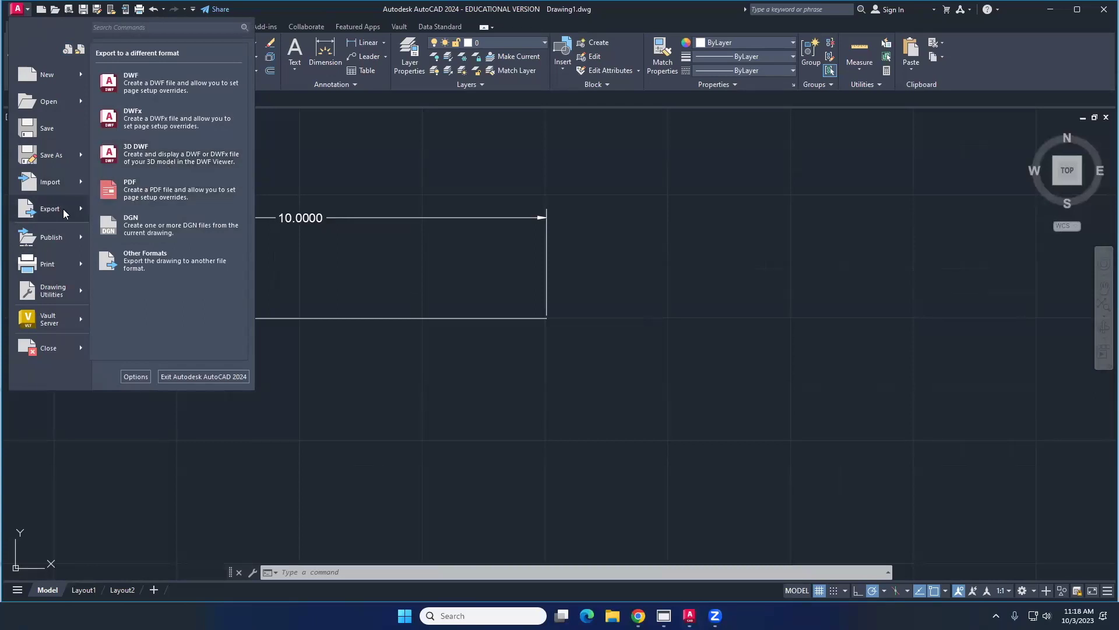
{"action": "mouse_move", "coordinate": [62, 163]}
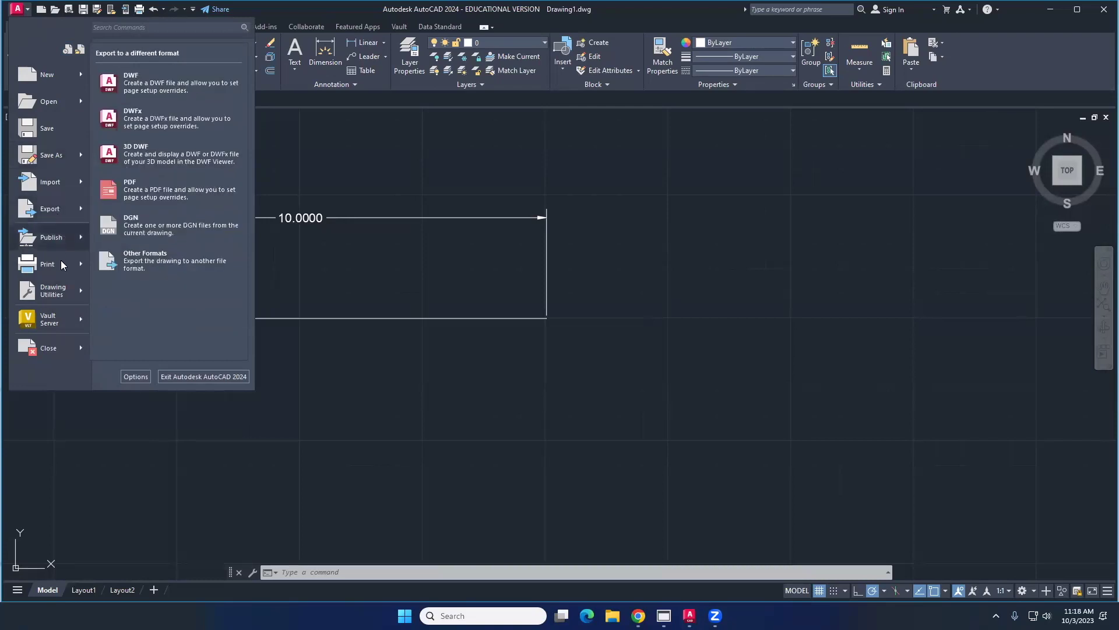
{"action": "mouse_move", "coordinate": [62, 292]}
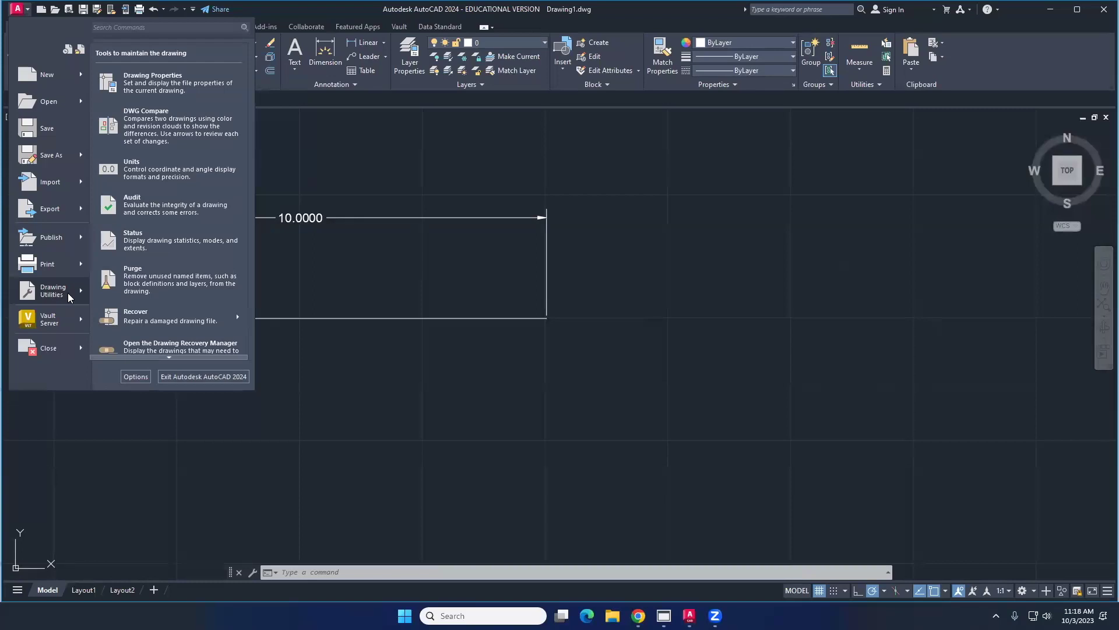
{"action": "left_click", "coordinate": [157, 179]}
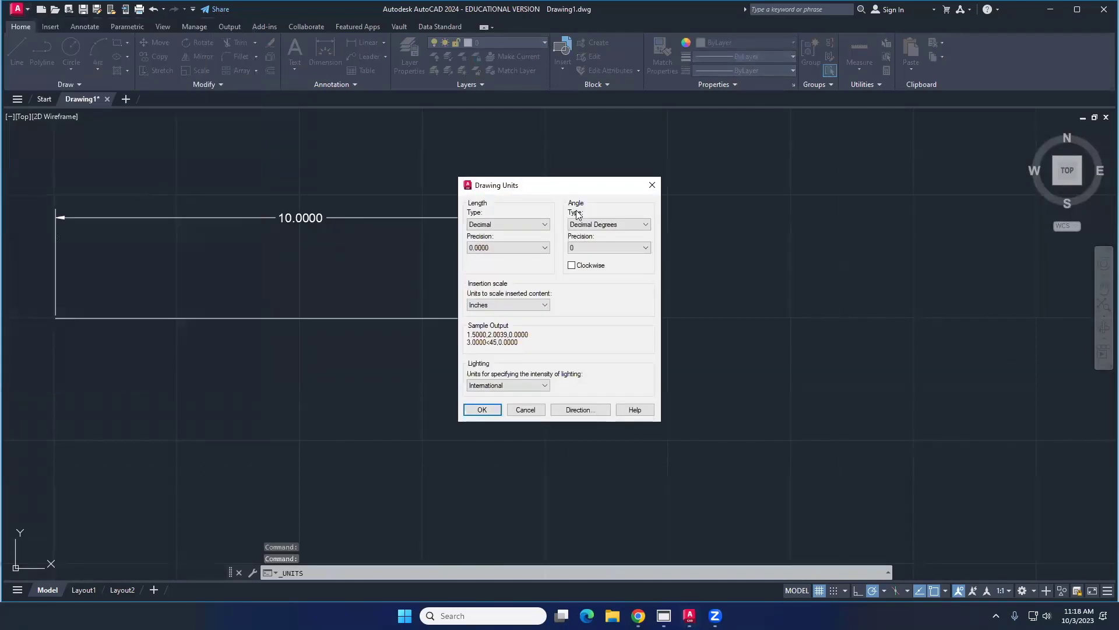
{"action": "left_click_drag", "start_coordinate": [567, 186], "coordinate": [437, 133]}
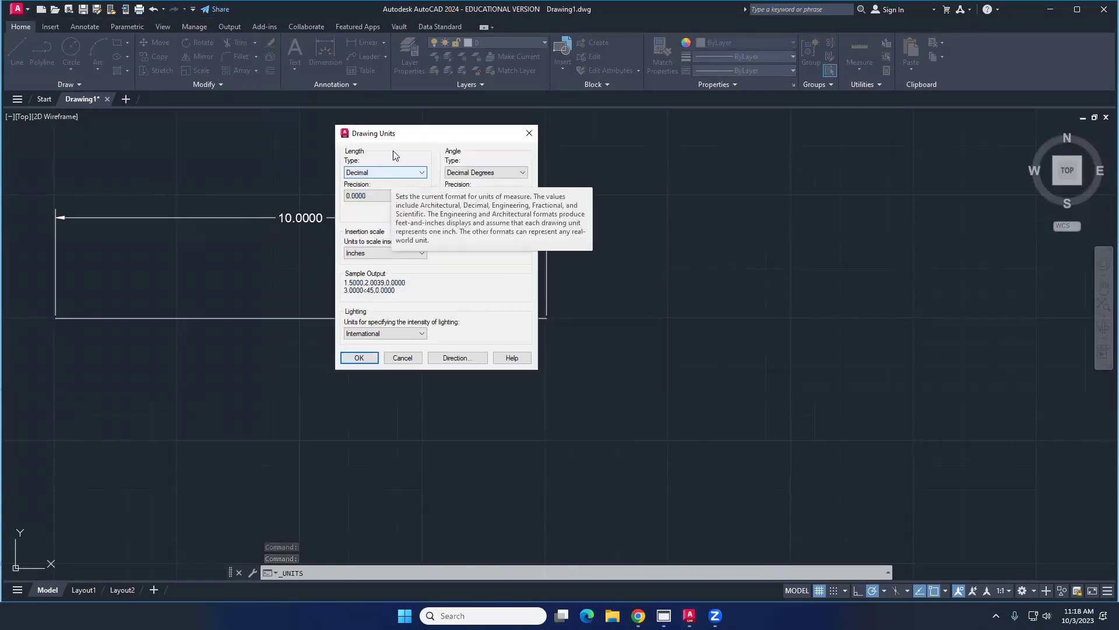
{"action": "left_click_drag", "start_coordinate": [441, 140], "coordinate": [646, 135]}
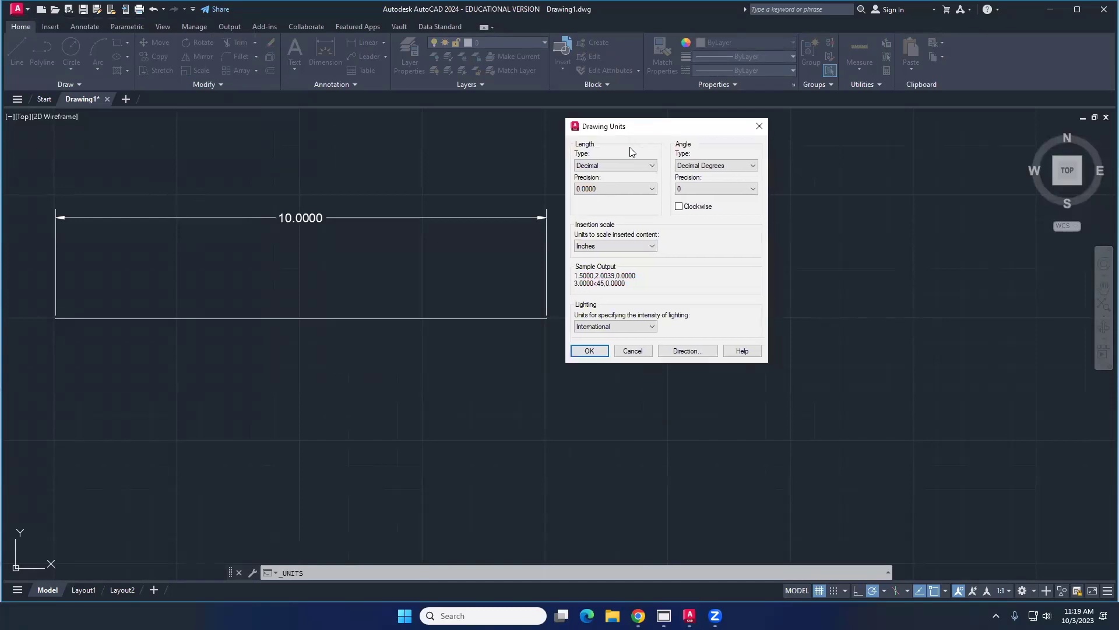
{"action": "left_click", "coordinate": [759, 127]}
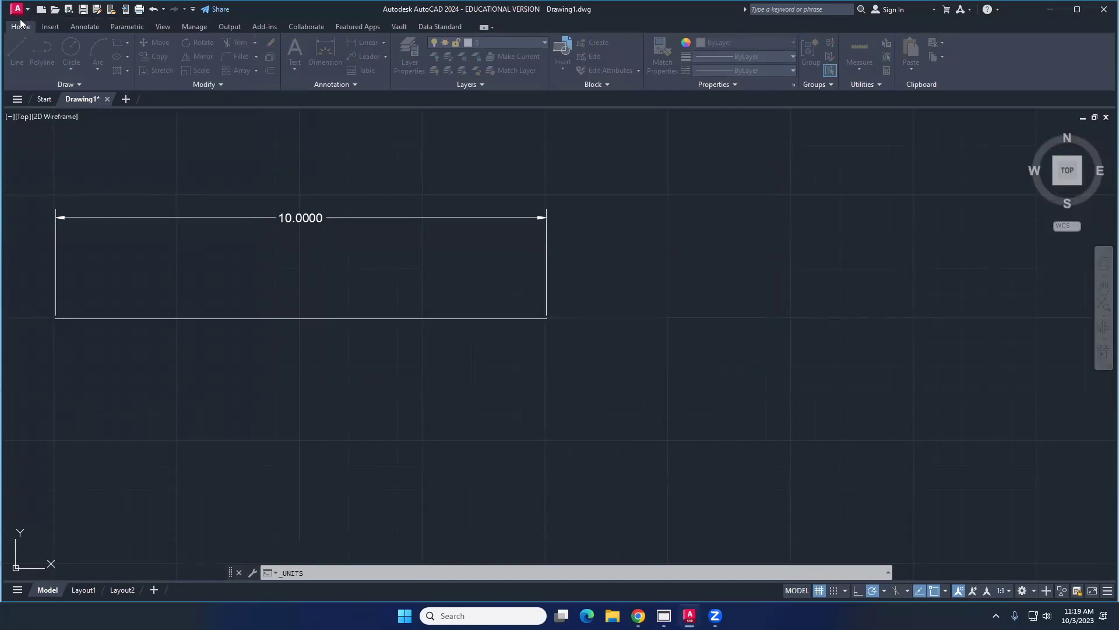
Step: Set the drawing's length units to Decimal with a precision of 0.0 and apply the settings
{"action": "left_click", "coordinate": [23, 10]}
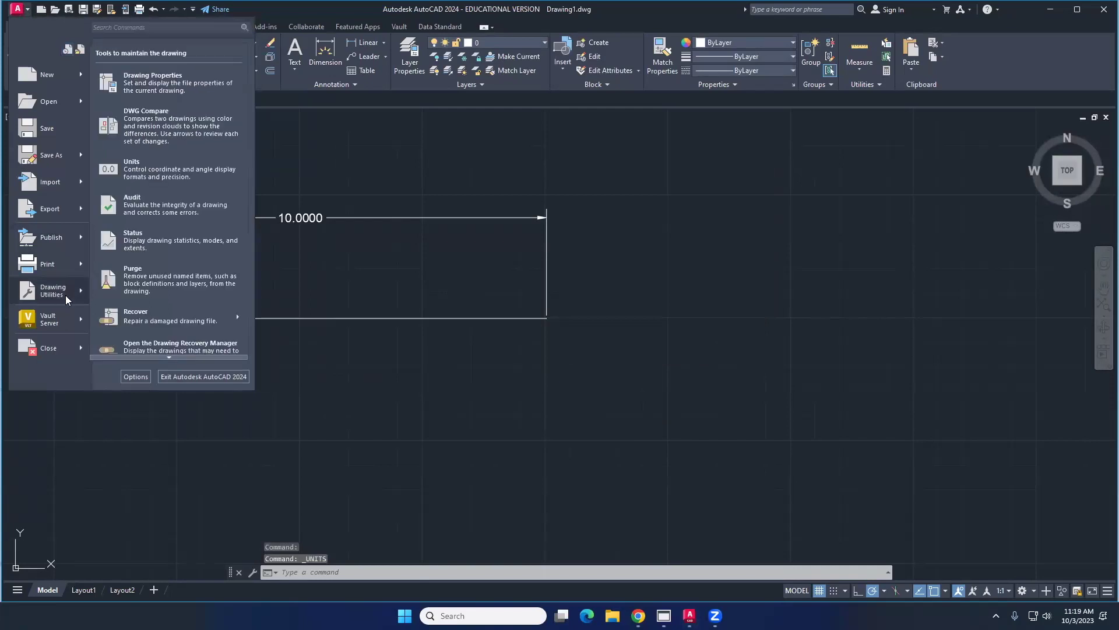
{"action": "left_click", "coordinate": [162, 176]}
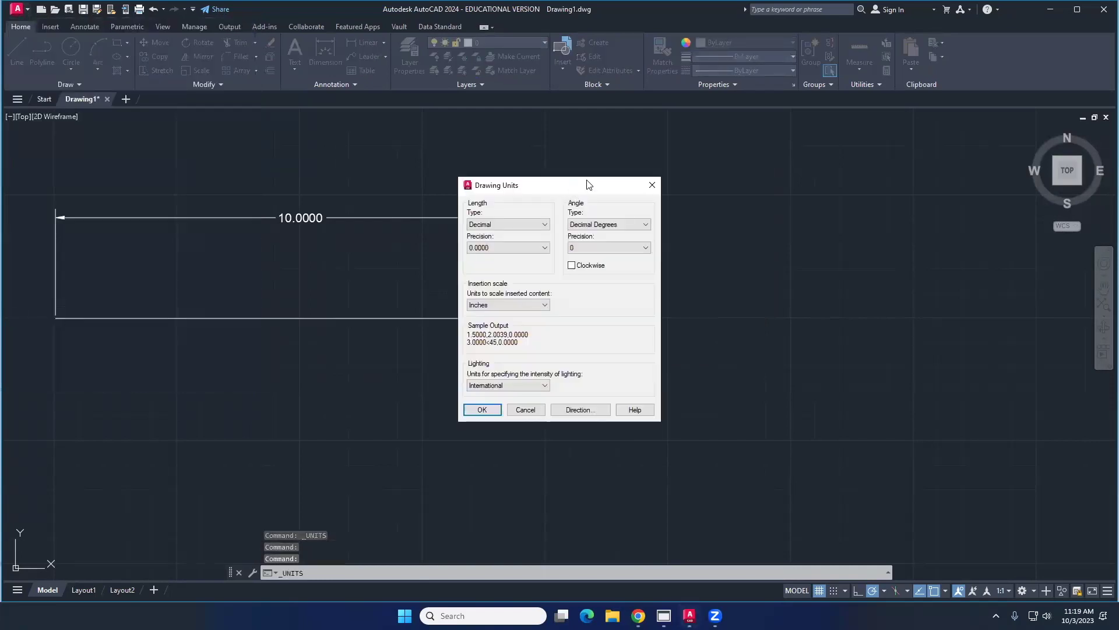
{"action": "left_click_drag", "start_coordinate": [588, 185], "coordinate": [757, 137]}
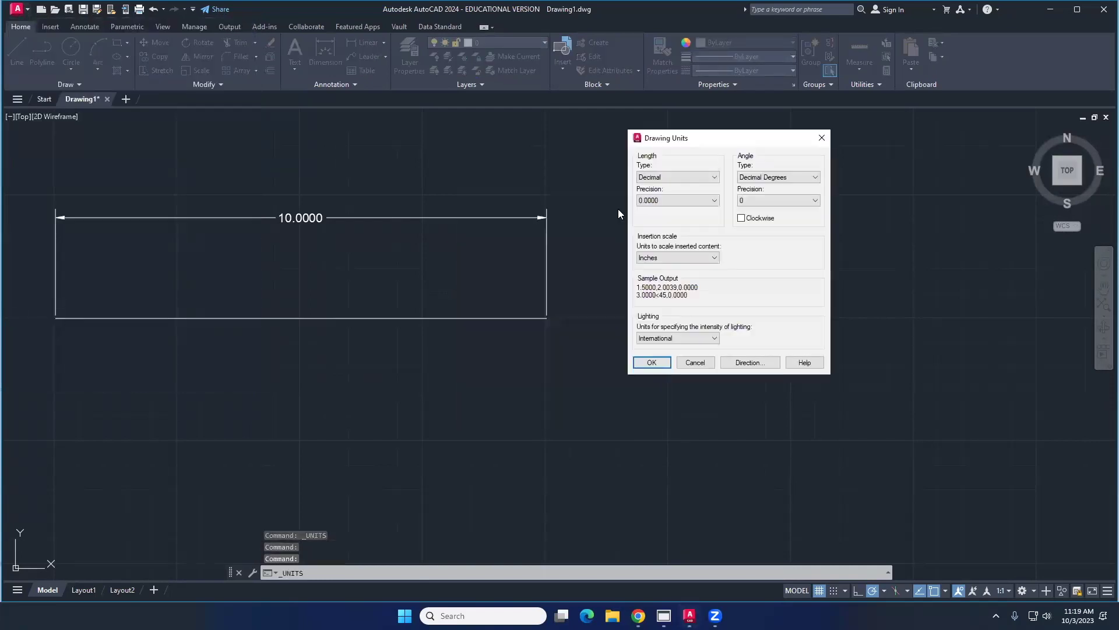
{"action": "left_click", "coordinate": [655, 178]}
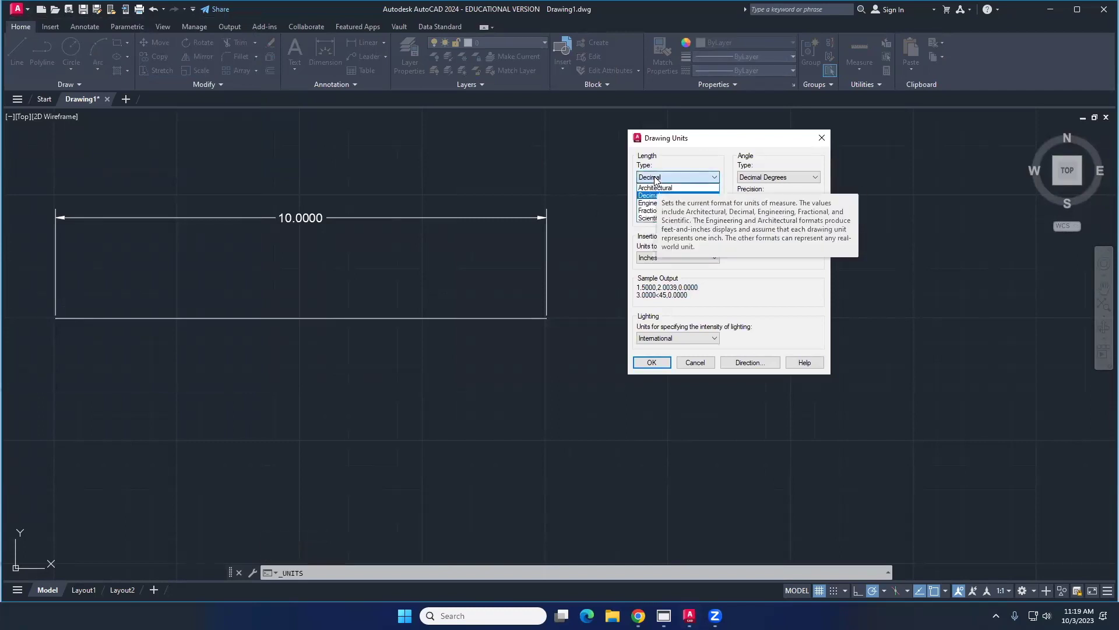
{"action": "left_click", "coordinate": [647, 195]}
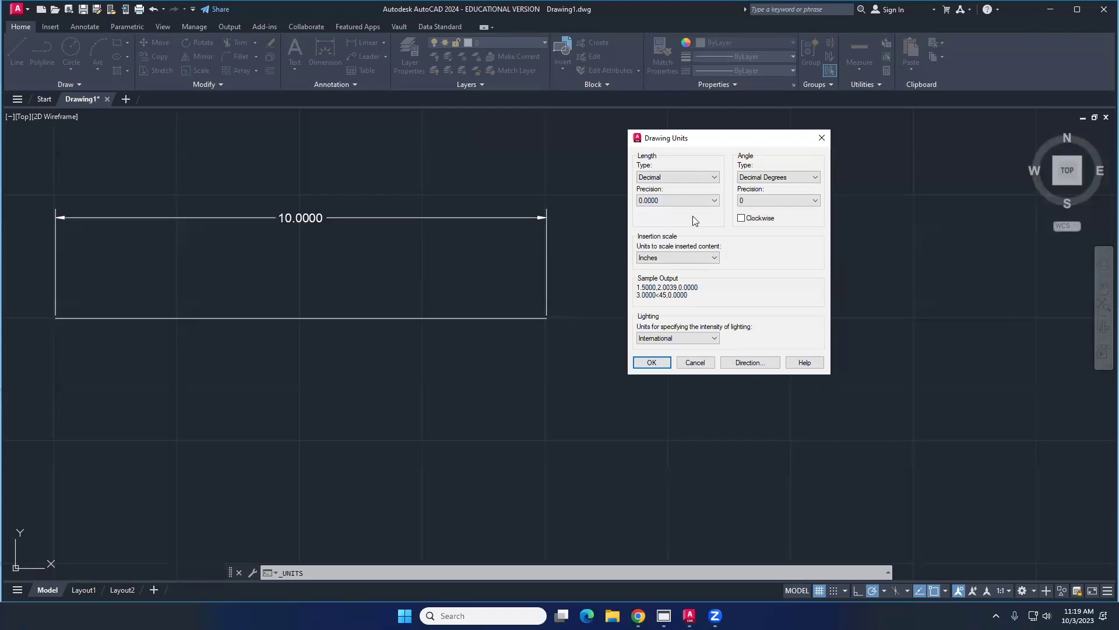
{"action": "left_click", "coordinate": [677, 200]}
{"action": "left_click", "coordinate": [675, 219]}
{"action": "left_click", "coordinate": [667, 361]}
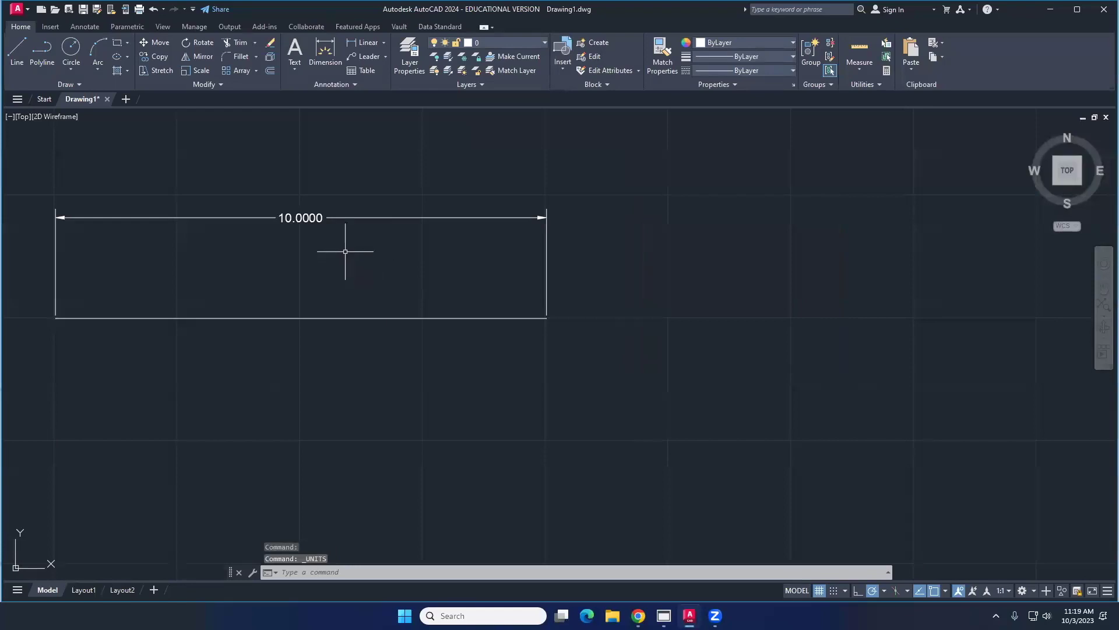
Step: Delete the dimension above the horizontal line and try to dimension the line again from its left endpoint
{"action": "left_click", "coordinate": [282, 217]}
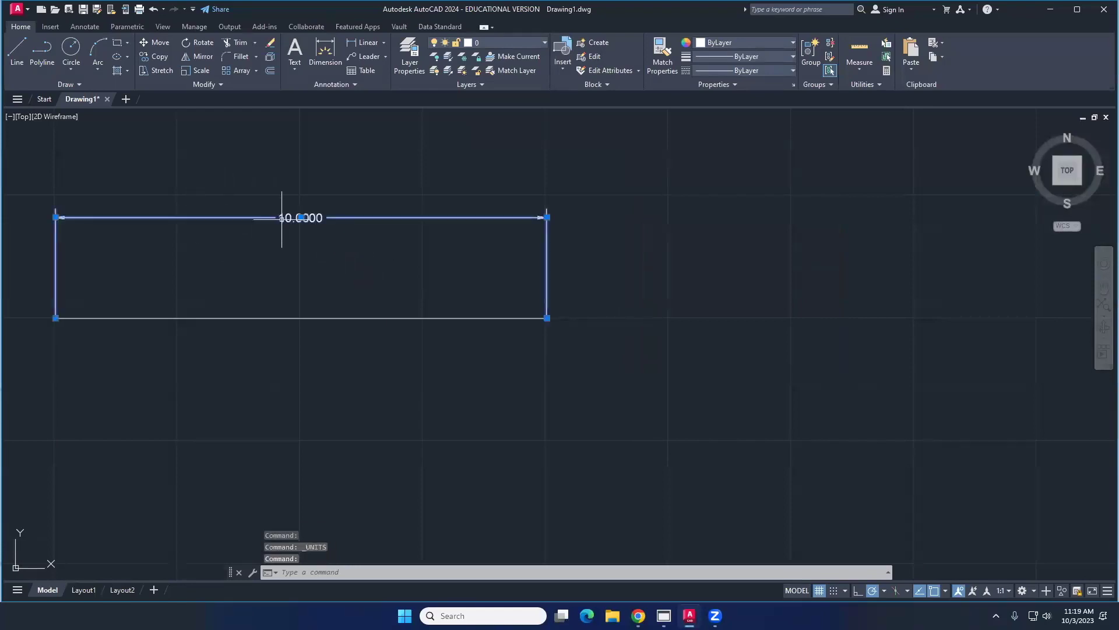
{"action": "key", "text": "Delete"}
{"action": "type", "text": "dim"}
{"action": "key", "text": "Return"}
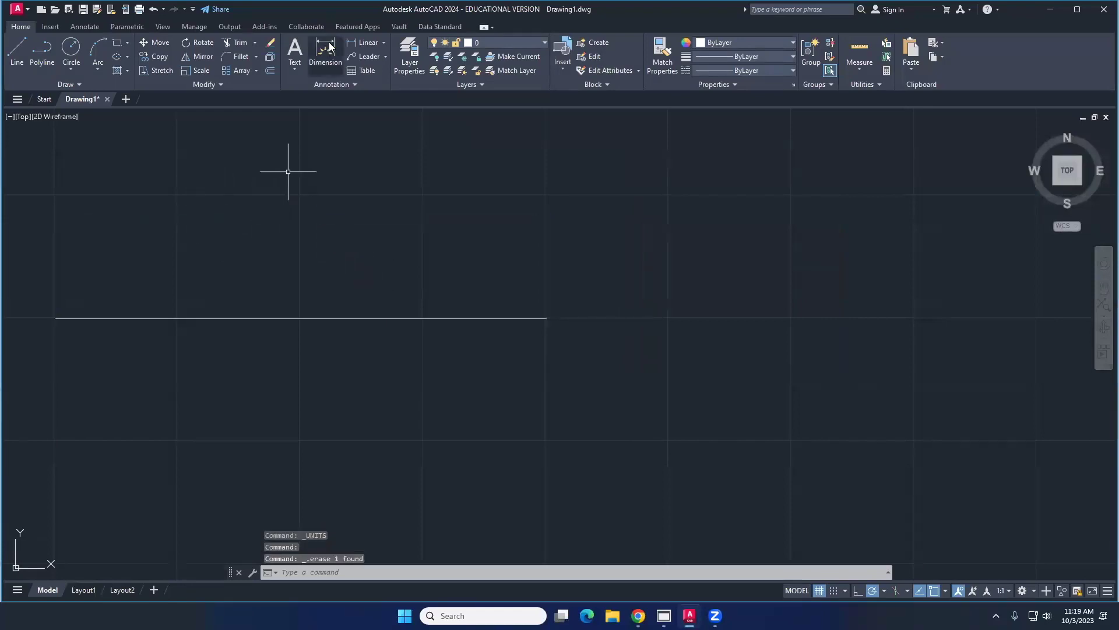
{"action": "left_click", "coordinate": [56, 318]}
{"action": "key", "text": "Escape"}
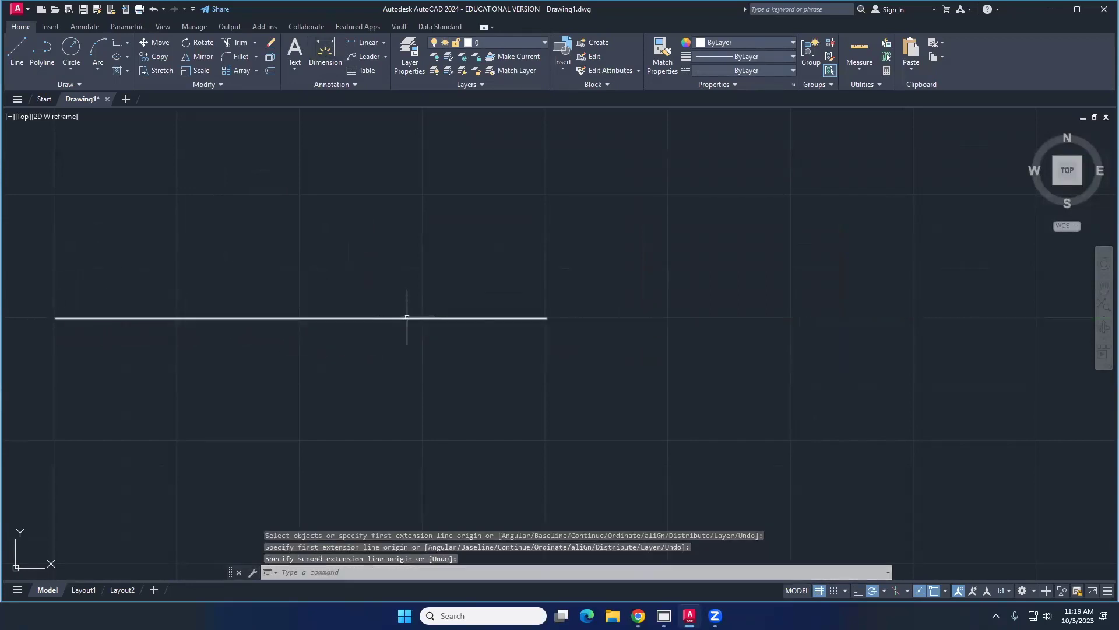
Step: Draw a second horizontal line 10 units long above the existing one and finish the Line command
{"action": "left_click", "coordinate": [16, 49]}
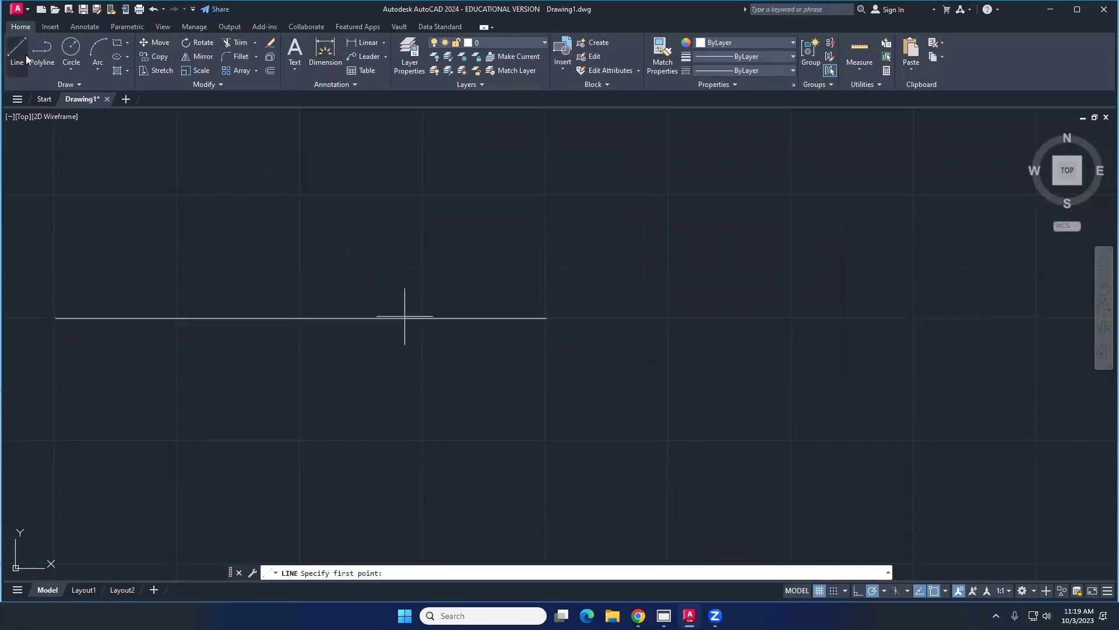
{"action": "left_click", "coordinate": [64, 194]}
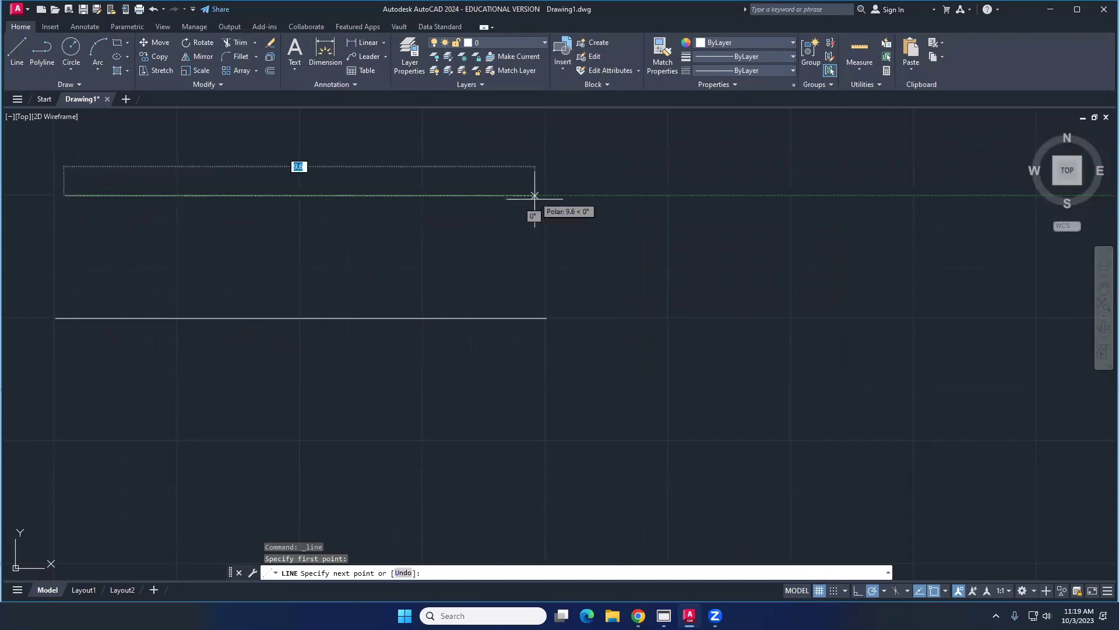
{"action": "type", "text": "10"}
{"action": "key", "text": "Return"}
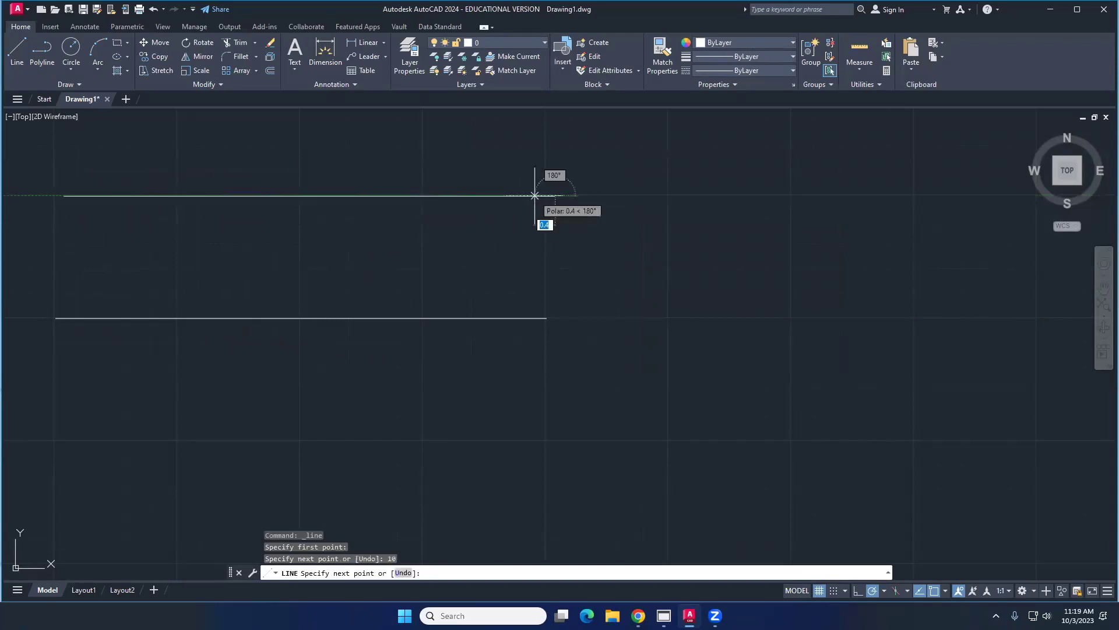
{"action": "key", "text": "Return"}
Step: Check the upper line's length at its right endpoint grip, and deselect the line
{"action": "left_click", "coordinate": [554, 196]}
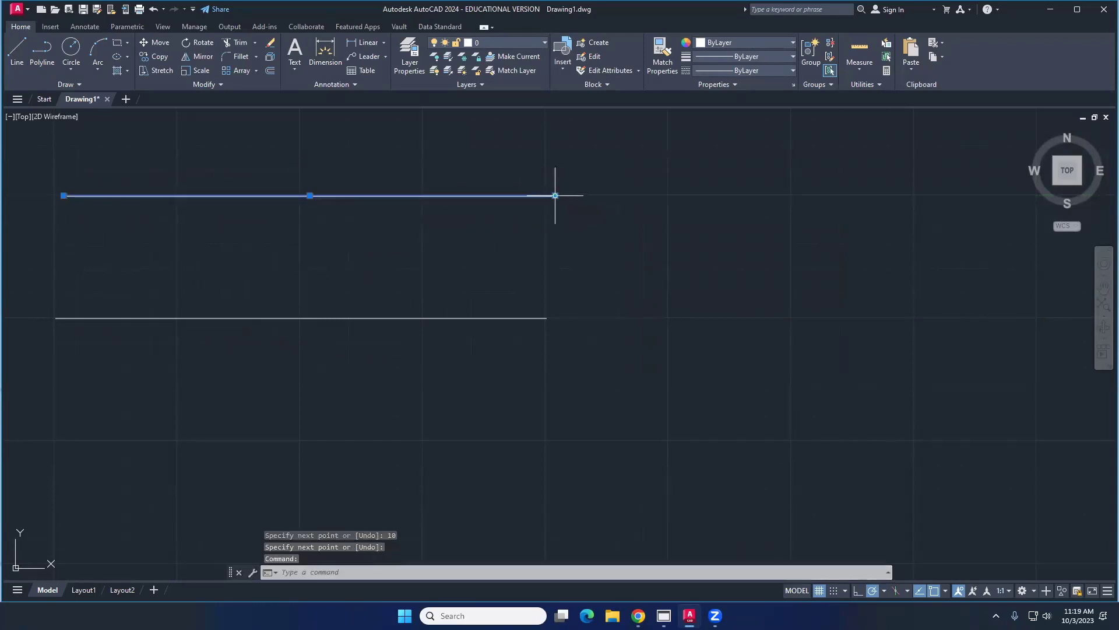
{"action": "mouse_move", "coordinate": [554, 197]}
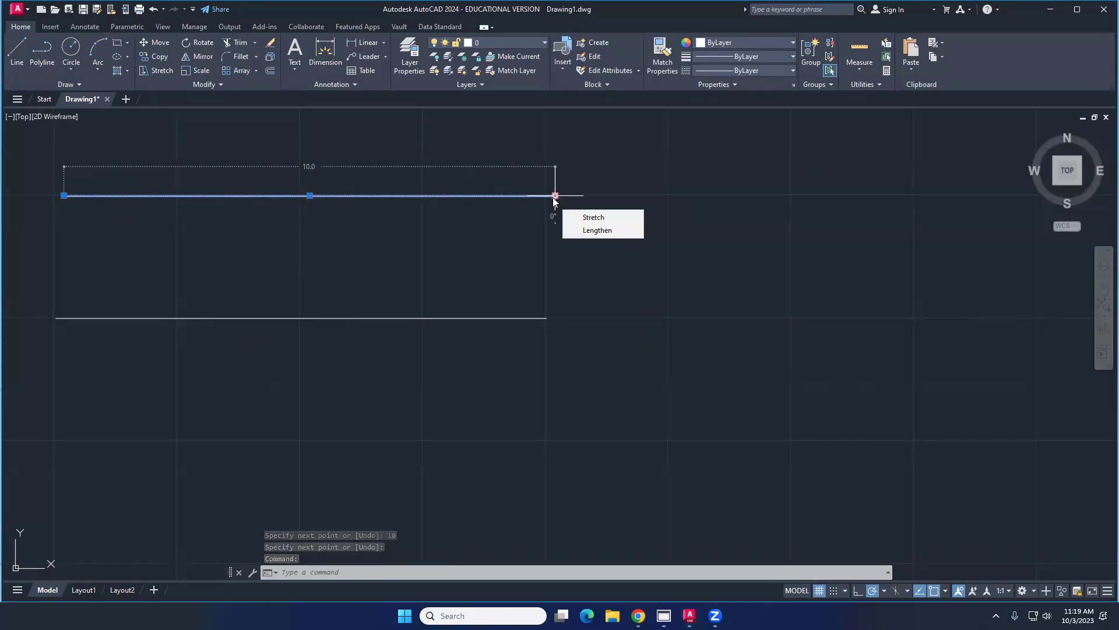
{"action": "key", "text": "Escape"}
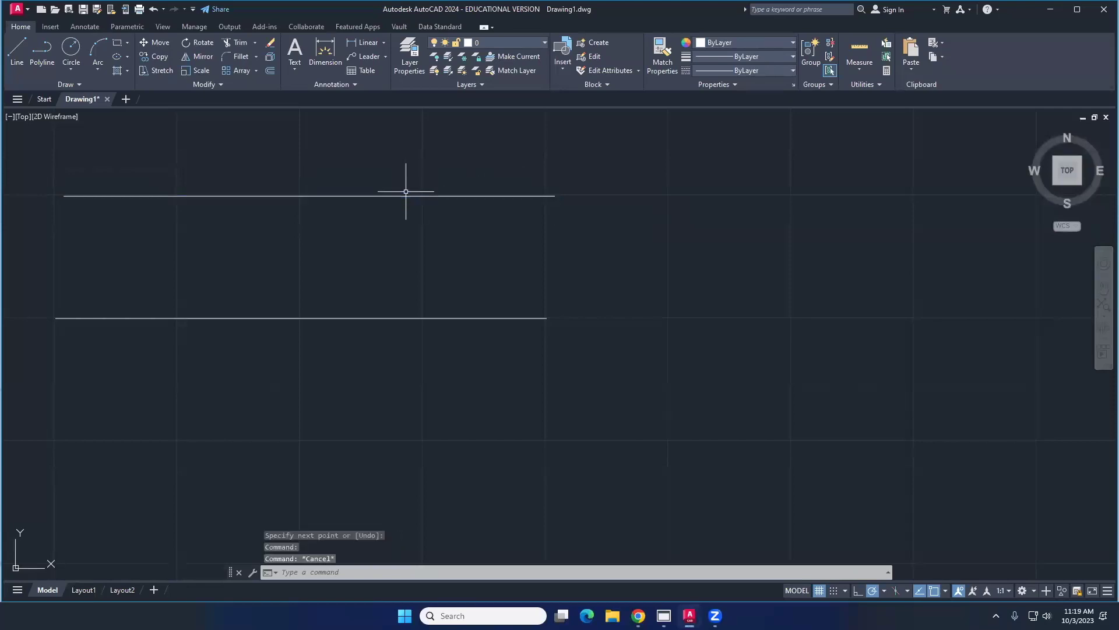
Step: Delete the upper horizontal line using a crossing selection
{"action": "left_click", "coordinate": [398, 218]}
{"action": "left_click", "coordinate": [338, 162]}
{"action": "key", "text": "Delete"}
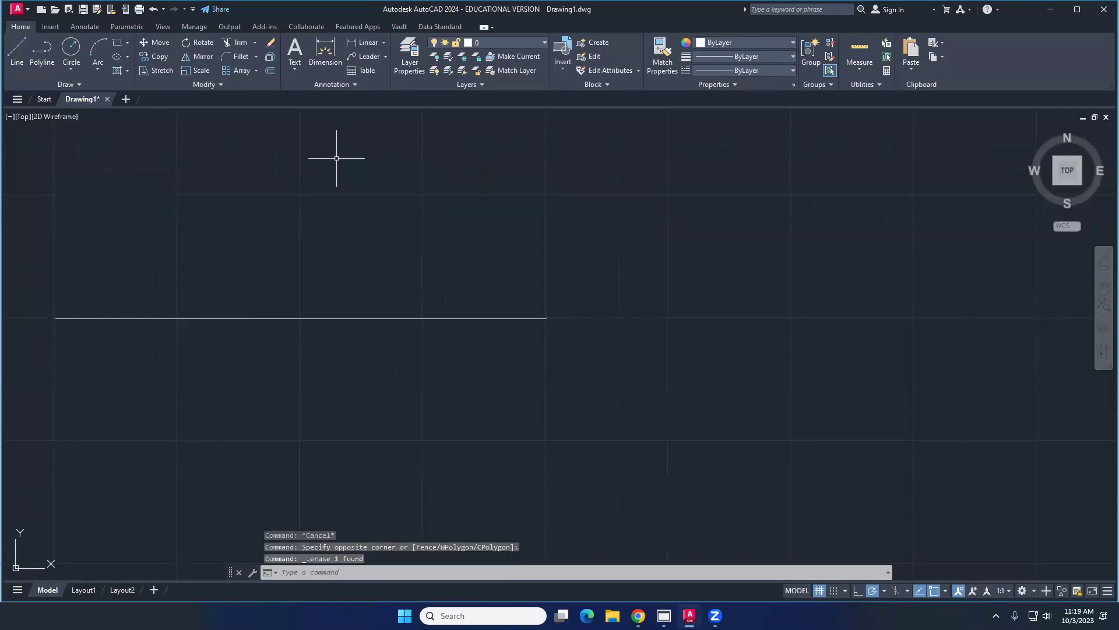
Step: Set the drawing units' length type to Architectural with a precision of 0'-0"
{"action": "left_click", "coordinate": [17, 9]}
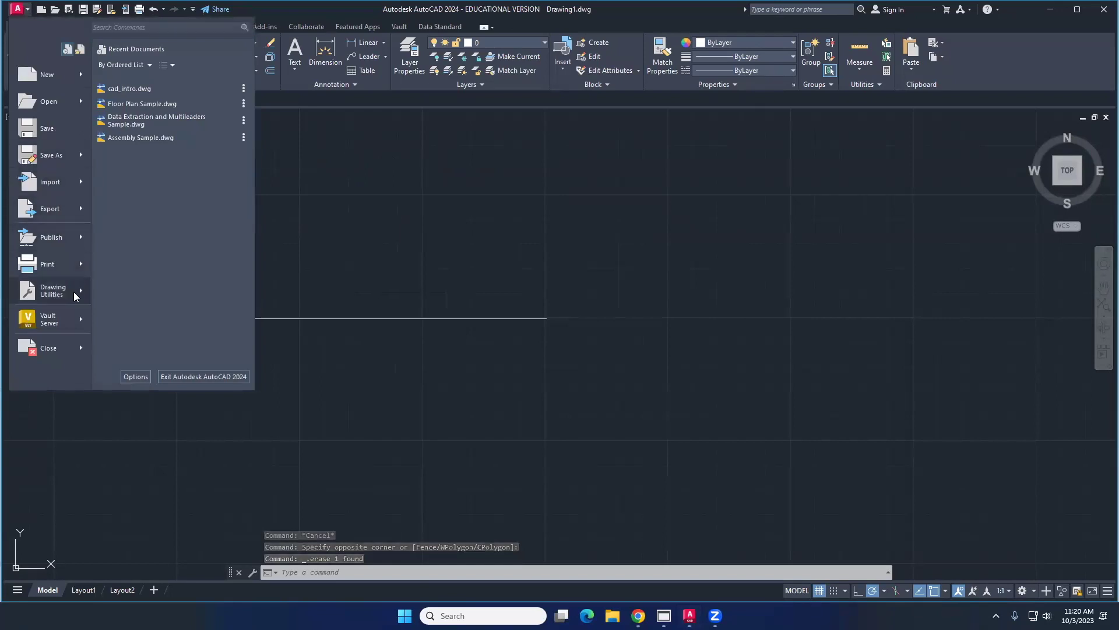
{"action": "mouse_move", "coordinate": [74, 291]}
{"action": "left_click", "coordinate": [153, 172]}
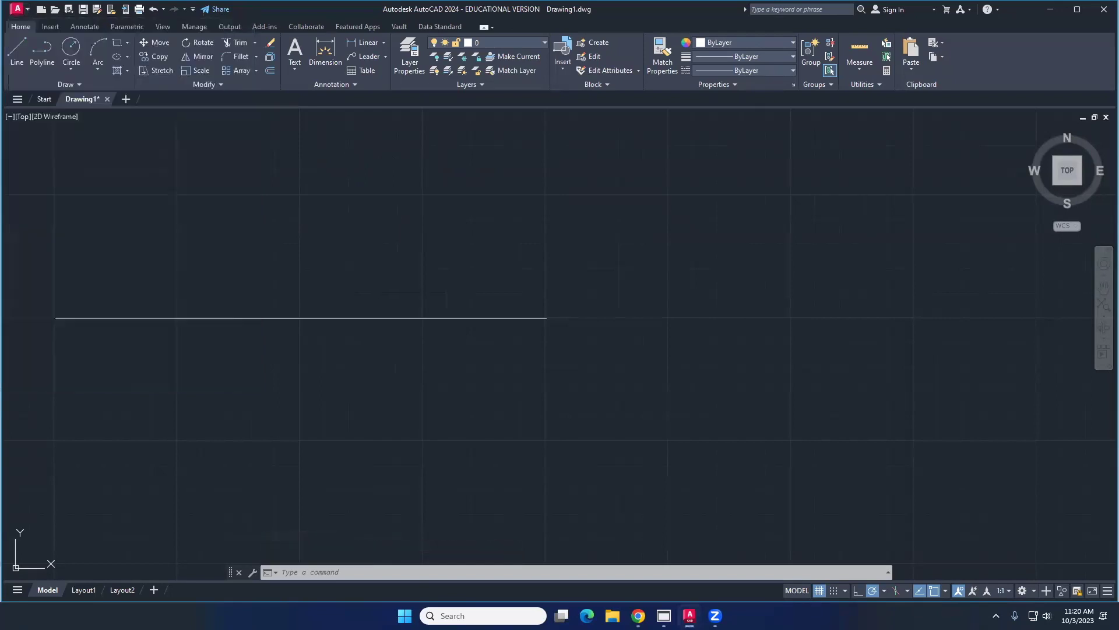
{"action": "left_click", "coordinate": [674, 178]}
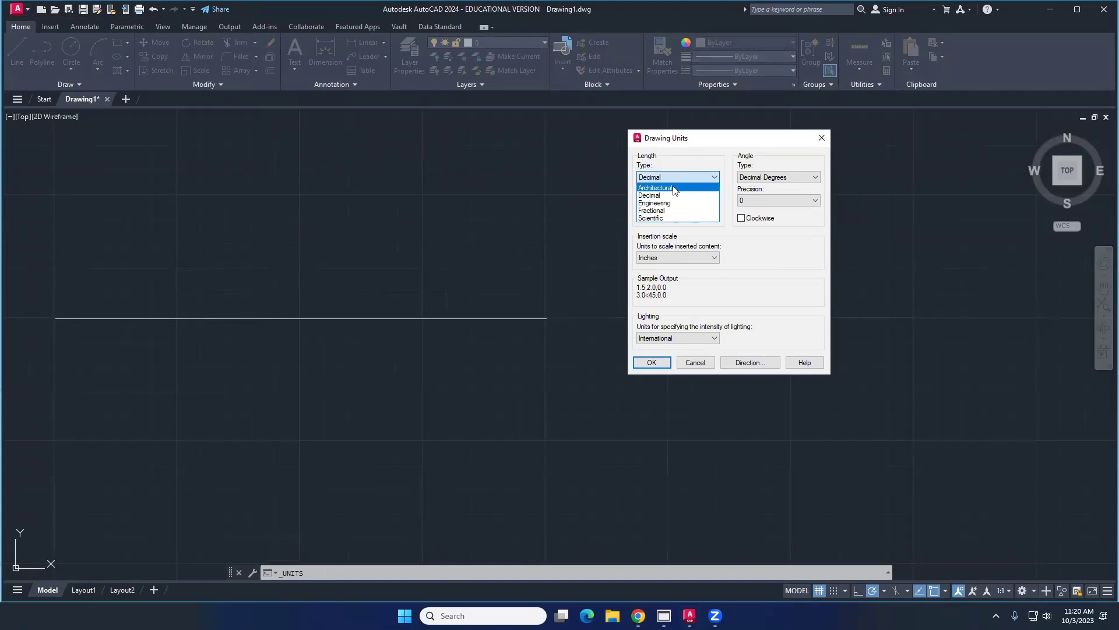
{"action": "left_click", "coordinate": [675, 188]}
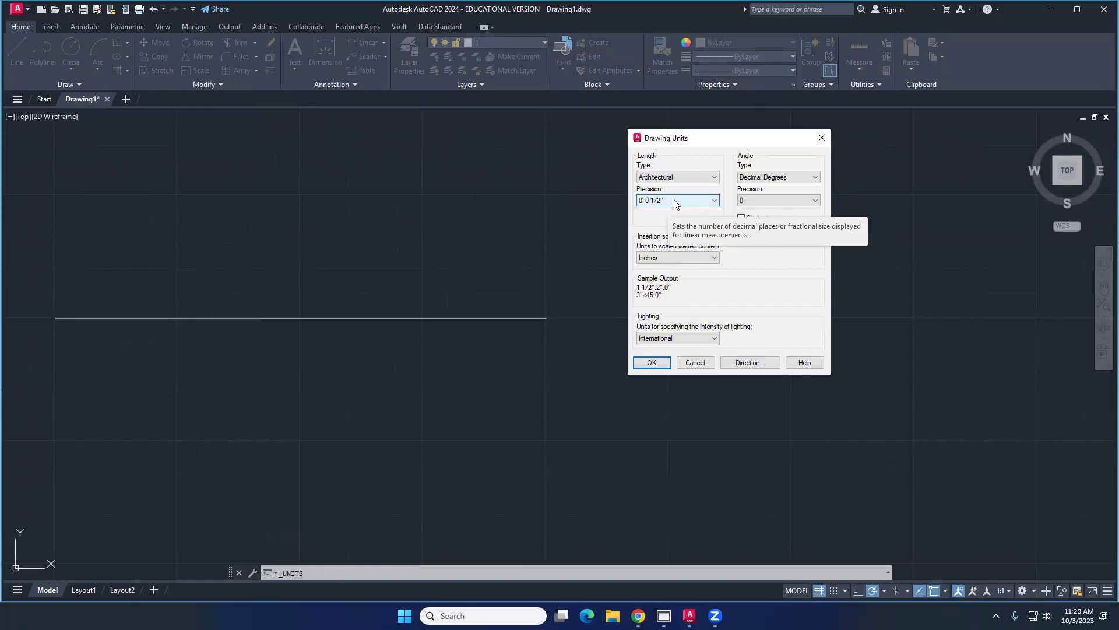
{"action": "left_click", "coordinate": [675, 201]}
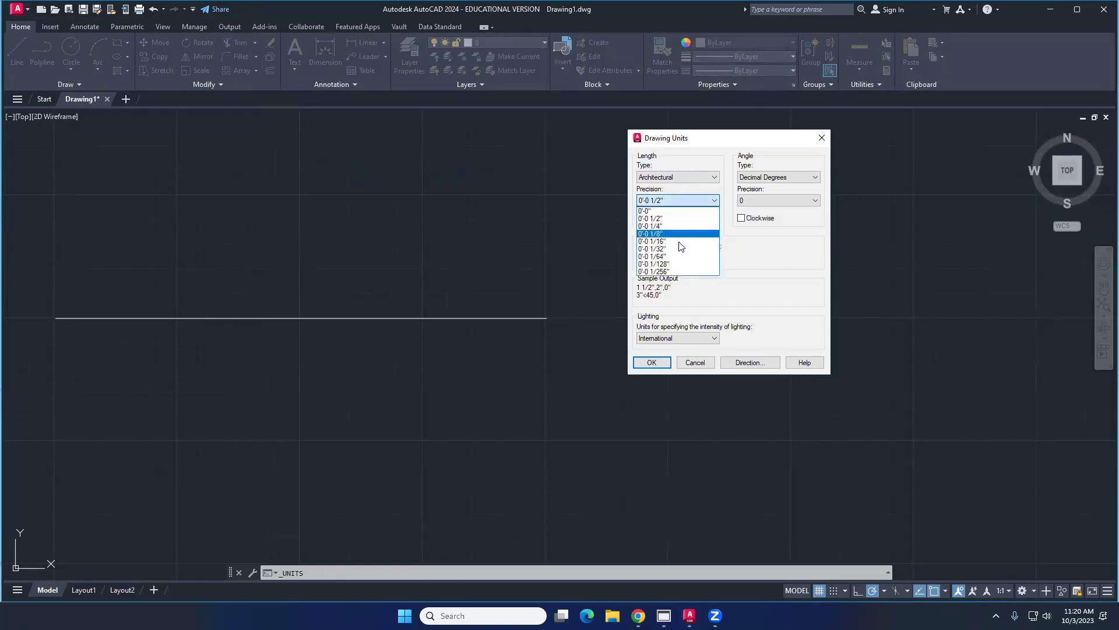
{"action": "left_click", "coordinate": [668, 211]}
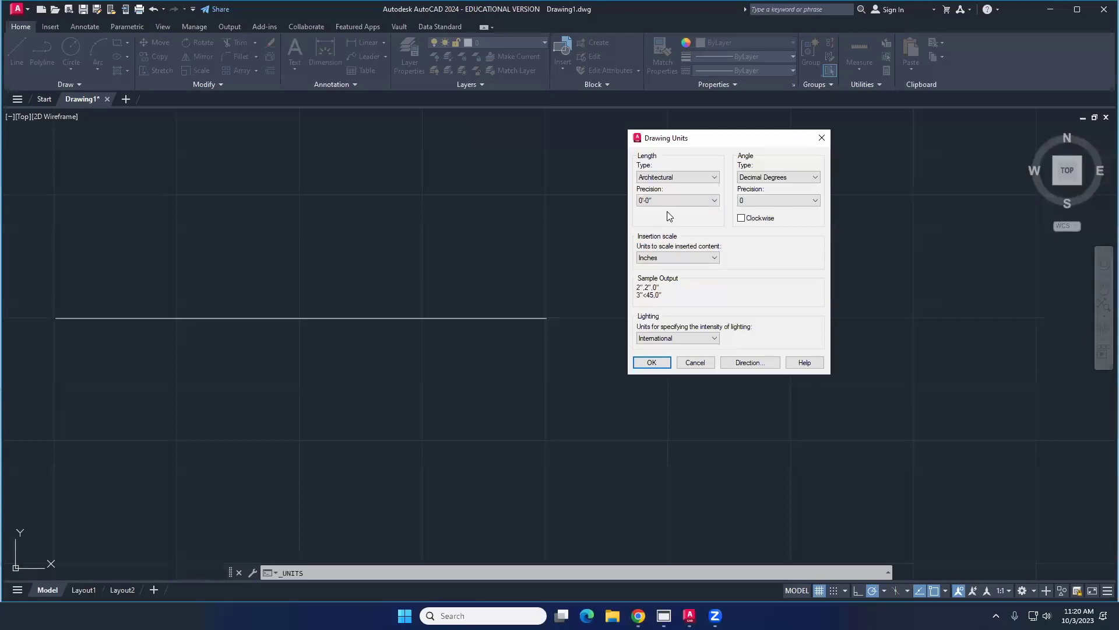
{"action": "left_click", "coordinate": [652, 364]}
Step: Draw a horizontal line 10 inches long above the existing one, starting over its left end, and finish the Line command
{"action": "left_click", "coordinate": [23, 51]}
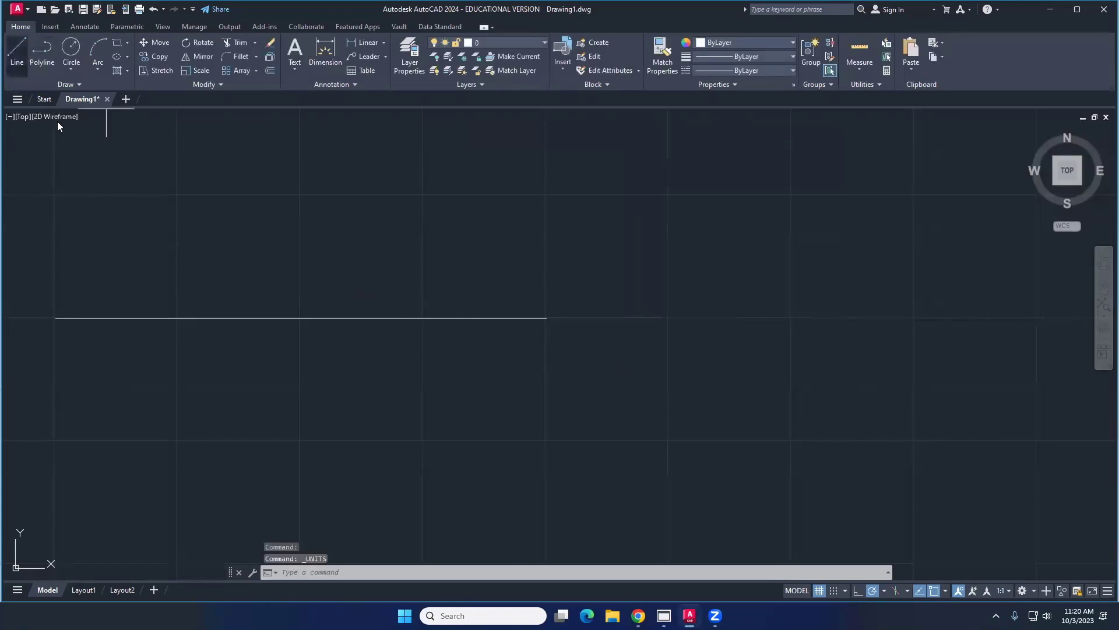
{"action": "left_click", "coordinate": [56, 194]}
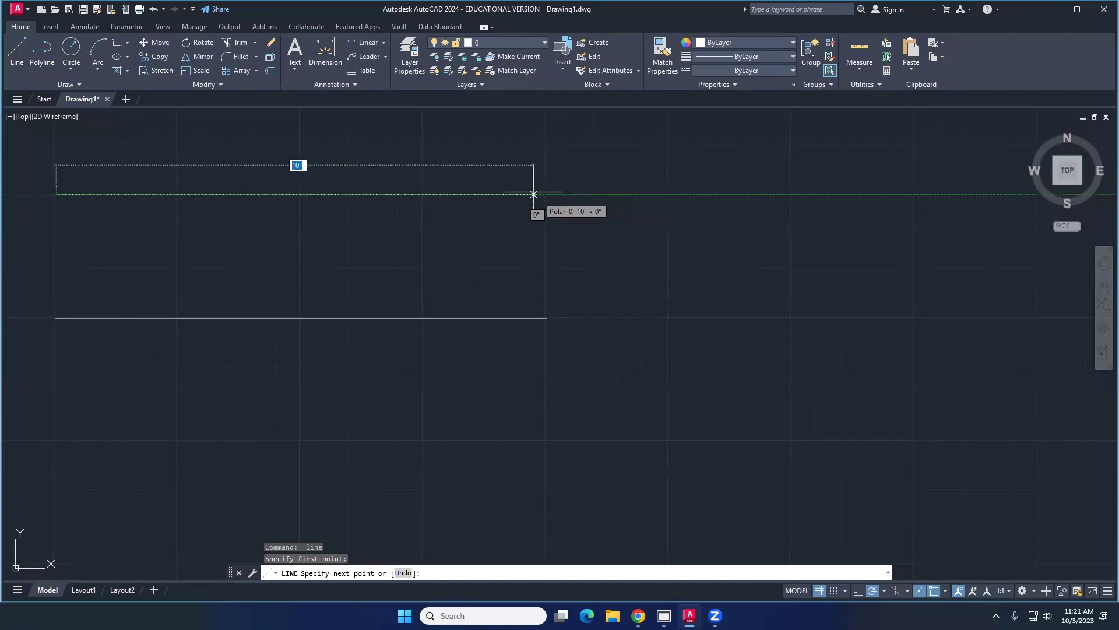
{"action": "type", "text": "10"}
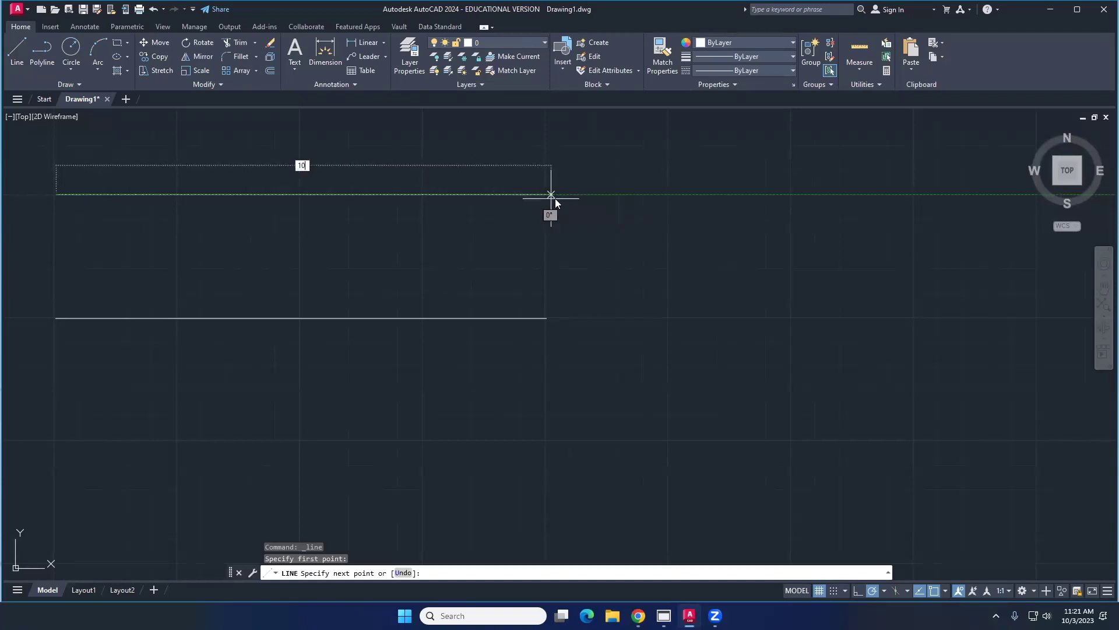
{"action": "key", "text": "Return"}
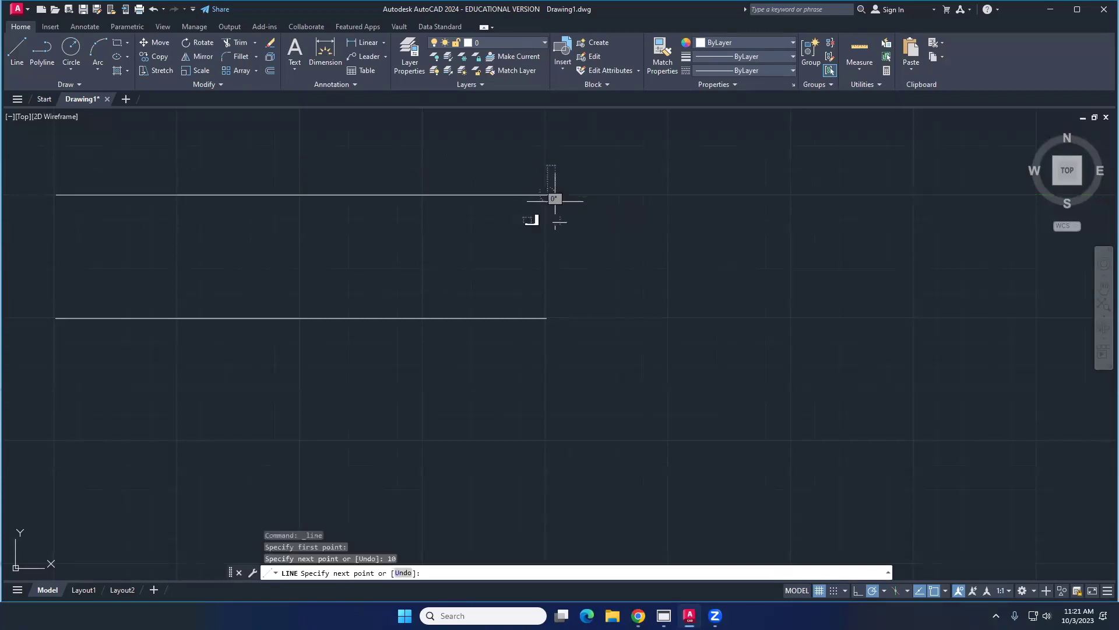
{"action": "key", "text": "Return"}
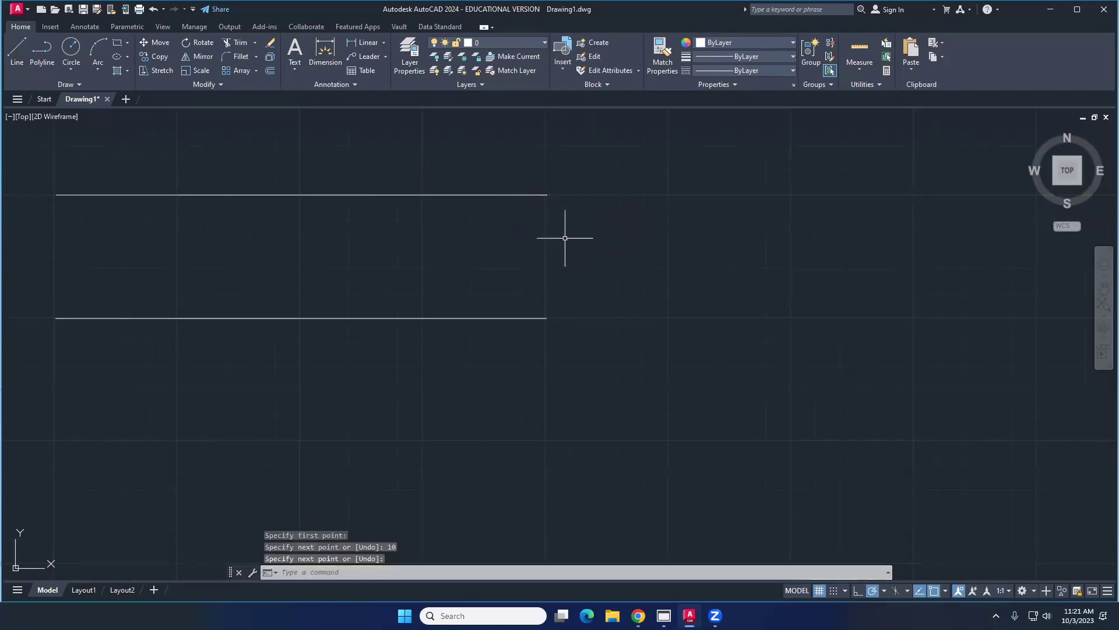
Step: Check the upper line's length at its right endpoint grip without stretching the line
{"action": "left_click", "coordinate": [534, 195]}
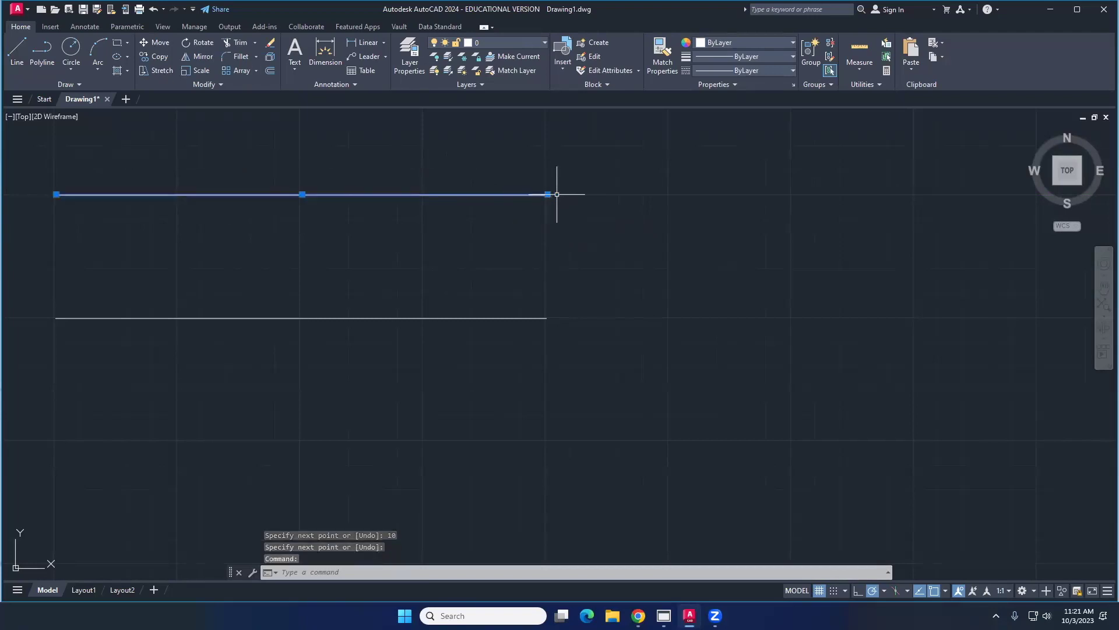
{"action": "mouse_move", "coordinate": [548, 195]}
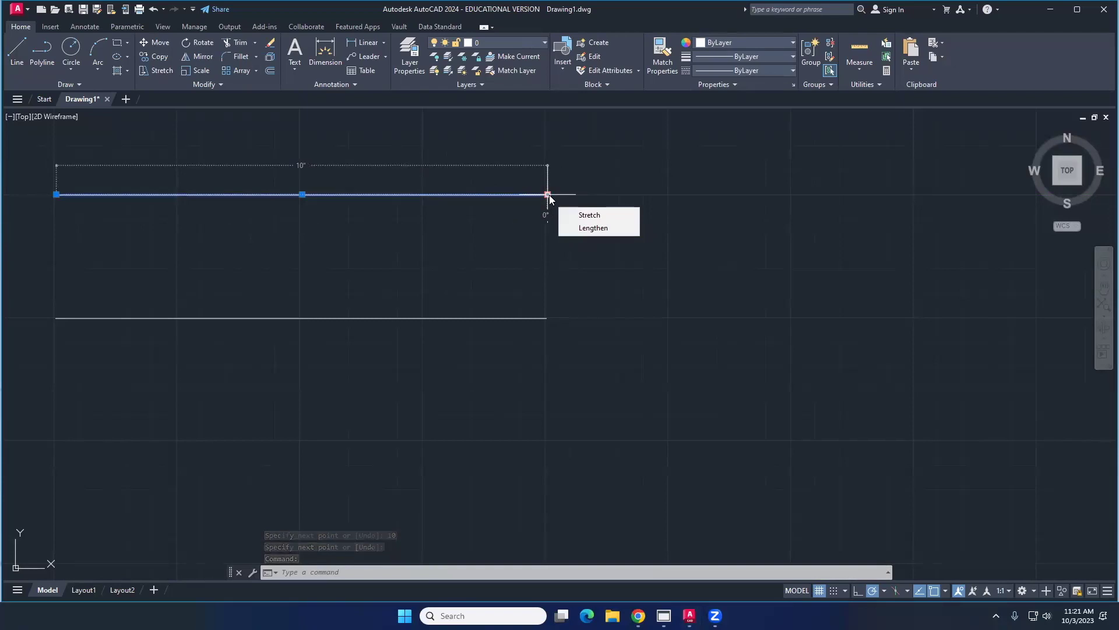
{"action": "left_click", "coordinate": [548, 194]}
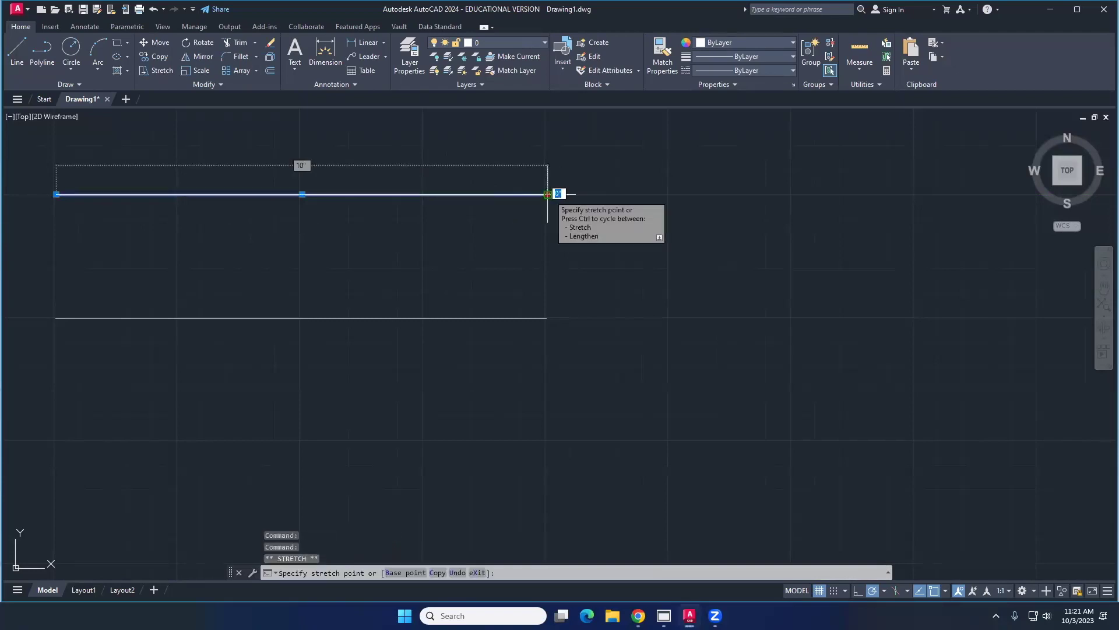
{"action": "key", "text": "Escape"}
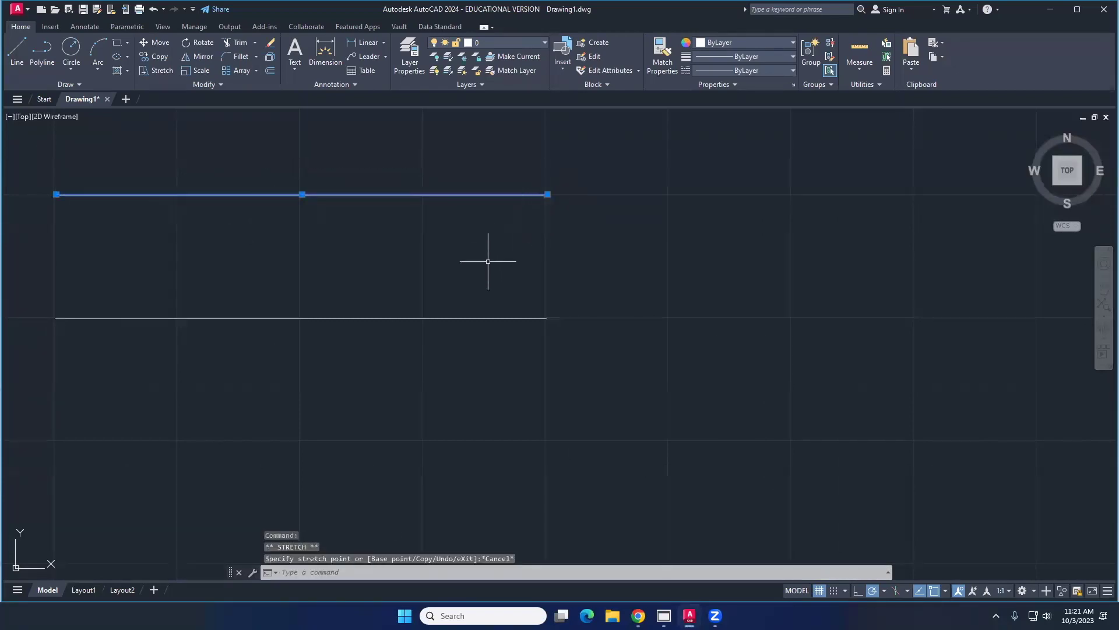
{"action": "middle_click_drag", "start_coordinate": [487, 257], "coordinate": [483, 262]}
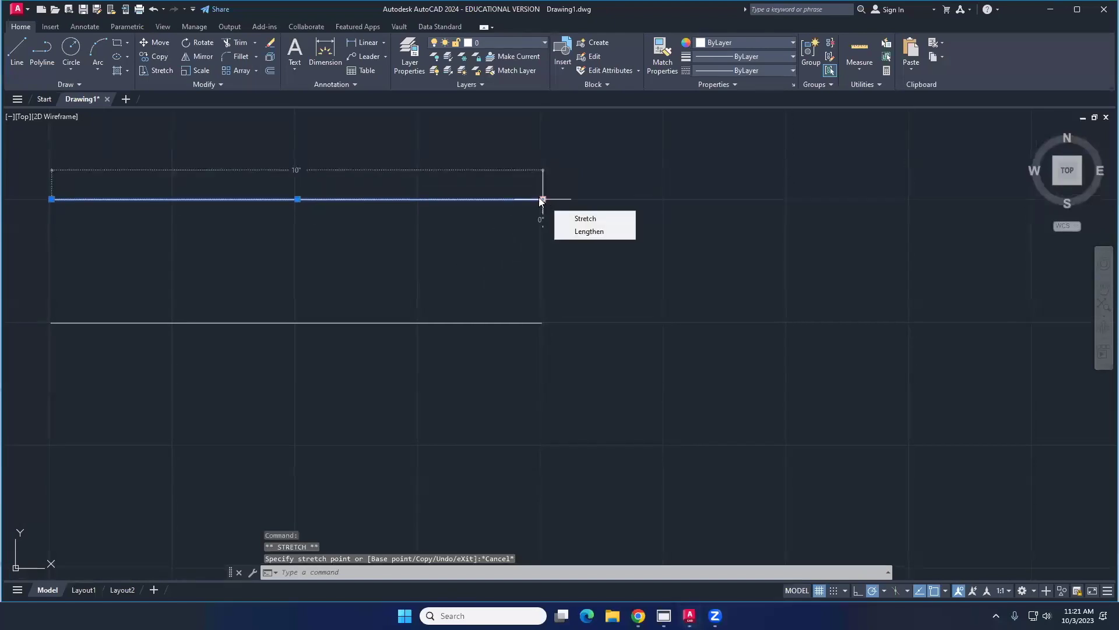
Step: Dimension the upper line from its left to its right endpoint, placing the dimension above it, and end the command
{"action": "left_click", "coordinate": [324, 56]}
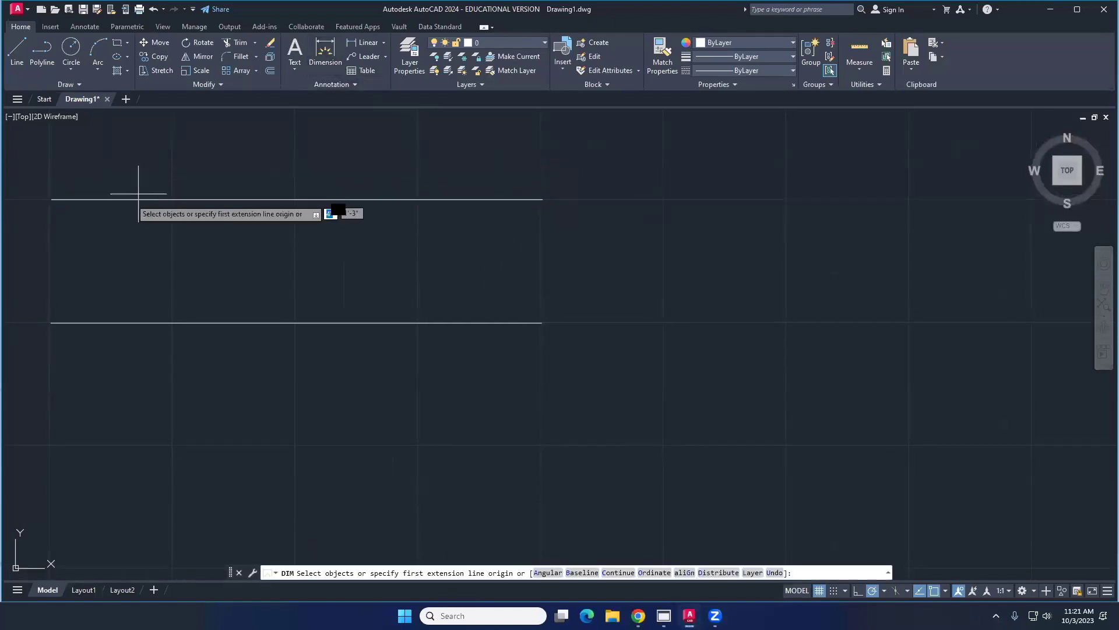
{"action": "left_click", "coordinate": [52, 198]}
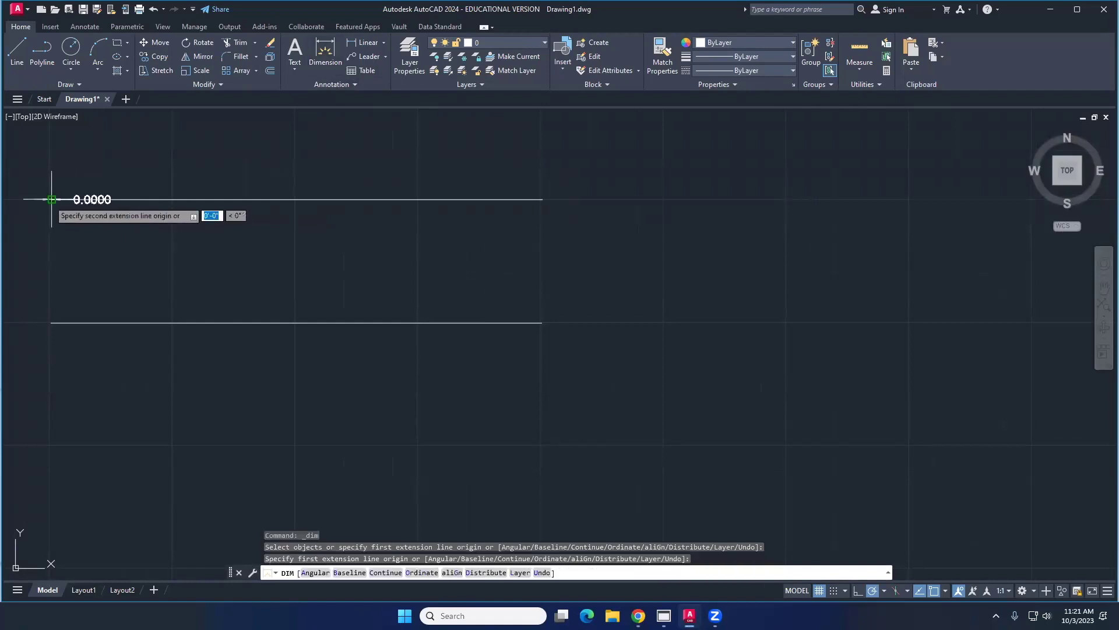
{"action": "left_click", "coordinate": [543, 199]}
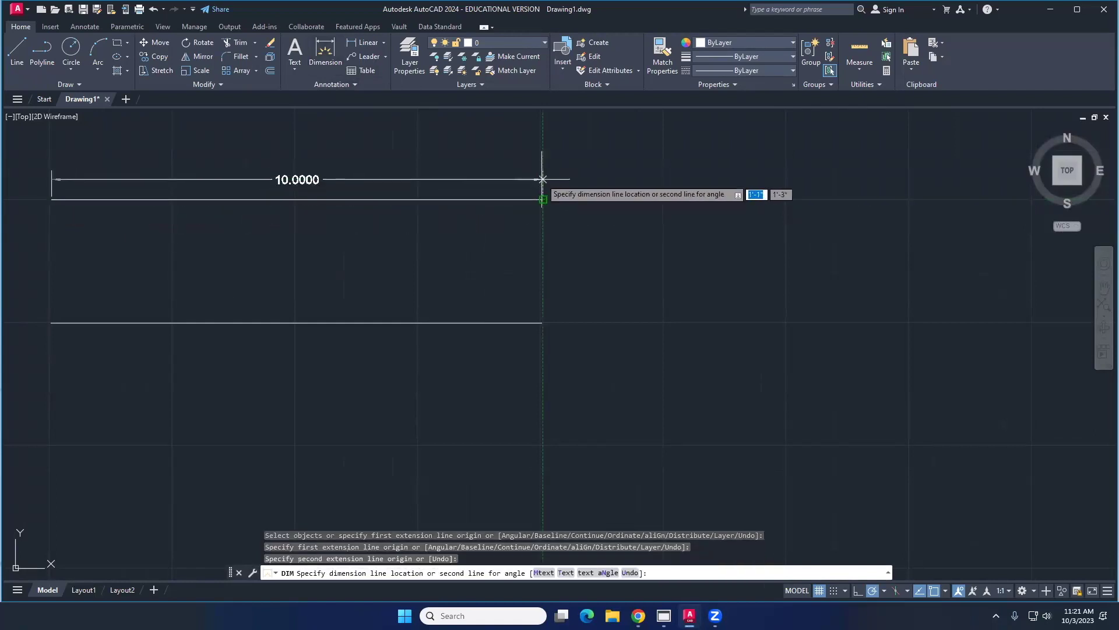
{"action": "left_click", "coordinate": [537, 157]}
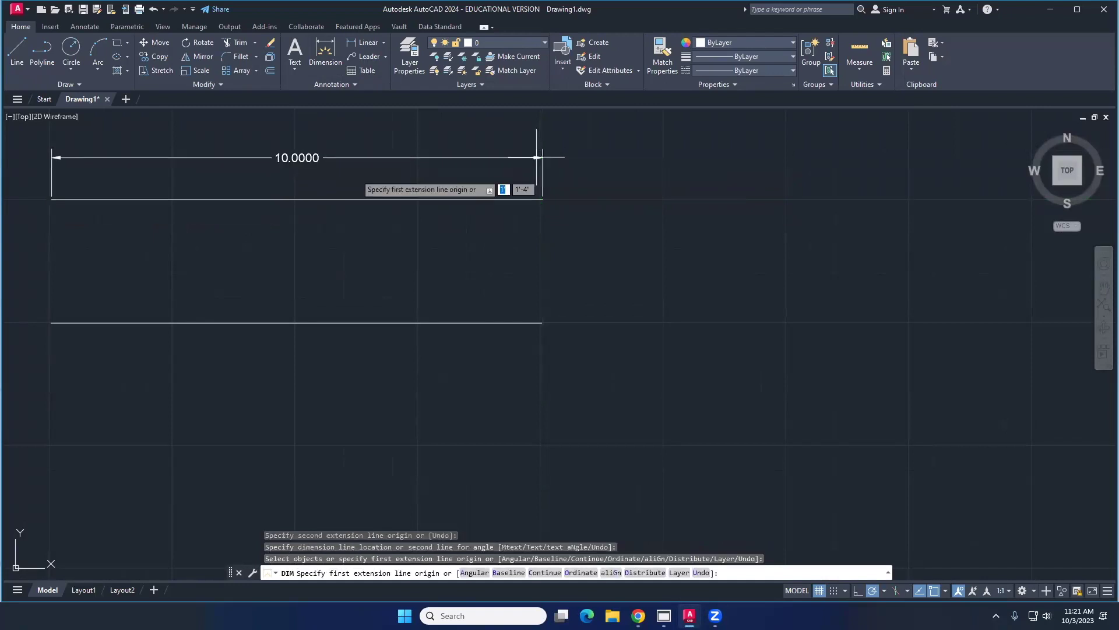
{"action": "key", "text": "Escape"}
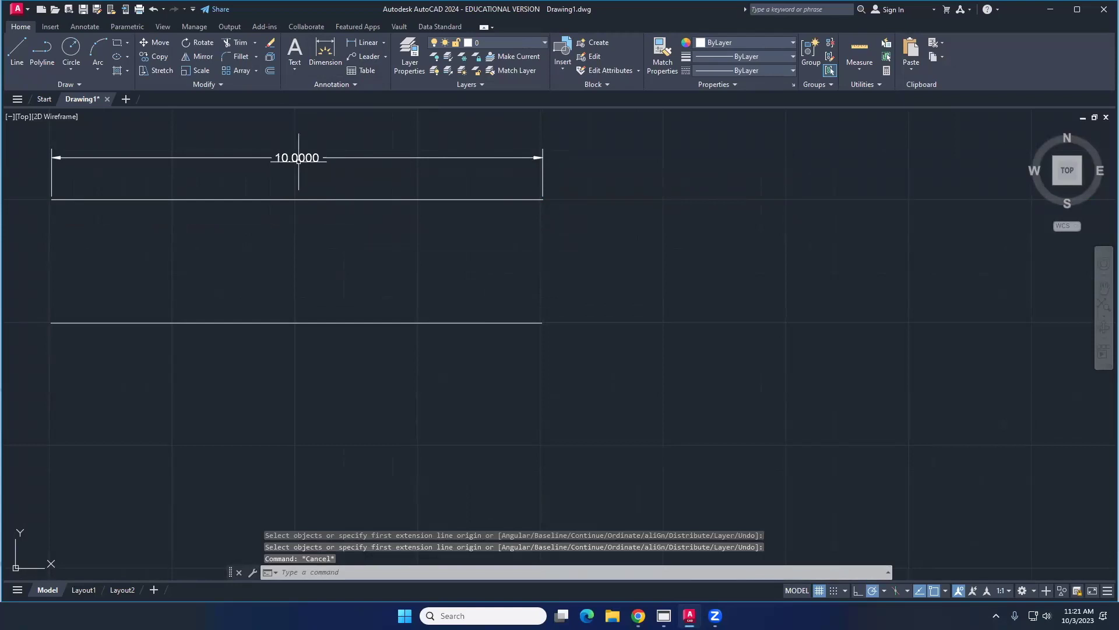
Step: Examine the number format of the dimension above the upper line, leaving the dimension deselected
{"action": "mouse_move", "coordinate": [301, 158]}
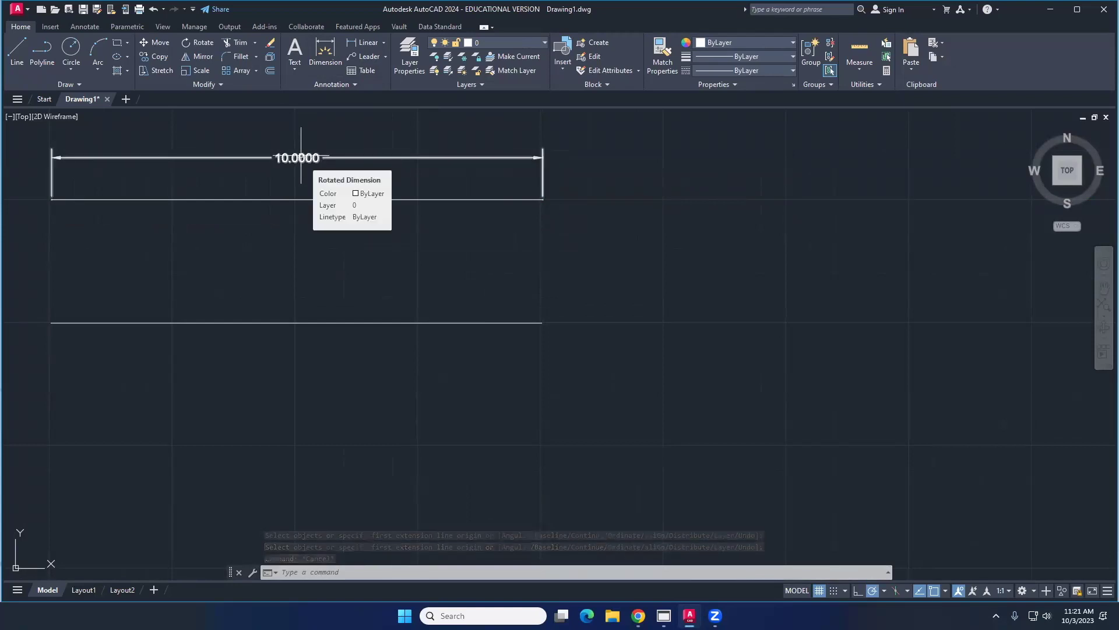
{"action": "key", "text": "Escape"}
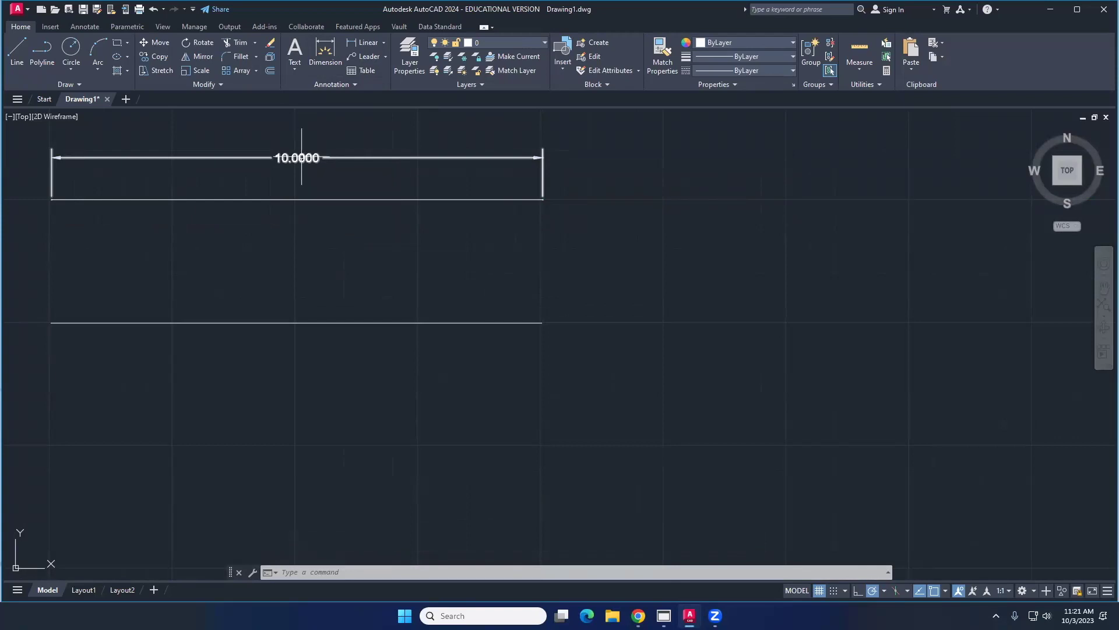
{"action": "left_click", "coordinate": [301, 157]}
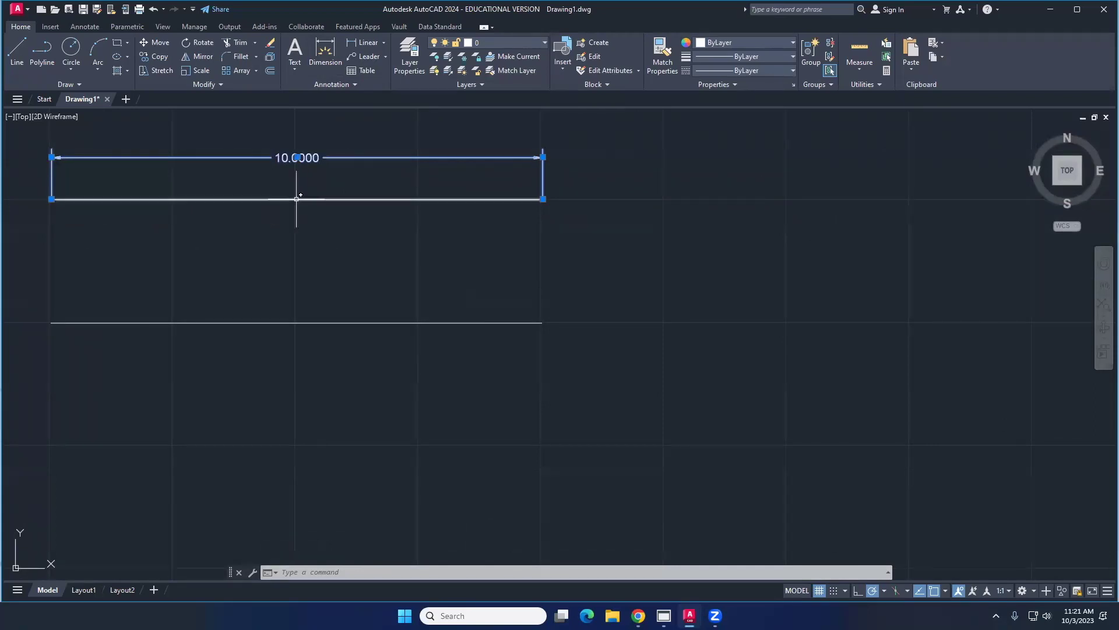
{"action": "right_click", "coordinate": [302, 159]}
{"action": "left_click", "coordinate": [296, 161]}
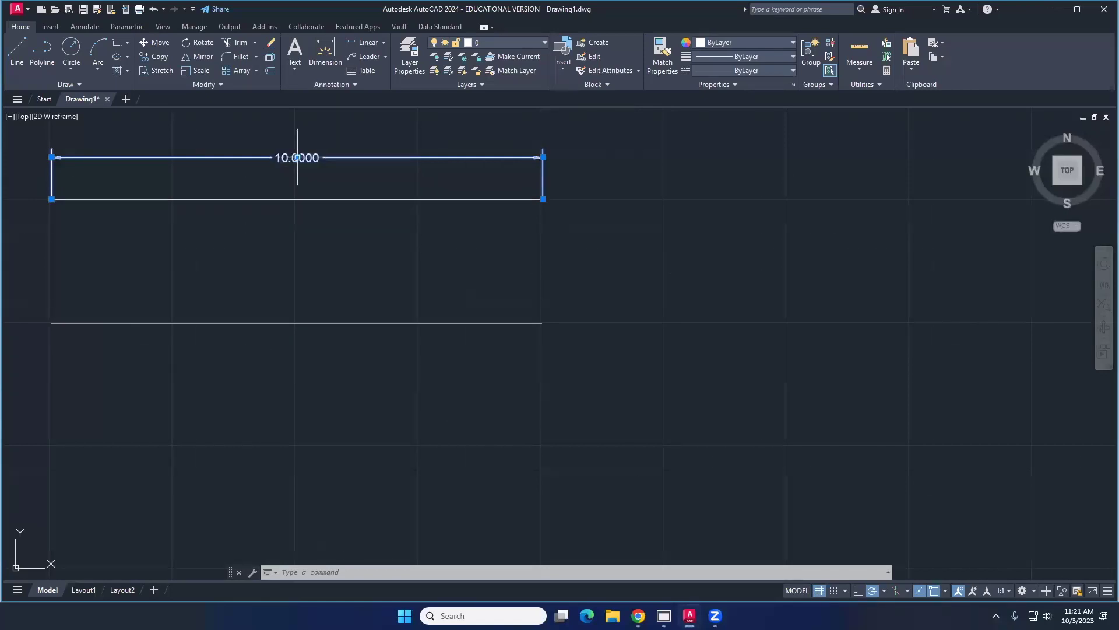
{"action": "key", "text": "Escape"}
{"action": "scroll", "coordinate": [362, 251], "scroll_direction": "down", "scroll_amount": 2}
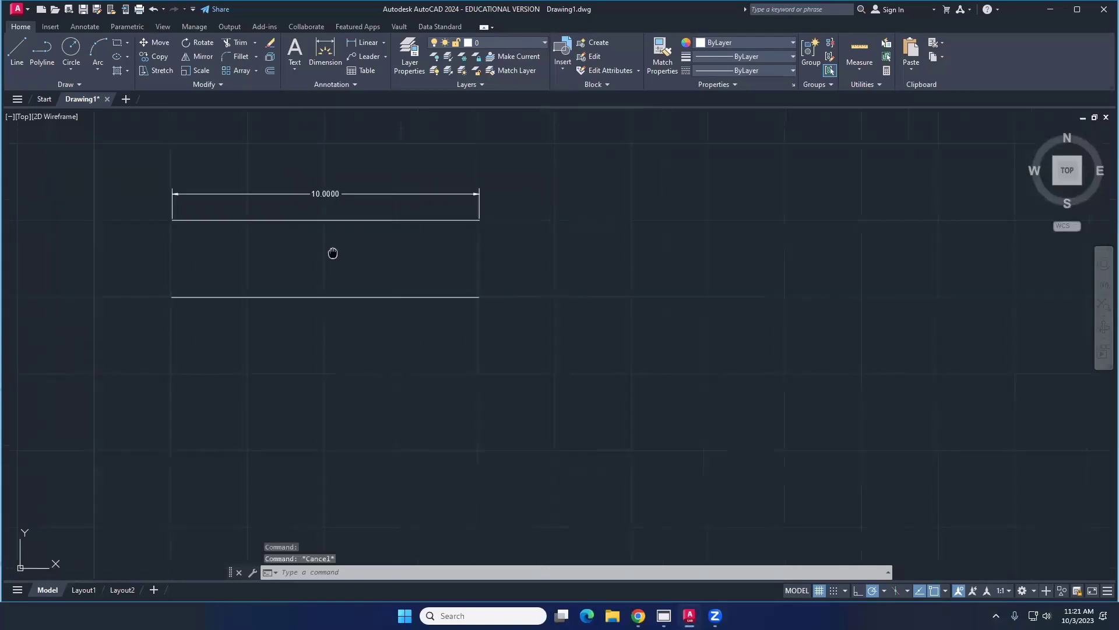
{"action": "middle_click_drag", "start_coordinate": [332, 253], "coordinate": [372, 247]}
{"action": "scroll", "coordinate": [364, 234], "scroll_direction": "up", "scroll_amount": 2}
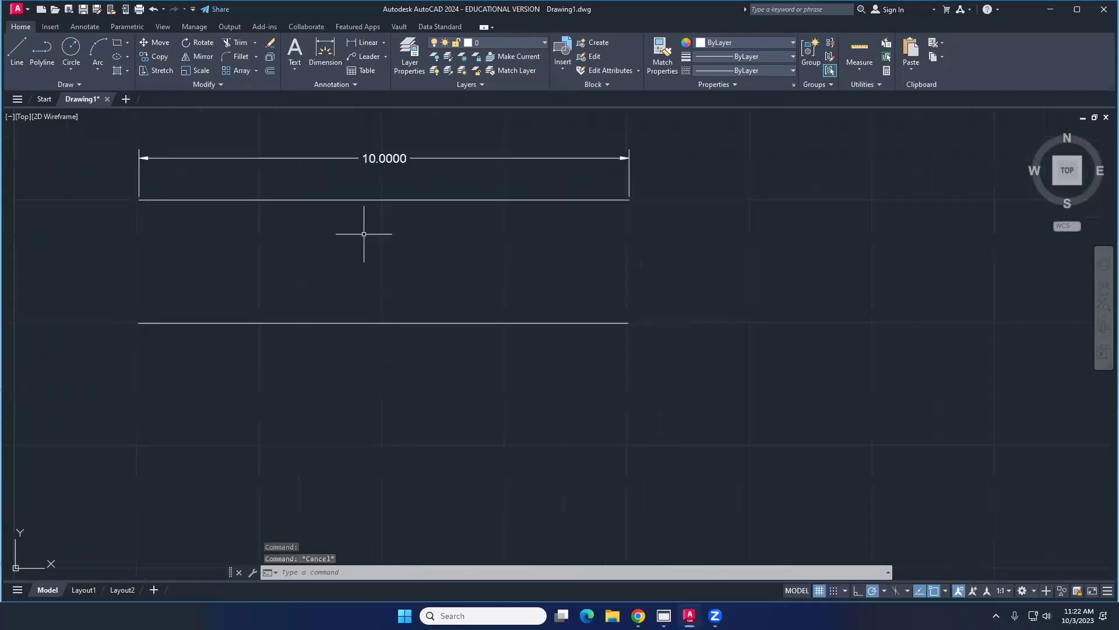
{"action": "left_click", "coordinate": [384, 150]}
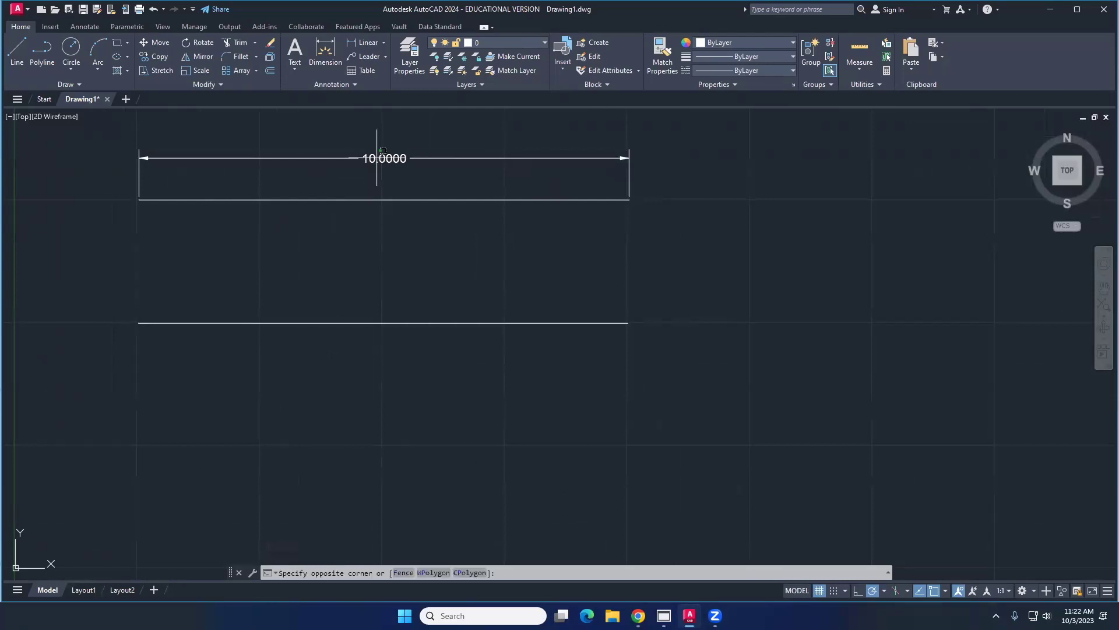
{"action": "key", "text": "Escape"}
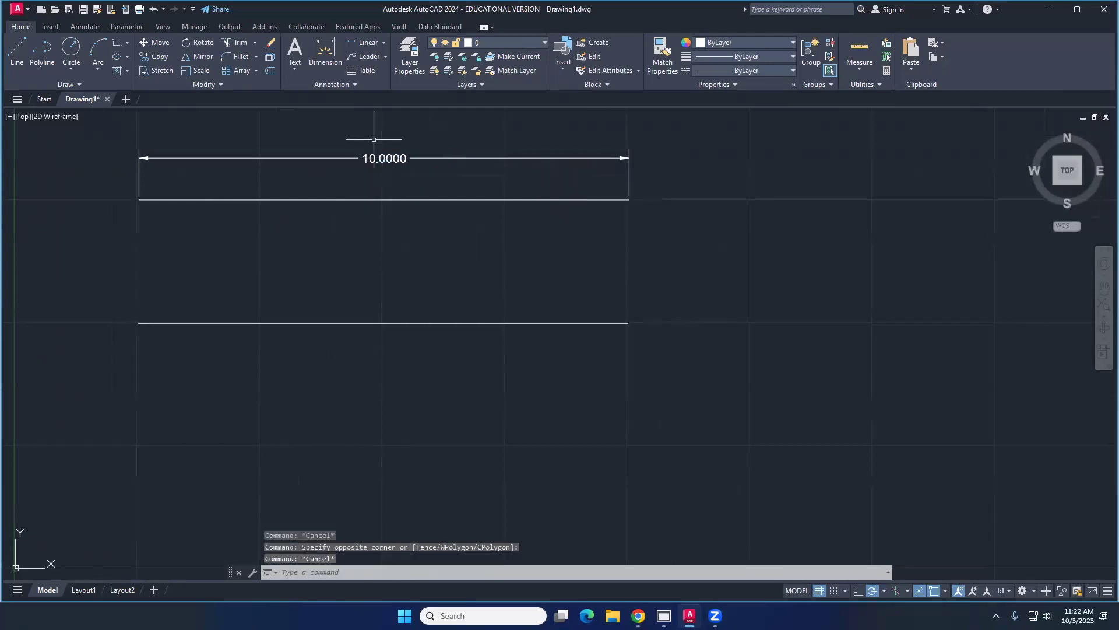
Step: Apply the Standard dimension style to the dimension above the upper line
{"action": "left_click", "coordinate": [386, 158]}
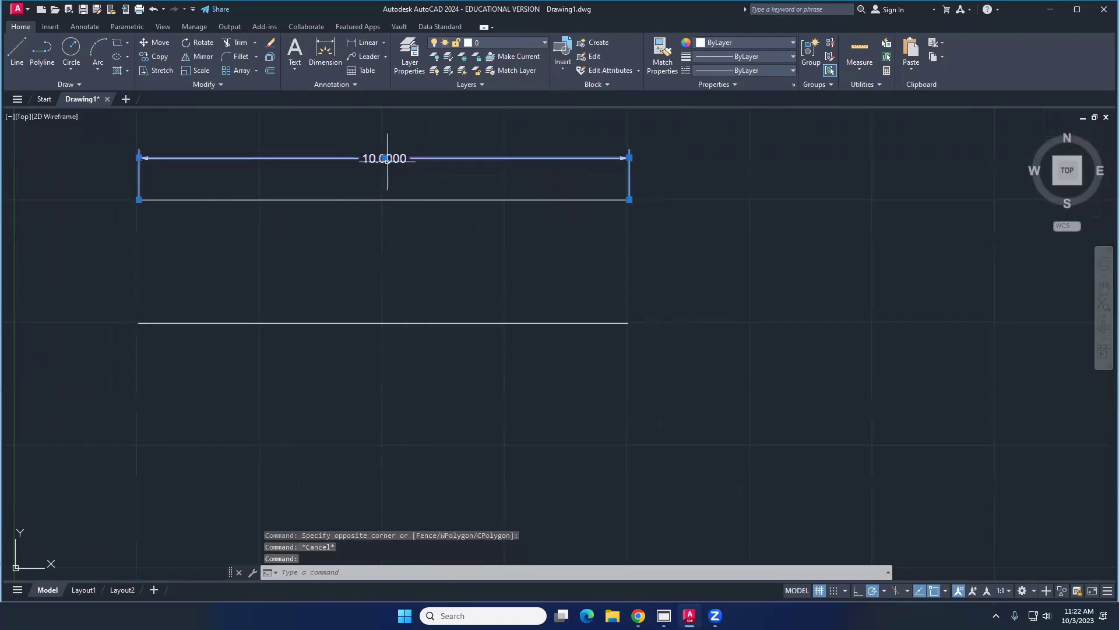
{"action": "left_click", "coordinate": [81, 27]}
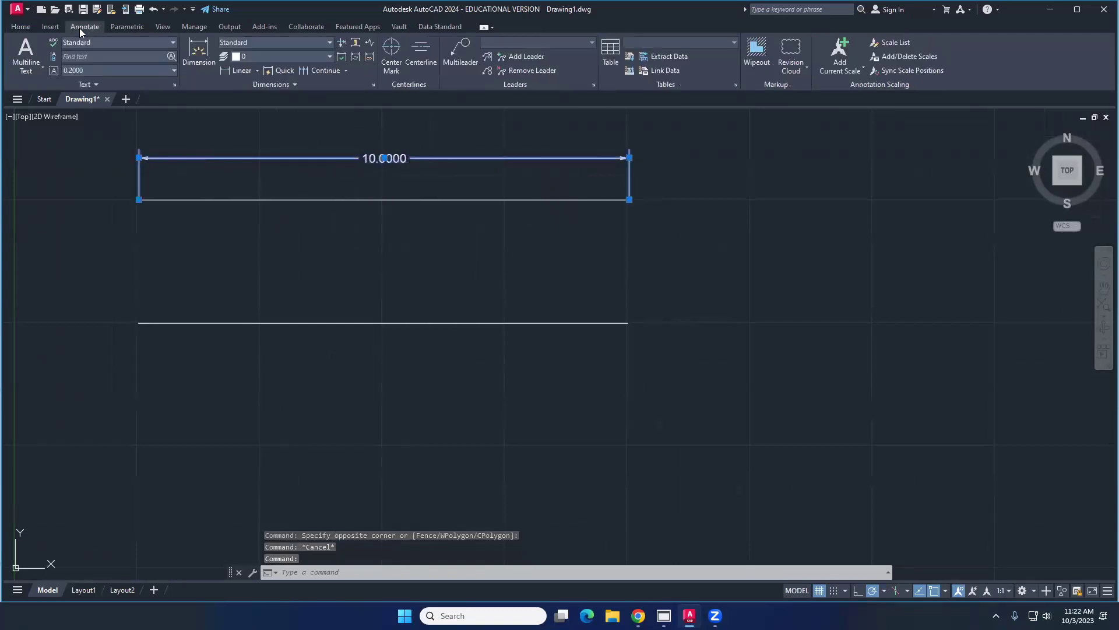
{"action": "left_click", "coordinate": [309, 42]}
{"action": "left_click", "coordinate": [309, 42]}
{"action": "left_click", "coordinate": [309, 42]}
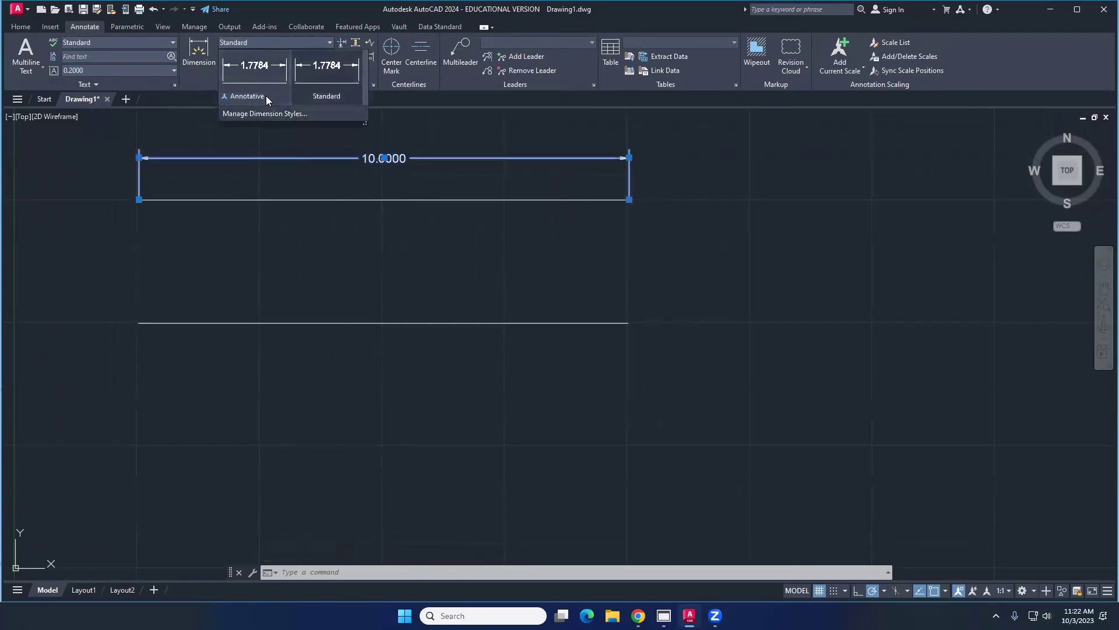
{"action": "left_click", "coordinate": [330, 80]}
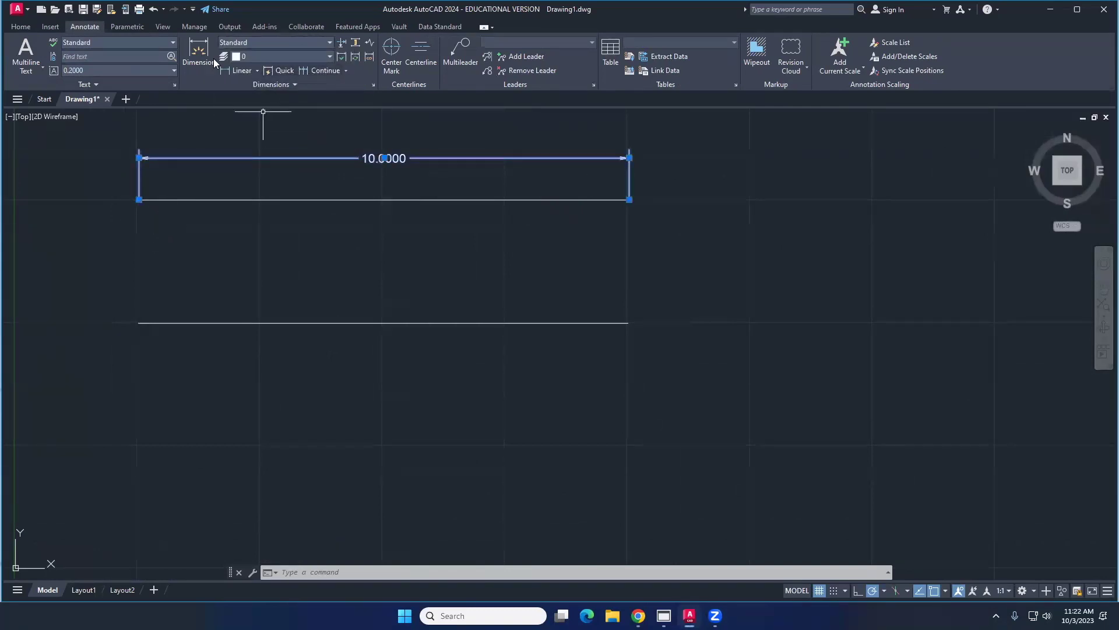
{"action": "left_click", "coordinate": [196, 52]}
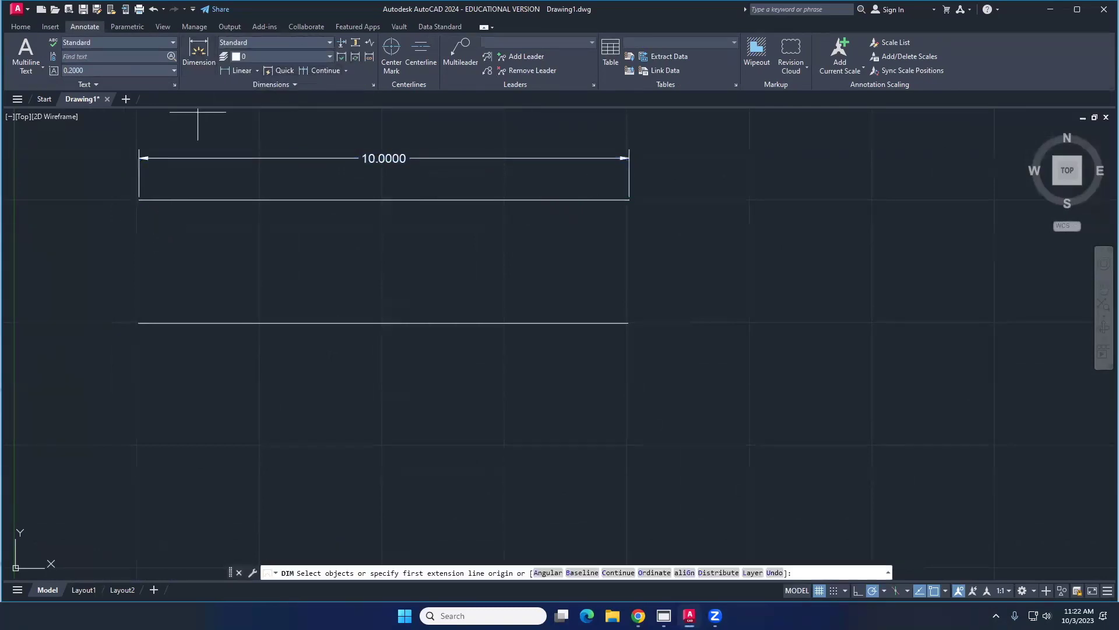
{"action": "left_click", "coordinate": [142, 197]}
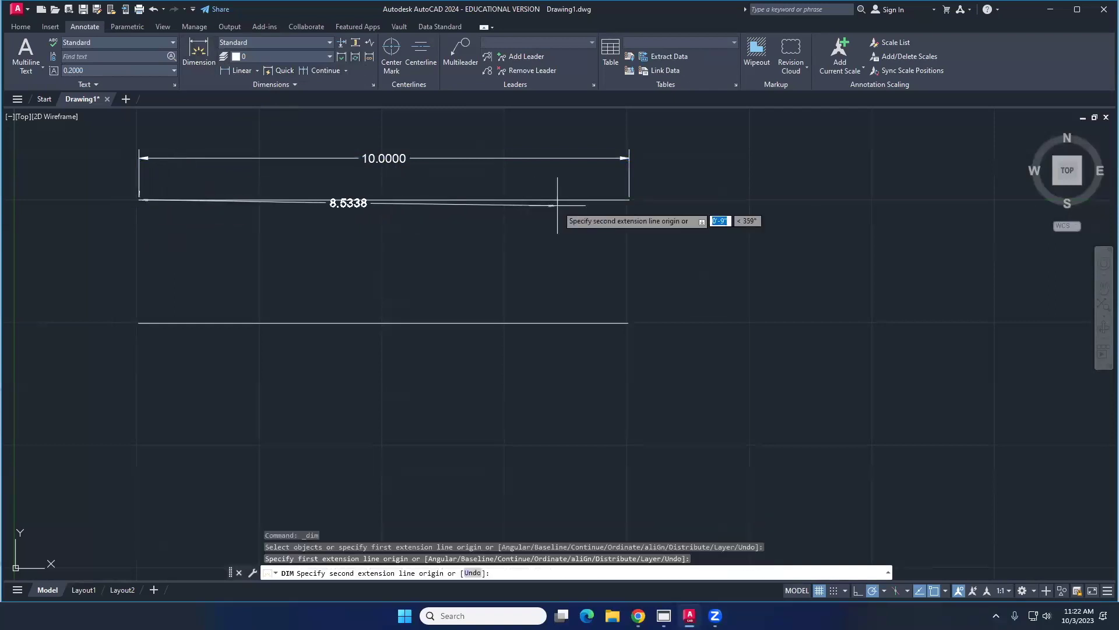
{"action": "key", "text": "Escape"}
Step: Open the Properties palette for the dimension above the upper line and dock it beside the drawing area
{"action": "left_click", "coordinate": [402, 158]}
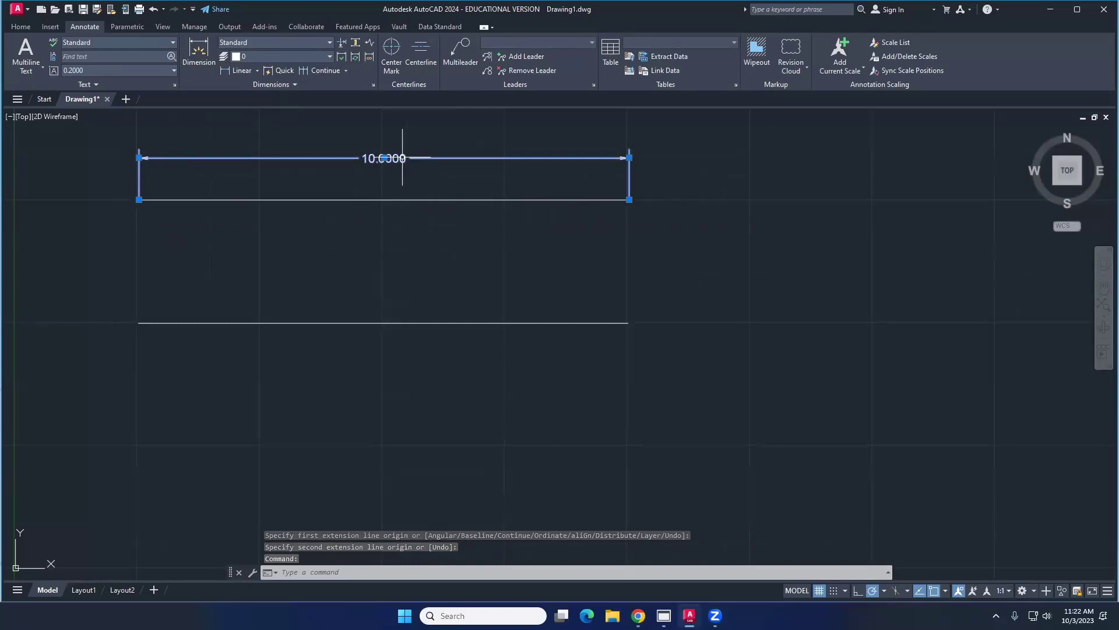
{"action": "right_click", "coordinate": [402, 158]}
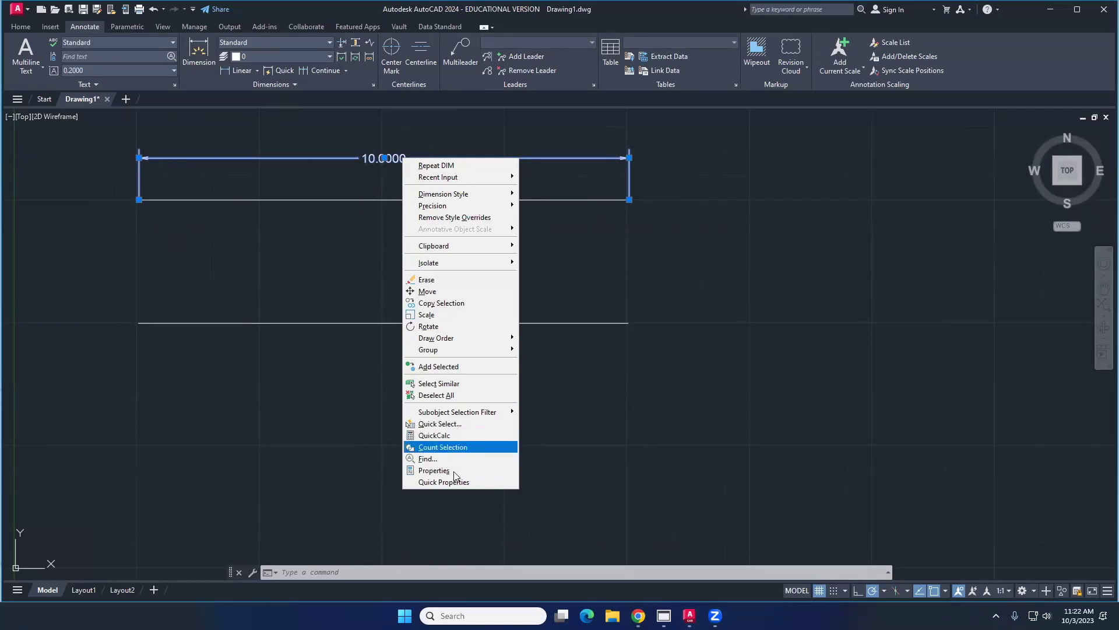
{"action": "left_click", "coordinate": [454, 471]}
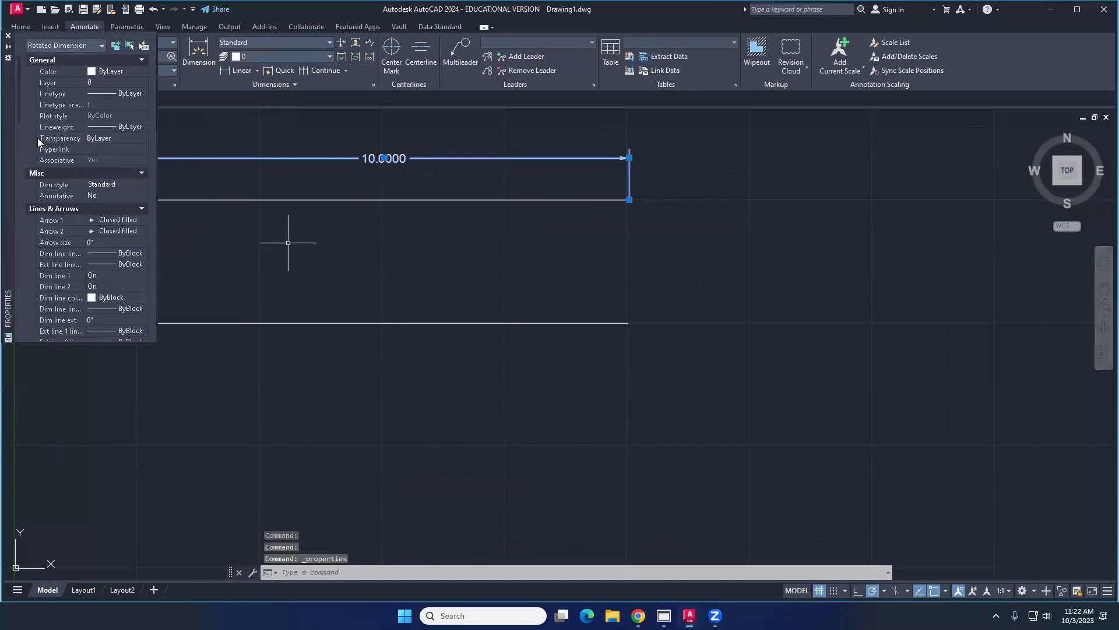
{"action": "left_click_drag", "start_coordinate": [10, 86], "coordinate": [142, 267]}
{"action": "mouse_move", "coordinate": [200, 233]}
{"action": "left_mouse_down"}
{"action": "mouse_move", "coordinate": [143, 243]}
{"action": "mouse_move", "coordinate": [7, 237]}
{"action": "left_mouse_up"}
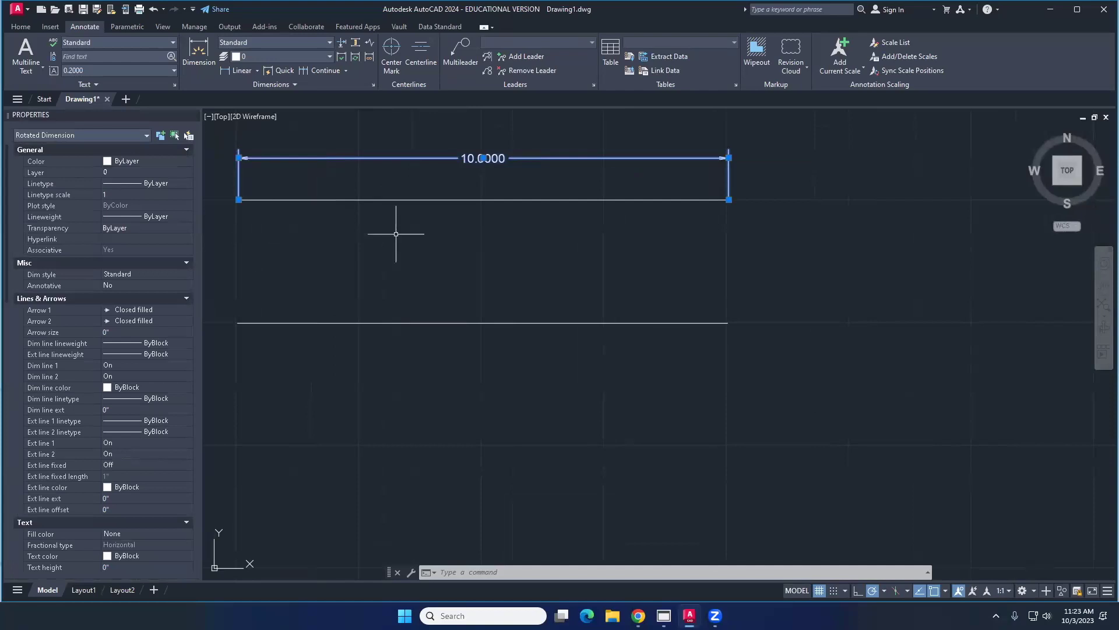
Step: Check the upper line's properties in place of the dimension's, leaving the line deselected
{"action": "key", "text": "Escape"}
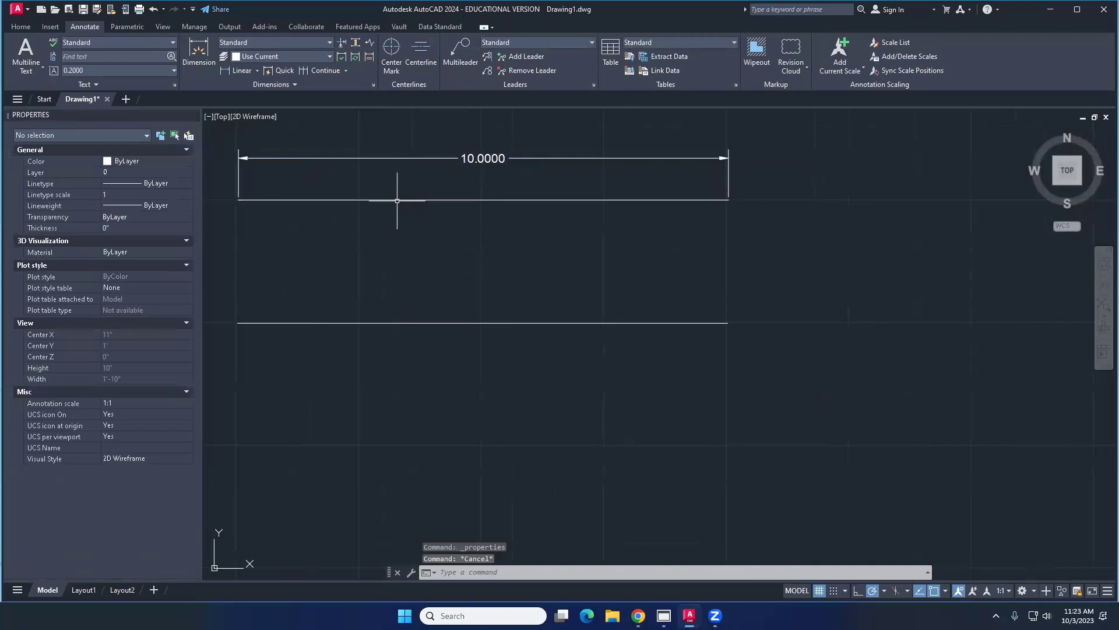
{"action": "left_click", "coordinate": [397, 200]}
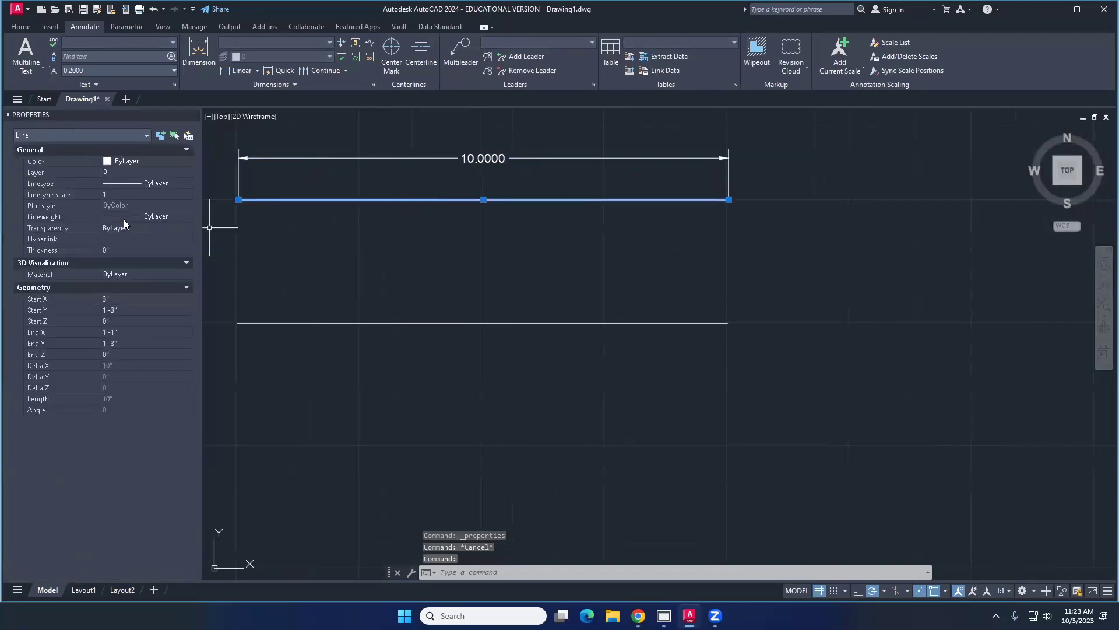
{"action": "key", "text": "Escape"}
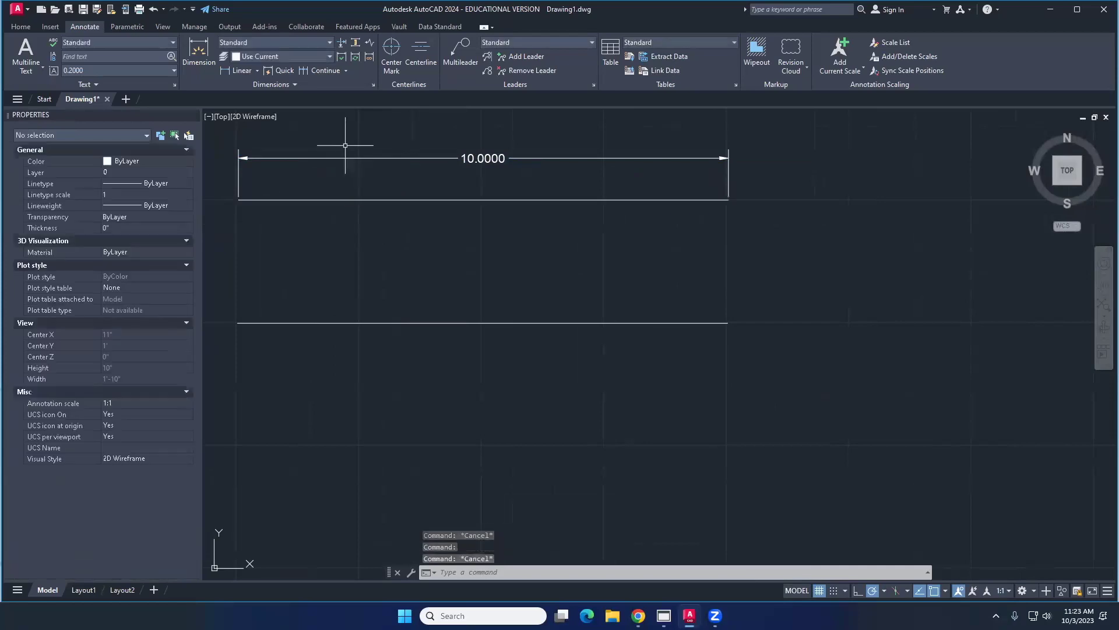
Step: Examine the dimension's text, fit and primary unit properties, closing the Properties palette and deselecting the dimension
{"action": "left_click", "coordinate": [346, 158]}
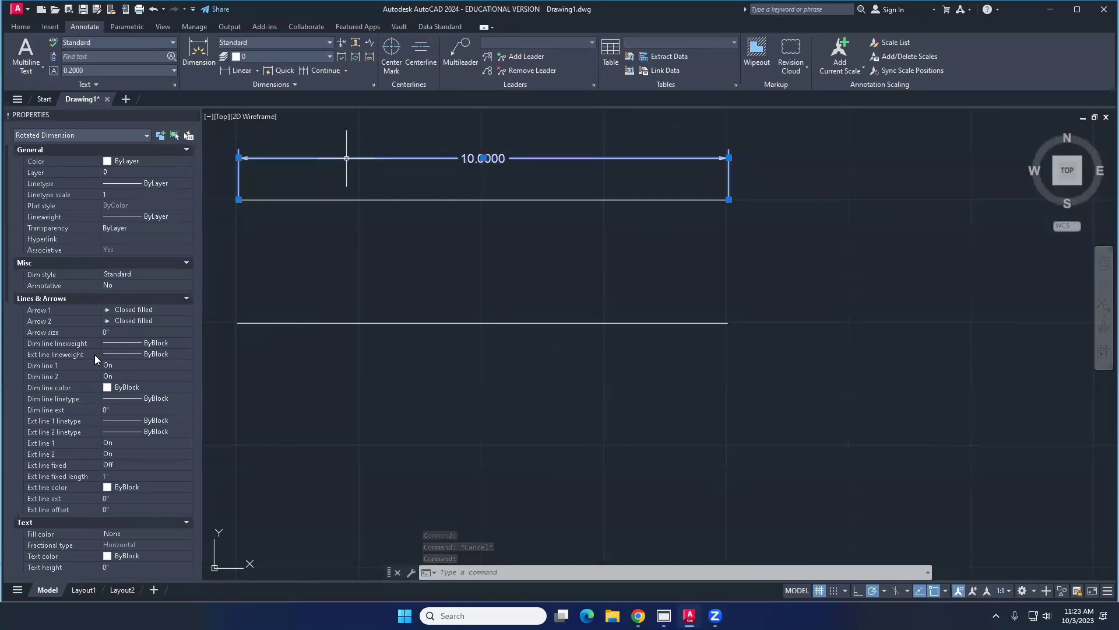
{"action": "scroll", "coordinate": [95, 355], "scroll_direction": "down", "scroll_amount": 6}
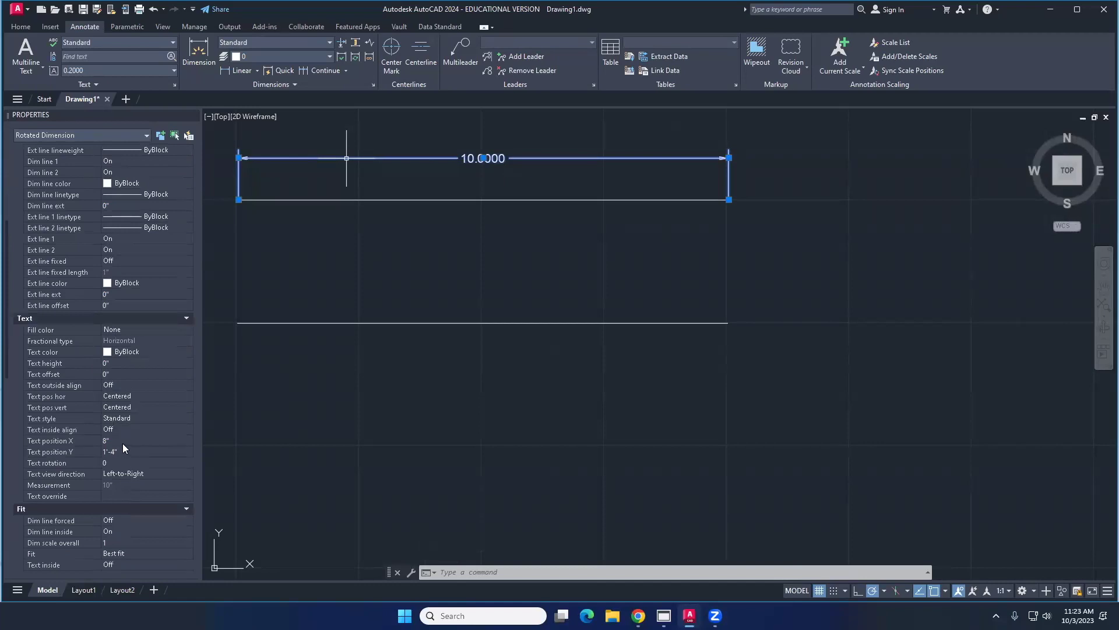
{"action": "scroll", "coordinate": [132, 450], "scroll_direction": "down", "scroll_amount": 2}
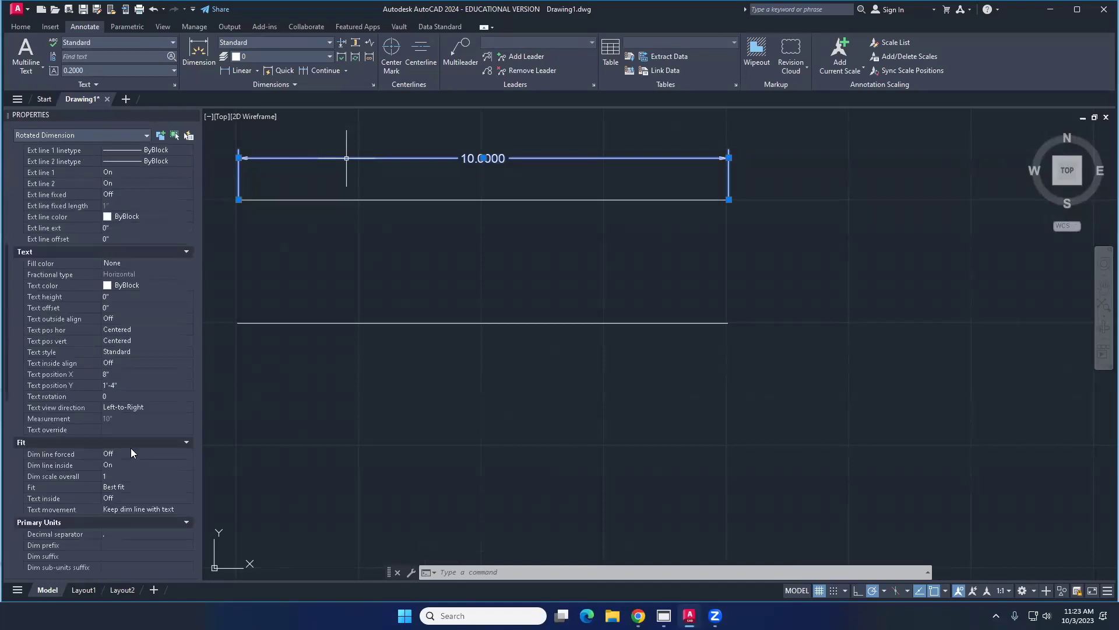
{"action": "scroll", "coordinate": [131, 452], "scroll_direction": "down", "scroll_amount": 2}
{"action": "scroll", "coordinate": [130, 452], "scroll_direction": "down", "scroll_amount": 2}
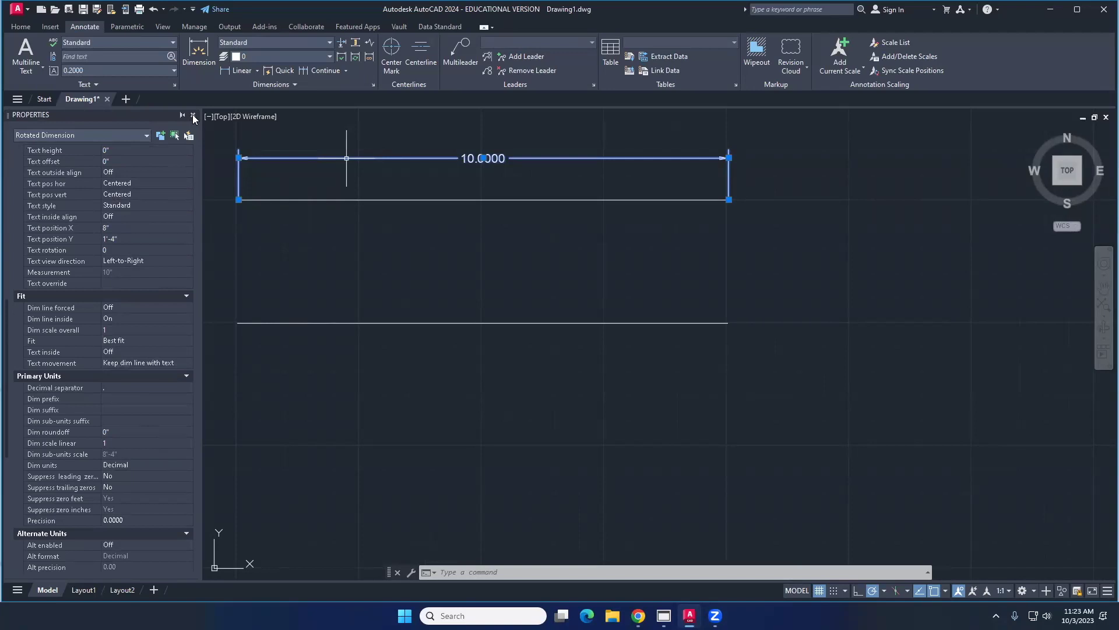
{"action": "left_click", "coordinate": [194, 119]}
{"action": "key", "text": "Escape"}
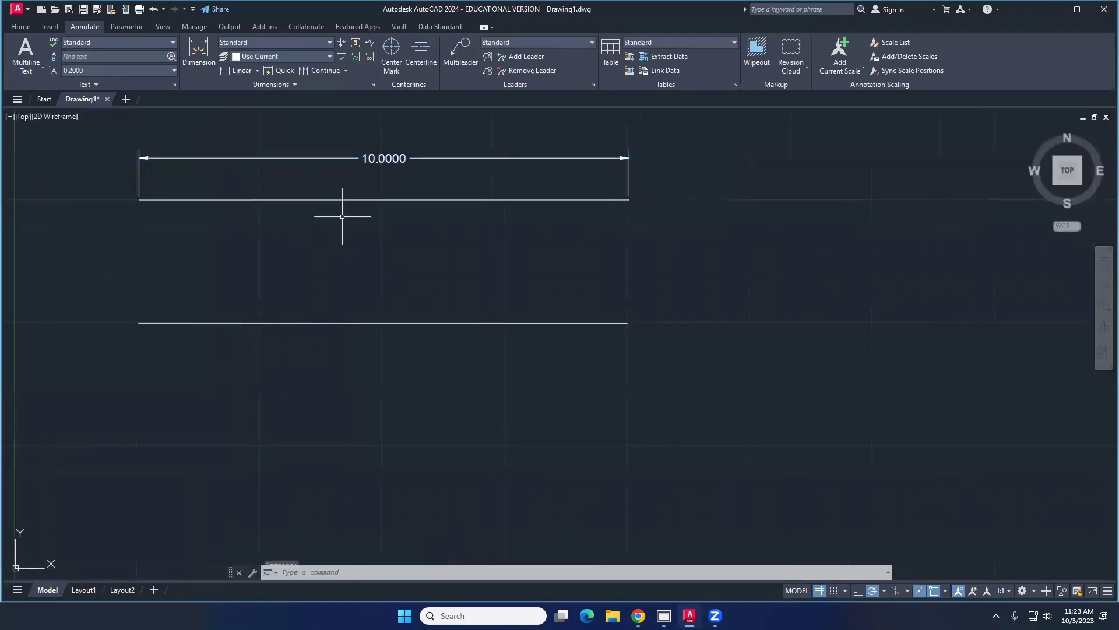
Step: Reopen the Properties palette for the upper line and review its general and geometry properties, leaving the line deselected
{"action": "left_click", "coordinate": [341, 199]}
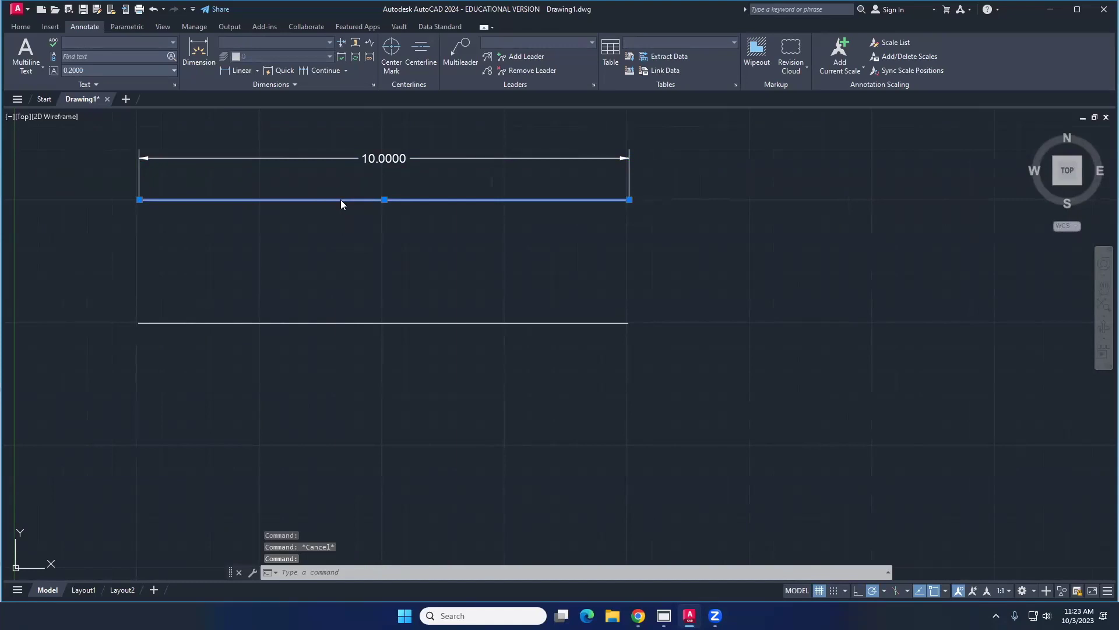
{"action": "right_click", "coordinate": [341, 200]}
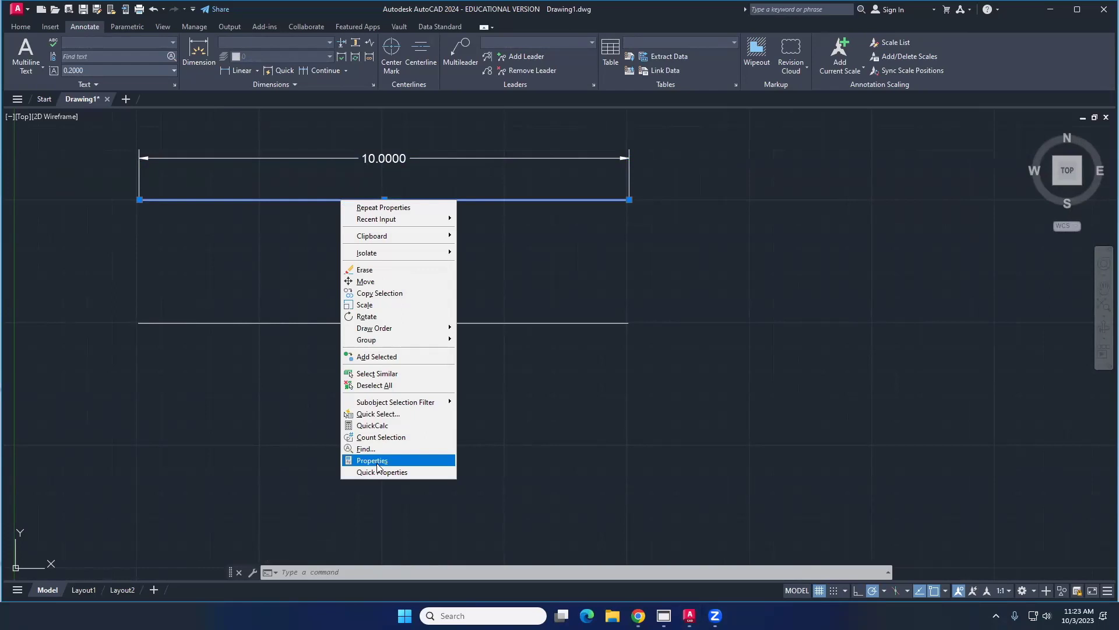
{"action": "left_click", "coordinate": [373, 461]}
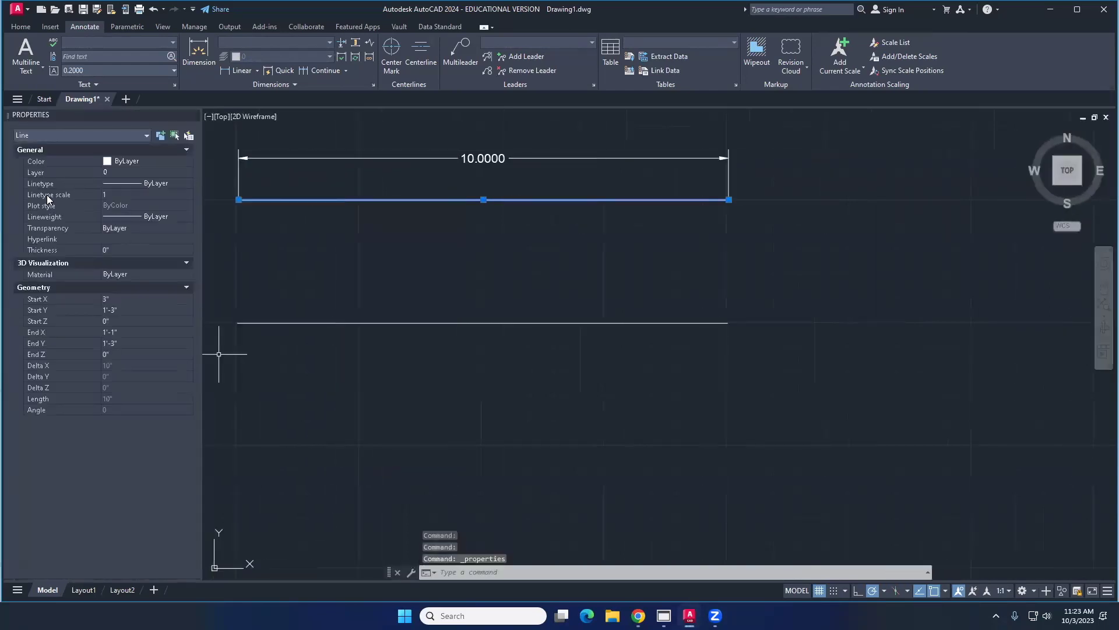
{"action": "key", "text": "Escape"}
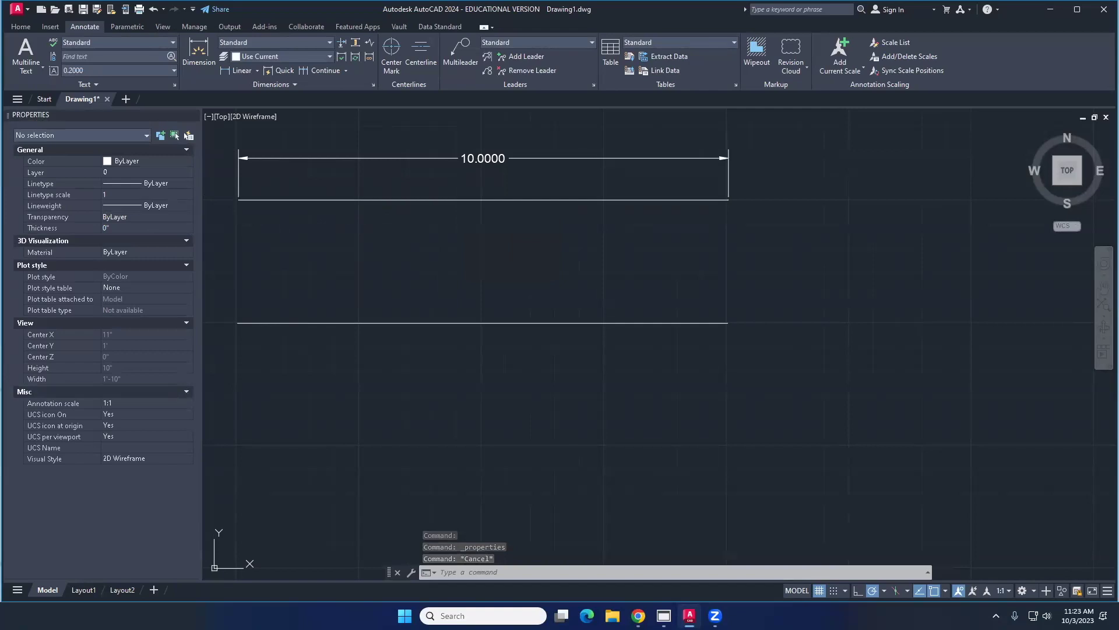
{"action": "left_click", "coordinate": [459, 200]}
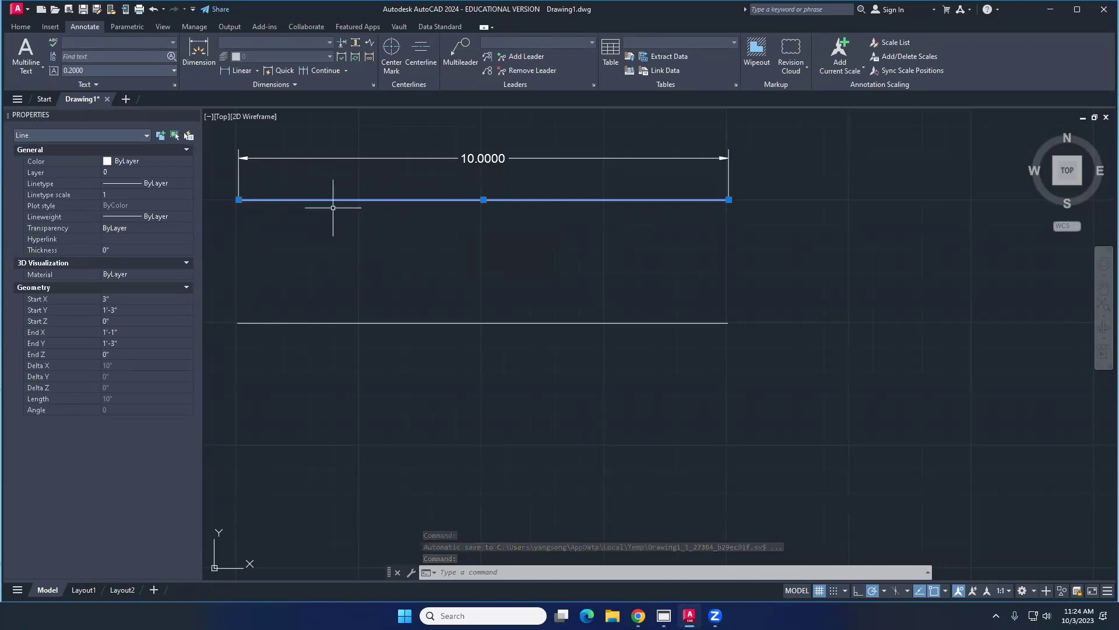
{"action": "key", "text": "Escape"}
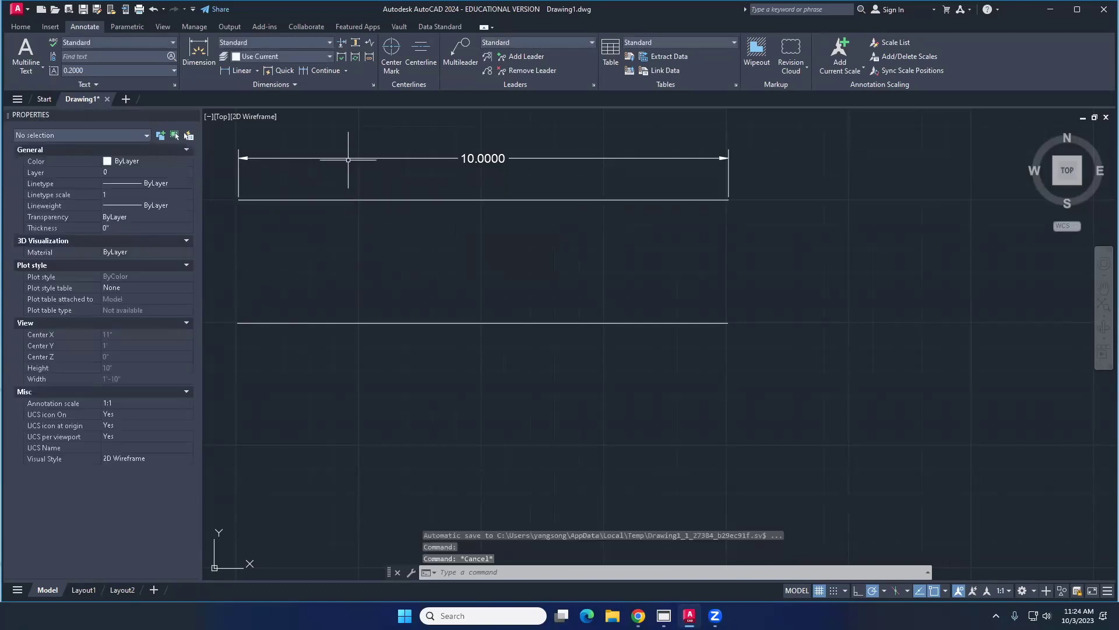
{"action": "left_click", "coordinate": [348, 200]}
{"action": "key", "text": "Escape"}
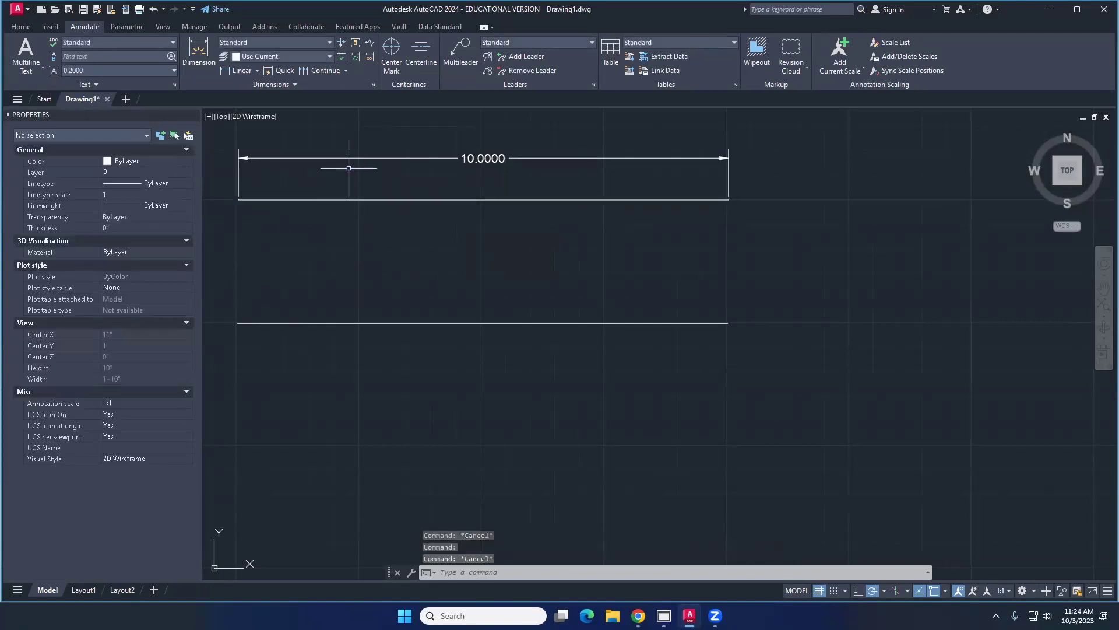
Step: Look through the dimension's primary unit, alternate unit and tolerance properties without changing the decimal separator
{"action": "left_click", "coordinate": [349, 158]}
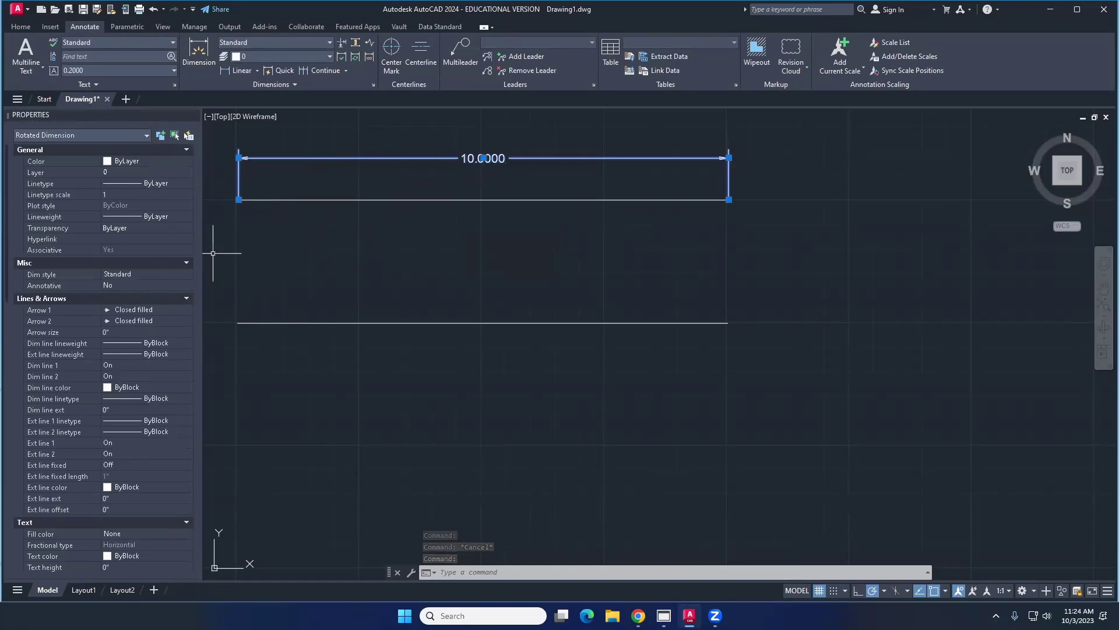
{"action": "scroll", "coordinate": [62, 329], "scroll_direction": "down", "scroll_amount": 10}
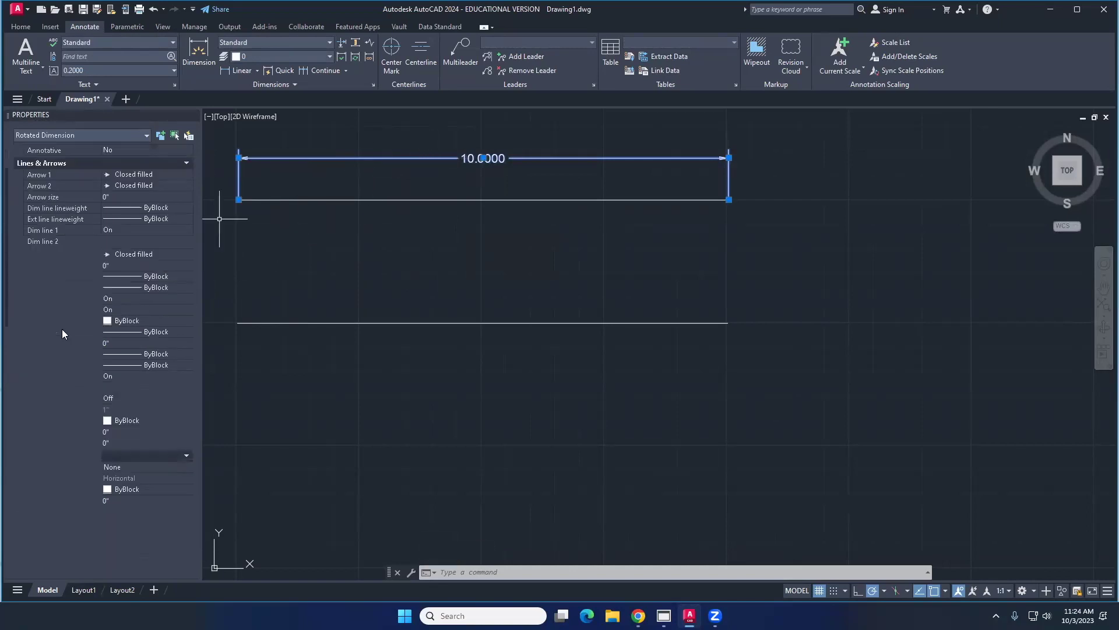
{"action": "scroll", "coordinate": [60, 373], "scroll_direction": "down", "scroll_amount": 9}
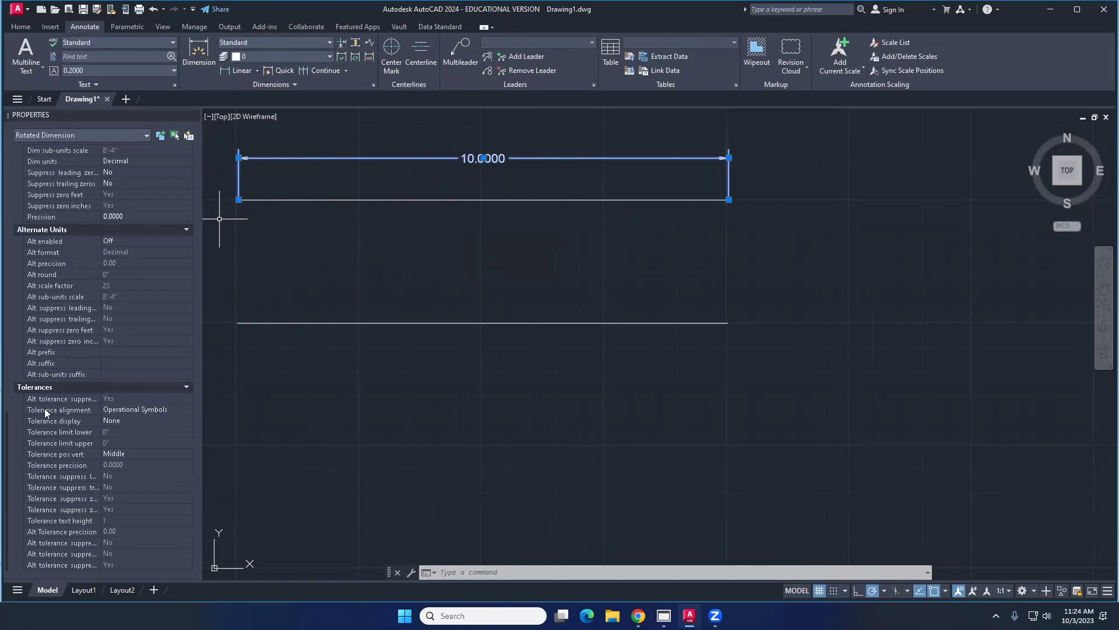
{"action": "scroll", "coordinate": [51, 370], "scroll_direction": "up", "scroll_amount": 4}
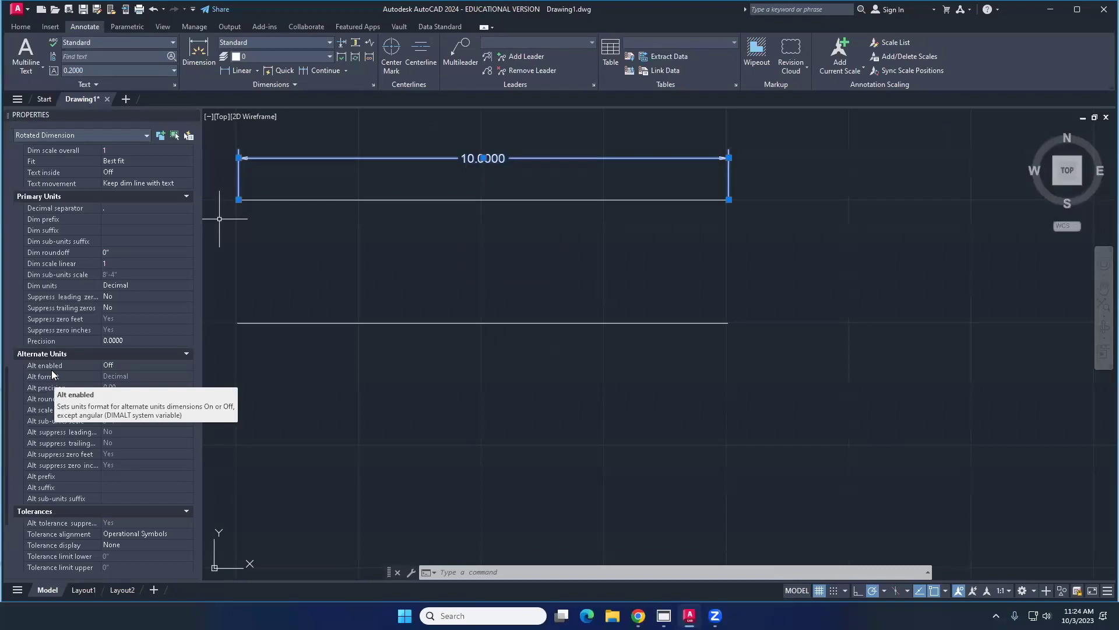
{"action": "left_click", "coordinate": [135, 208]}
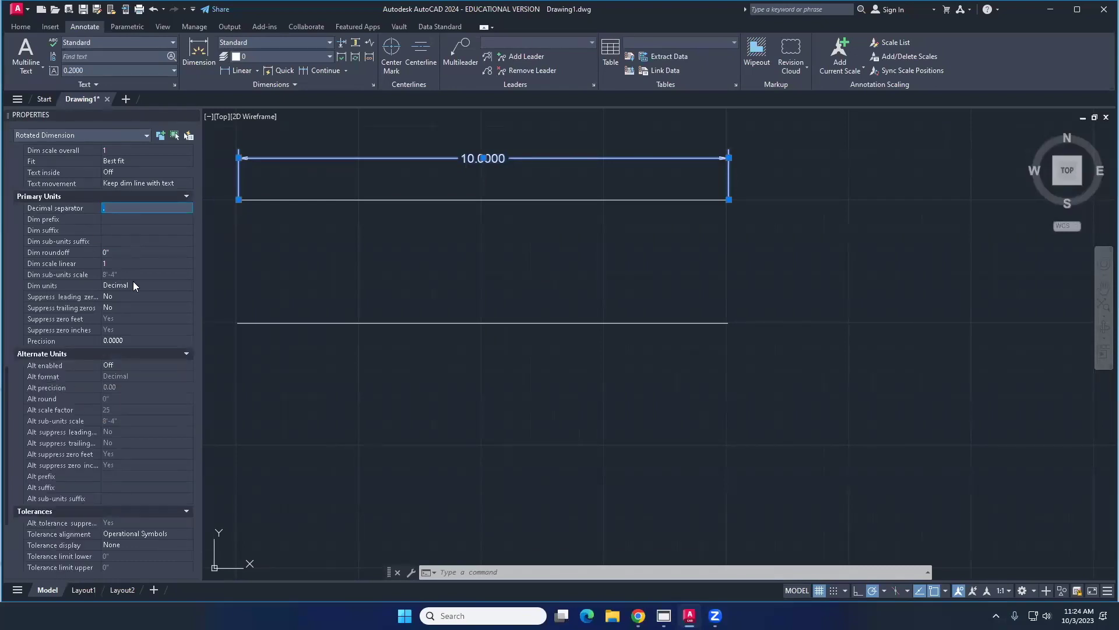
{"action": "key", "text": "Escape"}
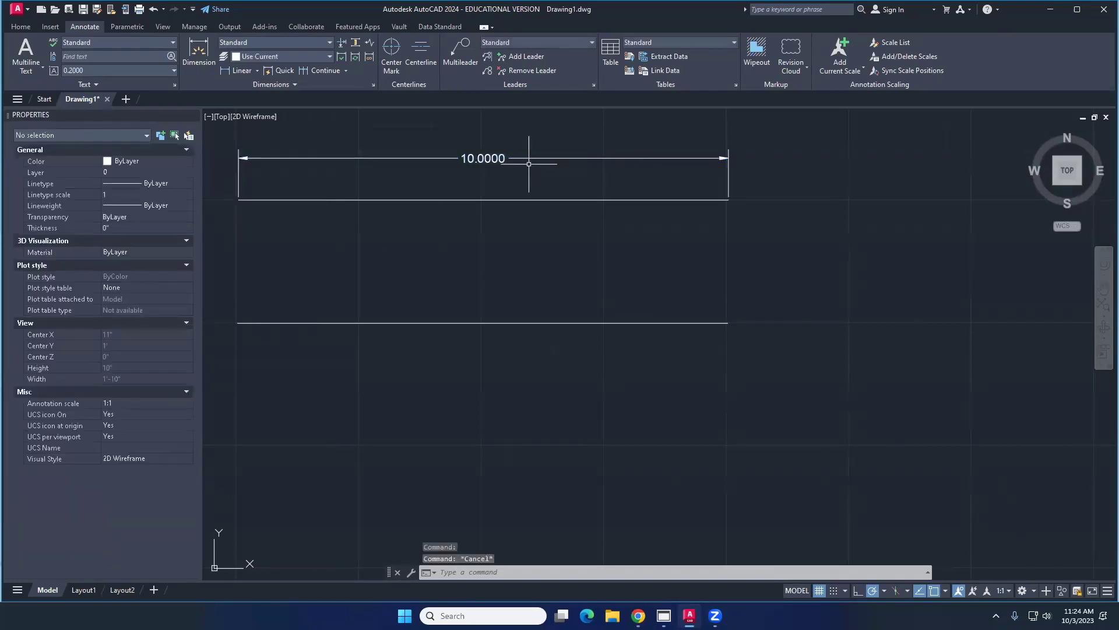
Step: Set the Dim units property of the dimension above the upper line to Architectural and deselect the dimension
{"action": "left_click", "coordinate": [517, 158]}
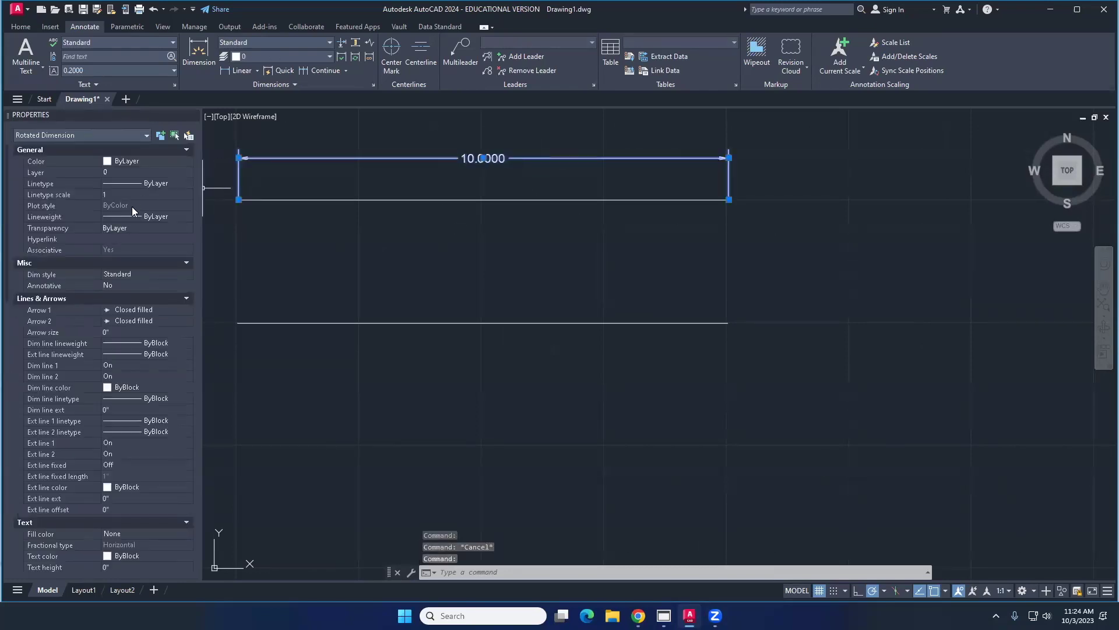
{"action": "scroll", "coordinate": [18, 277], "scroll_direction": "down", "scroll_amount": 10}
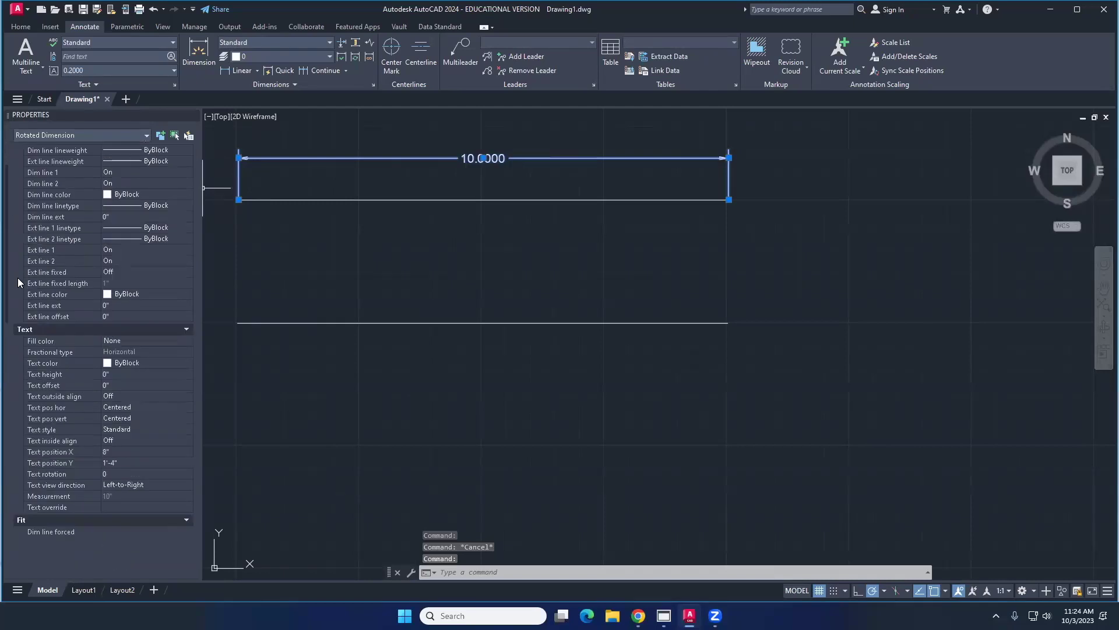
{"action": "scroll", "coordinate": [18, 283], "scroll_direction": "down", "scroll_amount": 5}
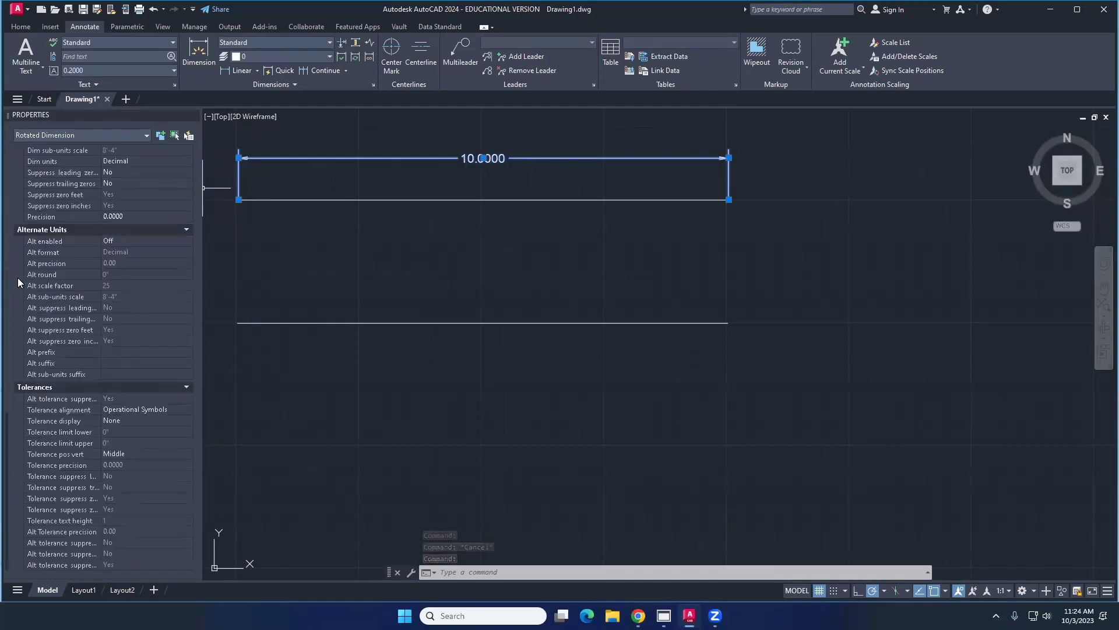
{"action": "scroll", "coordinate": [18, 283], "scroll_direction": "up", "scroll_amount": 2}
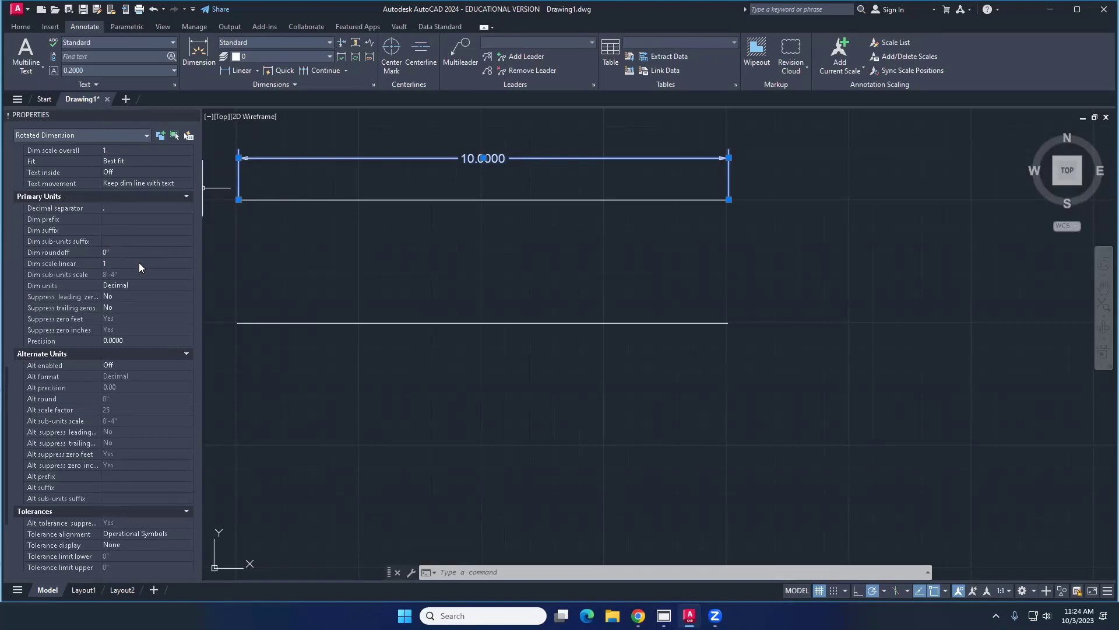
{"action": "left_click", "coordinate": [140, 285]}
{"action": "left_click", "coordinate": [141, 284]}
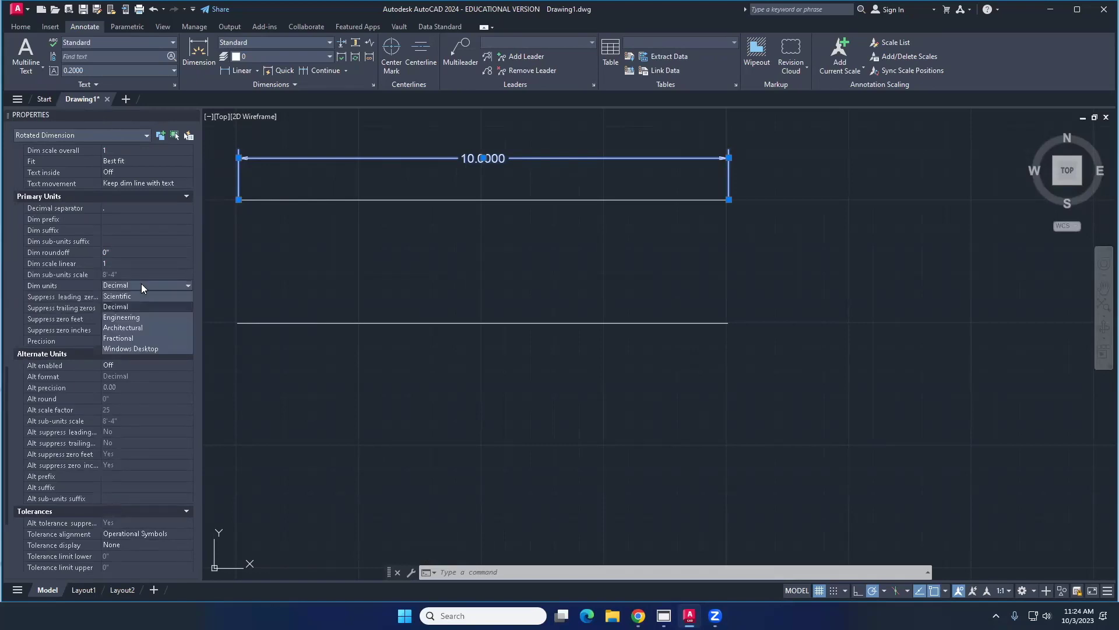
{"action": "left_click", "coordinate": [139, 328]}
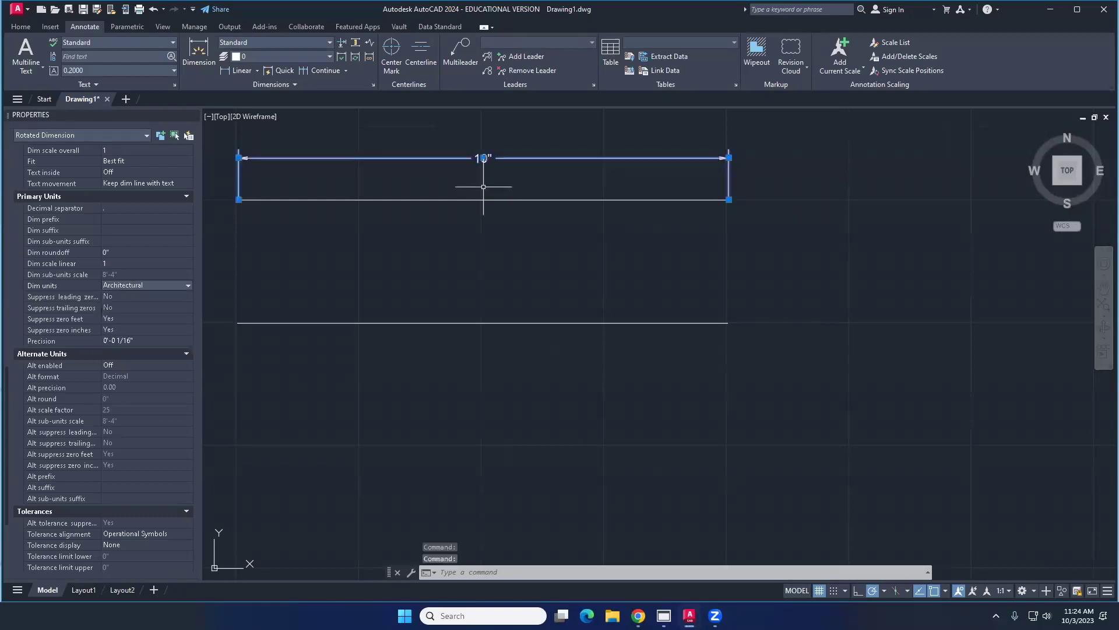
{"action": "key", "text": "Escape"}
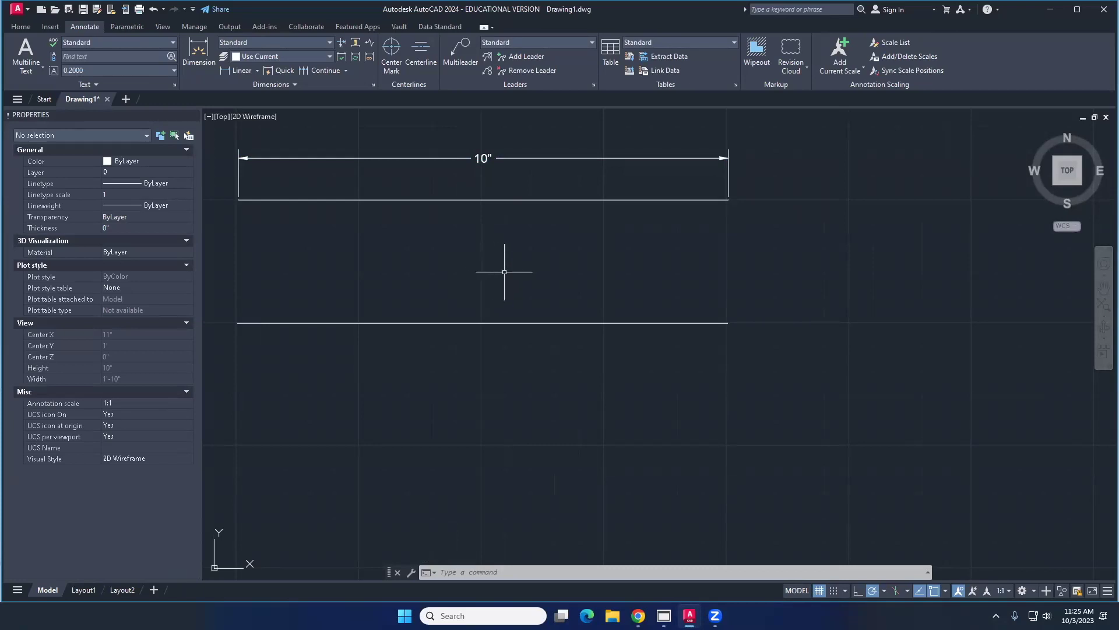
Step: Draw a horizontal line 10'5" long between the two existing lines, starting in line with their left endpoints
{"action": "mouse_move", "coordinate": [595, 275]}
{"action": "middle_mouse_down"}
{"action": "mouse_move", "coordinate": [573, 274]}
{"action": "mouse_move", "coordinate": [590, 279]}
{"action": "middle_mouse_up"}
{"action": "left_click", "coordinate": [21, 26]}
{"action": "left_click", "coordinate": [14, 60]}
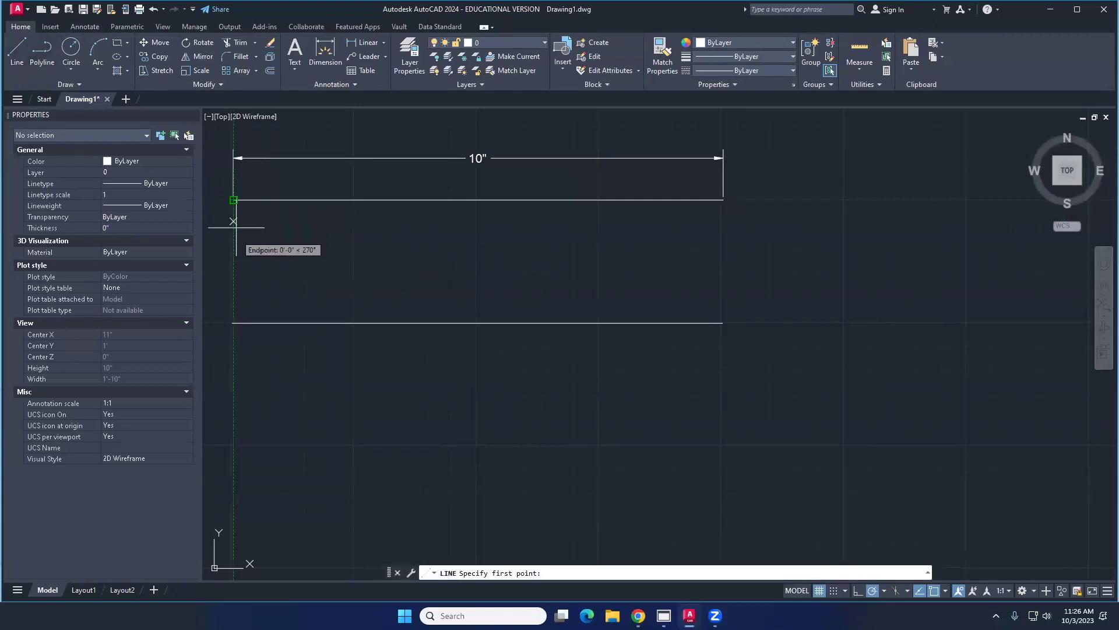
{"action": "left_click", "coordinate": [233, 252]}
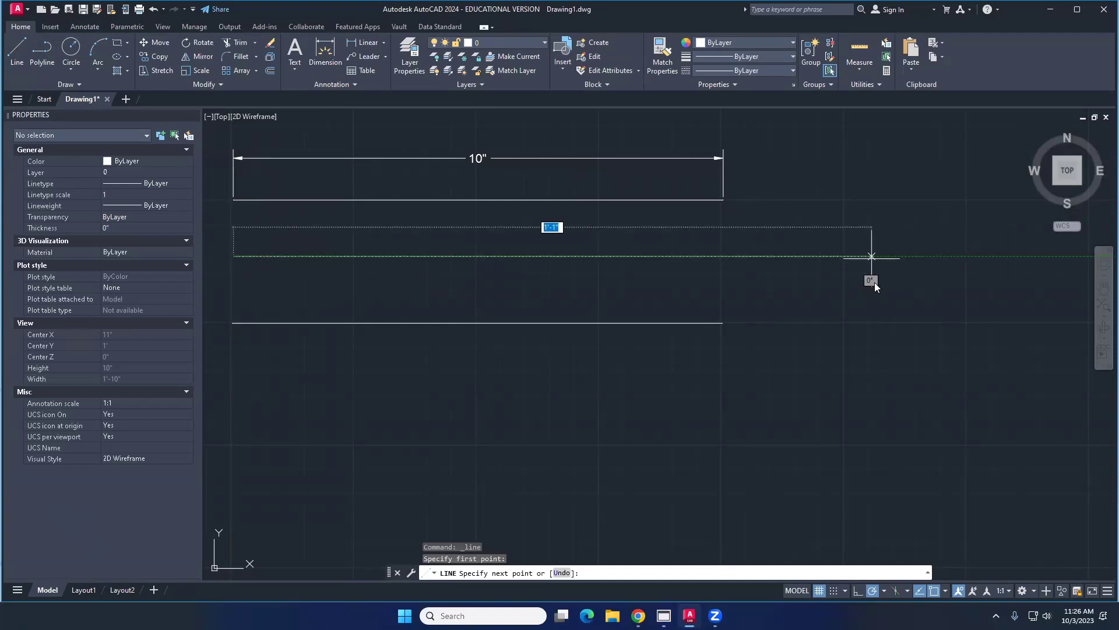
{"action": "type", "text": "10'"}
{"action": "type", "text": "5\""}
{"action": "key", "text": "Return"}
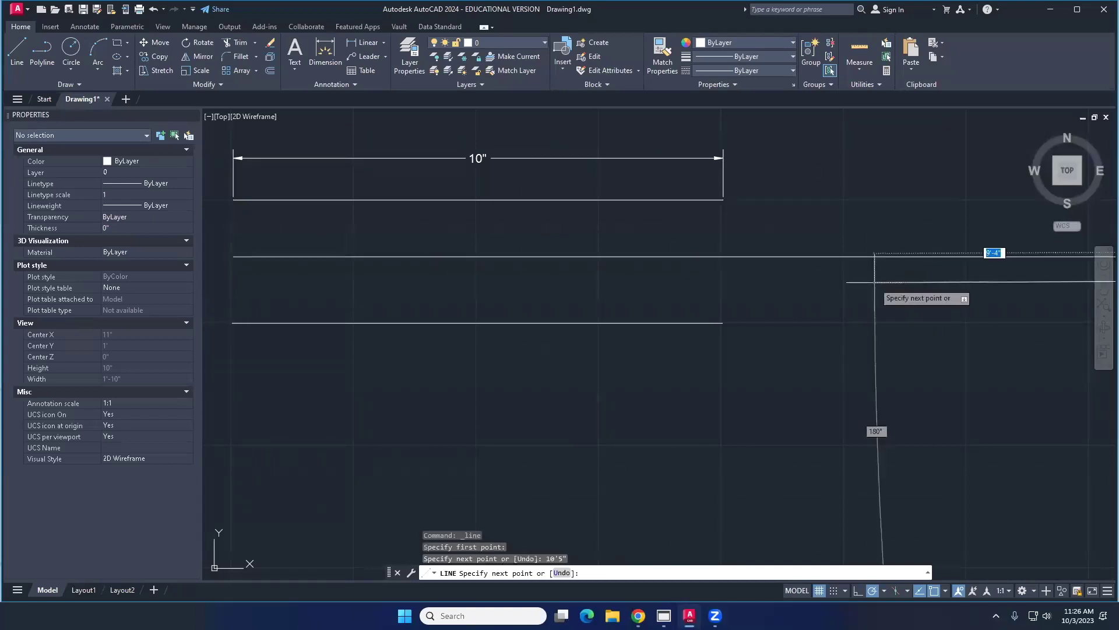
{"action": "scroll", "coordinate": [874, 282], "scroll_direction": "down", "scroll_amount": 10}
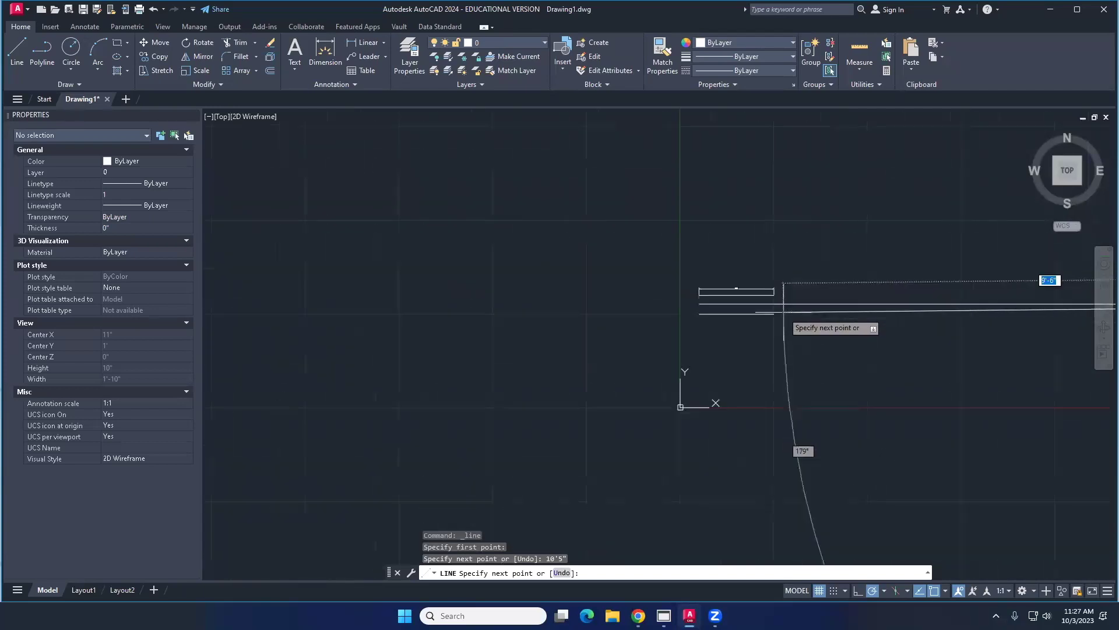
{"action": "middle_click_drag", "start_coordinate": [909, 329], "coordinate": [729, 328]}
{"action": "scroll", "coordinate": [730, 327], "scroll_direction": "down", "scroll_amount": 2}
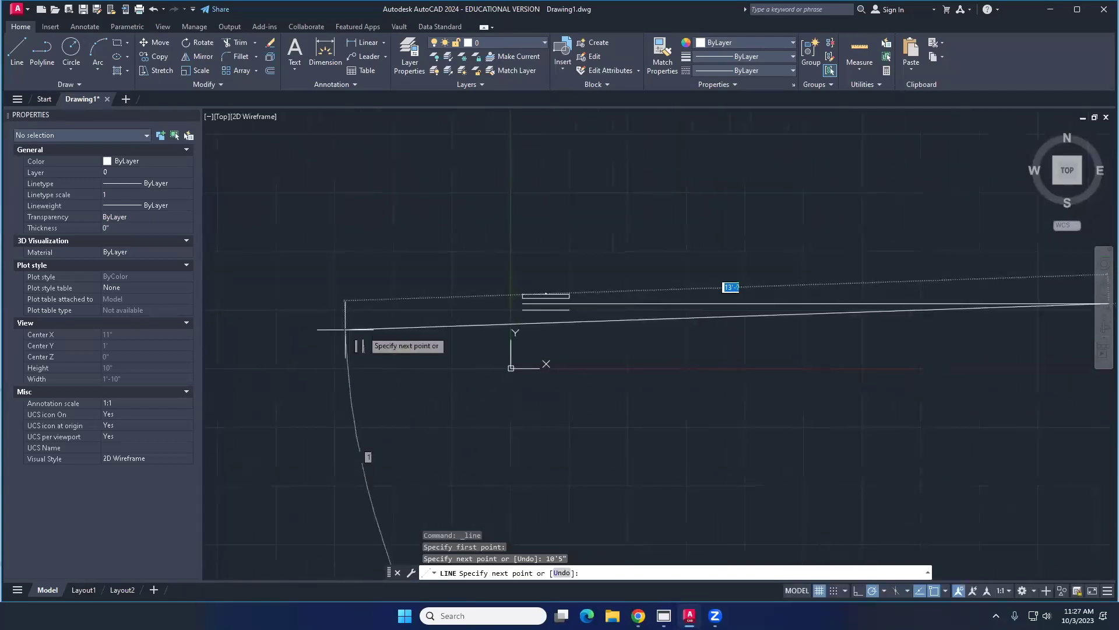
{"action": "key", "text": "Return"}
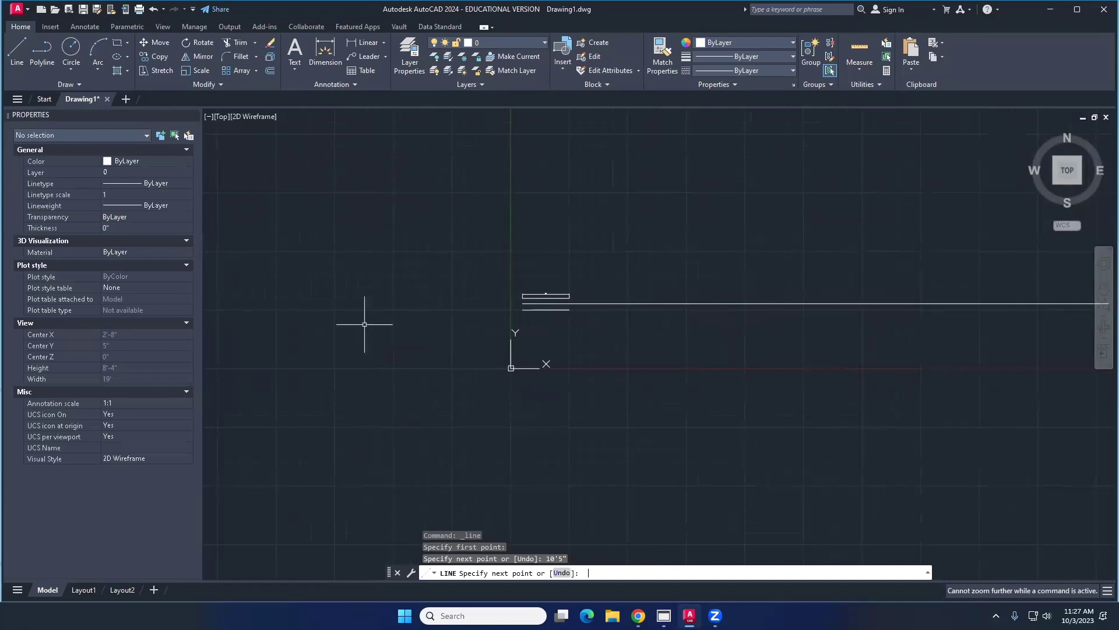
{"action": "scroll", "coordinate": [507, 326], "scroll_direction": "down", "scroll_amount": 4}
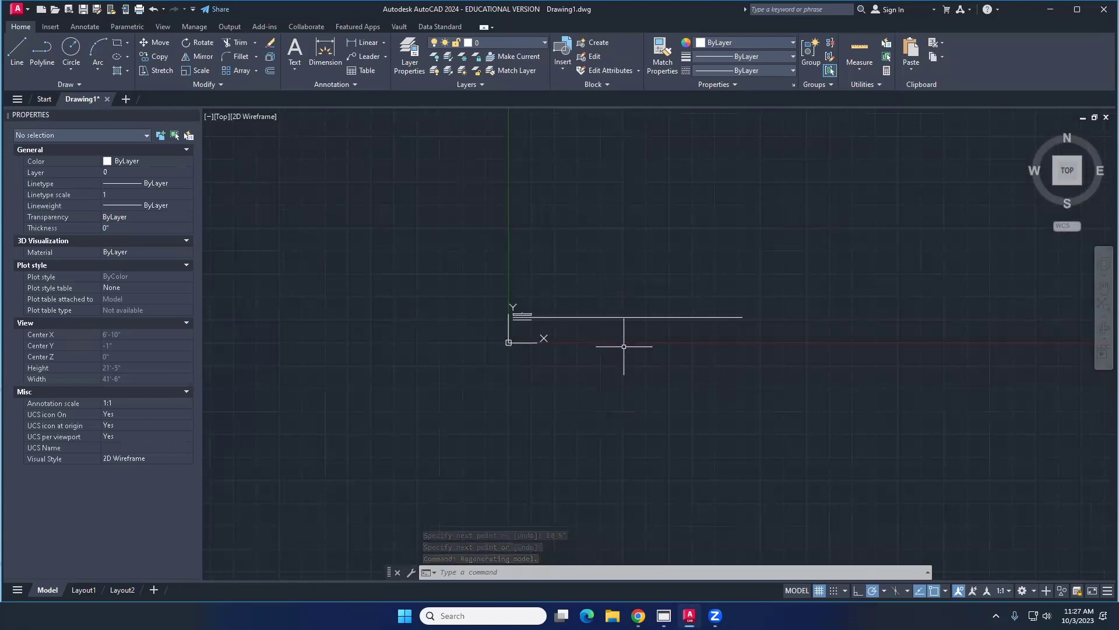
Step: Check the length of the long middle line at its right endpoint and delete the line
{"action": "scroll", "coordinate": [617, 337], "scroll_direction": "up", "scroll_amount": 3}
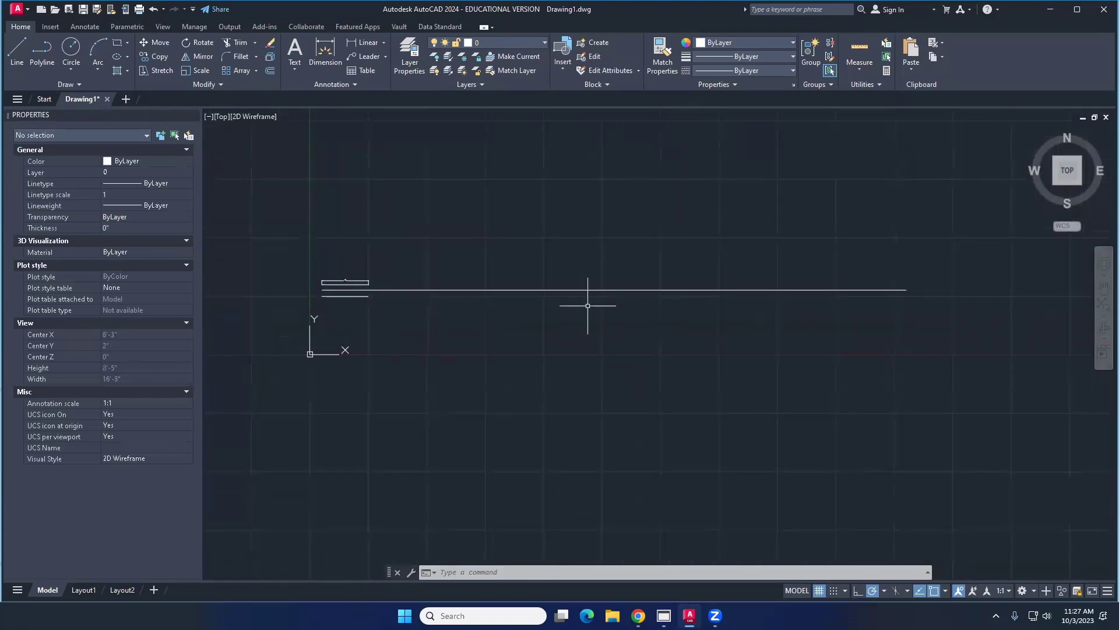
{"action": "left_click", "coordinate": [600, 288]}
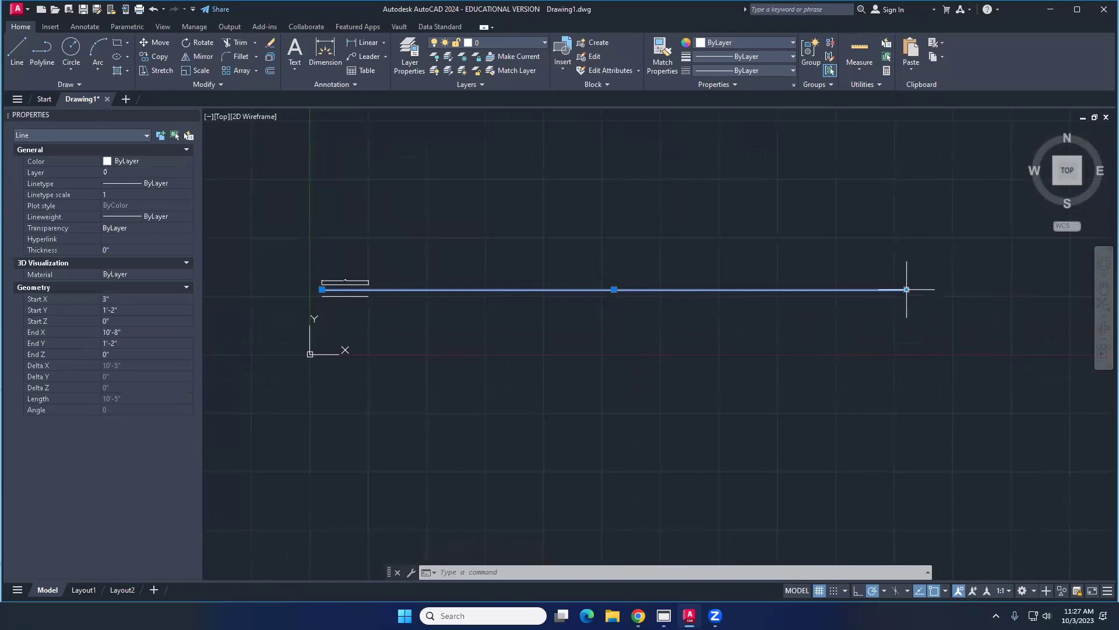
{"action": "mouse_move", "coordinate": [906, 289]}
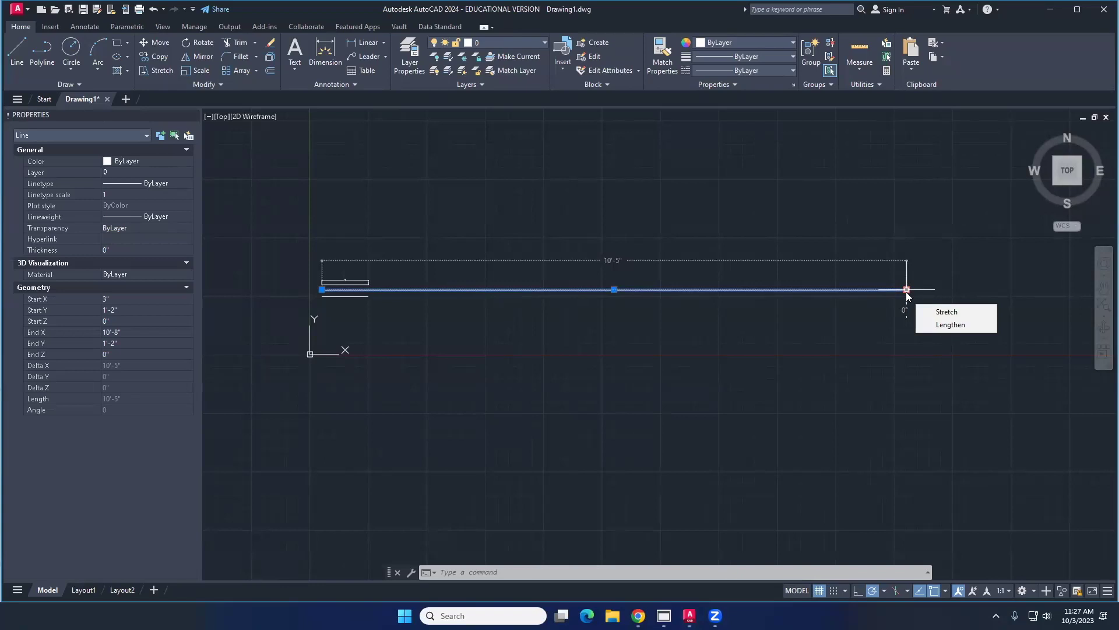
{"action": "left_click", "coordinate": [891, 343]}
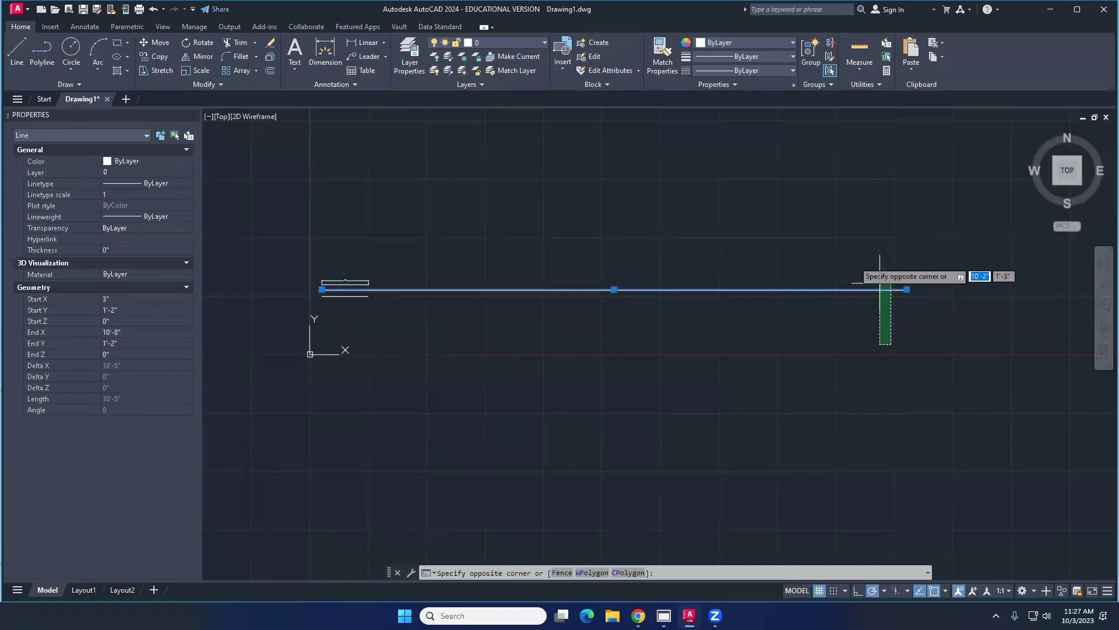
{"action": "left_click", "coordinate": [880, 282]}
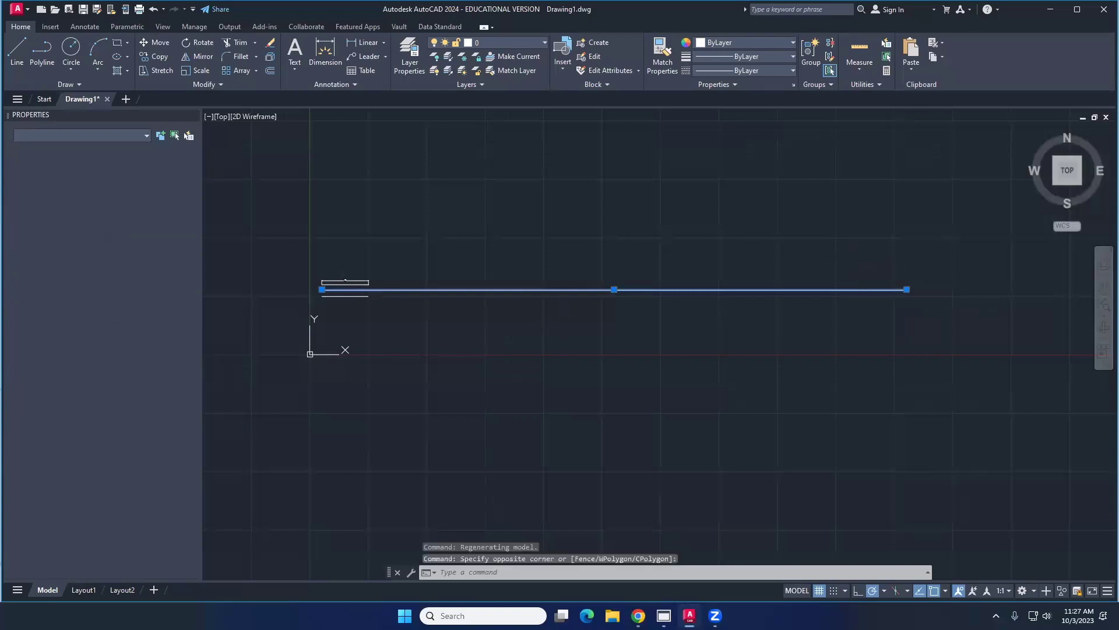
{"action": "key", "text": "Delete"}
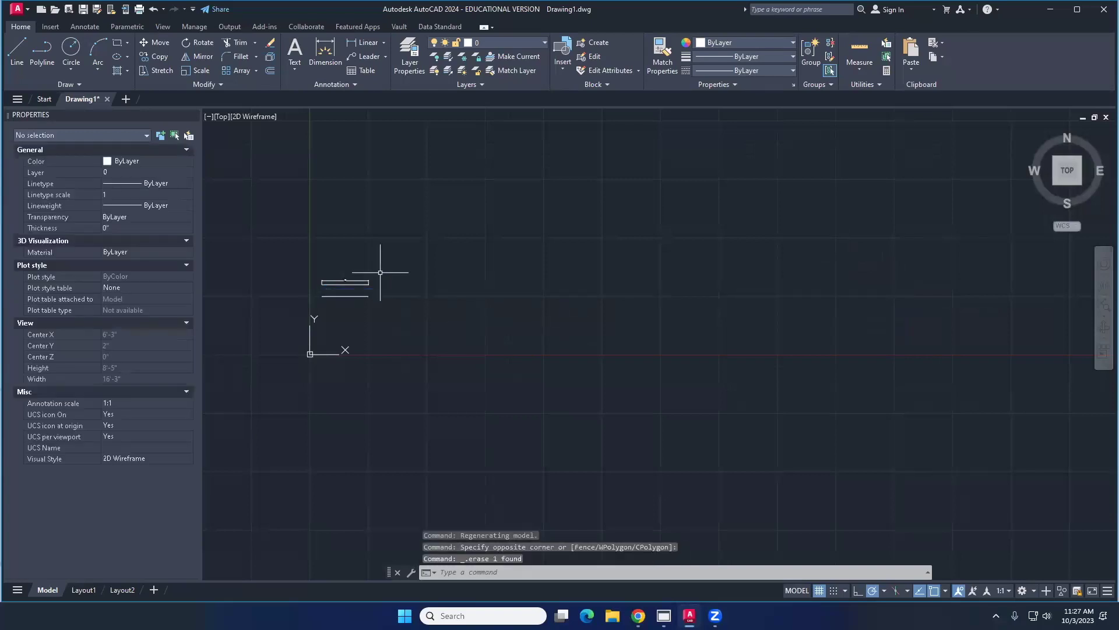
Step: Draw a trial horizontal line 10' long between the two short lines and erase it
{"action": "scroll", "coordinate": [320, 289], "scroll_direction": "up", "scroll_amount": 6}
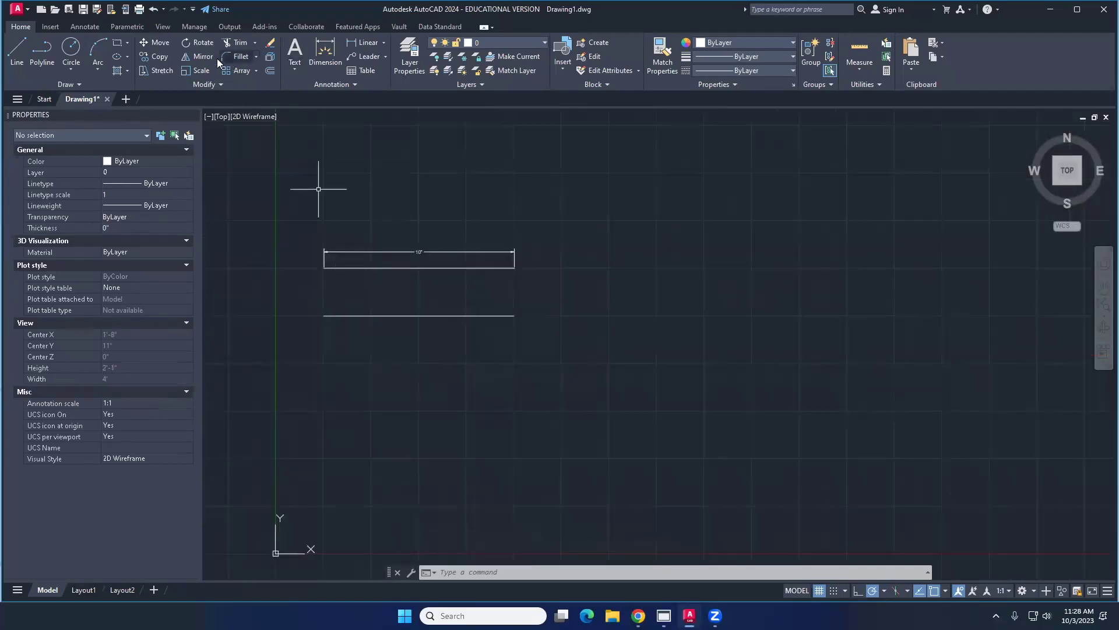
{"action": "left_click", "coordinate": [14, 53]}
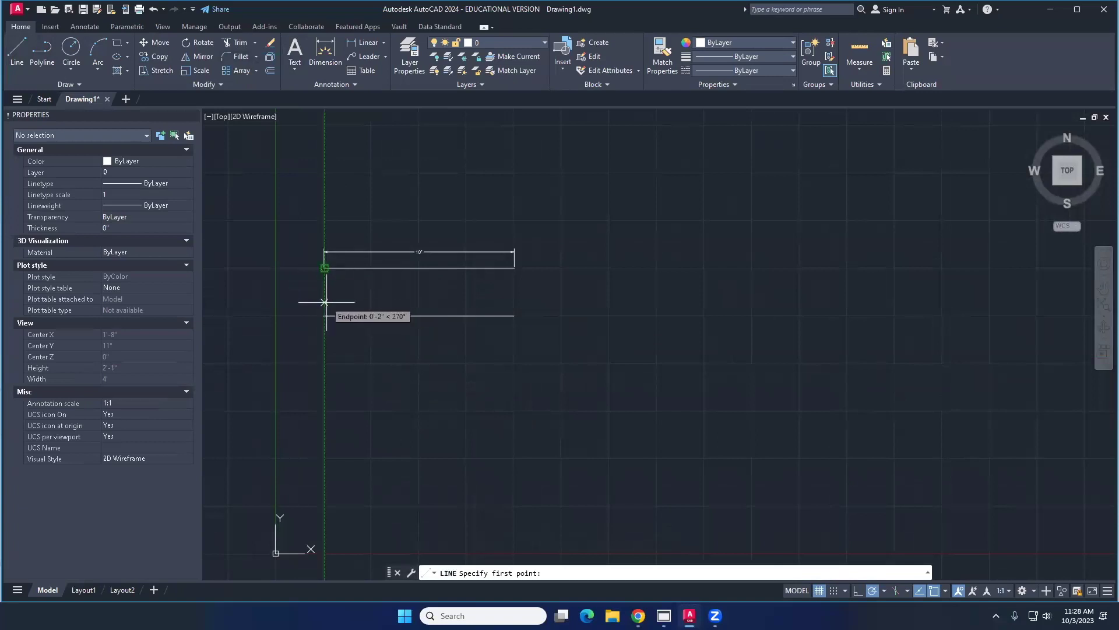
{"action": "left_click", "coordinate": [325, 297]}
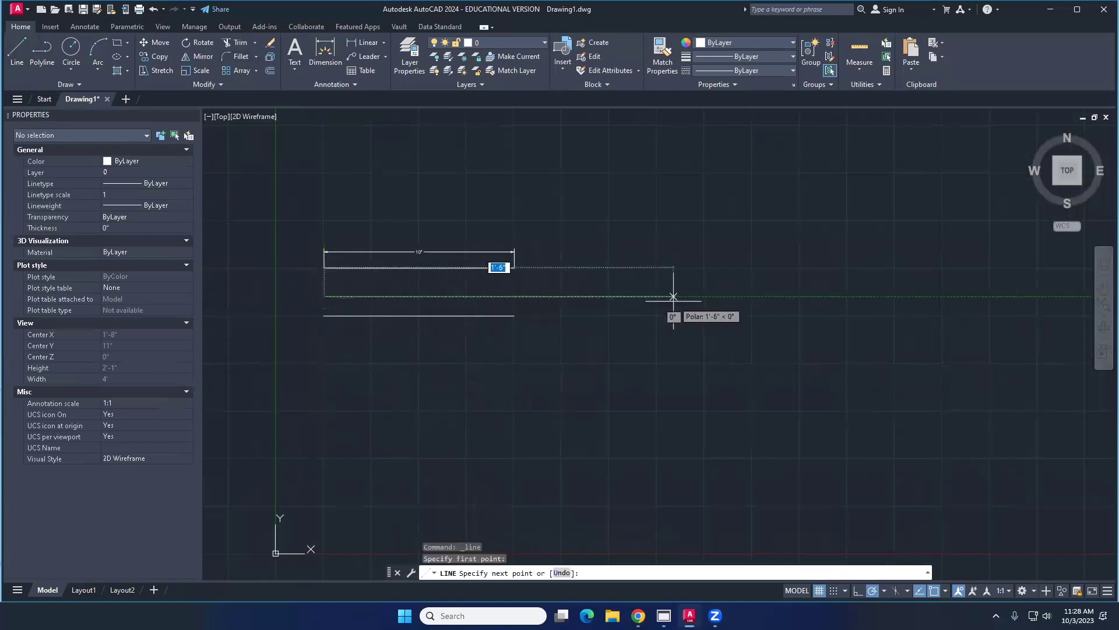
{"action": "type", "text": "10'"}
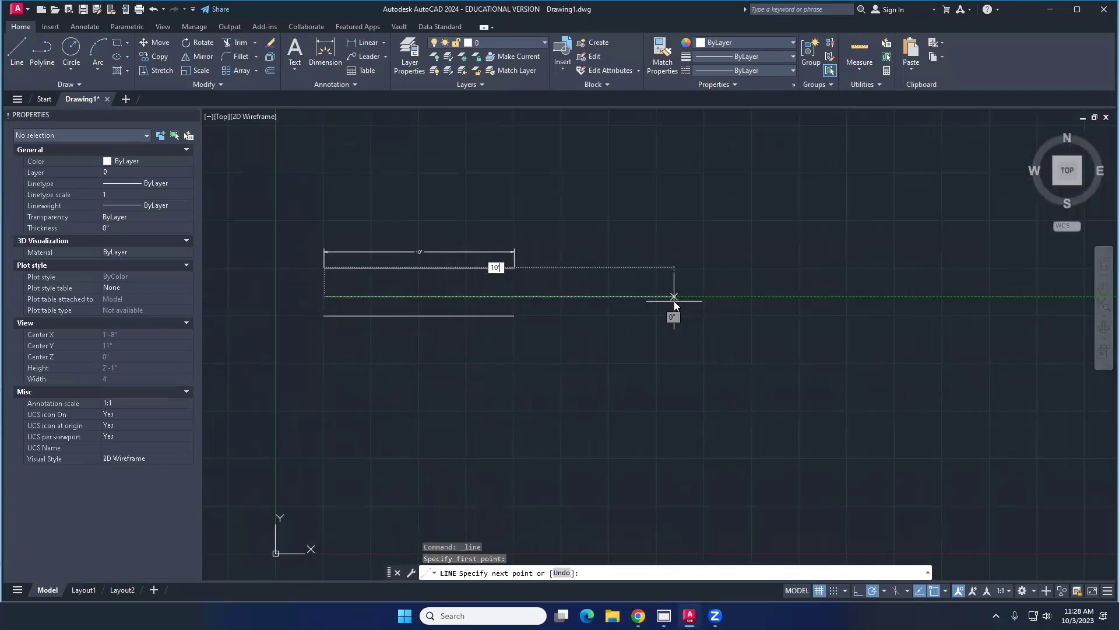
{"action": "key", "text": "Return"}
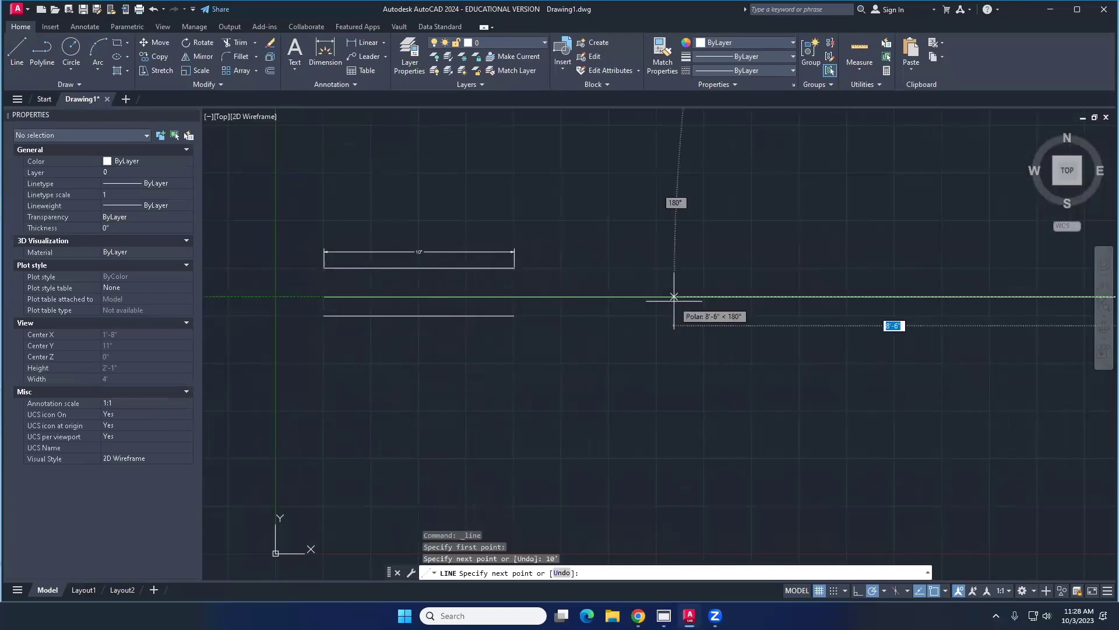
{"action": "key", "text": "Escape"}
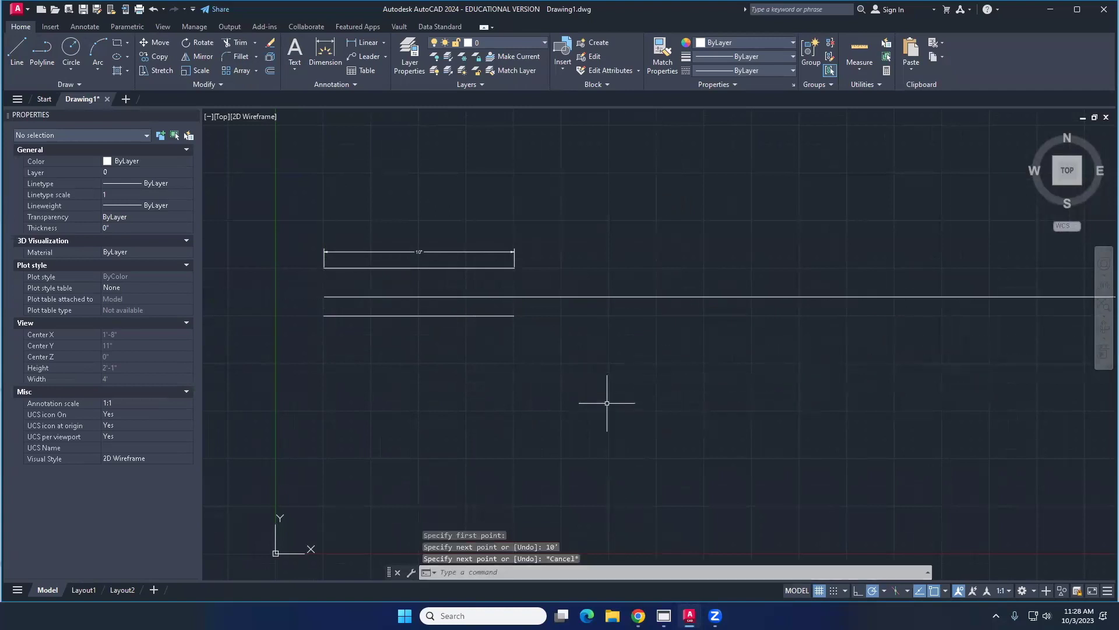
{"action": "left_click", "coordinate": [596, 298]}
{"action": "key", "text": "Delete"}
Step: Draw a horizontal line 10'5" long between the two short lines, aligned with their left endpoints, and check its length
{"action": "left_click", "coordinate": [17, 51]}
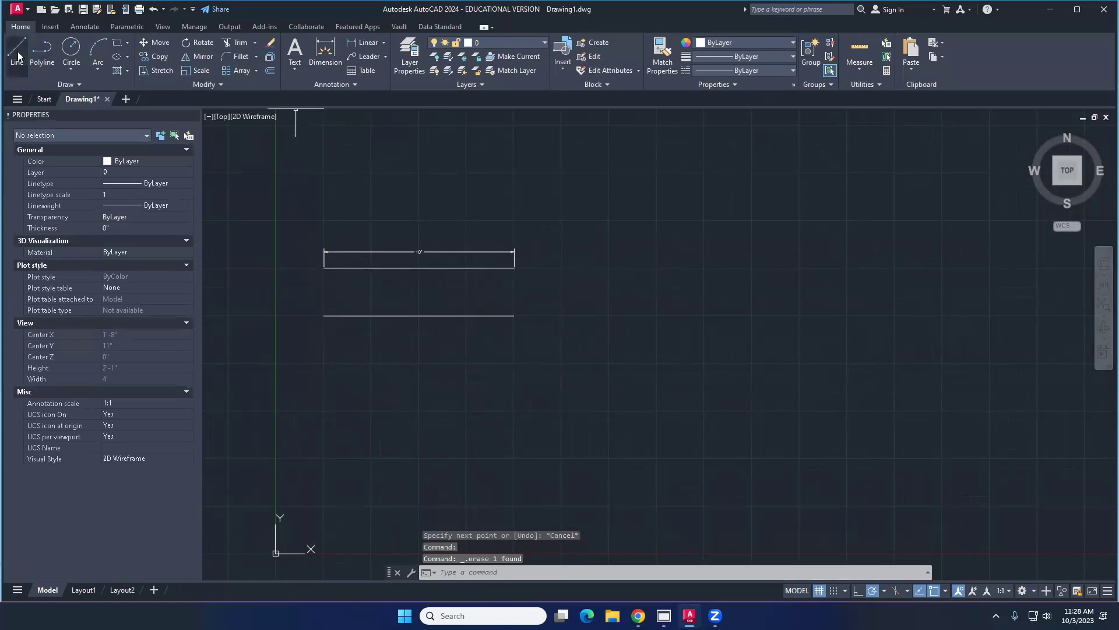
{"action": "left_click", "coordinate": [324, 290]}
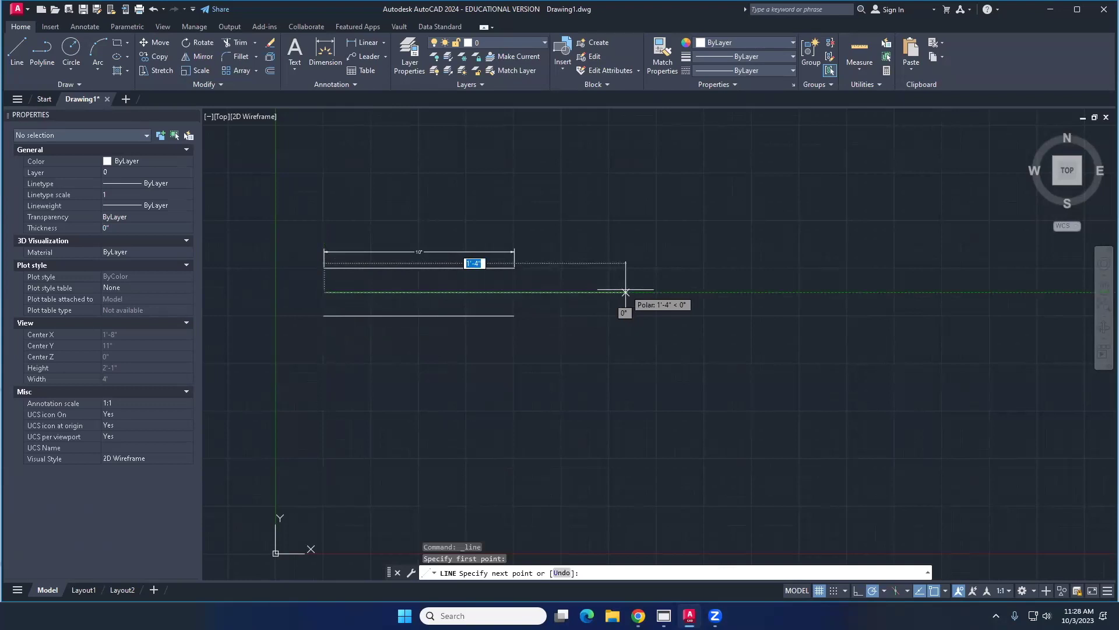
{"action": "type", "text": "10"}
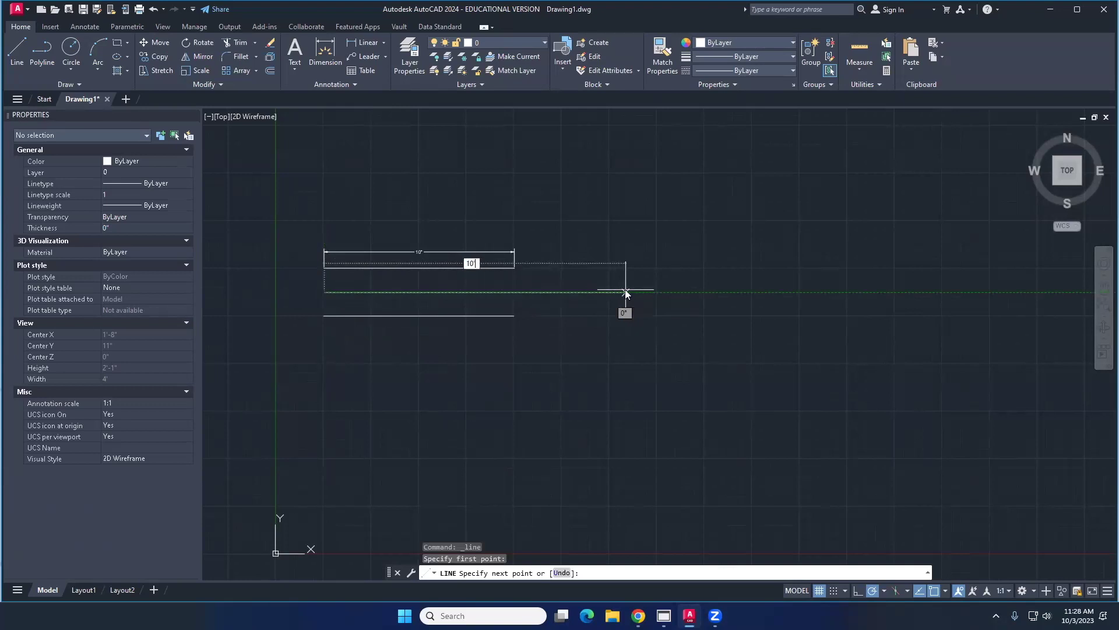
{"action": "type", "text": "'5\""}
{"action": "key", "text": "Return"}
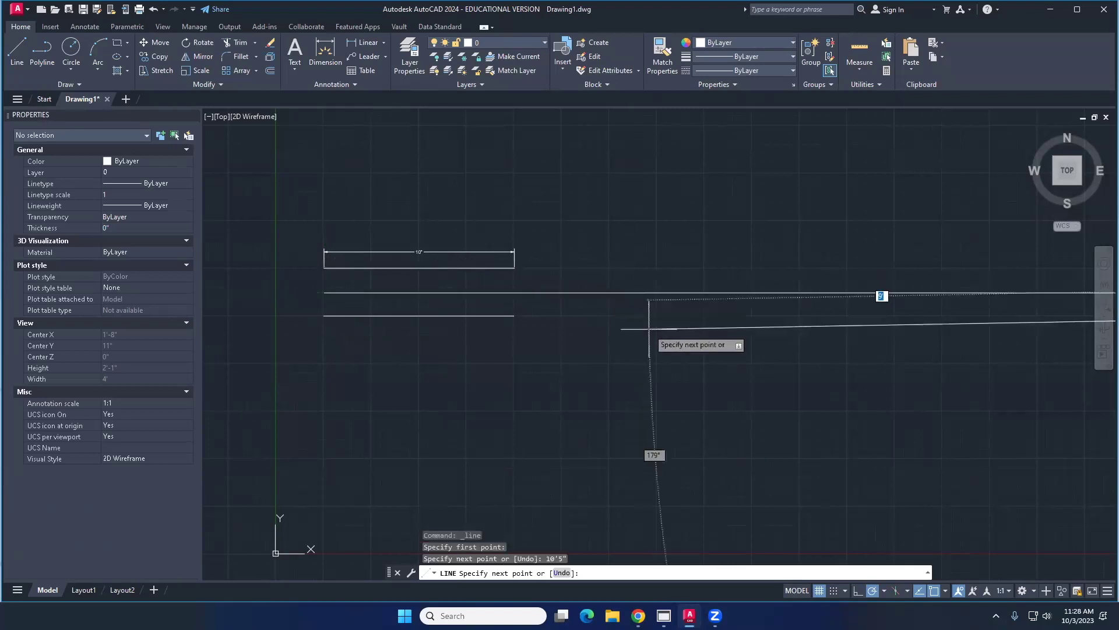
{"action": "key", "text": "Return"}
{"action": "scroll", "coordinate": [653, 328], "scroll_direction": "down", "scroll_amount": 5}
{"action": "middle_click_drag", "start_coordinate": [740, 327], "coordinate": [403, 316]}
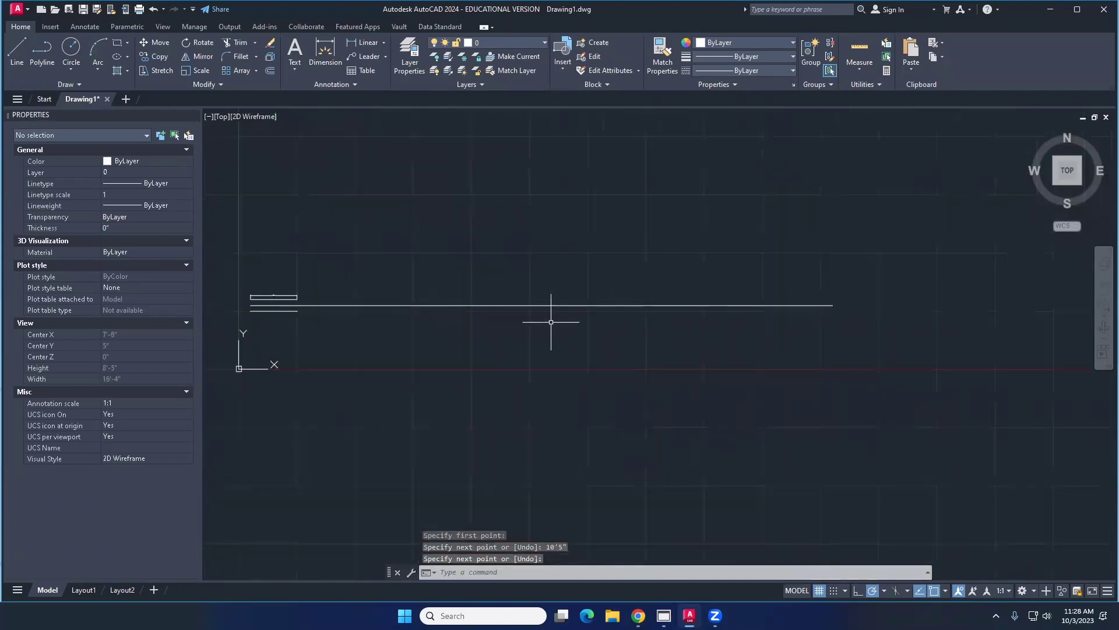
{"action": "left_click", "coordinate": [832, 305]}
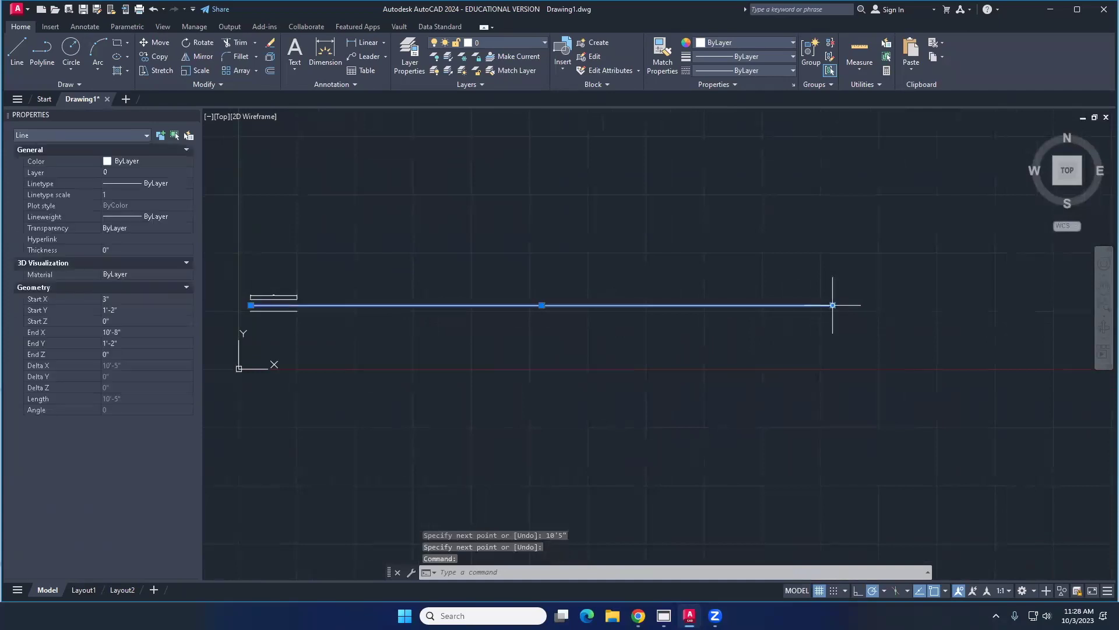
{"action": "mouse_move", "coordinate": [832, 305]}
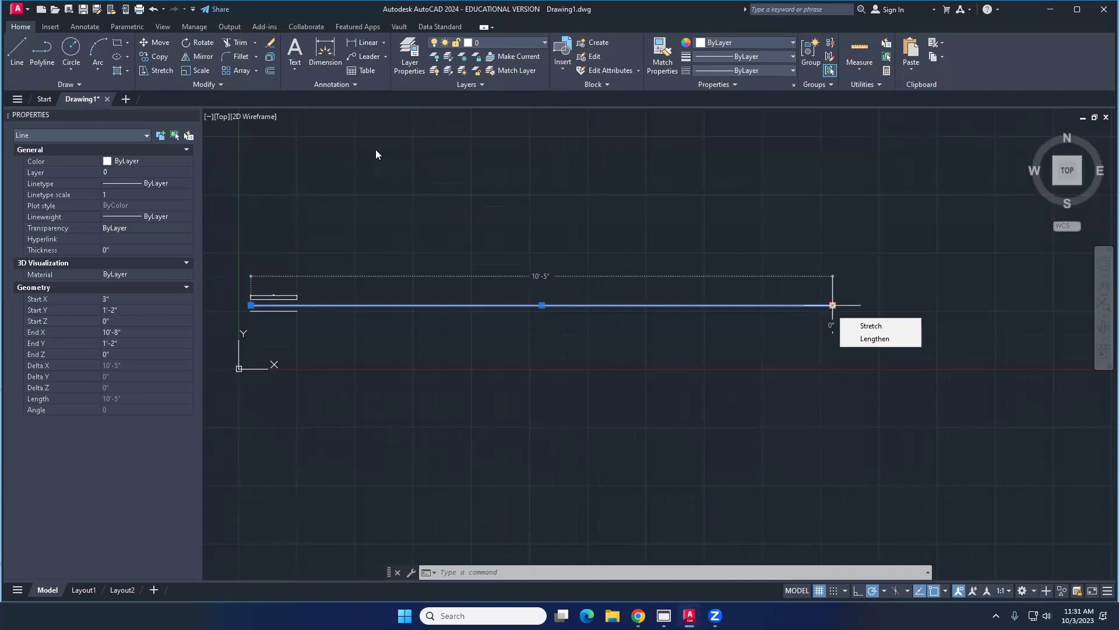
{"action": "left_click", "coordinate": [326, 52]}
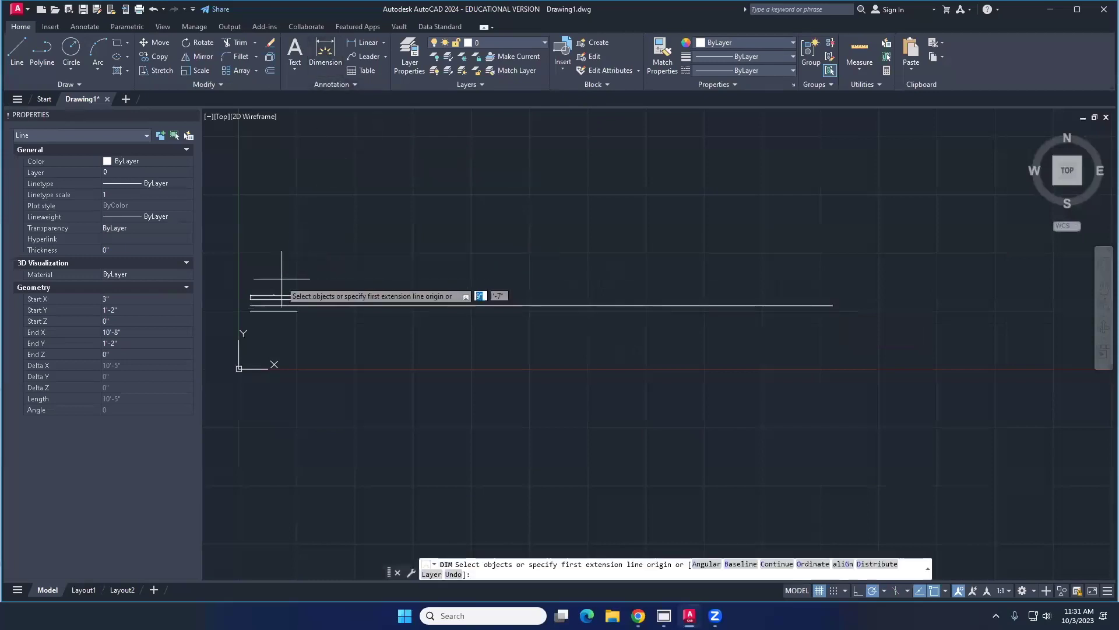
{"action": "scroll", "coordinate": [280, 295], "scroll_direction": "up", "scroll_amount": 2}
{"action": "left_click", "coordinate": [236, 309]}
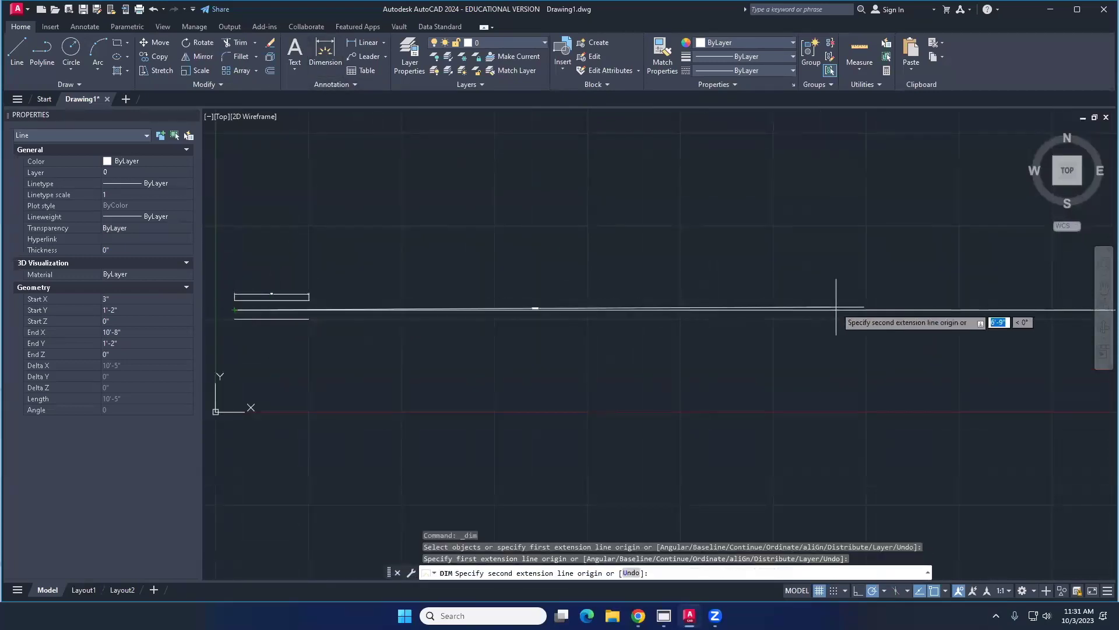
{"action": "scroll", "coordinate": [535, 297], "scroll_direction": "up", "scroll_amount": 3}
{"action": "middle_click_drag", "start_coordinate": [535, 297], "coordinate": [521, 299]}
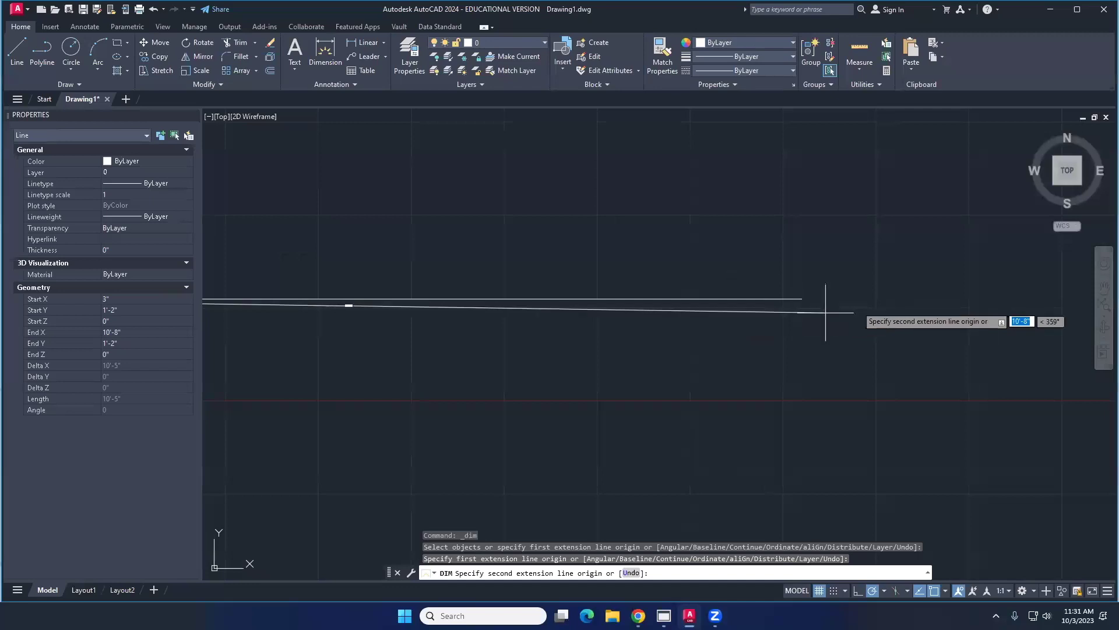
{"action": "key", "text": "Escape"}
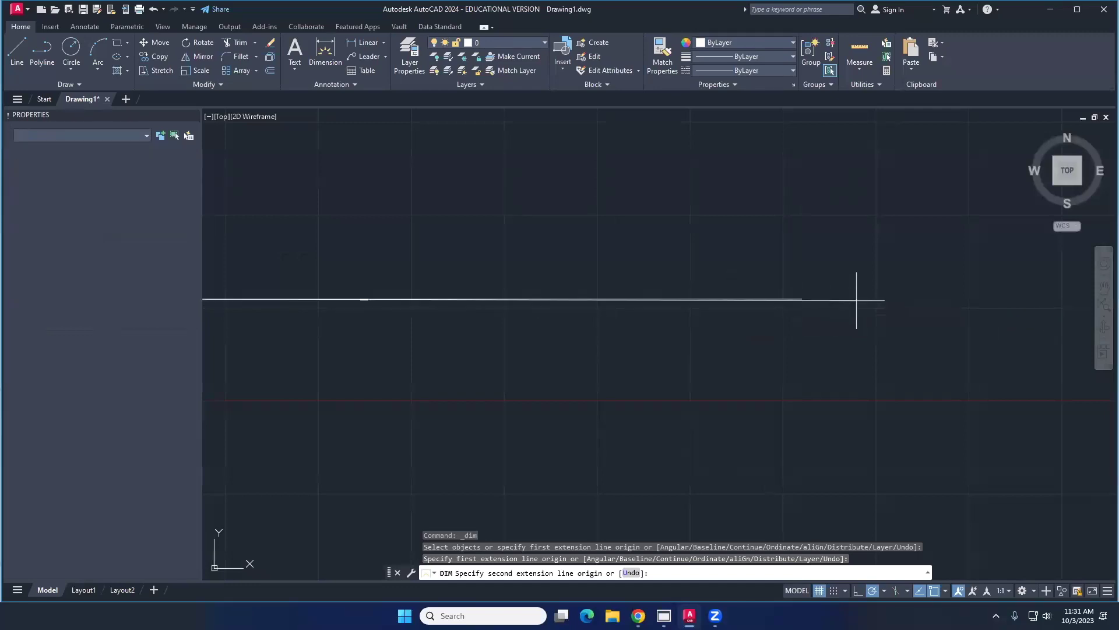
Step: Select the long middle line again and inspect its length at the right endpoint
{"action": "left_click", "coordinate": [756, 294]}
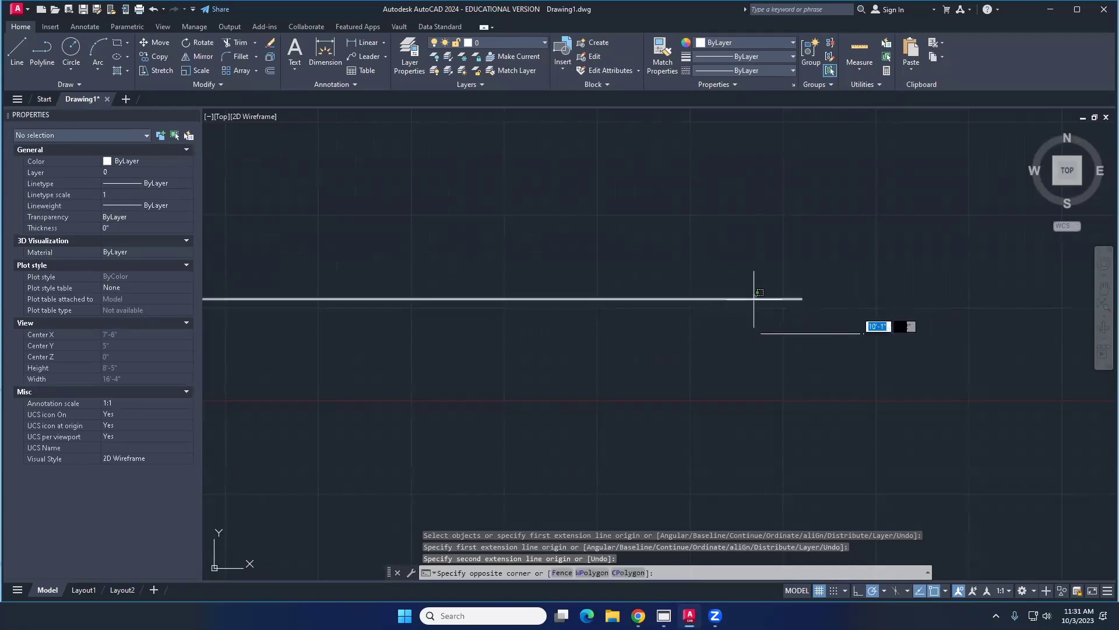
{"action": "left_click", "coordinate": [752, 313]}
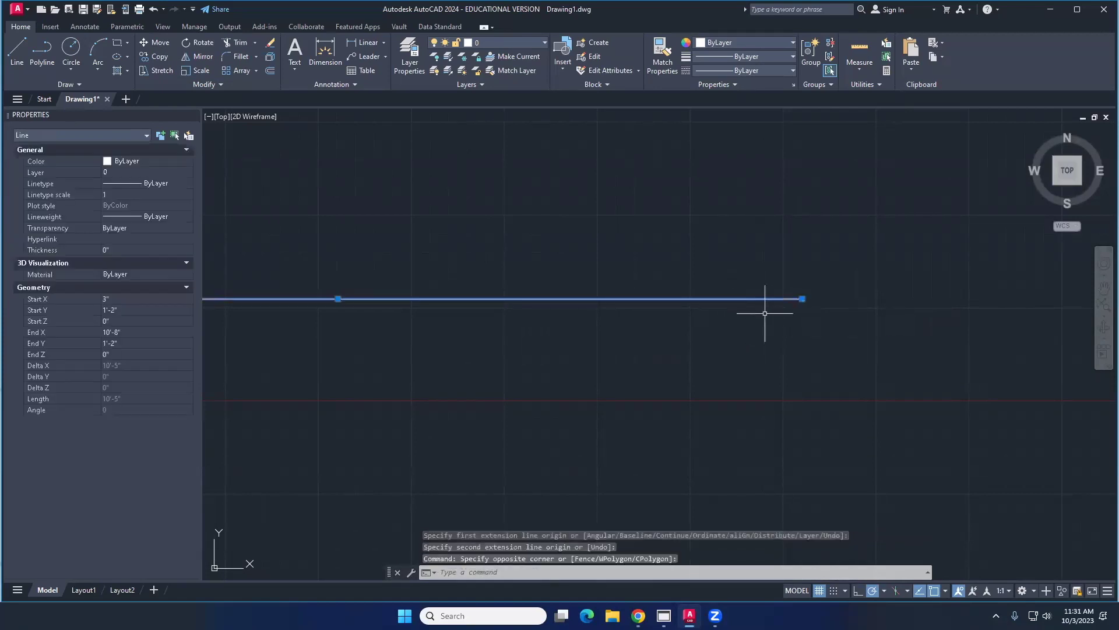
{"action": "mouse_move", "coordinate": [802, 299]}
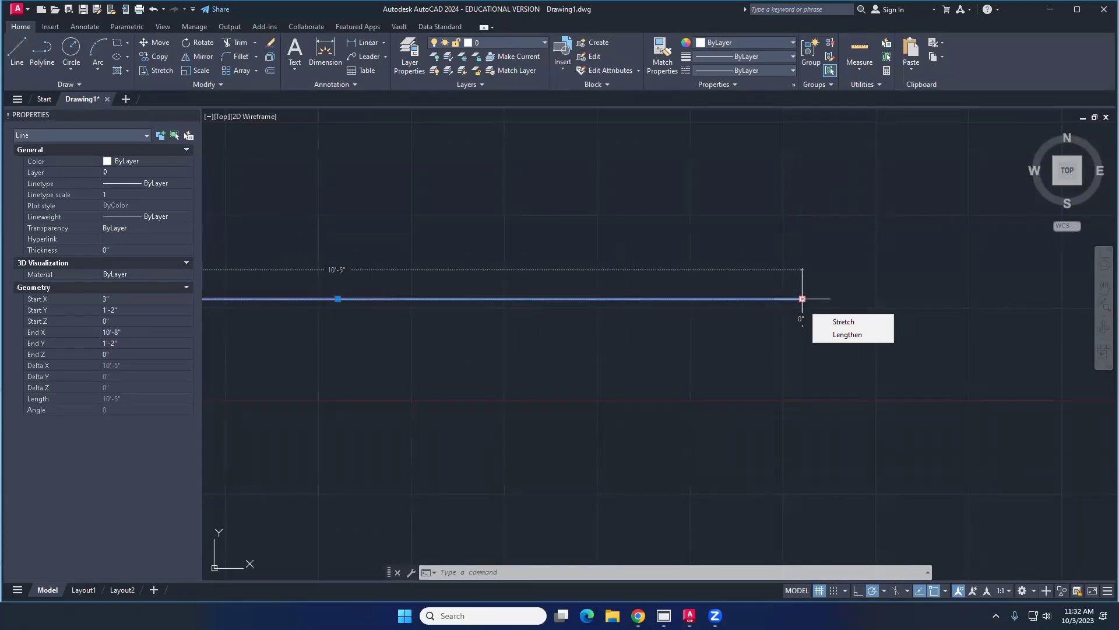
{"action": "scroll", "coordinate": [609, 355], "scroll_direction": "down", "scroll_amount": 2}
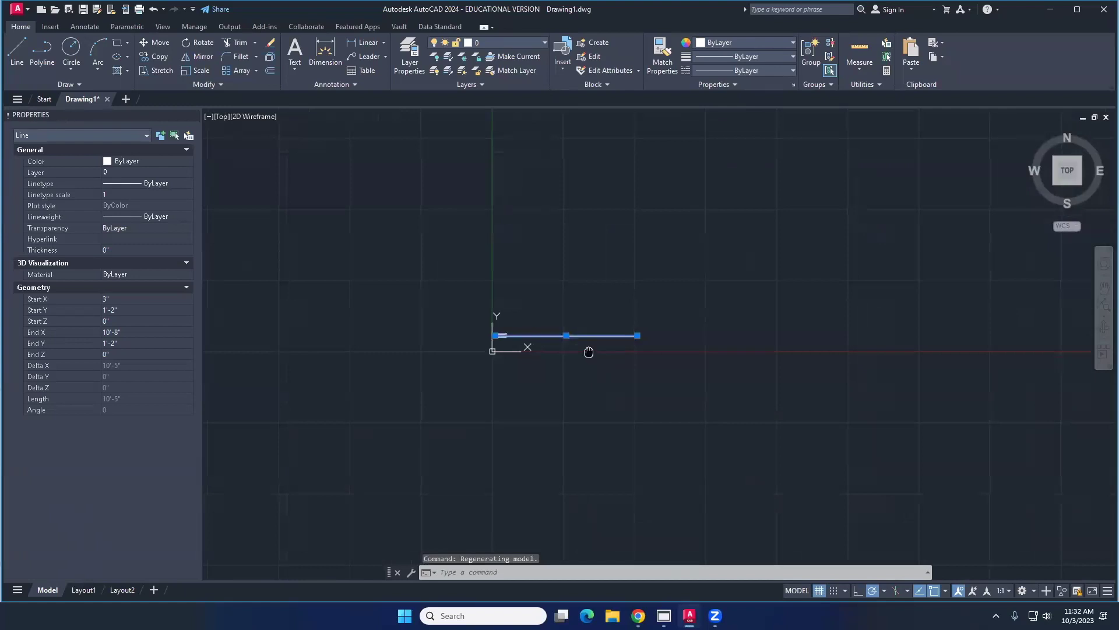
{"action": "mouse_move", "coordinate": [484, 320]}
{"action": "middle_mouse_down"}
{"action": "mouse_move", "coordinate": [440, 347]}
{"action": "mouse_move", "coordinate": [430, 377]}
{"action": "mouse_move", "coordinate": [617, 296]}
{"action": "middle_mouse_up"}
{"action": "scroll", "coordinate": [428, 366], "scroll_direction": "up", "scroll_amount": 3}
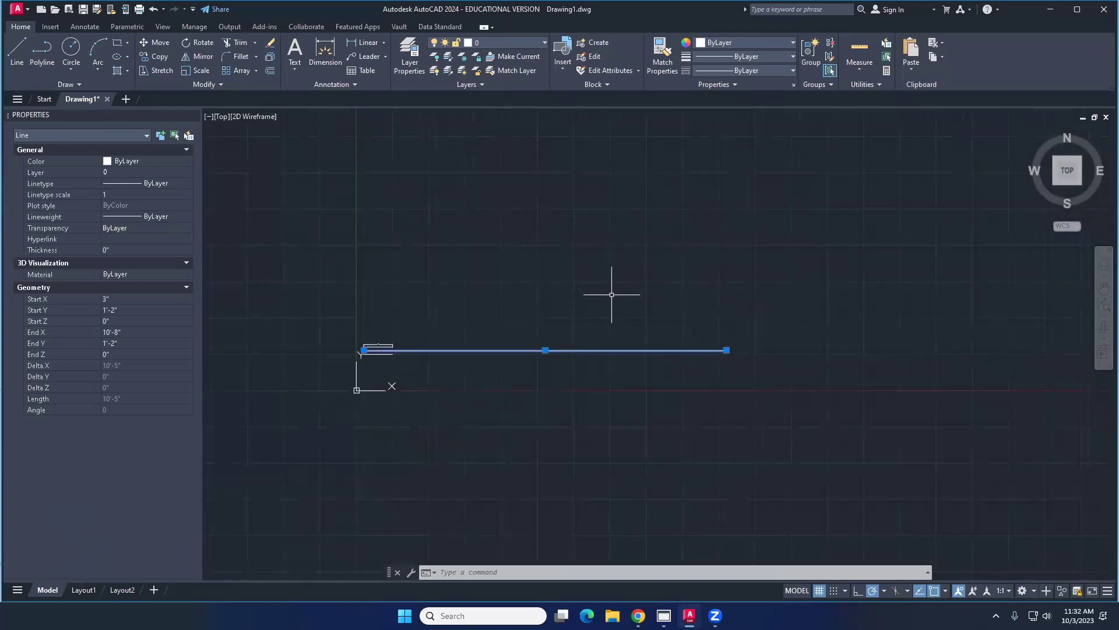
Step: Switch to Chrome to review the basketball court diagram on the assignment page and return to AutoCAD
{"action": "key", "text": "alt+Tab"}
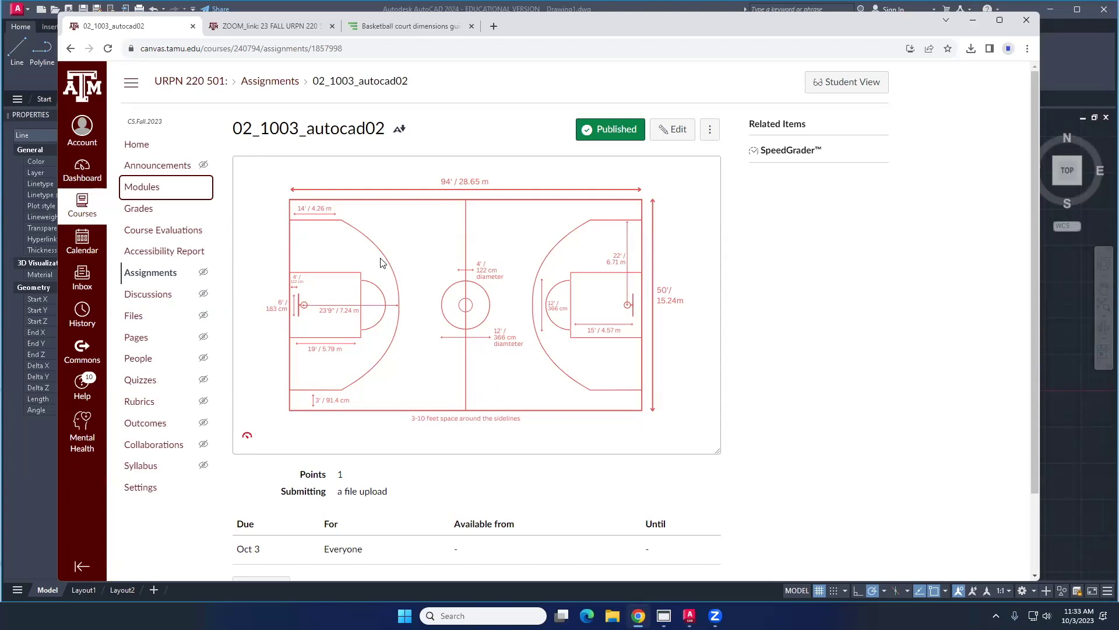
{"action": "left_click", "coordinate": [39, 464]}
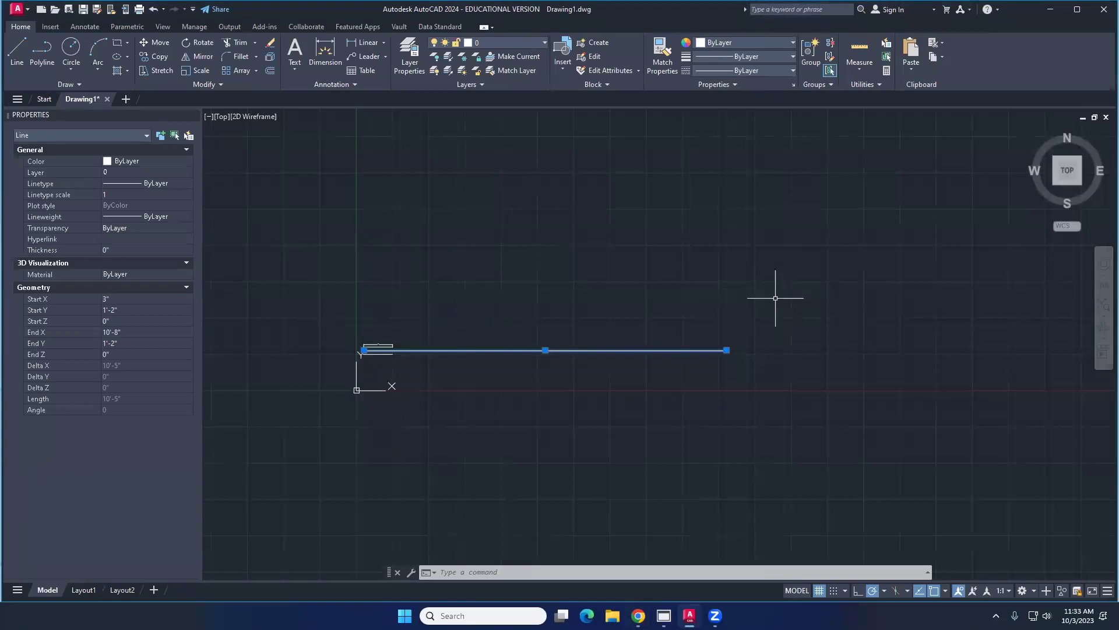
{"action": "left_click", "coordinate": [700, 299]}
{"action": "left_click", "coordinate": [782, 313]}
{"action": "left_click", "coordinate": [767, 385]}
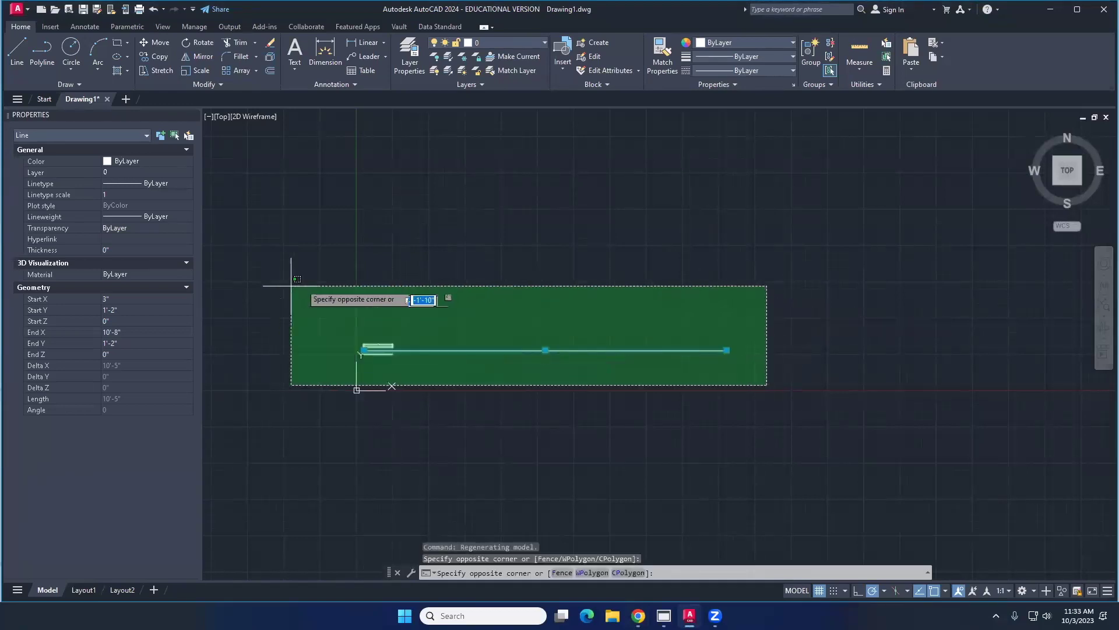
{"action": "left_click", "coordinate": [309, 289]}
{"action": "key", "text": "Escape"}
{"action": "middle_click_drag", "start_coordinate": [498, 295], "coordinate": [462, 322]}
{"action": "scroll", "coordinate": [450, 337], "scroll_direction": "up", "scroll_amount": 2}
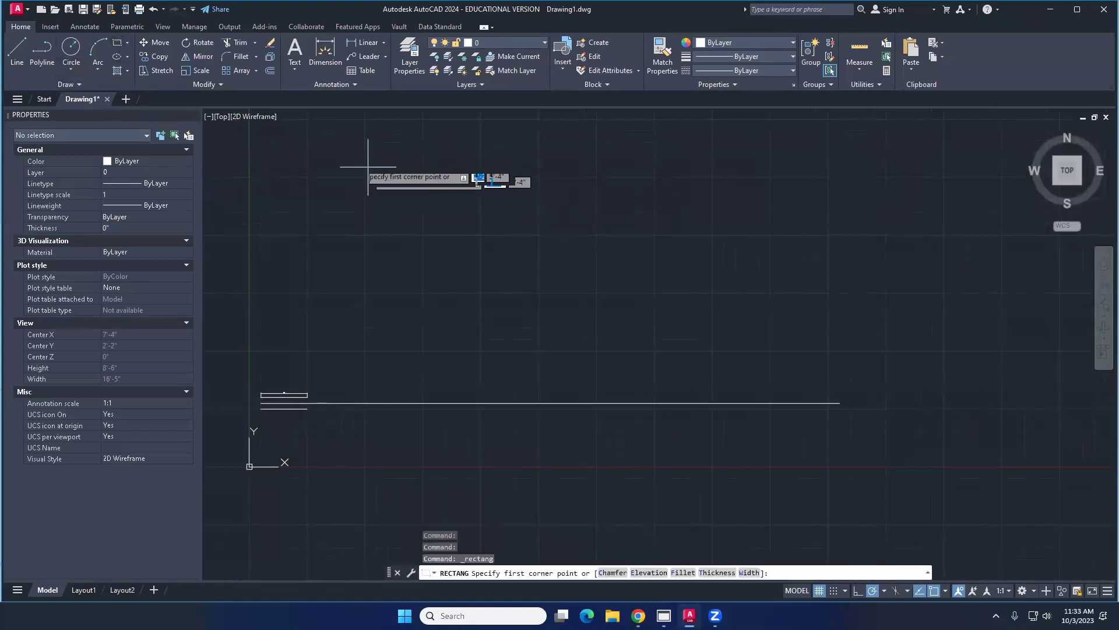
{"action": "left_click", "coordinate": [334, 157]}
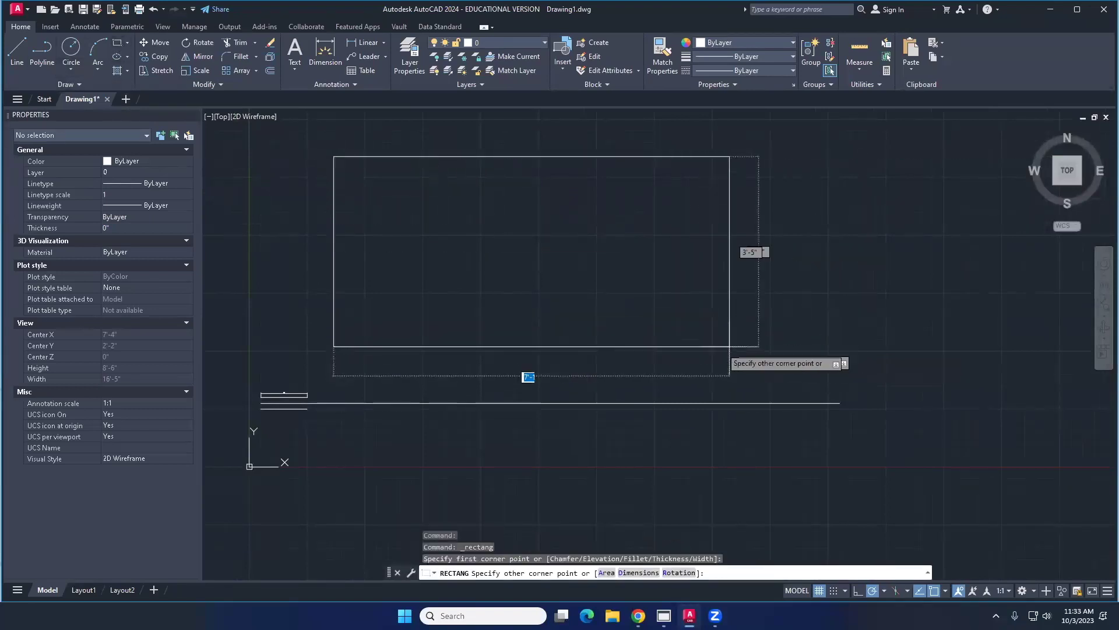
{"action": "key", "text": "Escape"}
Step: Switch to Chrome to check the court's overall length and width in the assignment diagram and return to AutoCAD
{"action": "scroll", "coordinate": [513, 375], "scroll_direction": "down", "scroll_amount": 5}
{"action": "middle_click_drag", "start_coordinate": [512, 375], "coordinate": [362, 462]}
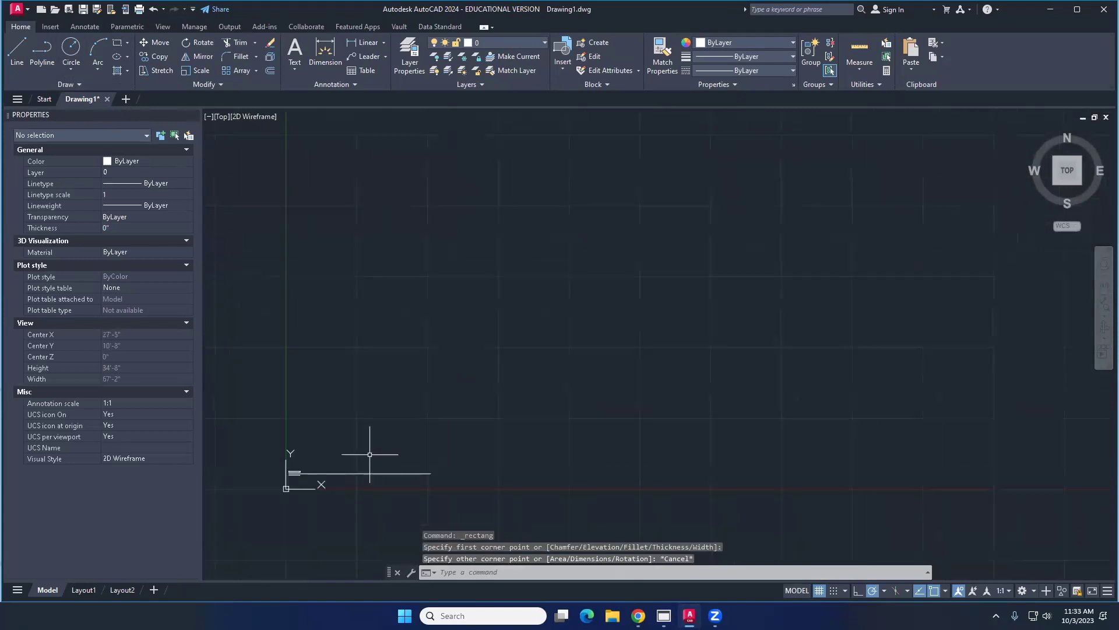
{"action": "key", "text": "alt+Tab"}
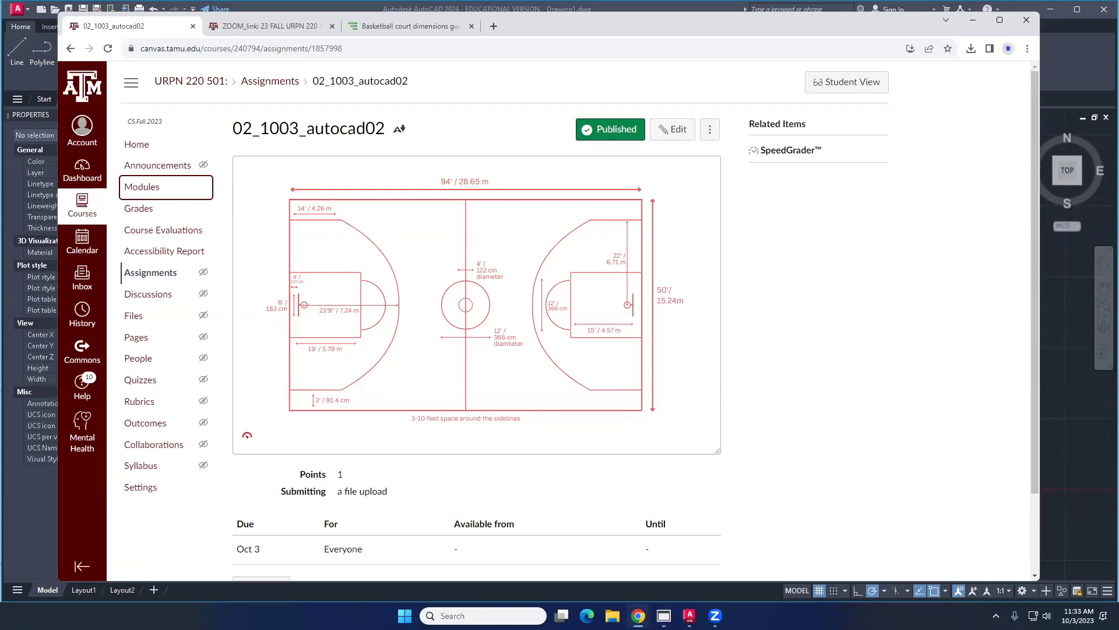
{"action": "key", "text": "alt+Tab"}
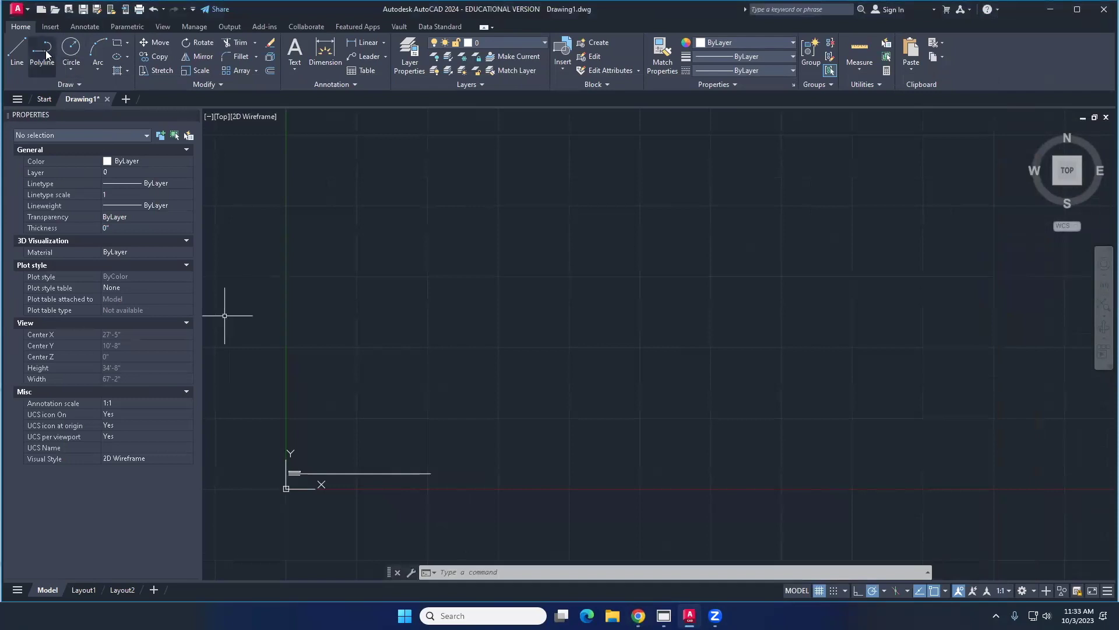
Step: Draw the court outline as a rectangle 94' long and 50' wide, starting from its upper-left corner near the Y axis
{"action": "left_click", "coordinate": [118, 43]}
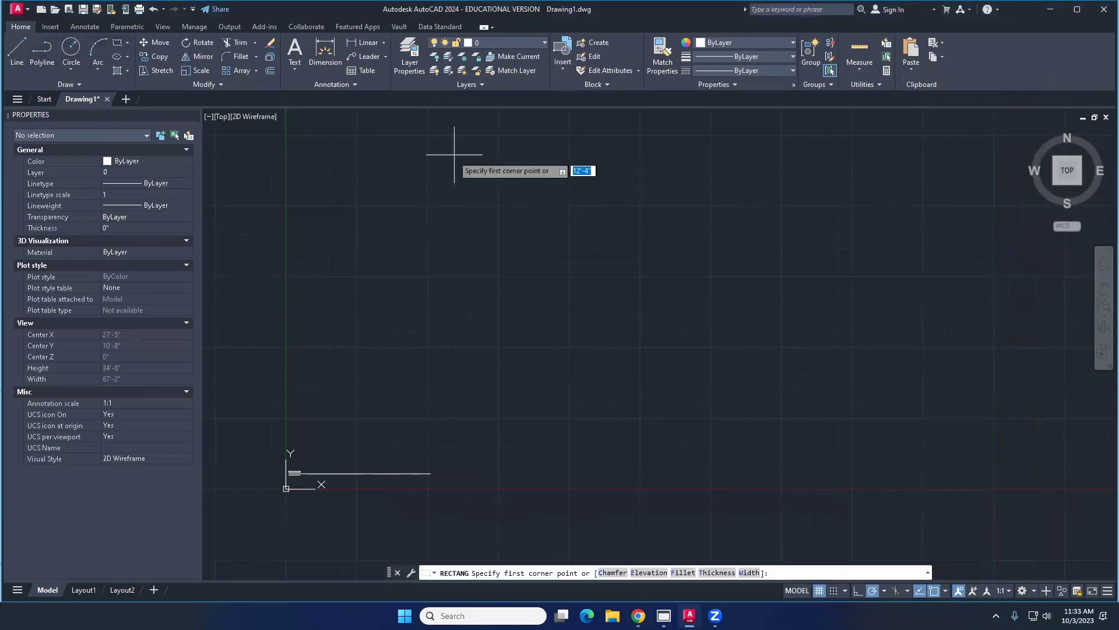
{"action": "left_click", "coordinate": [302, 169]}
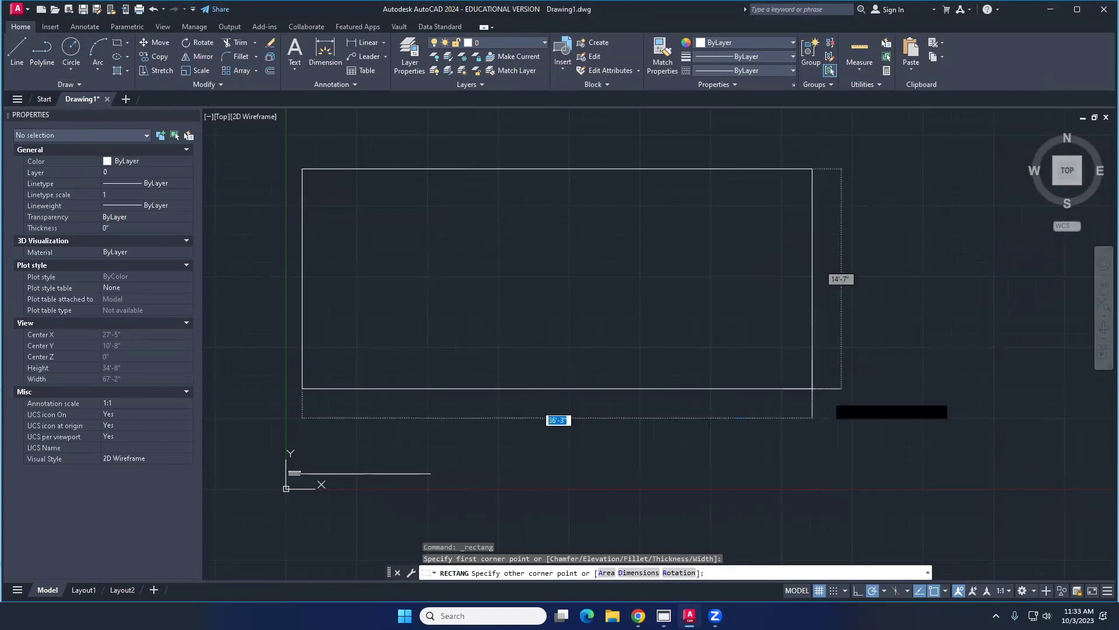
{"action": "type", "text": "94"}
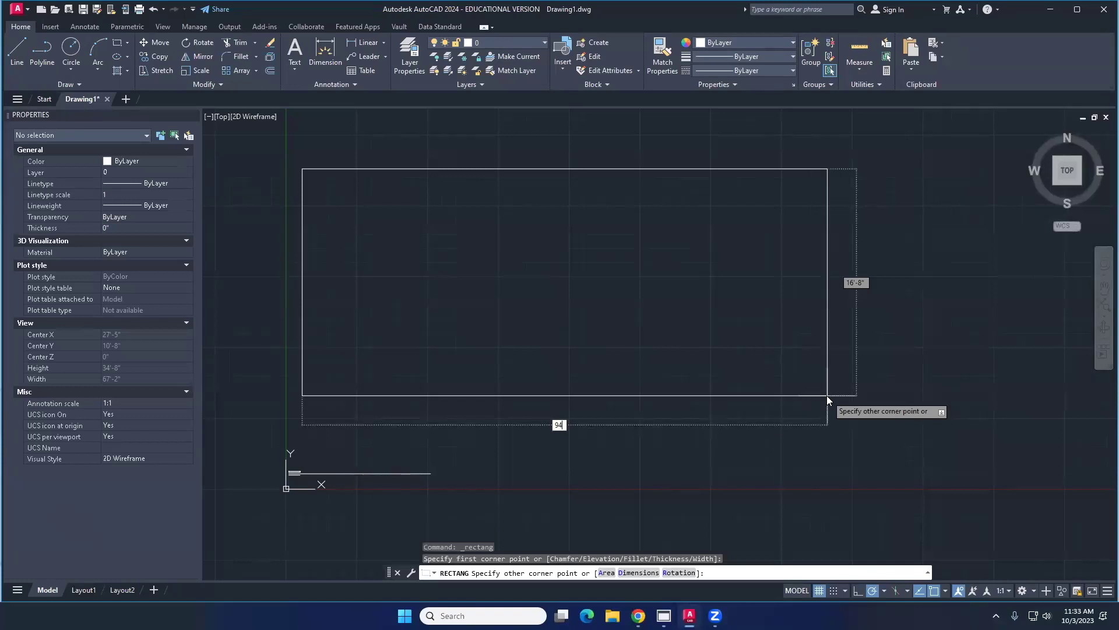
{"action": "type", "text": "'"}
{"action": "key", "text": "Tab"}
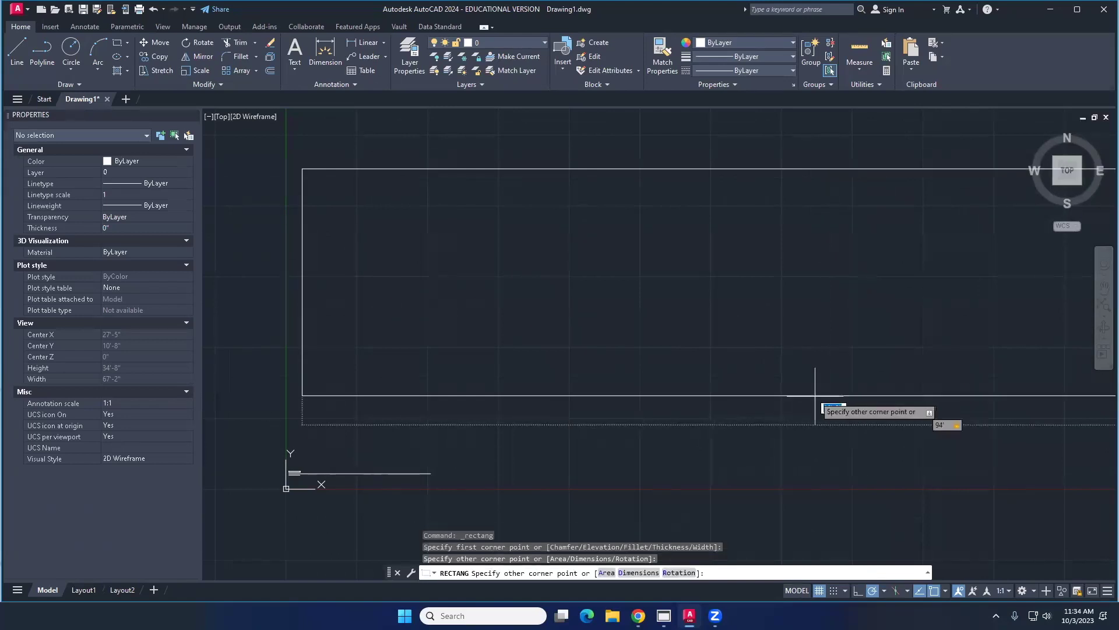
{"action": "scroll", "coordinate": [643, 414], "scroll_direction": "down", "scroll_amount": 2}
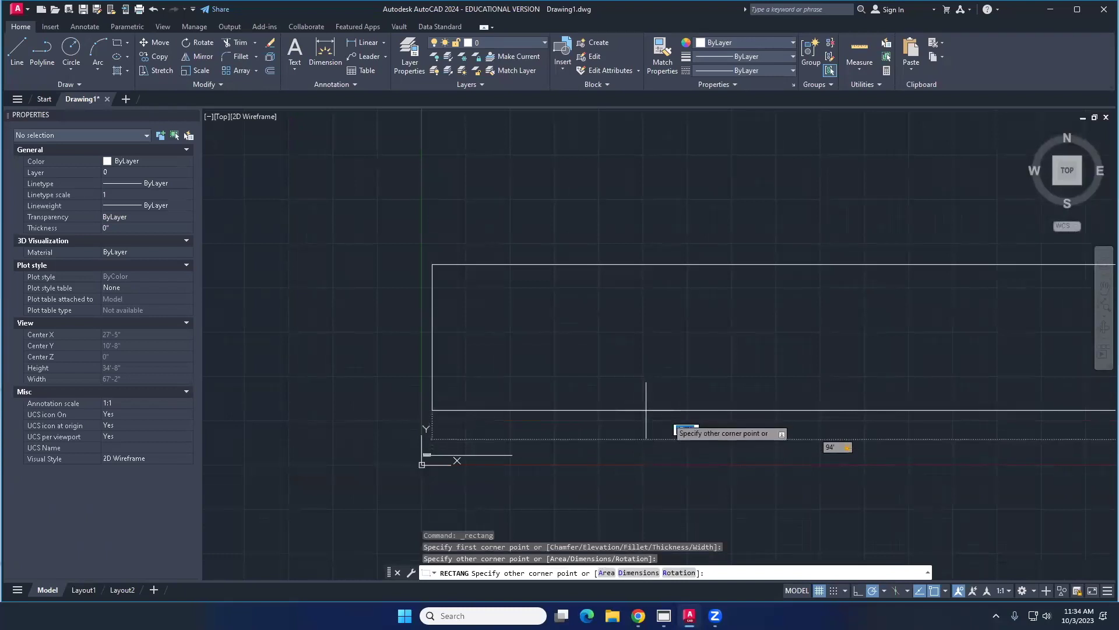
{"action": "mouse_move", "coordinate": [861, 408]}
{"action": "middle_mouse_down"}
{"action": "mouse_move", "coordinate": [855, 394]}
{"action": "mouse_move", "coordinate": [705, 382]}
{"action": "middle_mouse_up"}
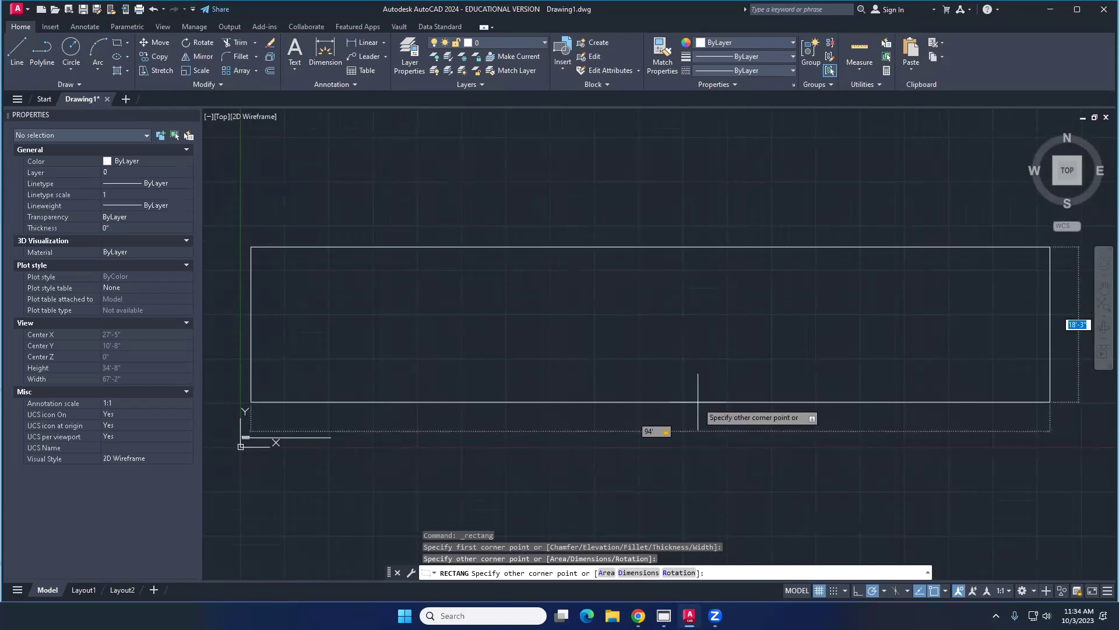
{"action": "type", "text": "50'"}
{"action": "key", "text": "Return"}
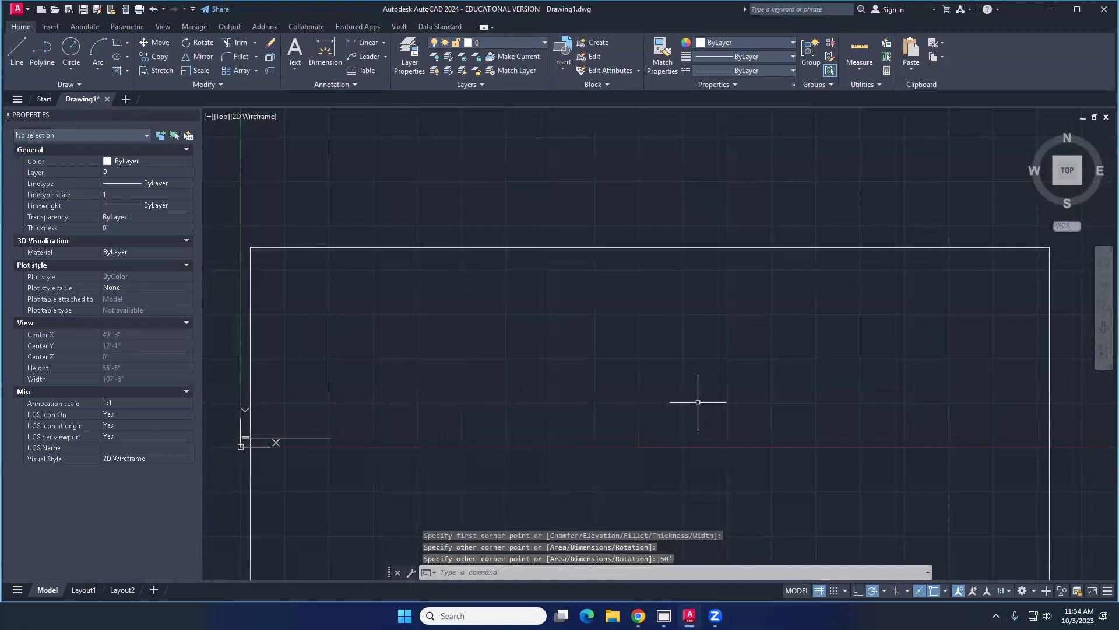
Step: Select the court rectangle and check its length and width at the upper-right corner
{"action": "scroll", "coordinate": [669, 401], "scroll_direction": "down", "scroll_amount": 5}
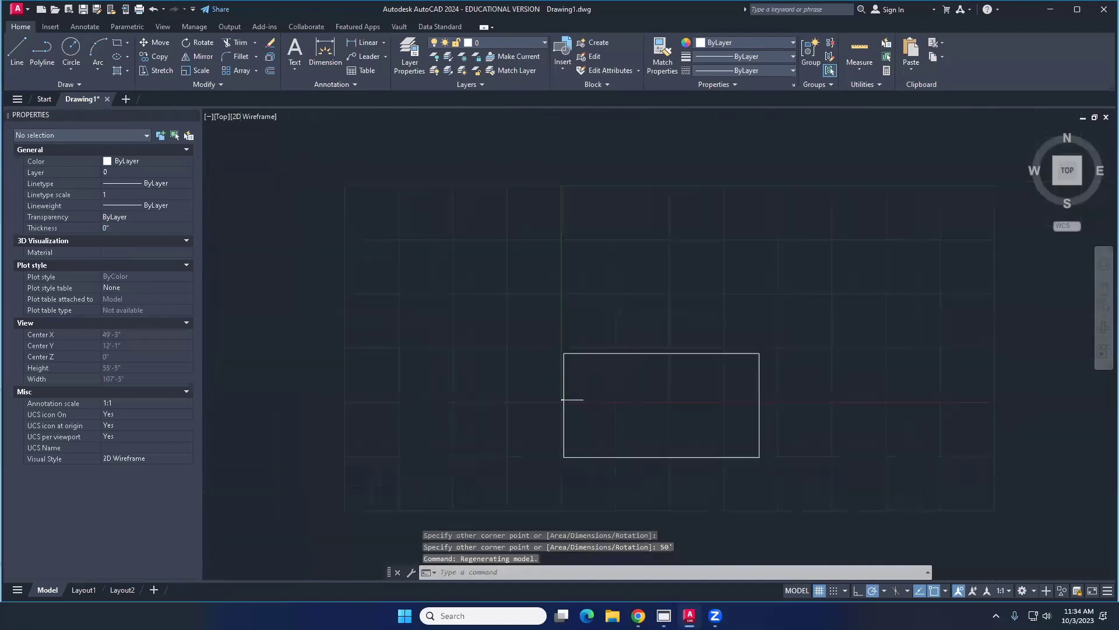
{"action": "mouse_move", "coordinate": [664, 382]}
{"action": "middle_mouse_down"}
{"action": "mouse_move", "coordinate": [590, 319]}
{"action": "mouse_move", "coordinate": [575, 320]}
{"action": "mouse_move", "coordinate": [581, 335]}
{"action": "middle_mouse_up"}
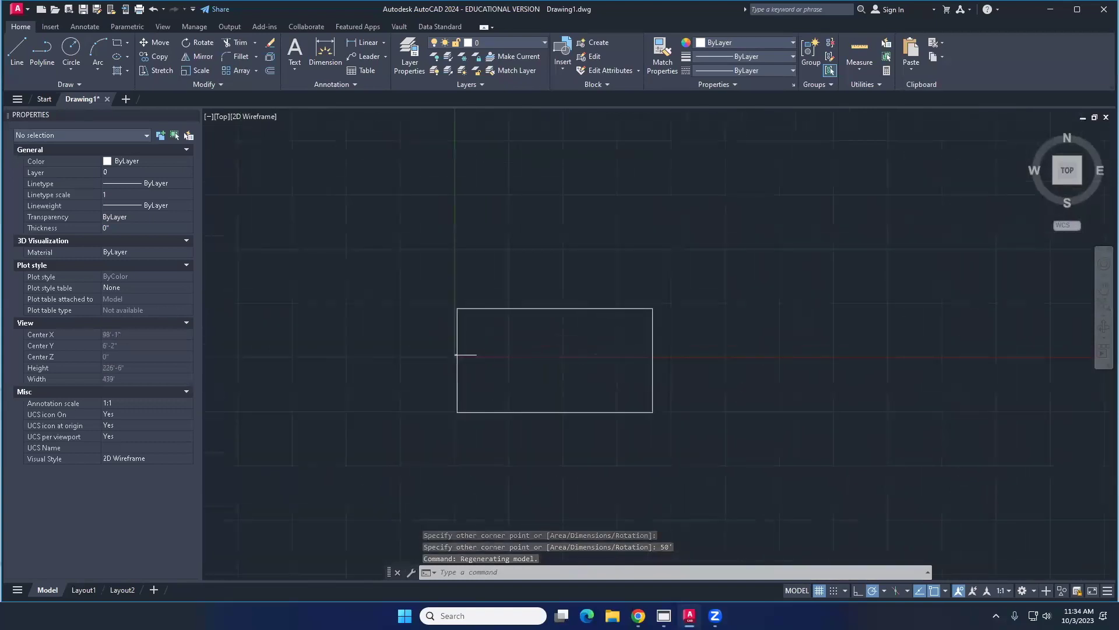
{"action": "scroll", "coordinate": [622, 355], "scroll_direction": "up", "scroll_amount": 4}
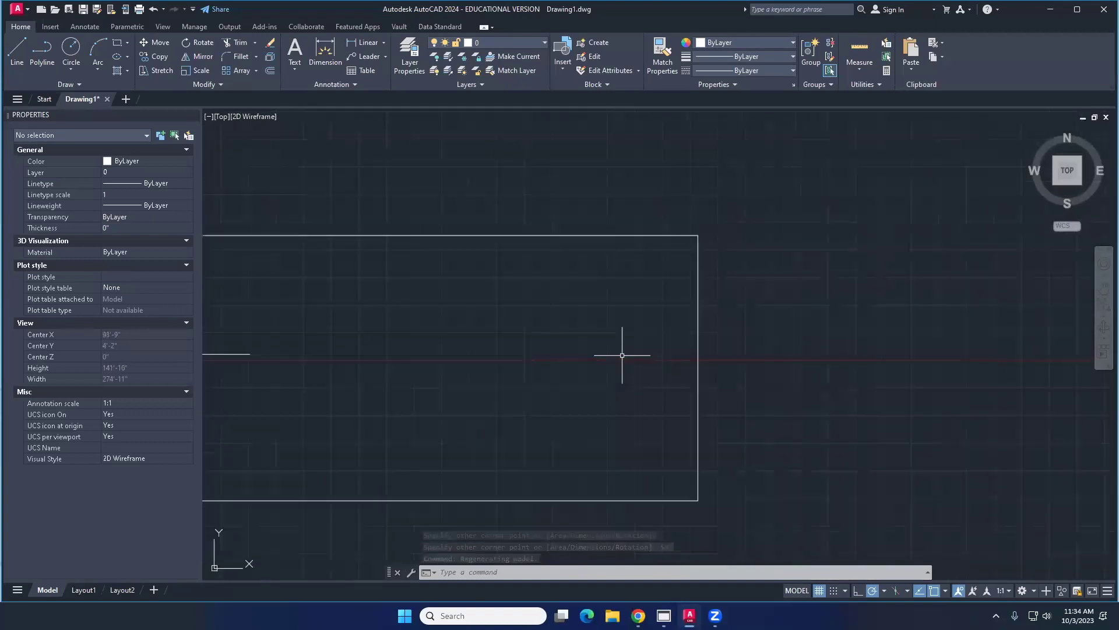
{"action": "middle_click_drag", "start_coordinate": [572, 367], "coordinate": [678, 361]}
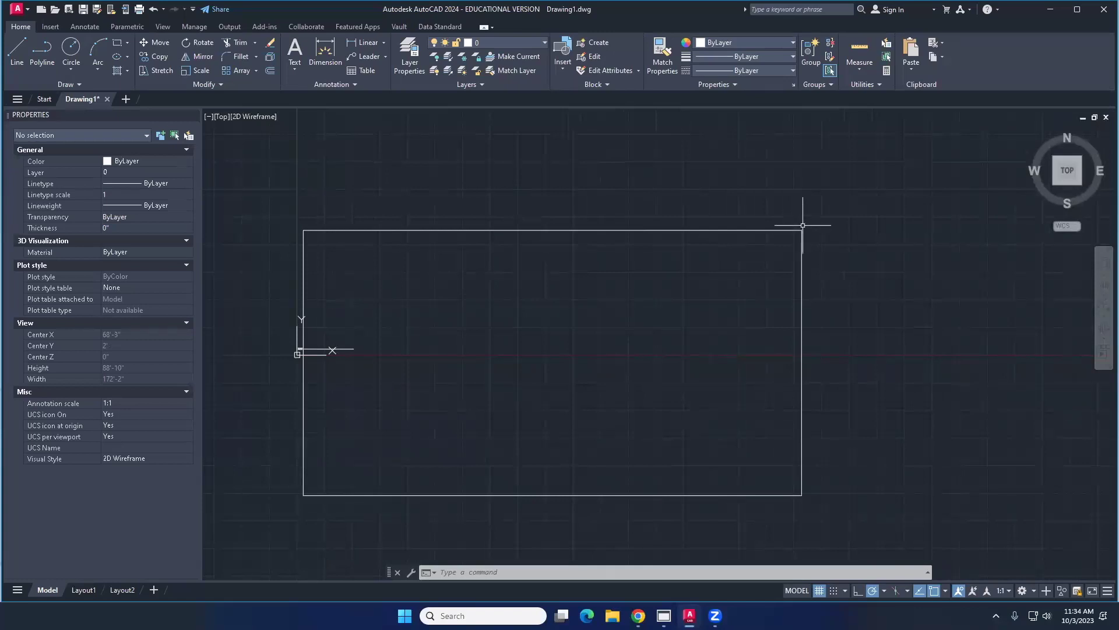
{"action": "left_click", "coordinate": [802, 229]}
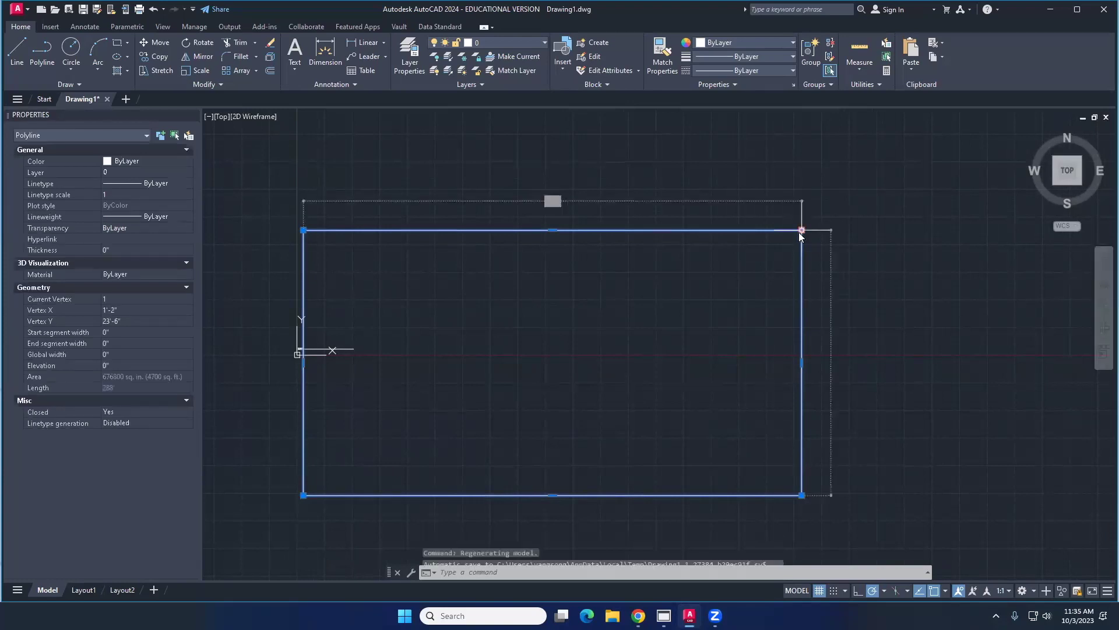
{"action": "mouse_move", "coordinate": [802, 231]}
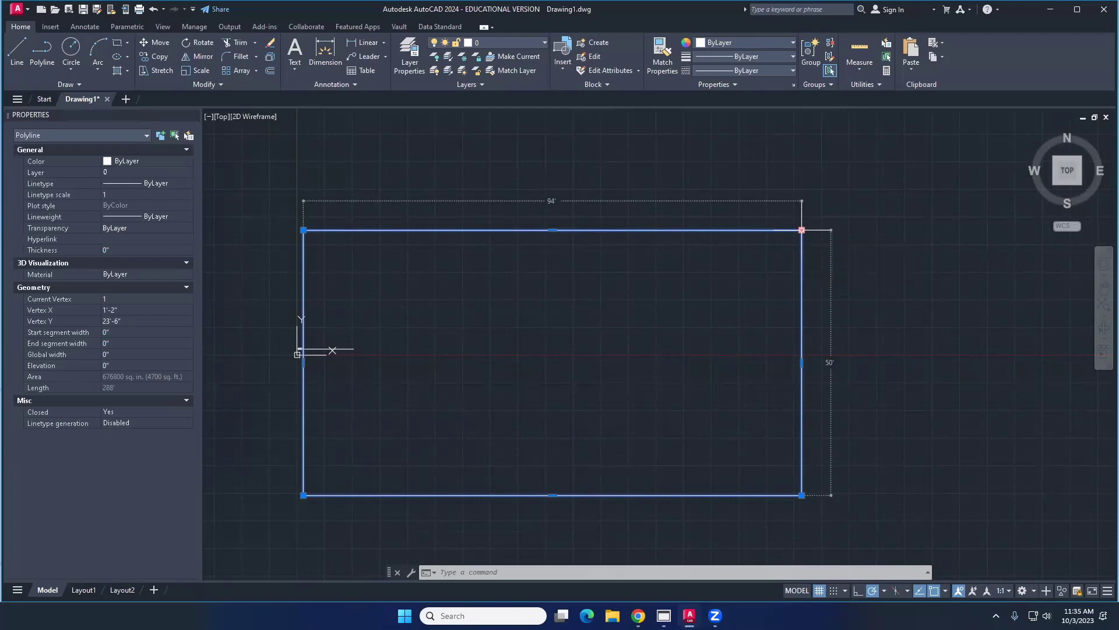
Step: Move the court rectangle by its upper-left corner up and to the right, clear of the practice lines at the origin
{"action": "mouse_move", "coordinate": [521, 310]}
{"action": "middle_mouse_down"}
{"action": "mouse_move", "coordinate": [437, 344]}
{"action": "mouse_move", "coordinate": [446, 338]}
{"action": "middle_mouse_up"}
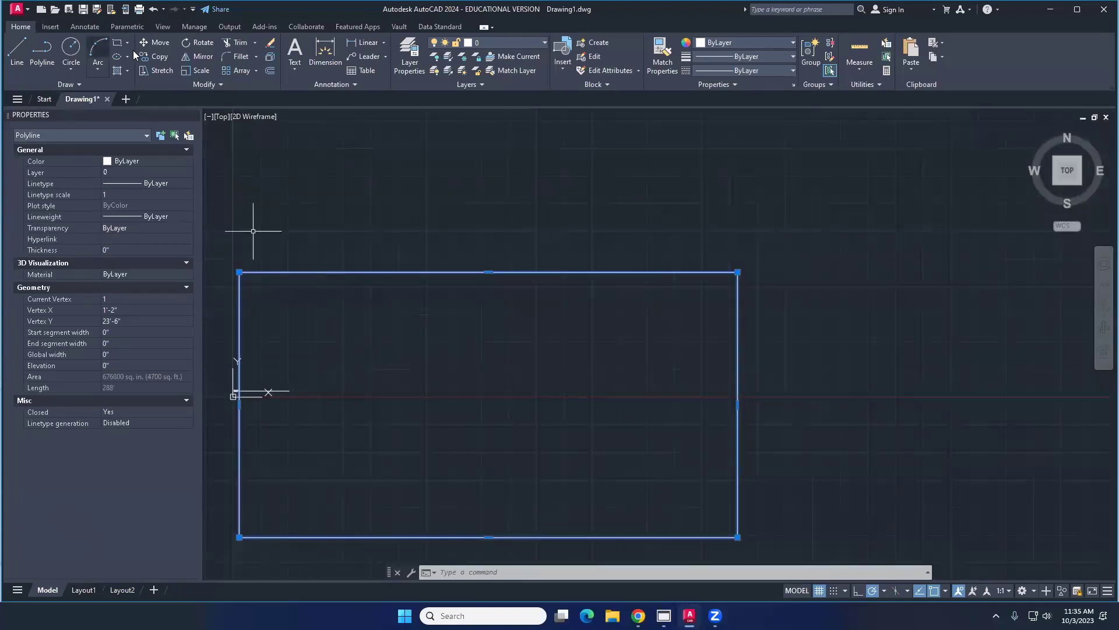
{"action": "left_click", "coordinate": [154, 43]}
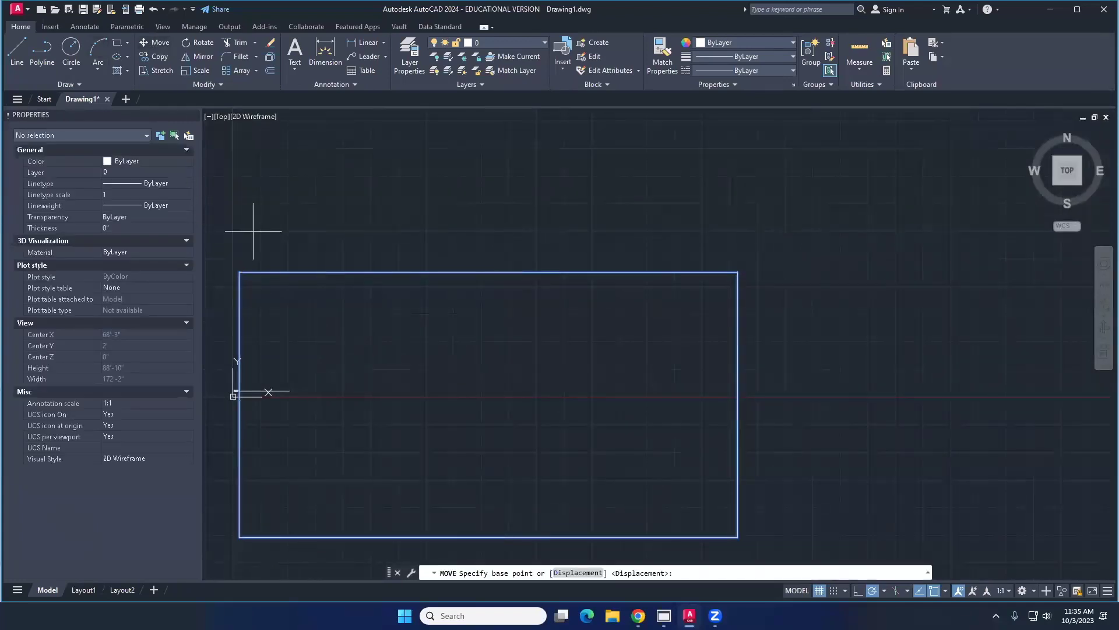
{"action": "left_click", "coordinate": [239, 272]}
{"action": "middle_click_drag", "start_coordinate": [376, 161], "coordinate": [353, 297]}
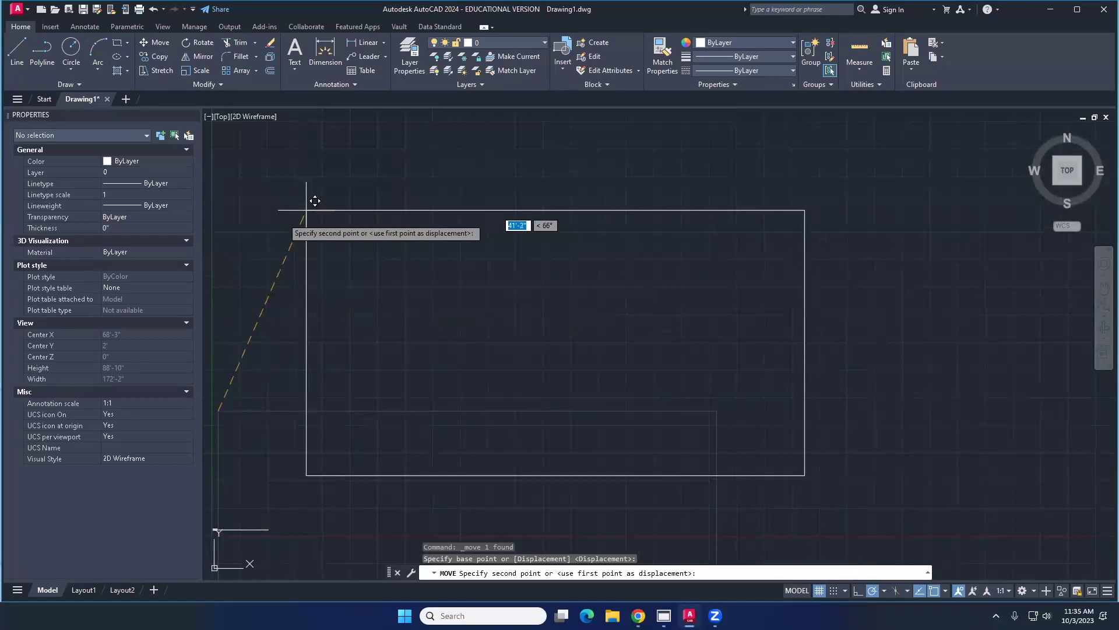
{"action": "left_click", "coordinate": [276, 228]}
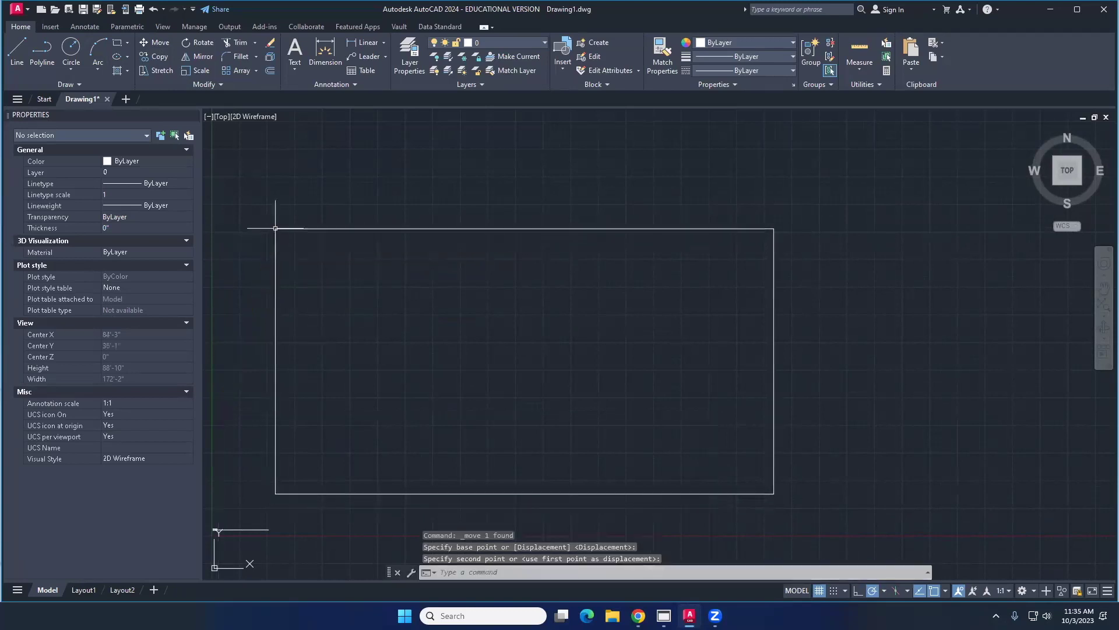
Step: Consult the court diagram and draw the vertical half-court line from the midpoint of the rectangle's upper edge to its lower edge's midpoint
{"action": "mouse_move", "coordinate": [375, 330]}
{"action": "middle_mouse_down"}
{"action": "mouse_move", "coordinate": [404, 239]}
{"action": "mouse_move", "coordinate": [420, 265]}
{"action": "middle_mouse_up"}
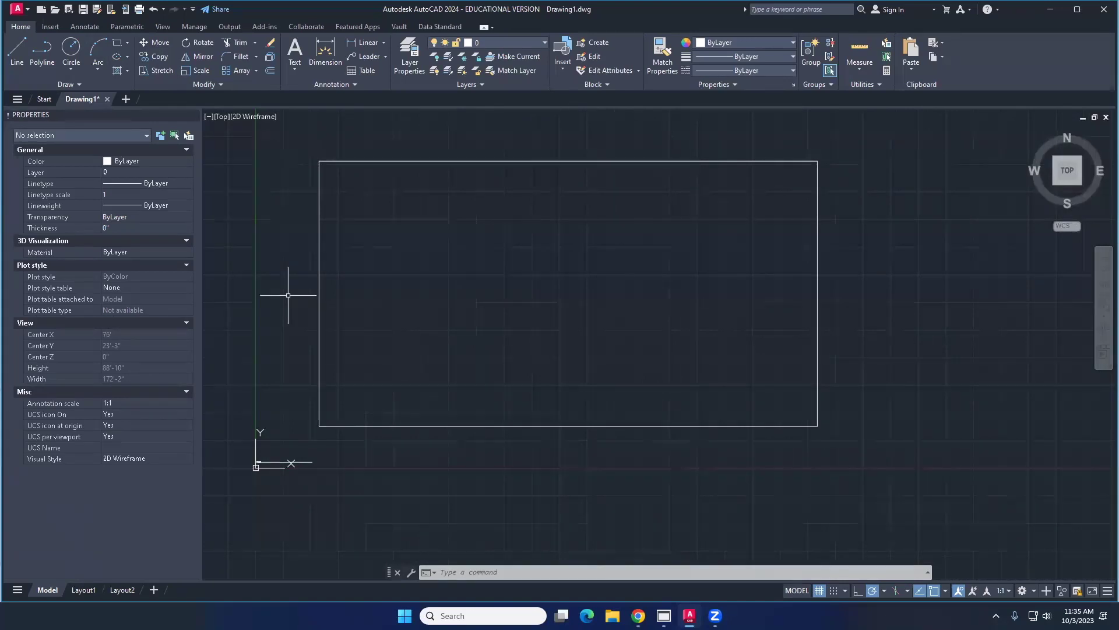
{"action": "left_click", "coordinate": [17, 49]}
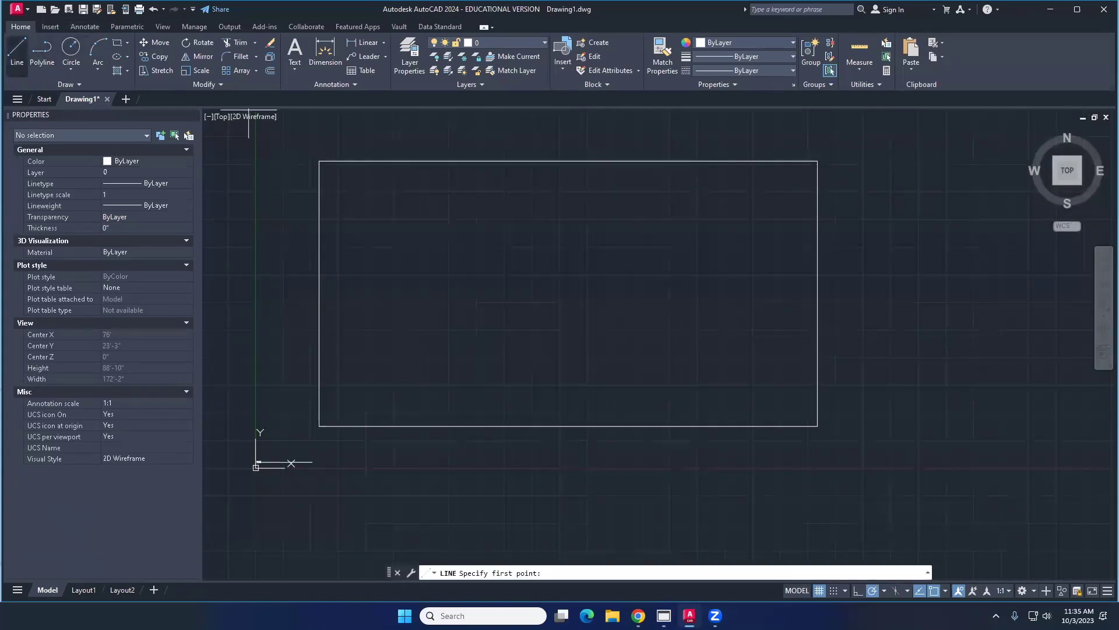
{"action": "key", "text": "Escape"}
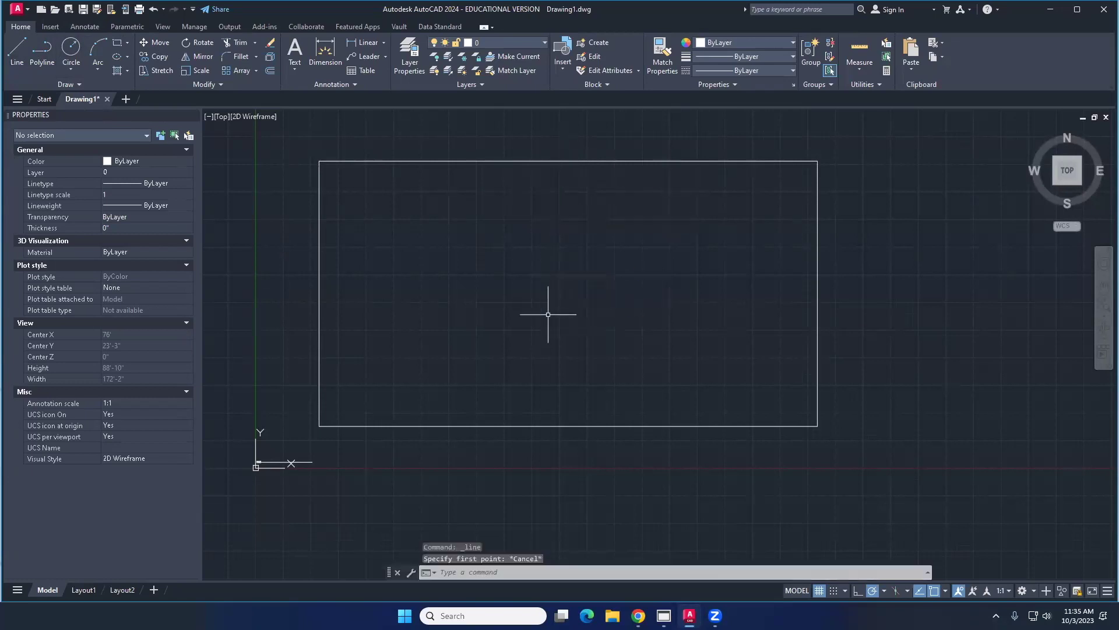
{"action": "left_click", "coordinate": [638, 615]}
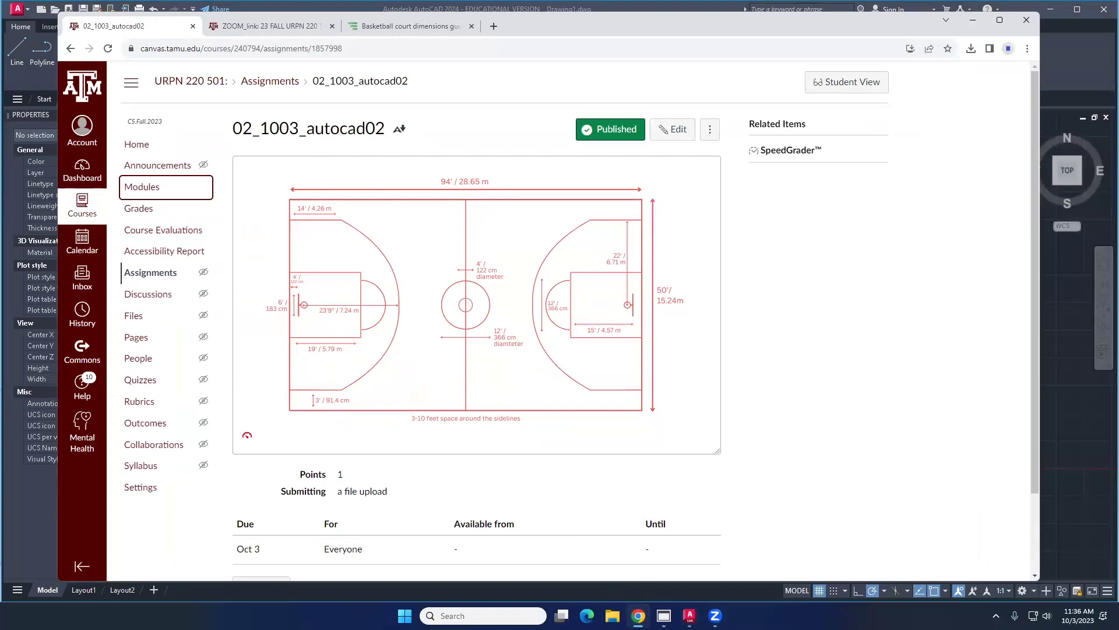
{"action": "left_click", "coordinate": [638, 616]}
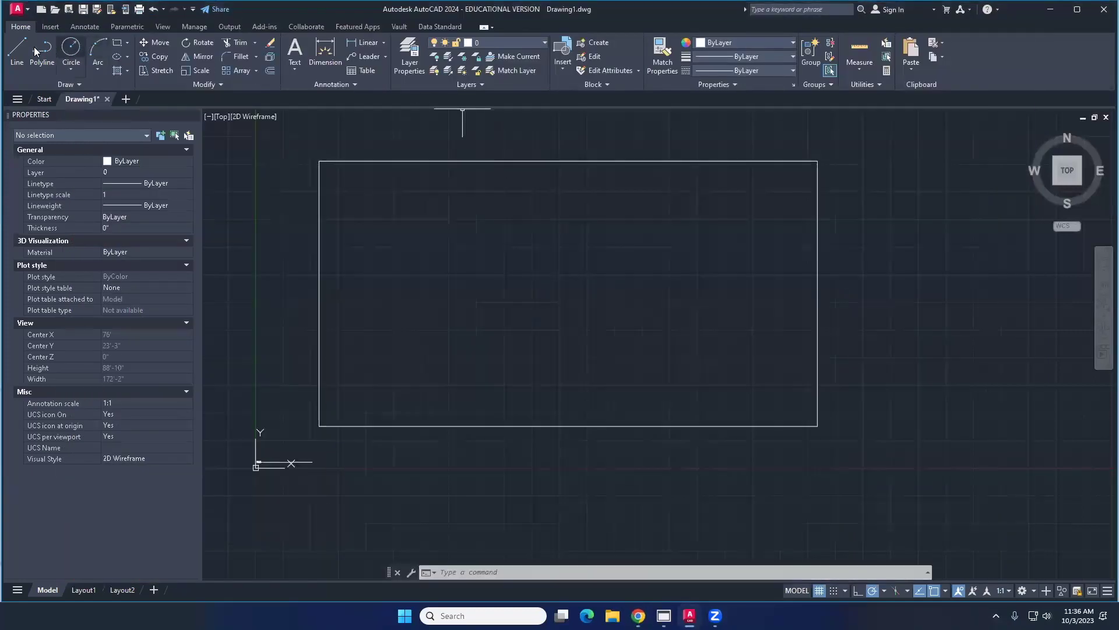
{"action": "left_click", "coordinate": [17, 52]}
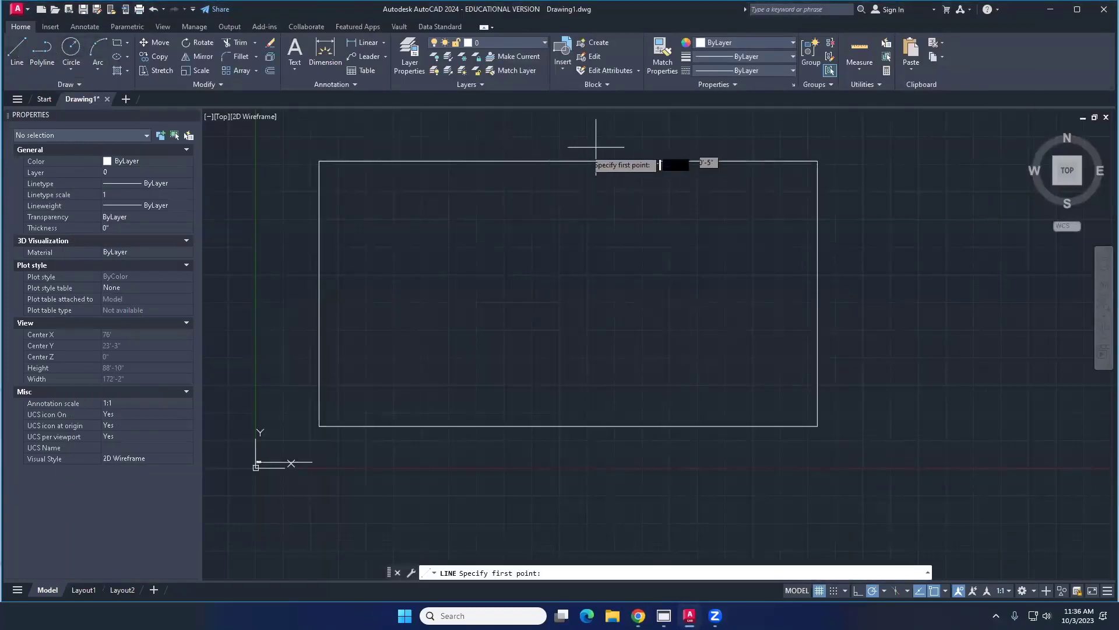
{"action": "left_click", "coordinate": [568, 160]}
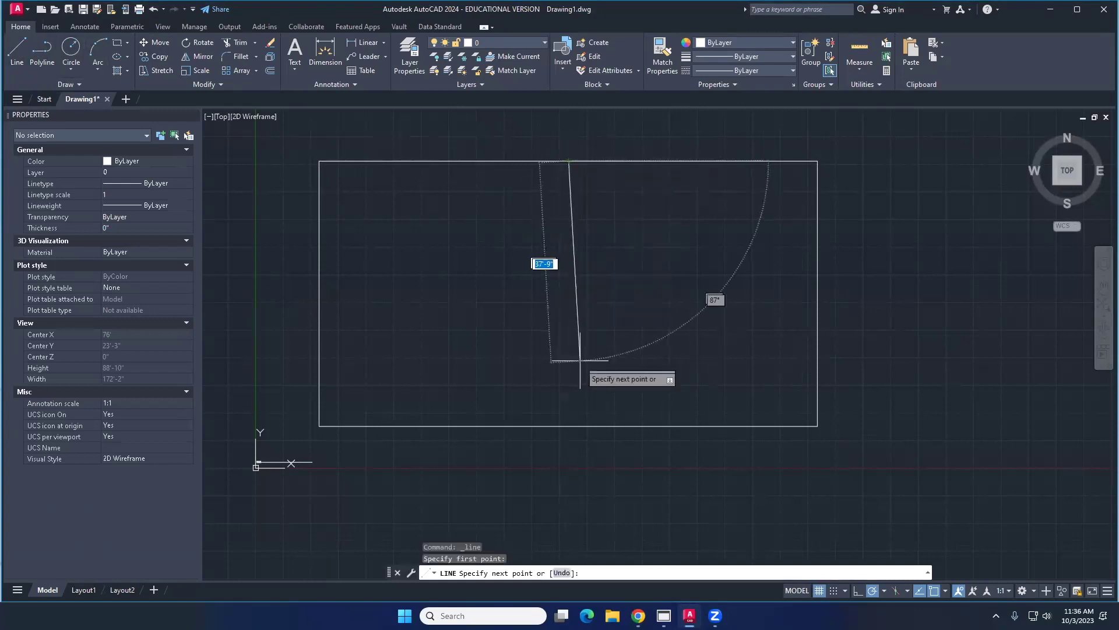
{"action": "left_click", "coordinate": [568, 425]}
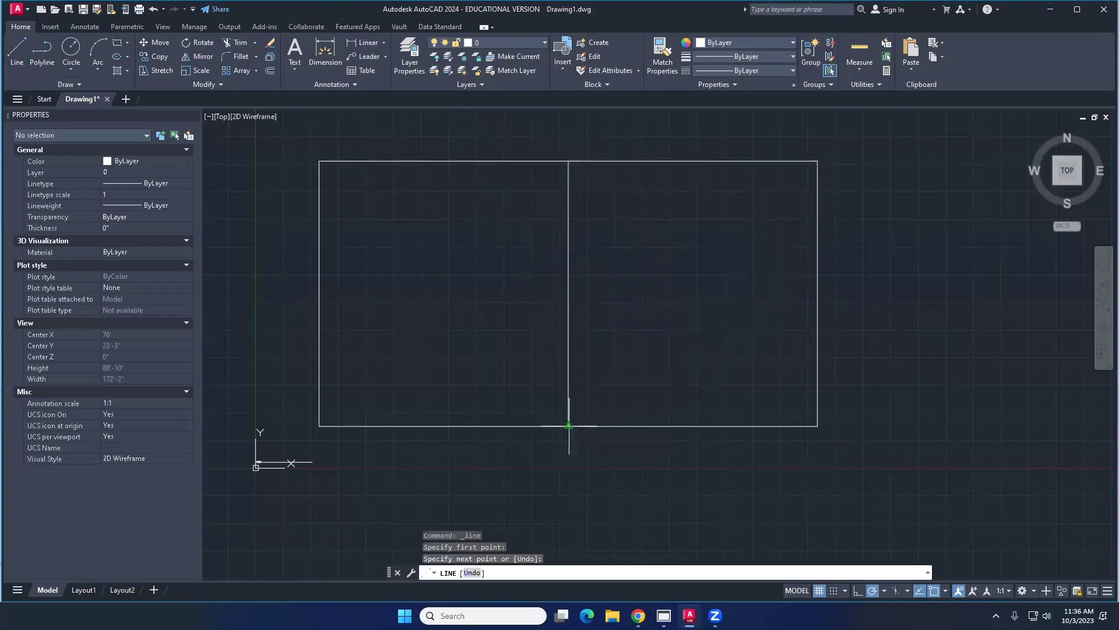
{"action": "key", "text": "Return"}
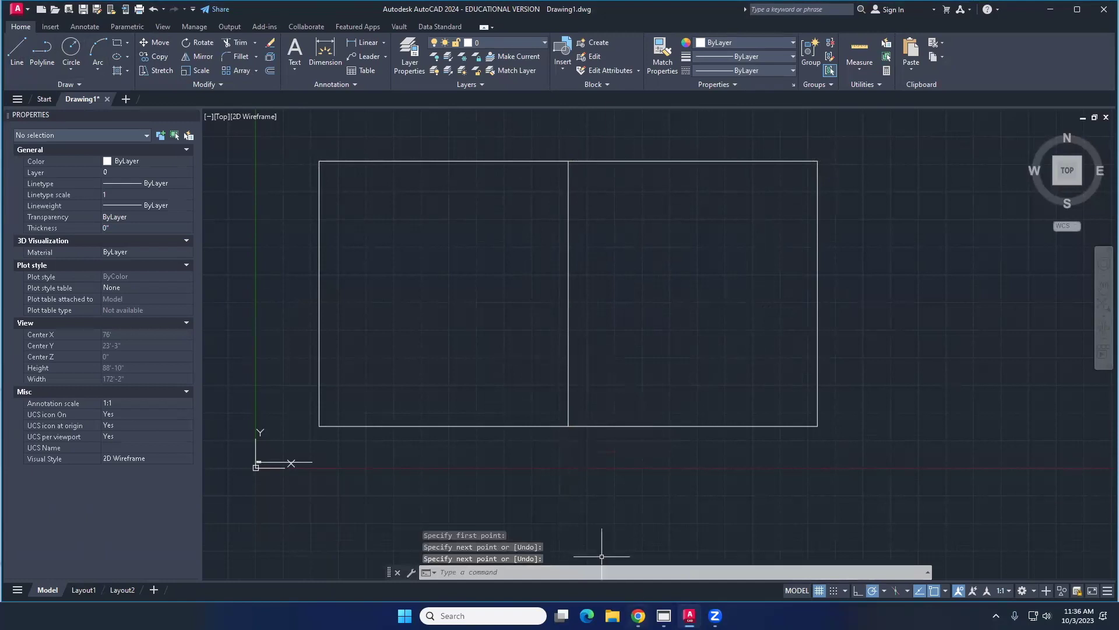
Step: Consult the court diagram and erase the vertical half-court line from the court rectangle
{"action": "left_click", "coordinate": [639, 615]}
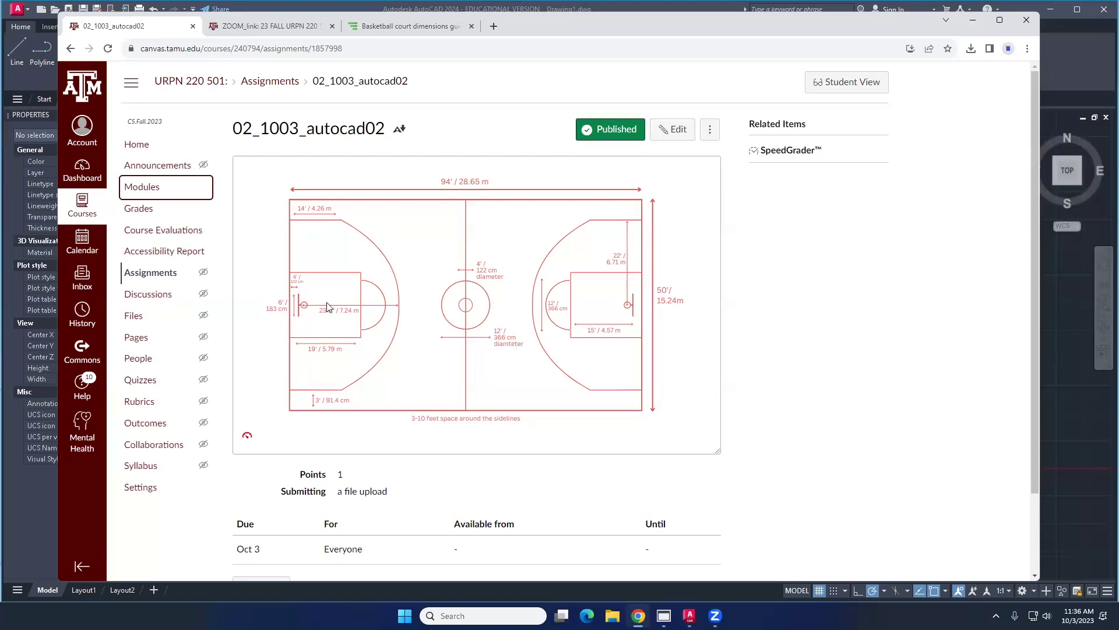
{"action": "left_click", "coordinate": [638, 615]}
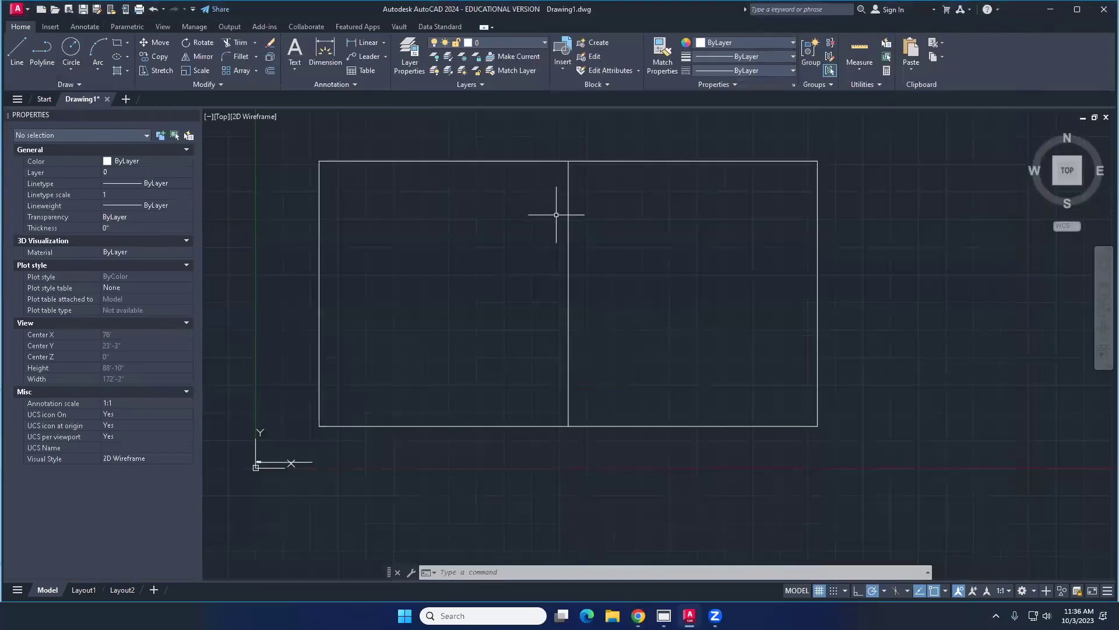
{"action": "left_click", "coordinate": [616, 252]}
{"action": "left_click", "coordinate": [530, 216]}
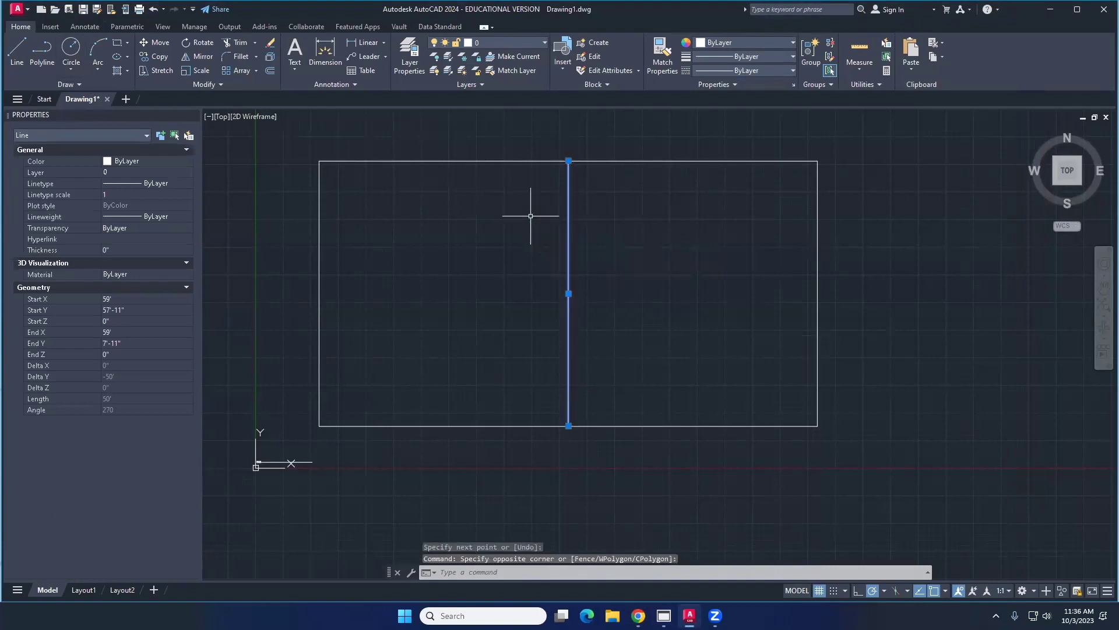
{"action": "key", "text": "Delete"}
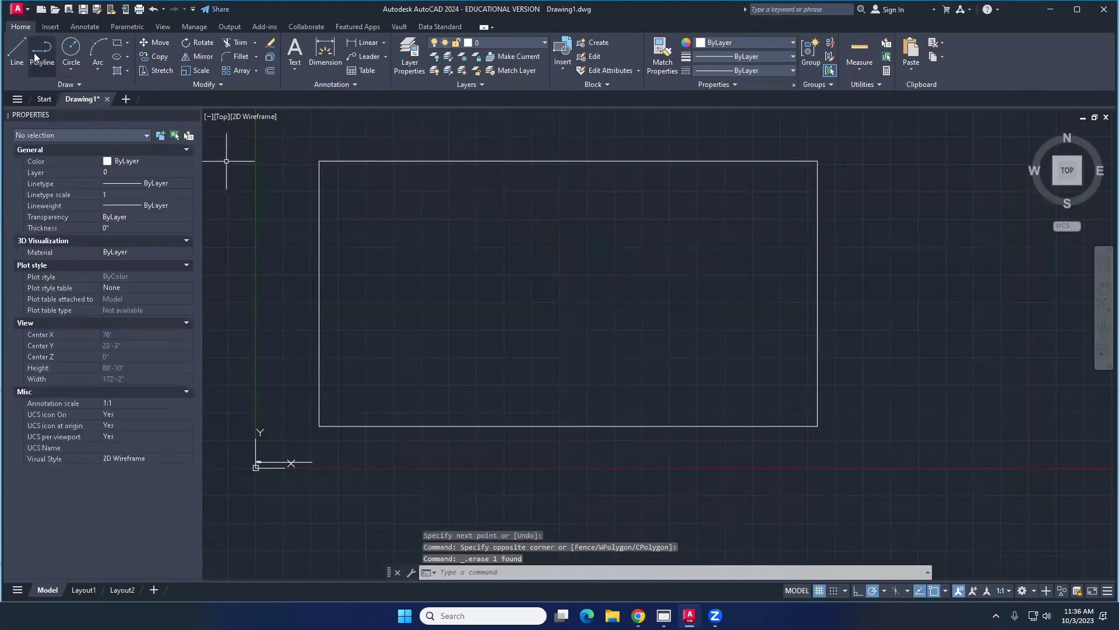
Step: Check that Midpoint is among the active object snaps and inspect the court rectangle's grips and upper-right corner dimensions
{"action": "left_click", "coordinate": [19, 45]}
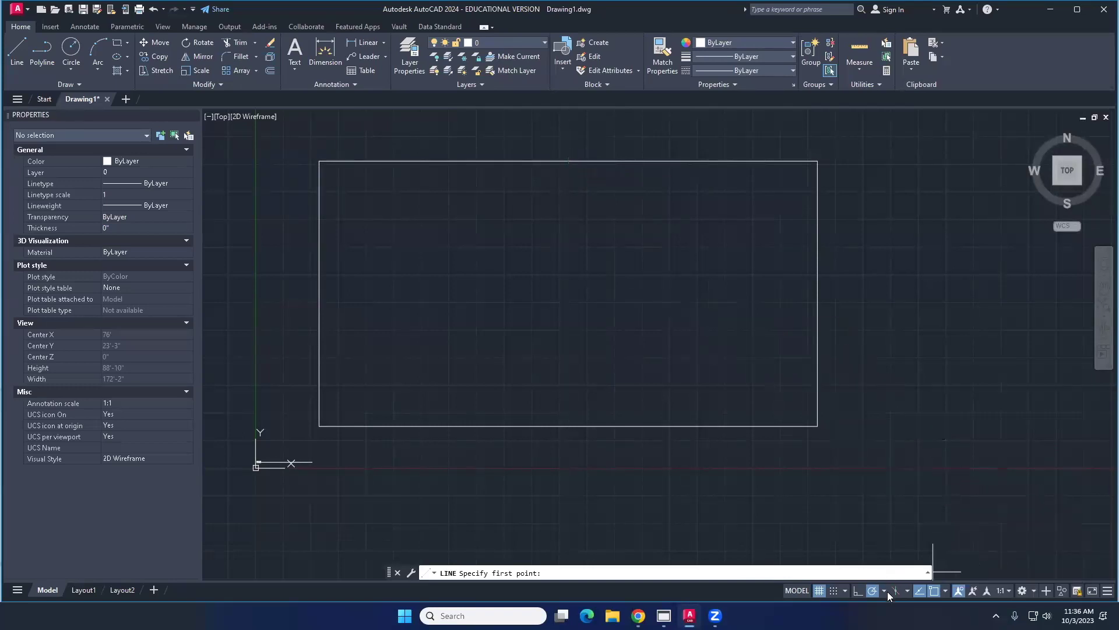
{"action": "left_click", "coordinate": [946, 593]}
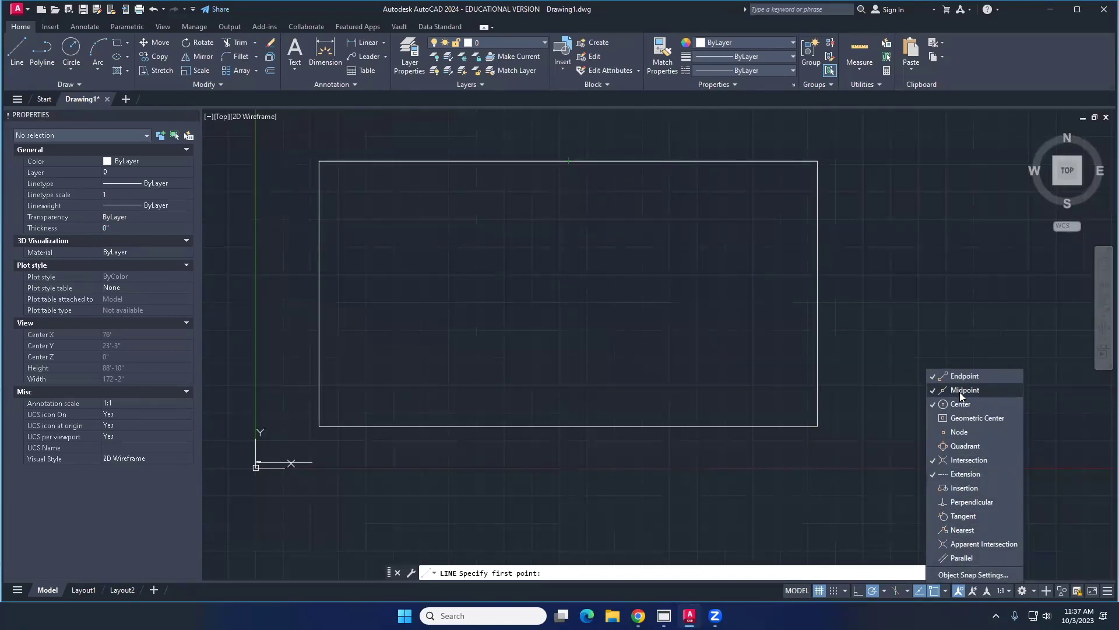
{"action": "left_click", "coordinate": [25, 58]}
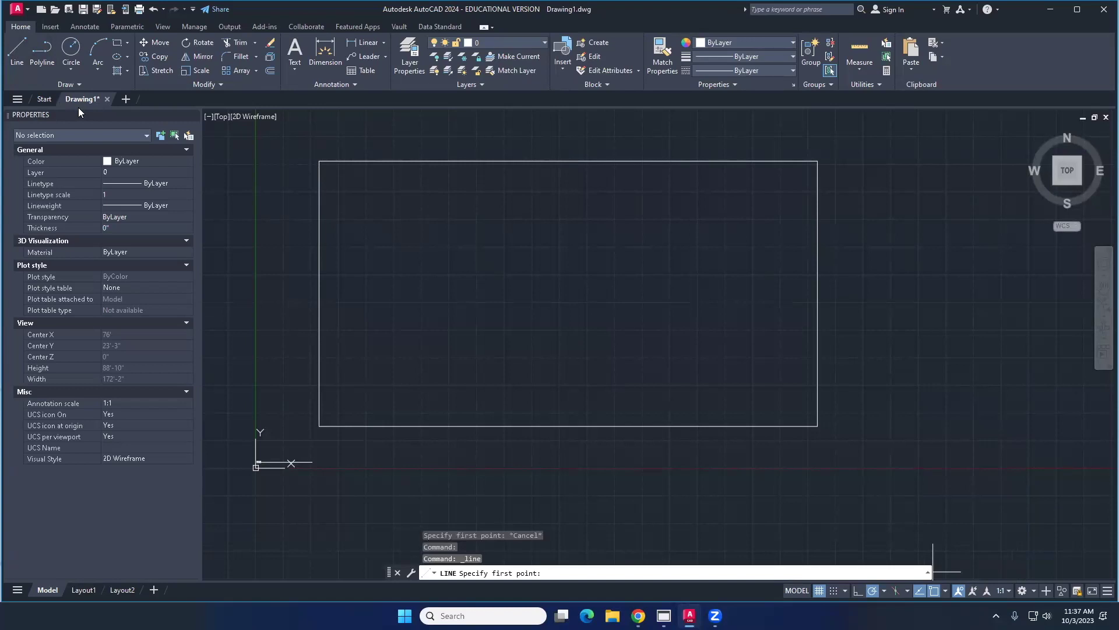
{"action": "key", "text": "Escape"}
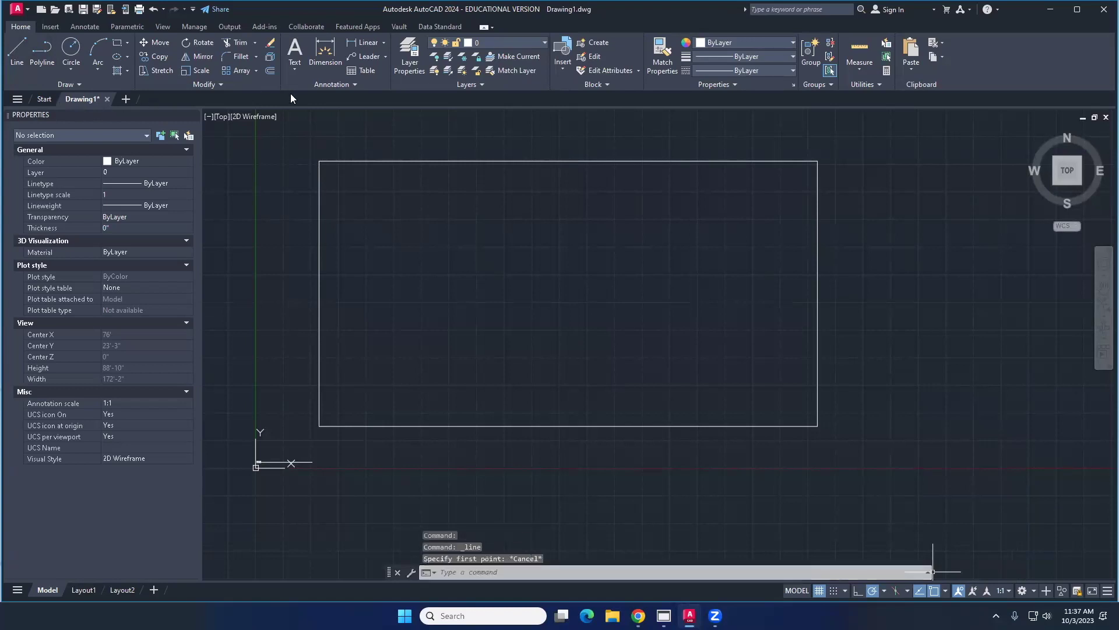
{"action": "left_click", "coordinate": [530, 159]}
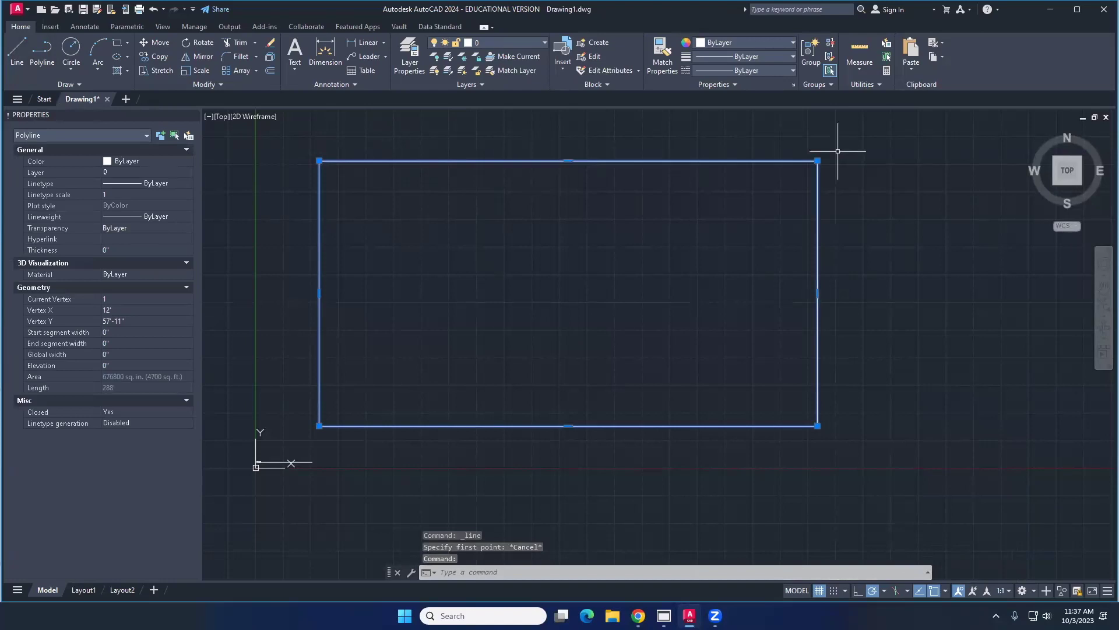
{"action": "mouse_move", "coordinate": [816, 162]}
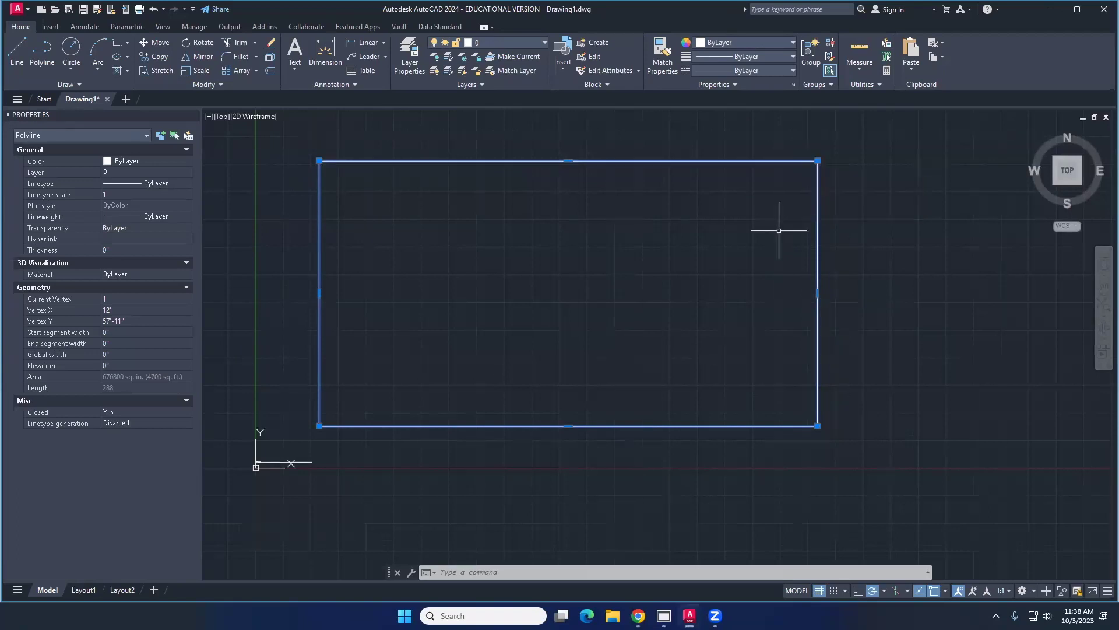
Step: Redraw the vertical half-court line from the midpoint of the rectangle's upper edge to the midpoint of its lower edge
{"action": "left_click", "coordinate": [19, 50]}
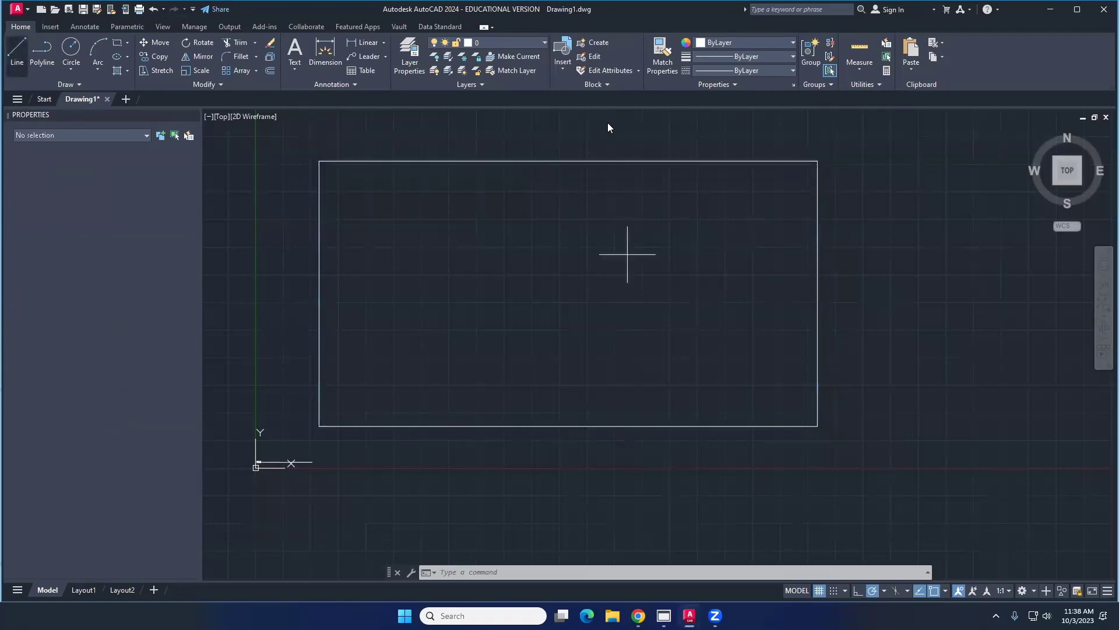
{"action": "left_click", "coordinate": [569, 161]}
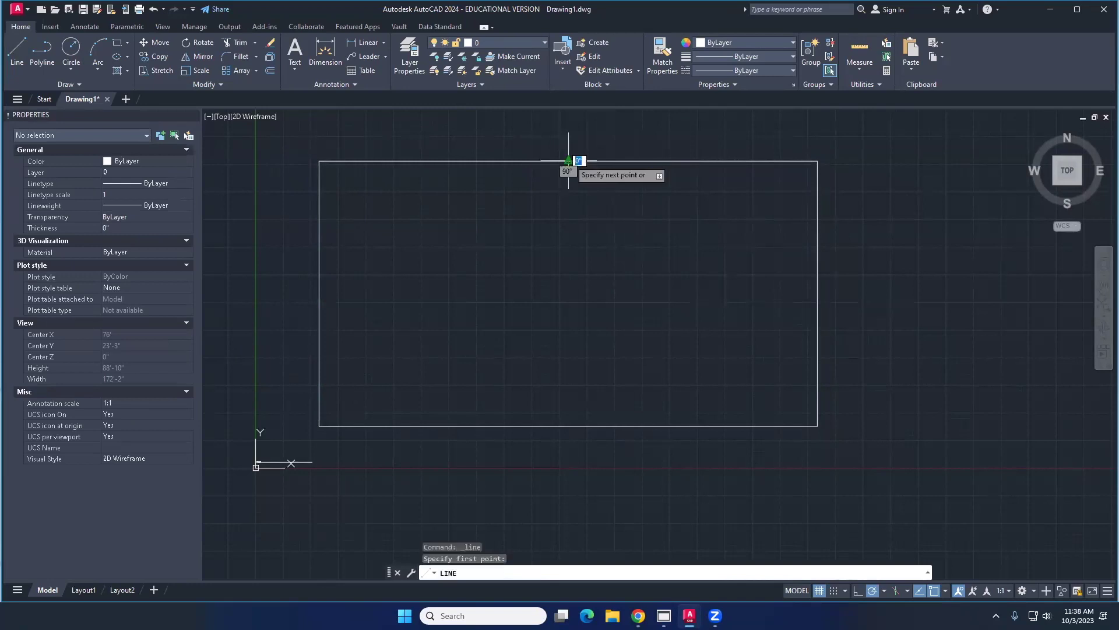
{"action": "left_click", "coordinate": [569, 425]}
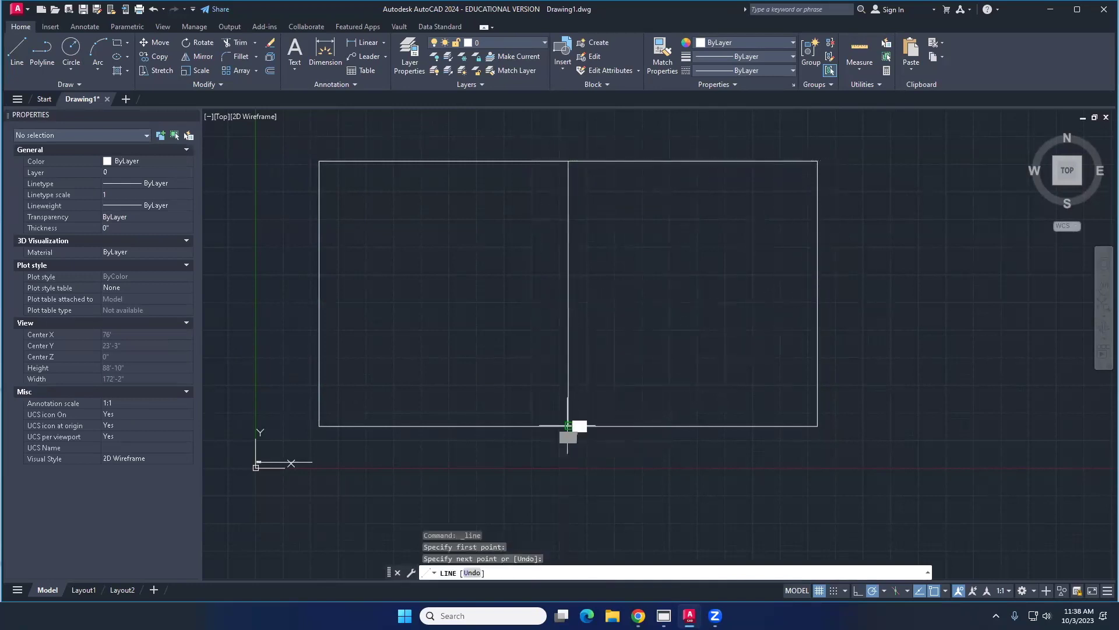
{"action": "key", "text": "Return"}
Step: Draw a horizontal guide line from the midpoint of the court's left edge to the midpoint of the half-court line
{"action": "middle_click_drag", "start_coordinate": [392, 314], "coordinate": [451, 258]}
{"action": "scroll", "coordinate": [432, 262], "scroll_direction": "up", "scroll_amount": 3}
{"action": "middle_click_drag", "start_coordinate": [481, 221], "coordinate": [460, 315]}
{"action": "left_click", "coordinate": [15, 56]}
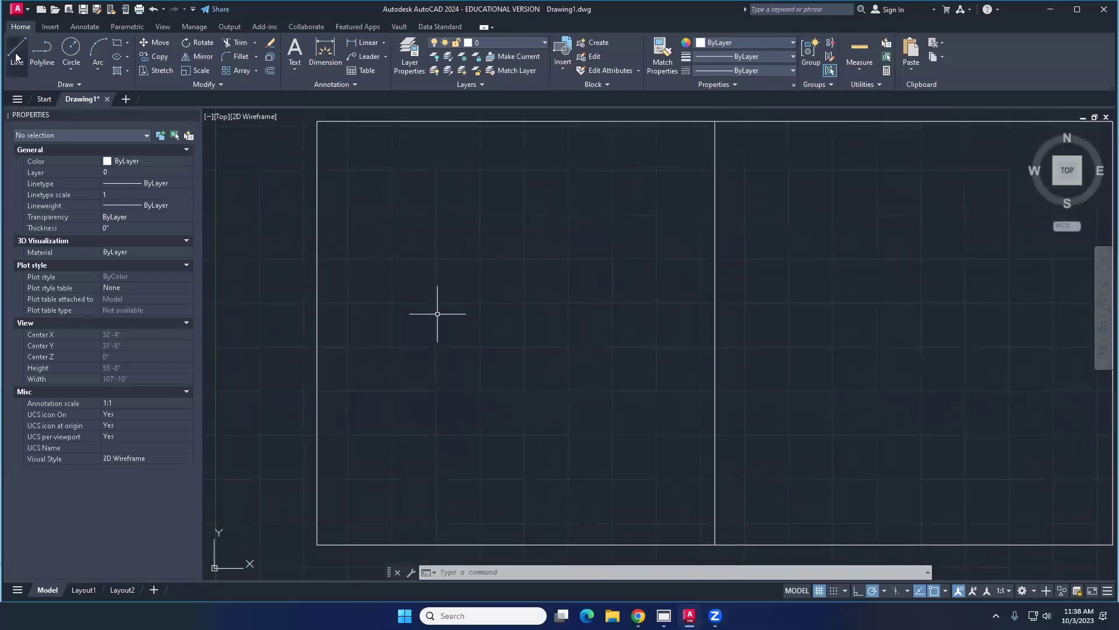
{"action": "left_click", "coordinate": [316, 332]}
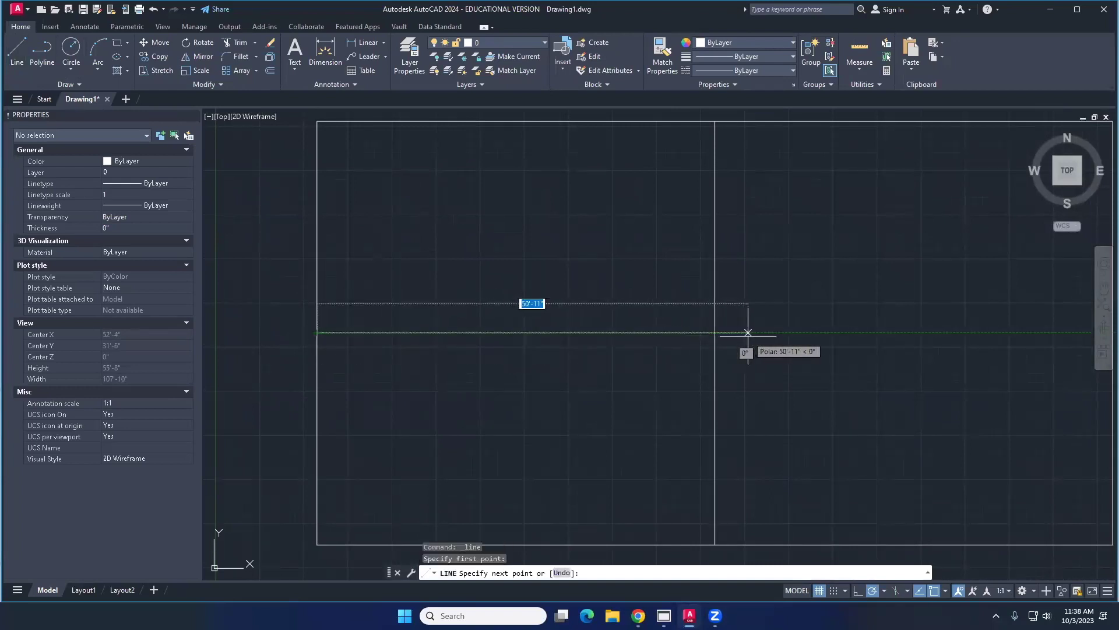
{"action": "left_click", "coordinate": [715, 332]}
{"action": "key", "text": "Return"}
Step: Consult the court diagram and draw a 4' horizontal line rightward from the midpoint of the court's left edge
{"action": "middle_click_drag", "start_coordinate": [403, 412], "coordinate": [342, 359]}
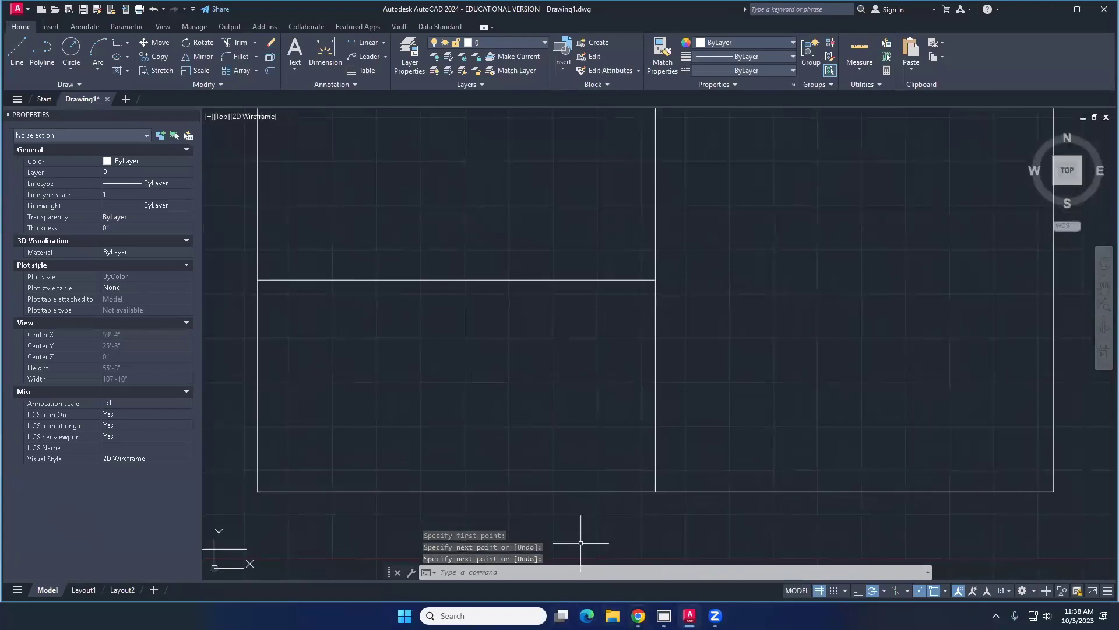
{"action": "key", "text": "alt+Tab"}
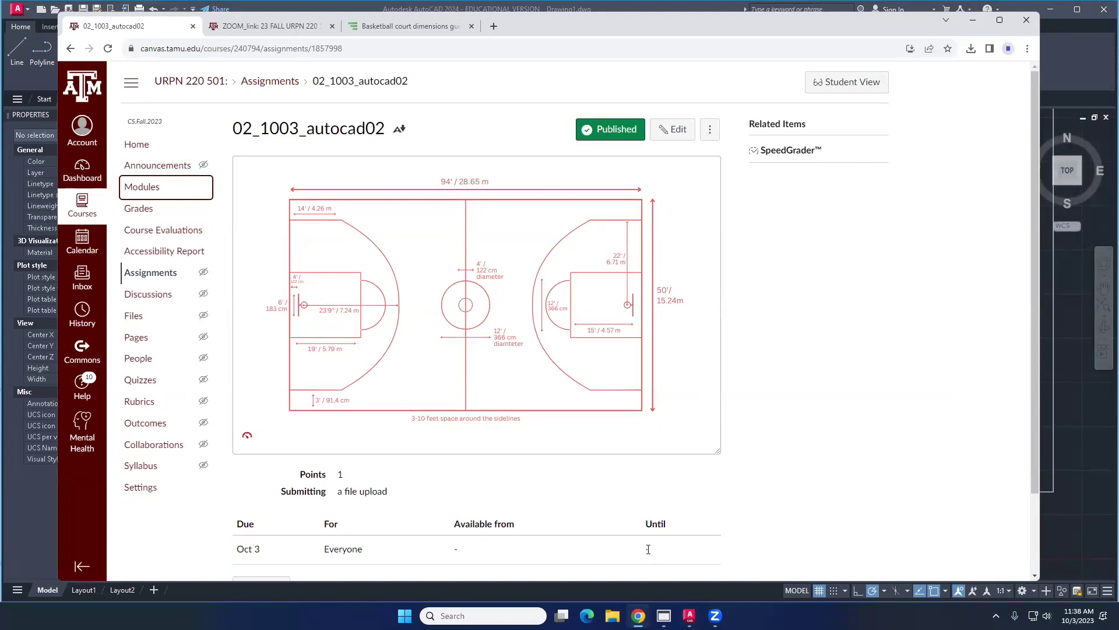
{"action": "key", "text": "alt+Tab"}
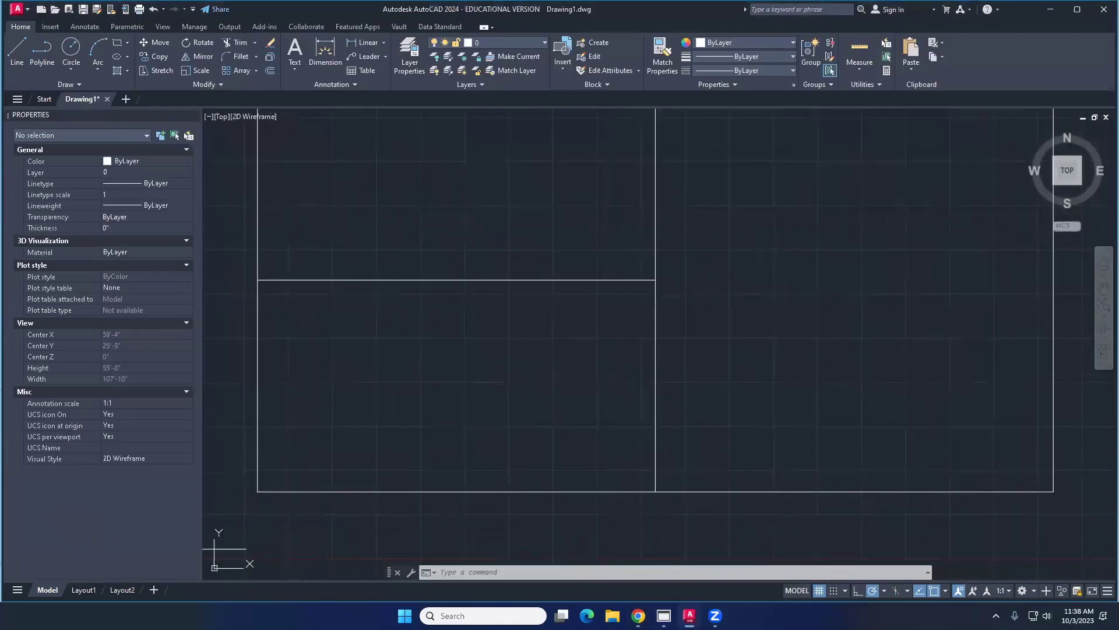
{"action": "scroll", "coordinate": [256, 266], "scroll_direction": "up", "scroll_amount": 8}
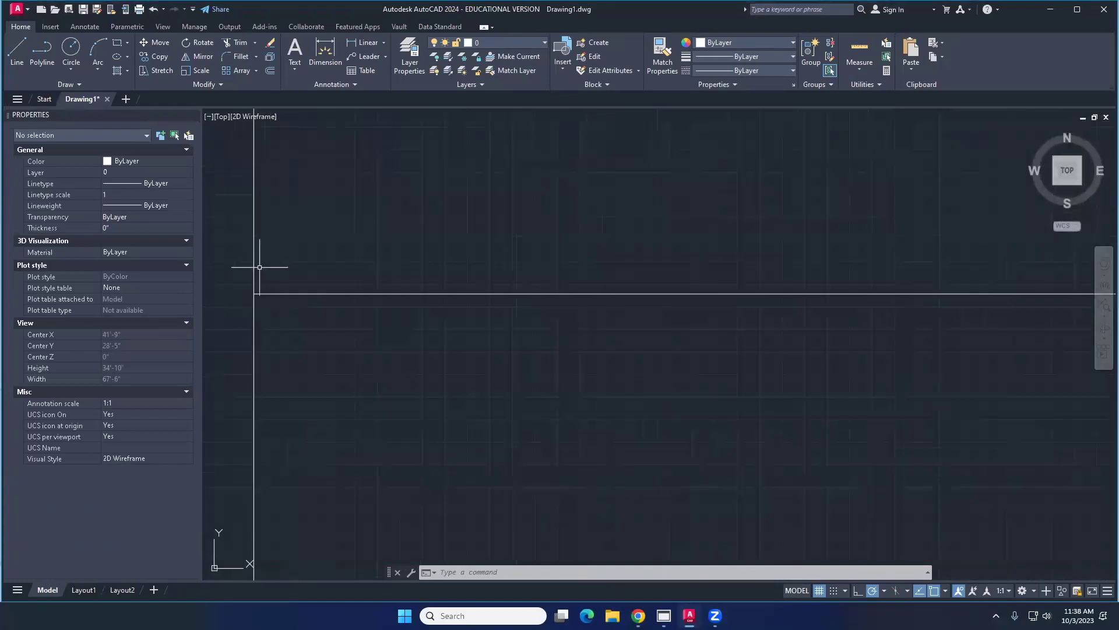
{"action": "middle_click_drag", "start_coordinate": [265, 267], "coordinate": [309, 245]}
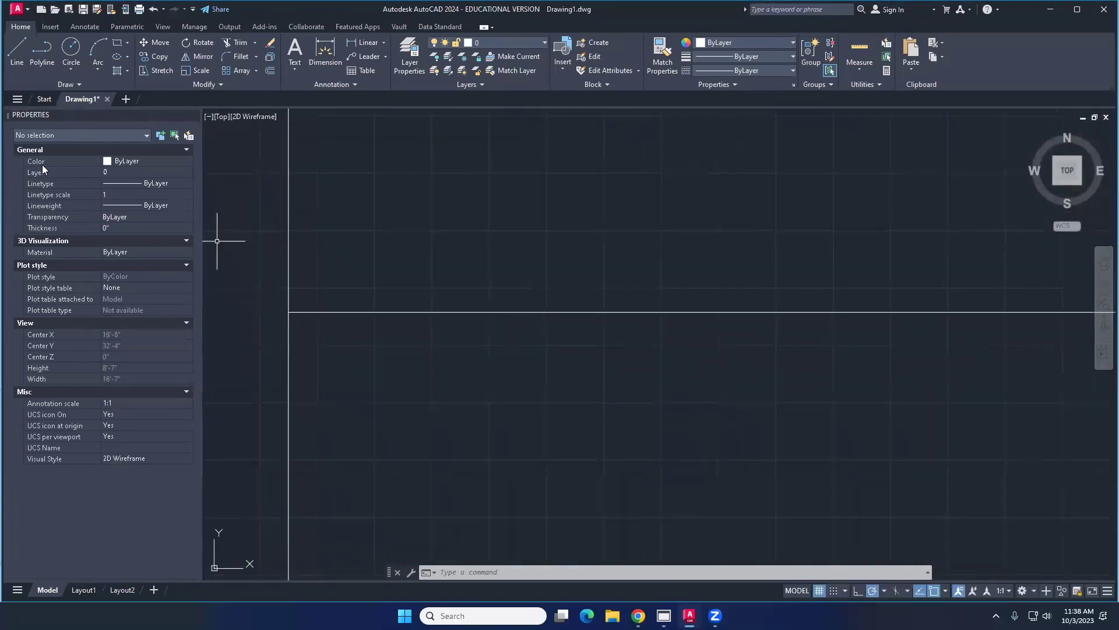
{"action": "left_click", "coordinate": [16, 64]}
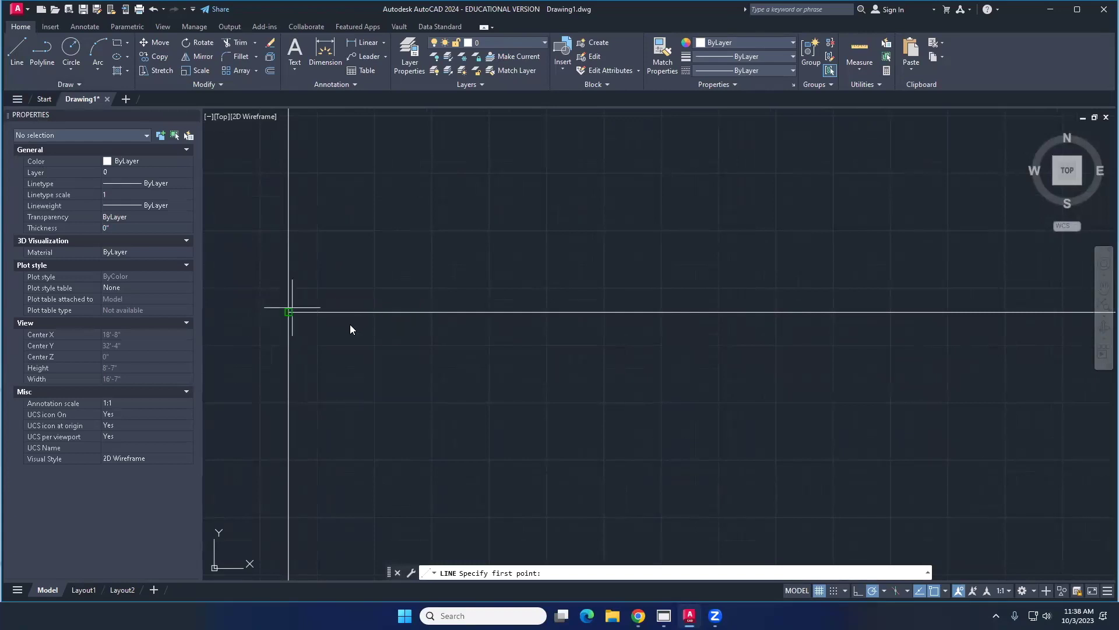
{"action": "left_click", "coordinate": [290, 310]}
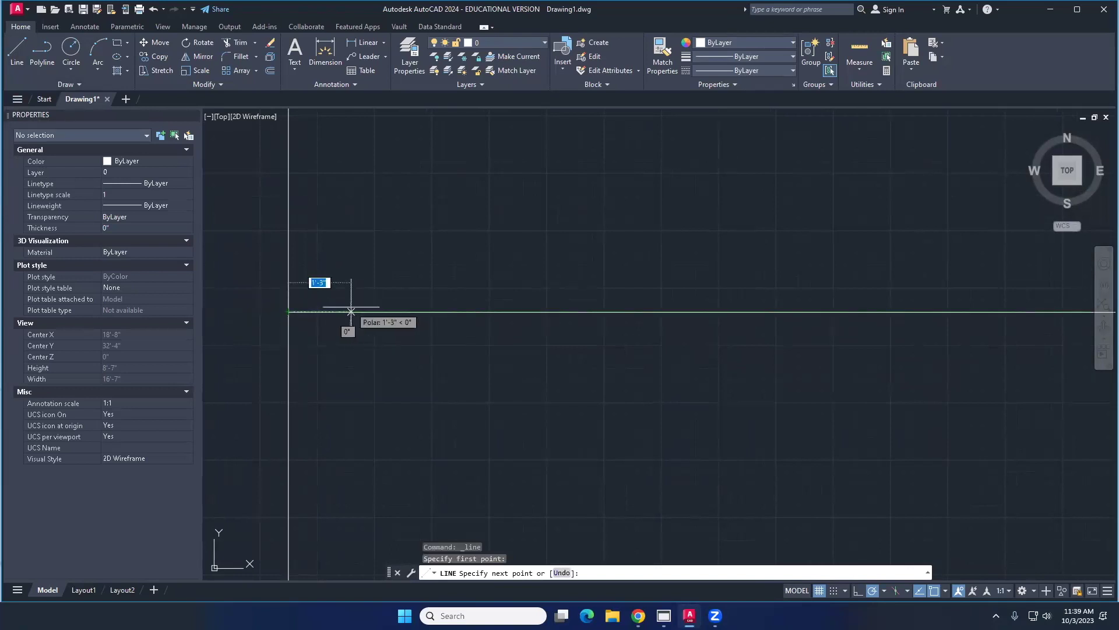
{"action": "type", "text": "1'"}
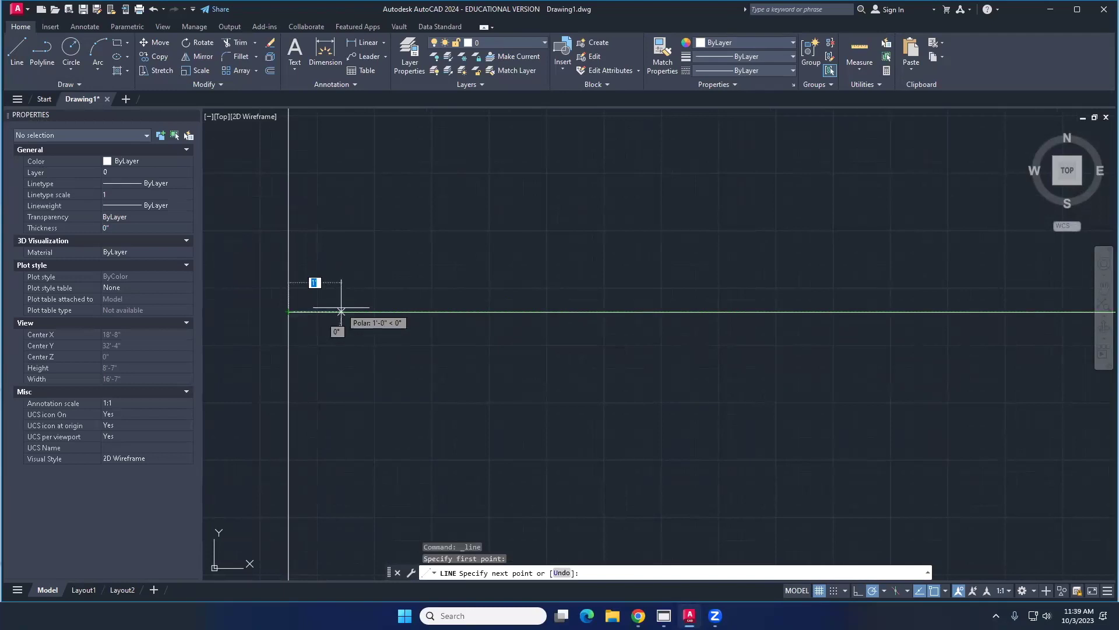
{"action": "type", "text": "4"}
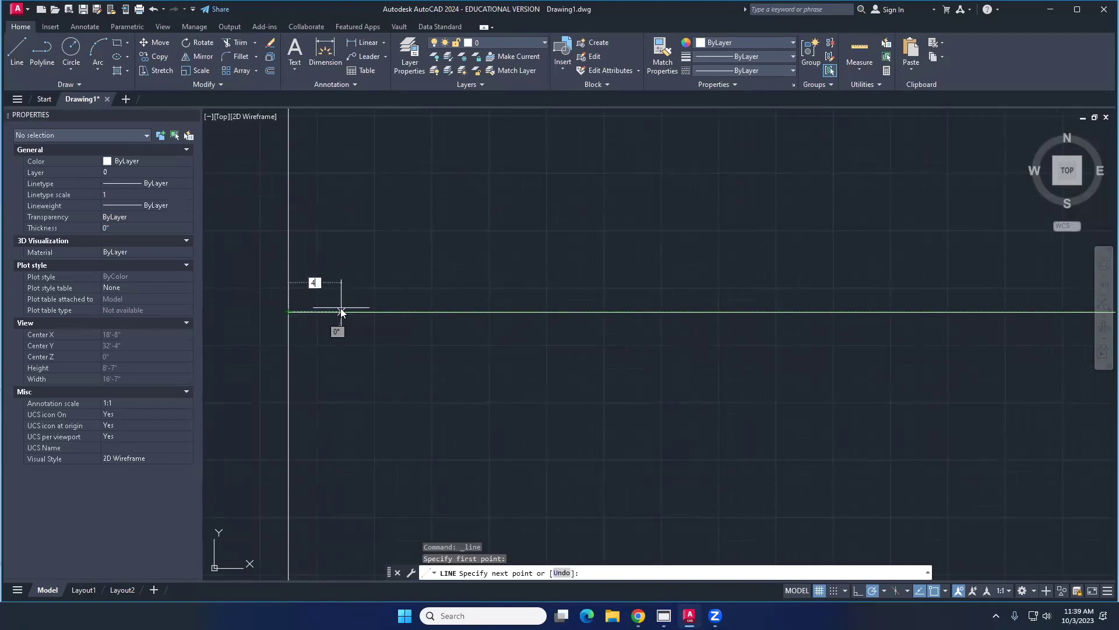
{"action": "type", "text": "'"}
{"action": "key", "text": "Return"}
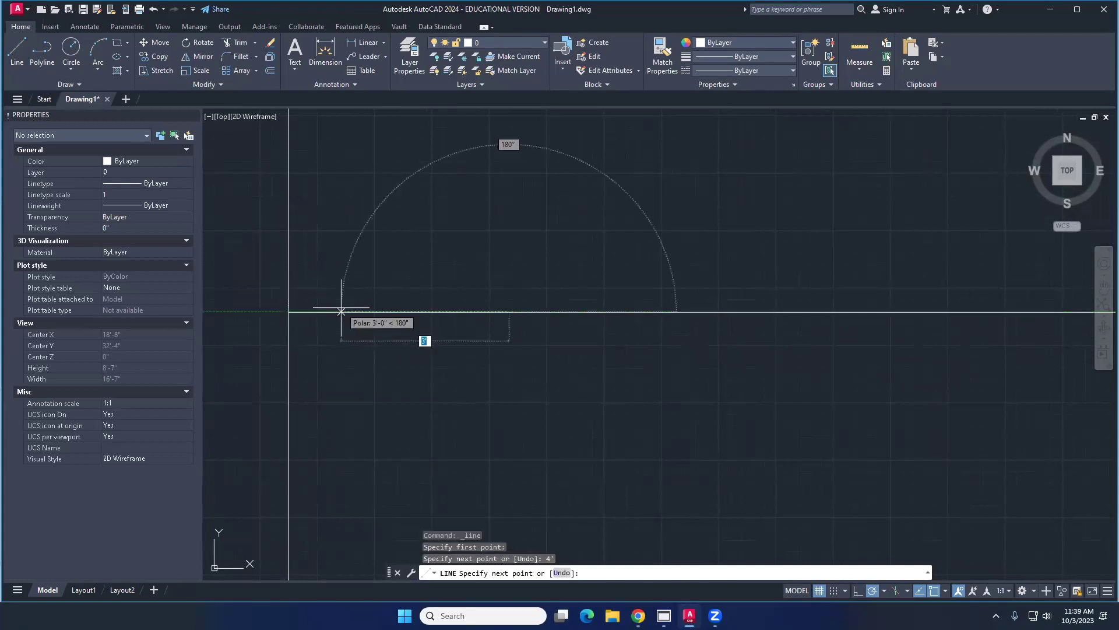
{"action": "key", "text": "Return"}
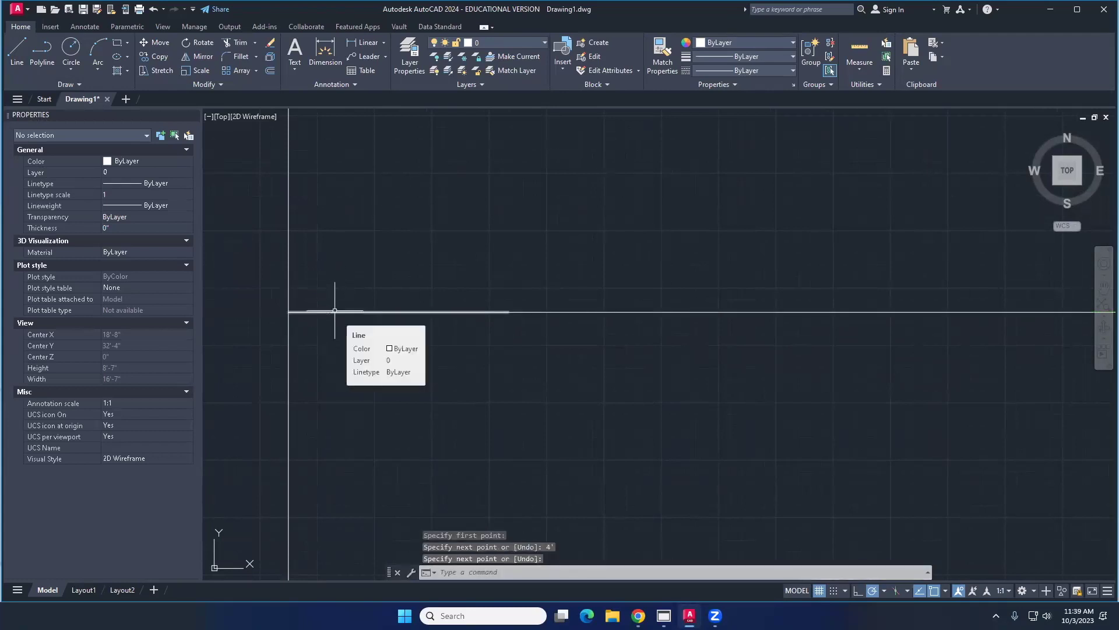
Step: Try to move the 4' line about 7" above the long horizontal guide line by its midpoint grip
{"action": "left_click", "coordinate": [334, 312]}
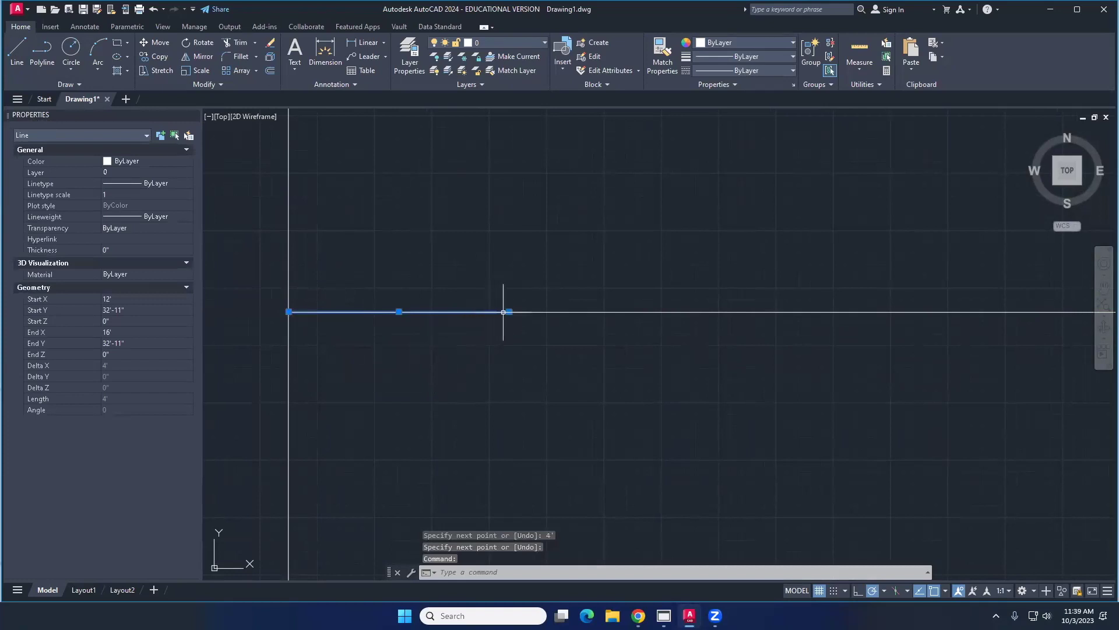
{"action": "mouse_move", "coordinate": [509, 313]}
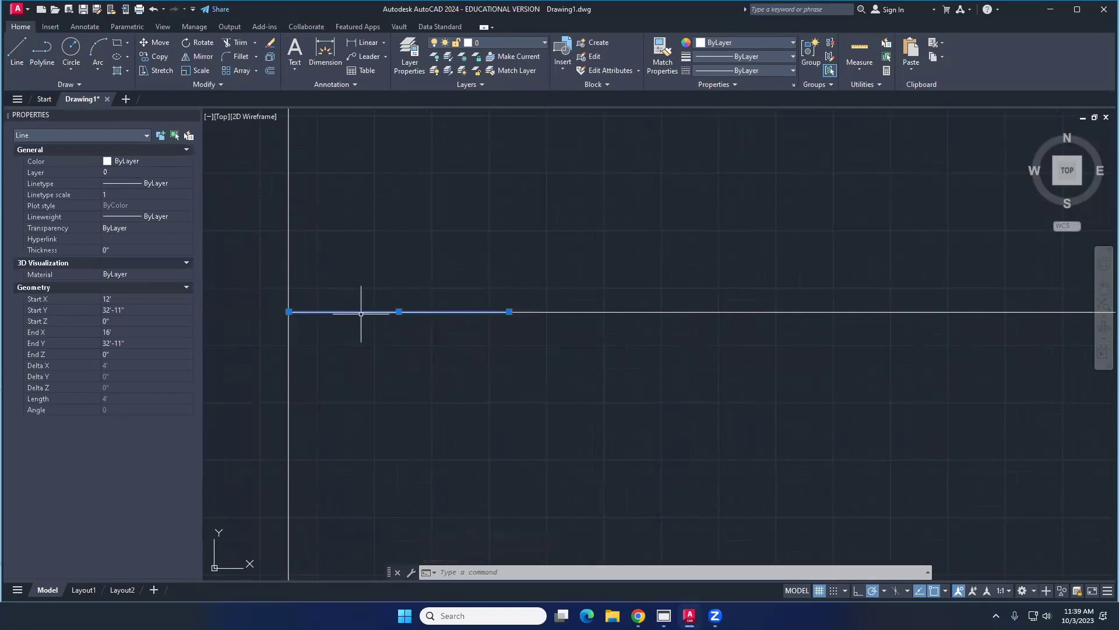
{"action": "left_click", "coordinate": [399, 312]}
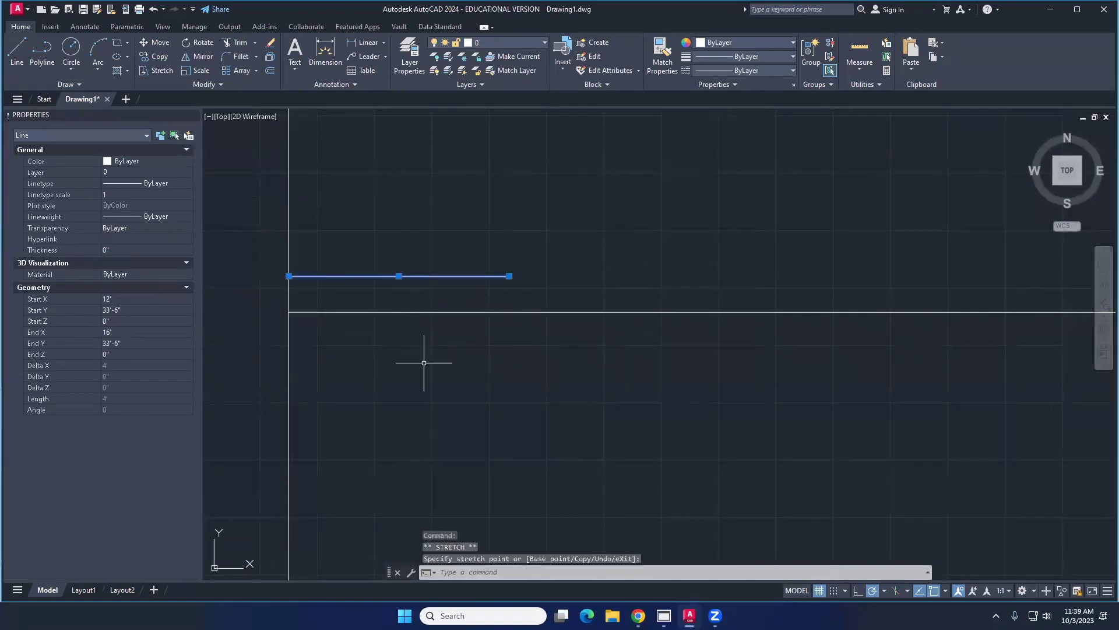
{"action": "key", "text": "Escape"}
{"action": "scroll", "coordinate": [420, 375], "scroll_direction": "down", "scroll_amount": 6}
{"action": "middle_click_drag", "start_coordinate": [420, 375], "coordinate": [368, 318]}
{"action": "scroll", "coordinate": [365, 319], "scroll_direction": "up", "scroll_amount": 4}
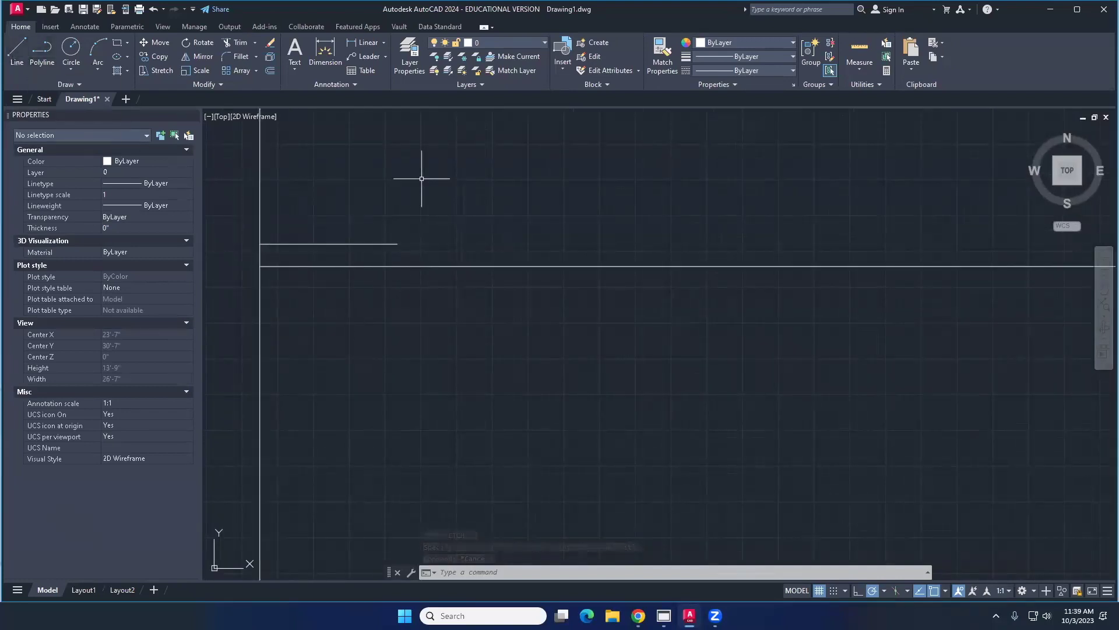
Step: Undo the grip move of the 4' line and check its position on the guide line
{"action": "key", "text": "ctrl+z"}
{"action": "key", "text": "ctrl+z"}
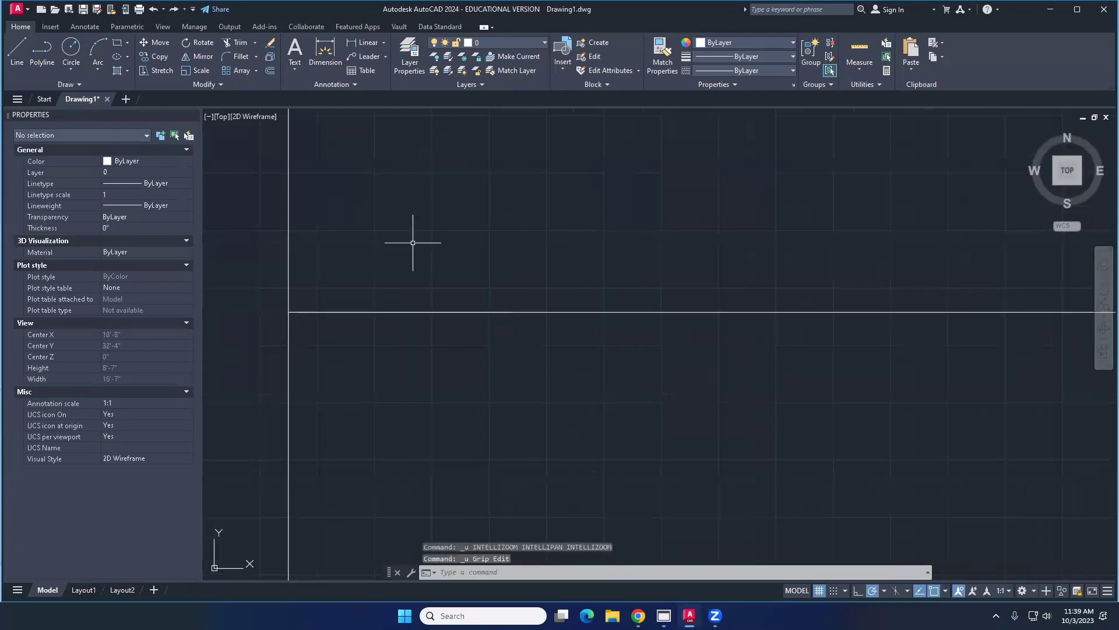
{"action": "left_click", "coordinate": [406, 312]}
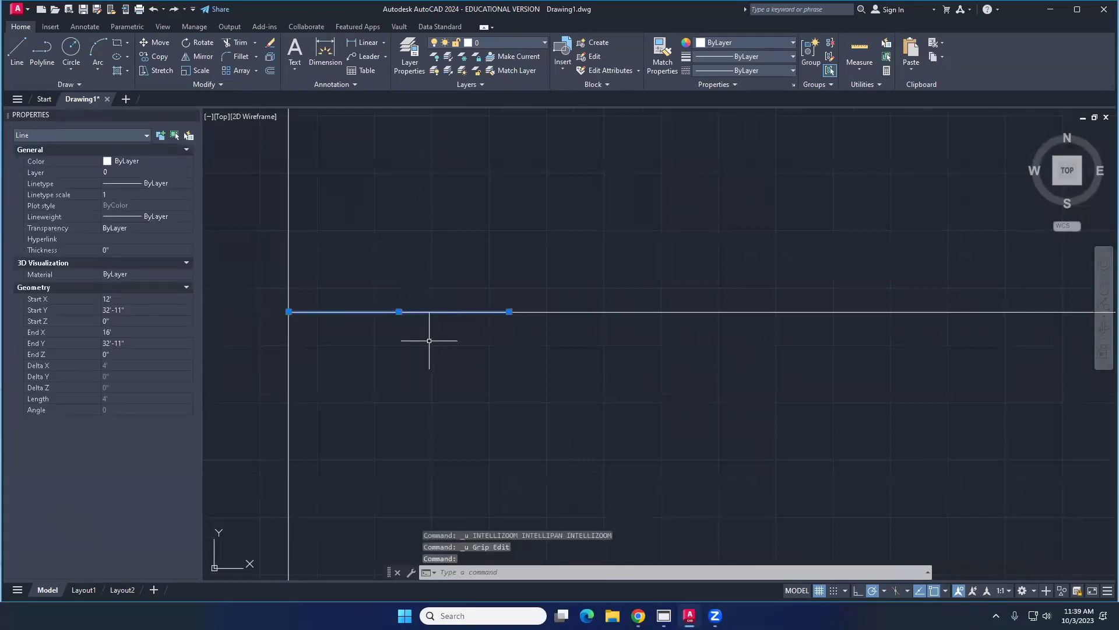
{"action": "key", "text": "Escape"}
Step: Erase the long horizontal guide line, keeping the 4' line at the court's left edge
{"action": "left_click", "coordinate": [681, 383]}
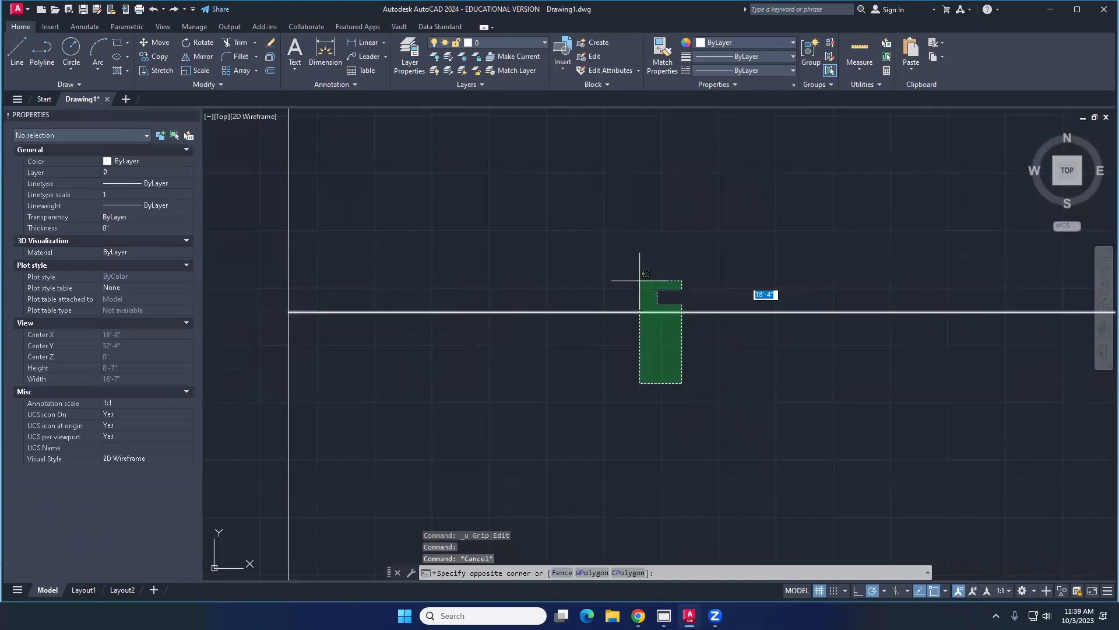
{"action": "left_click", "coordinate": [620, 262]}
{"action": "key", "text": "Delete"}
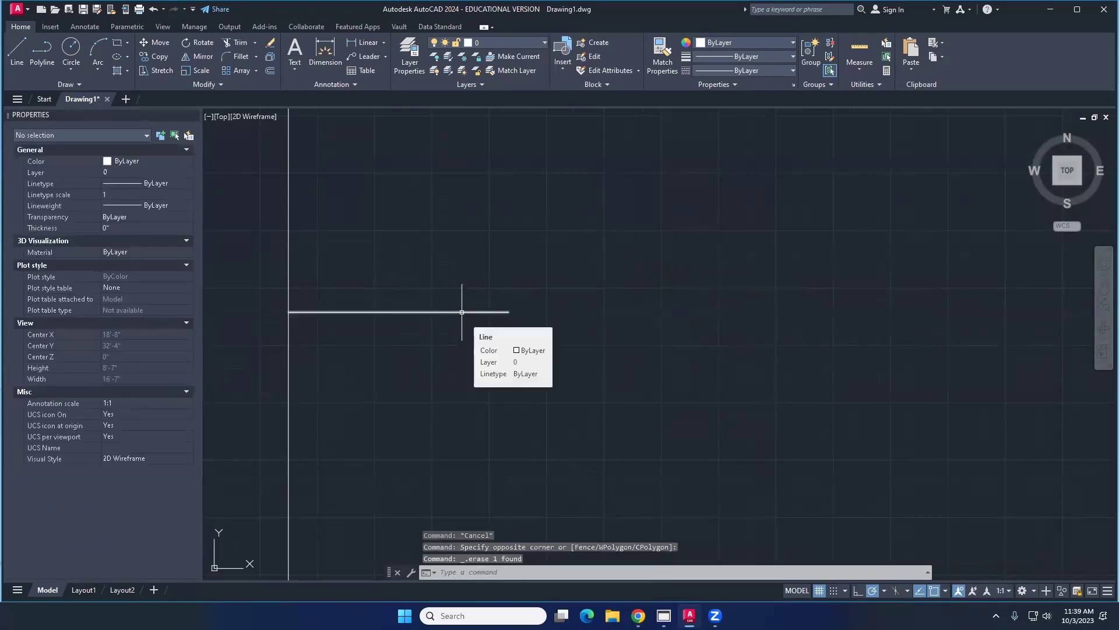
{"action": "scroll", "coordinate": [448, 378], "scroll_direction": "down", "scroll_amount": 4}
{"action": "middle_click_drag", "start_coordinate": [463, 390], "coordinate": [373, 270]}
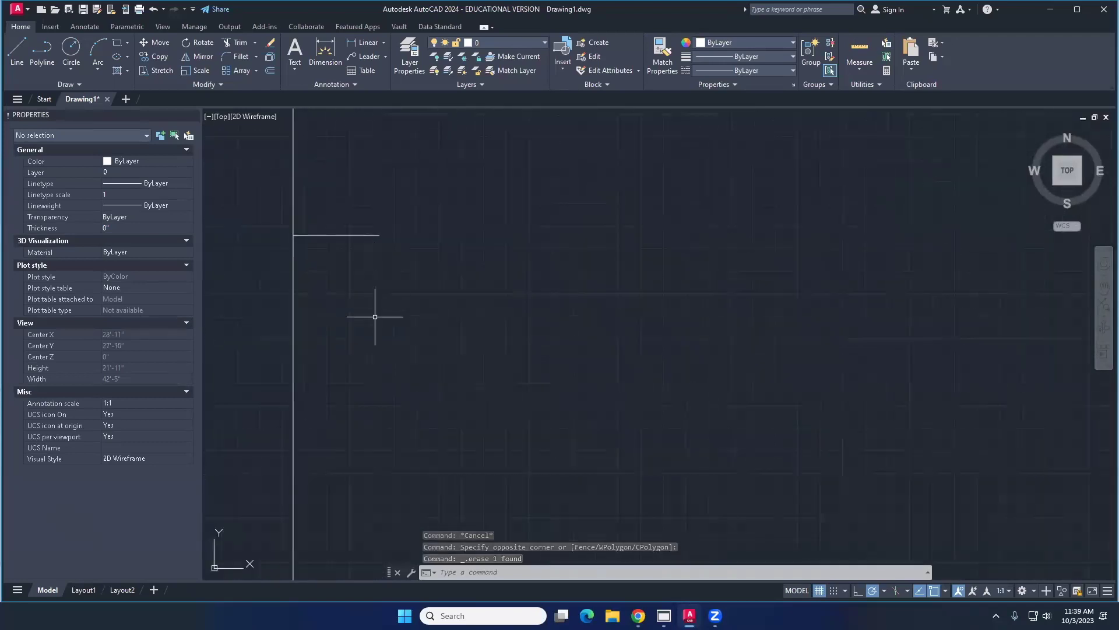
Step: Draw a 5" wide by 6' tall backboard rectangle upward from the right end of the 4' line
{"action": "left_click", "coordinate": [116, 44]}
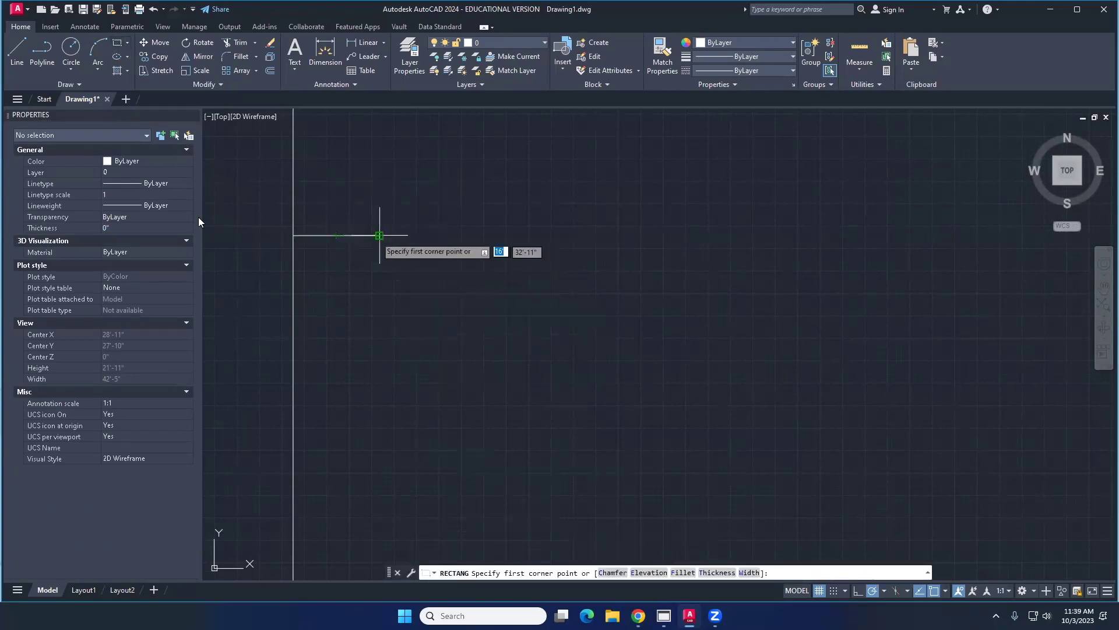
{"action": "left_click", "coordinate": [17, 52]}
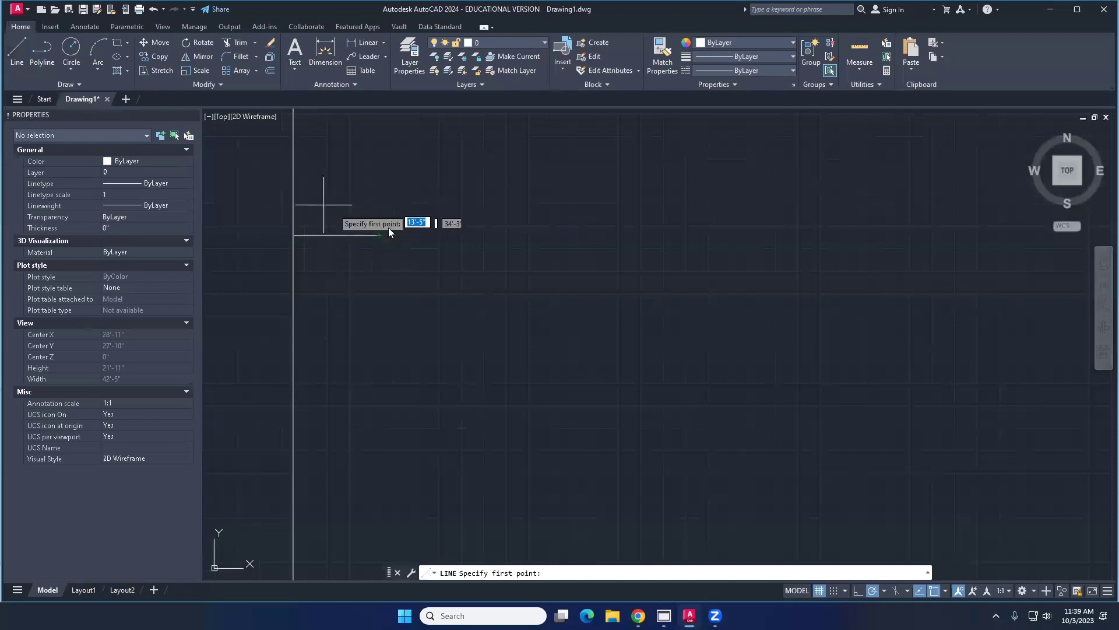
{"action": "left_click", "coordinate": [119, 45]}
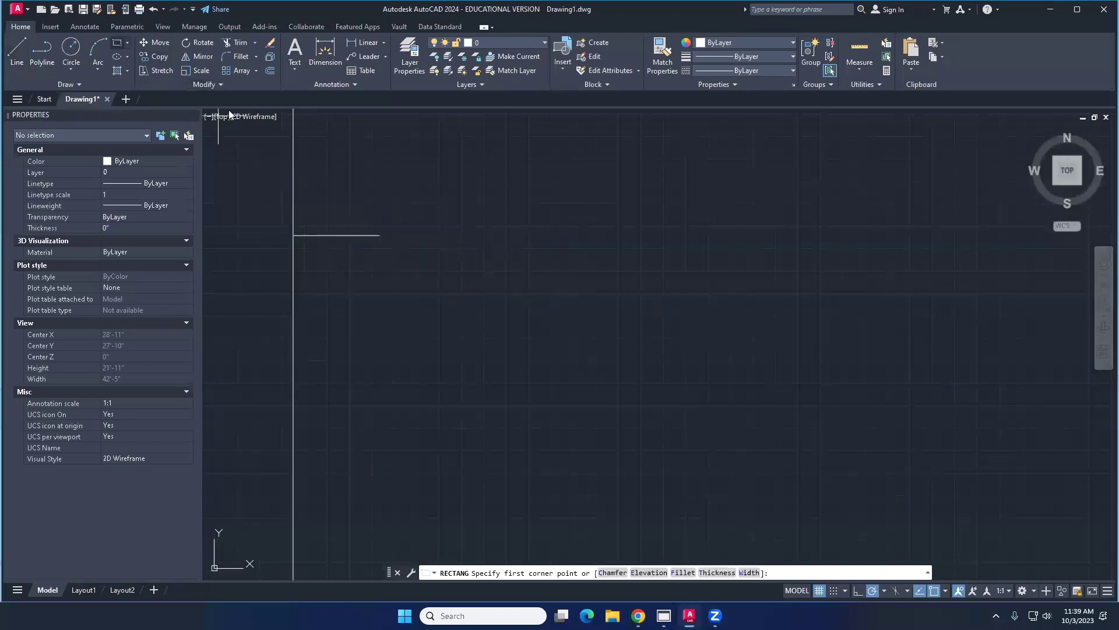
{"action": "left_click", "coordinate": [380, 235]}
{"action": "middle_click_drag", "start_coordinate": [390, 139], "coordinate": [397, 255]}
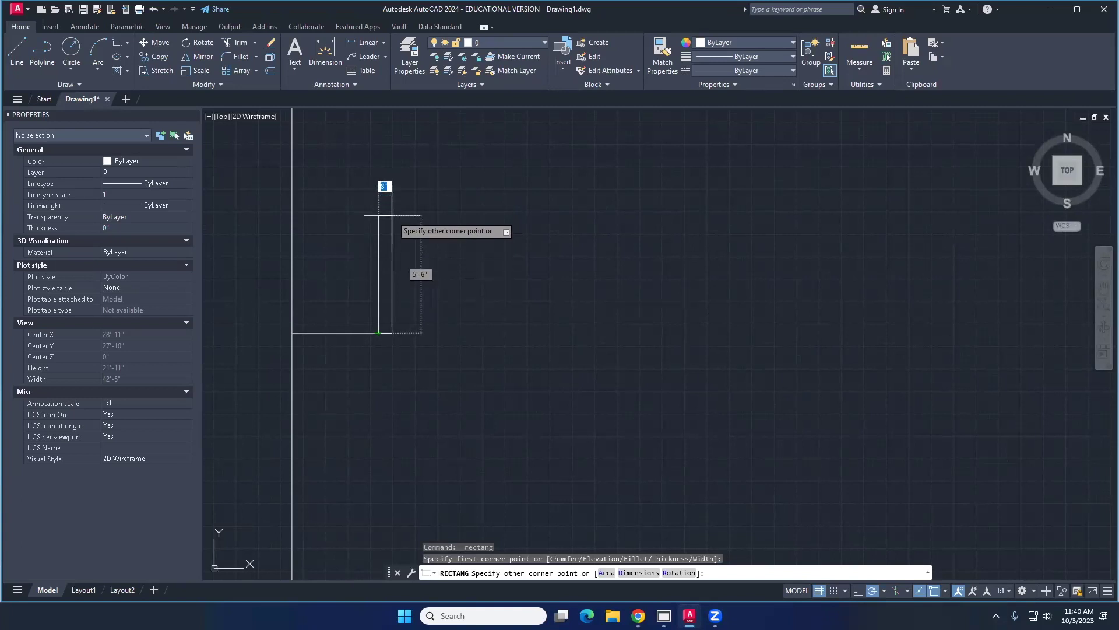
{"action": "type", "text": "\""}
{"action": "key", "text": "Tab"}
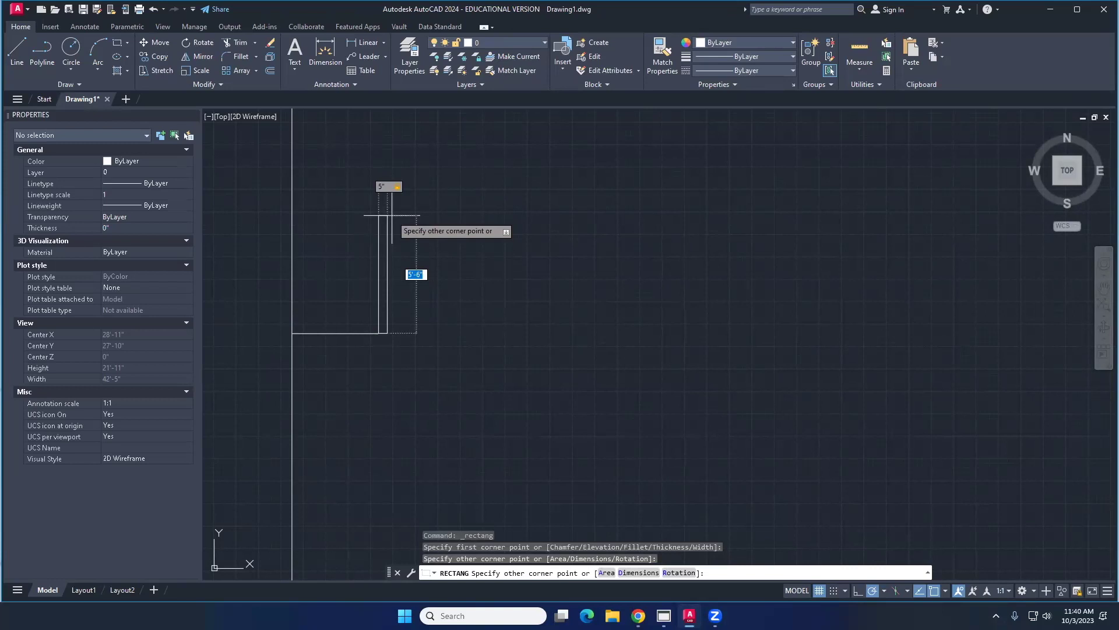
{"action": "type", "text": "6'"}
{"action": "key", "text": "Return"}
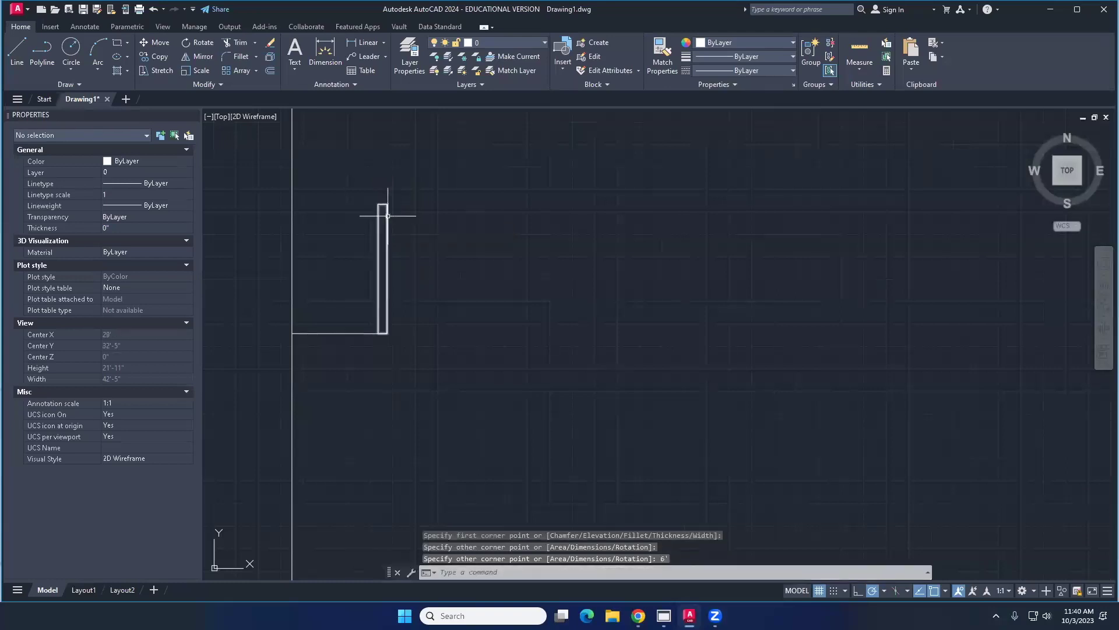
Step: Try moving the backboard rectangle by its left edge's midpoint to the right end of the 4' line, and undo the move
{"action": "left_click", "coordinate": [387, 213]}
{"action": "mouse_move", "coordinate": [379, 204]}
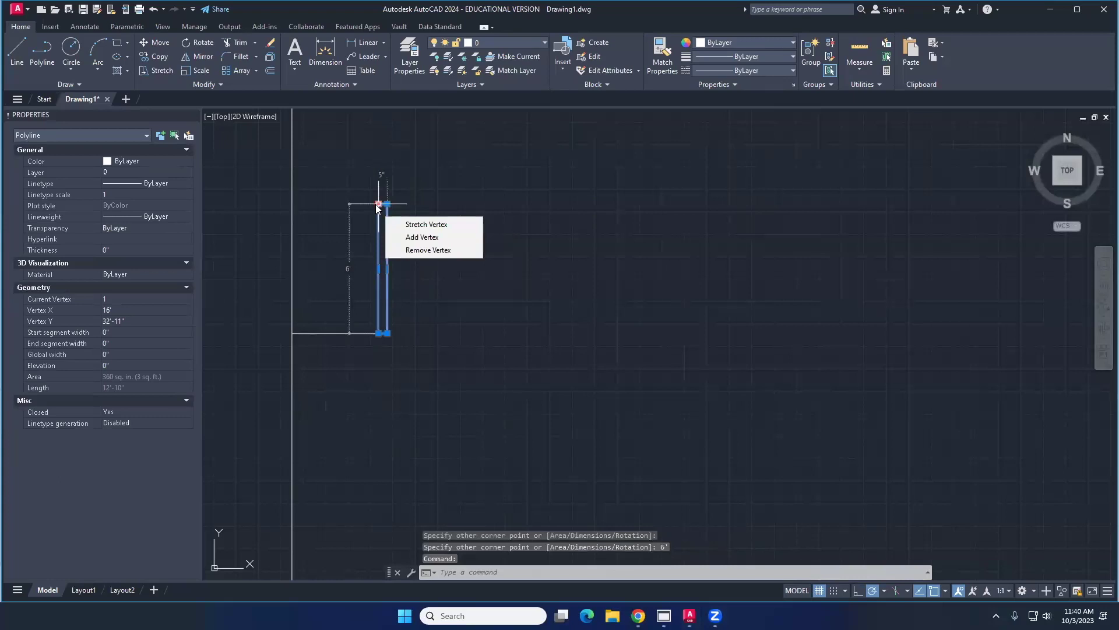
{"action": "left_click", "coordinate": [155, 43]}
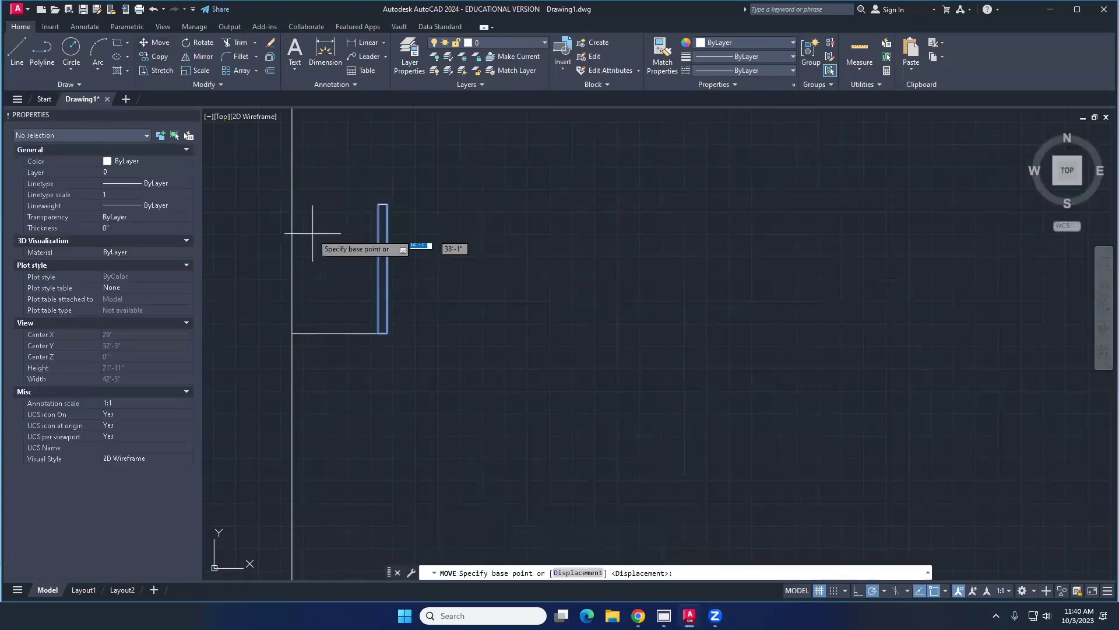
{"action": "left_click", "coordinate": [378, 268]}
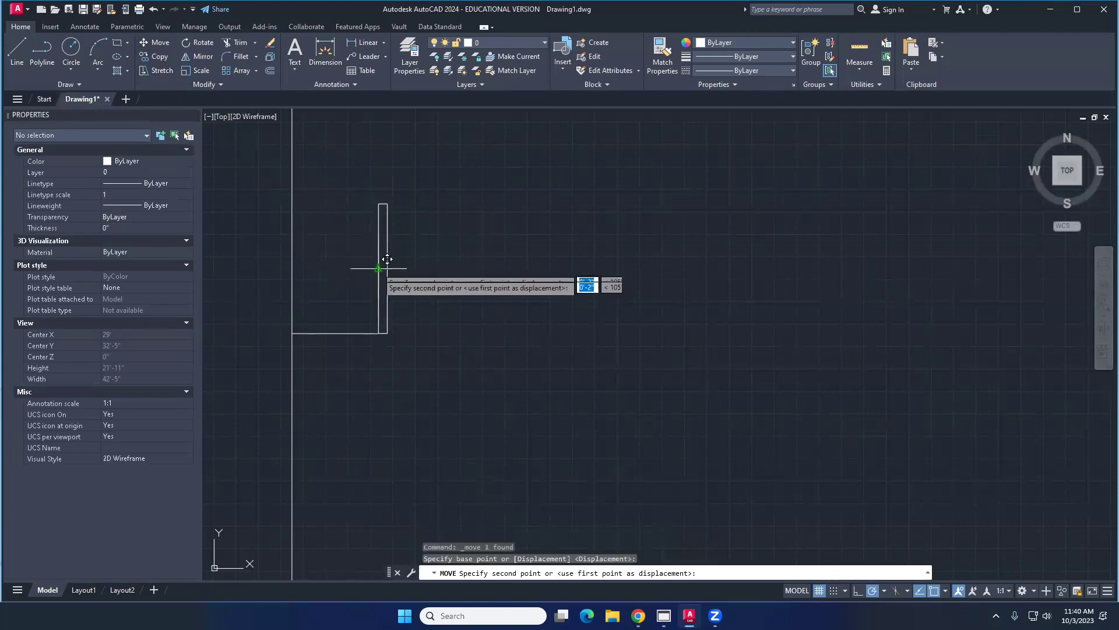
{"action": "left_click", "coordinate": [383, 326]}
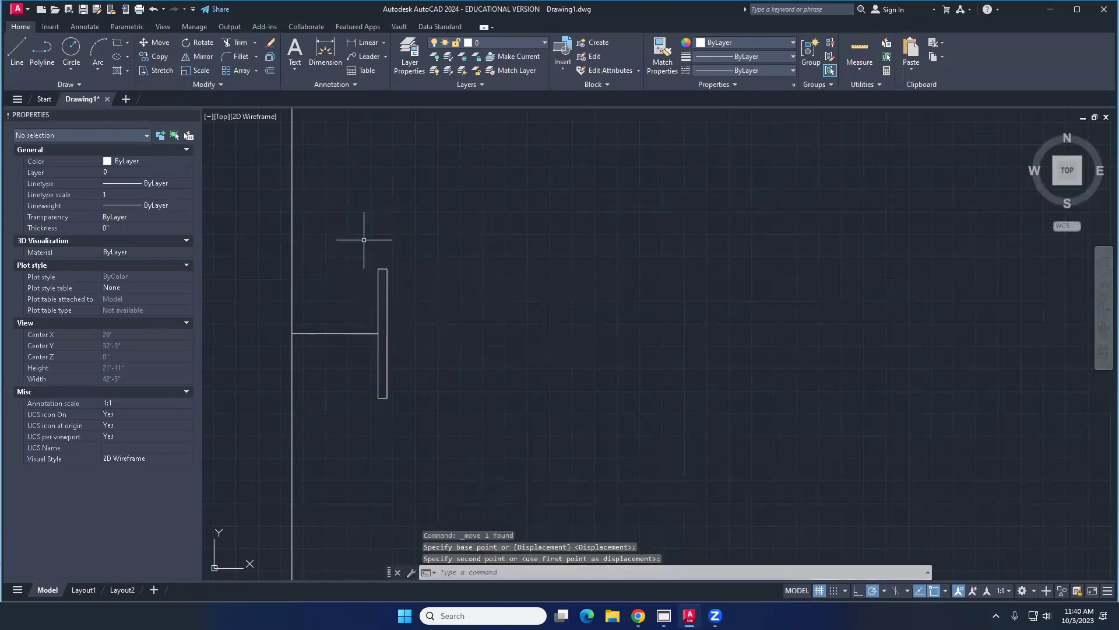
{"action": "key", "text": "ctrl+z"}
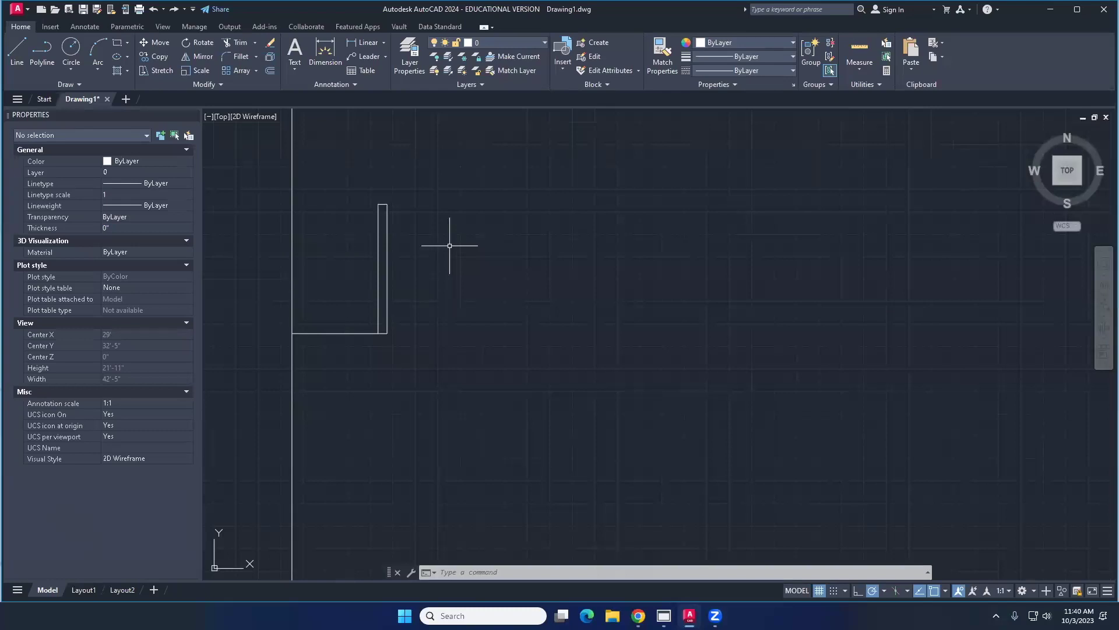
{"action": "left_click", "coordinate": [158, 44]}
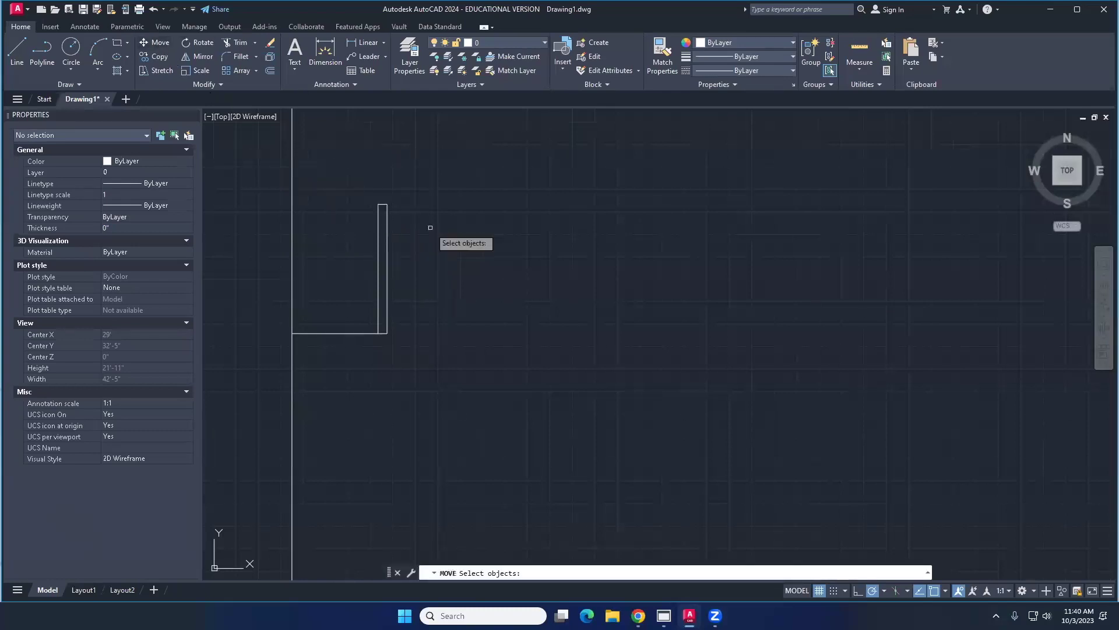
{"action": "left_click", "coordinate": [387, 252]}
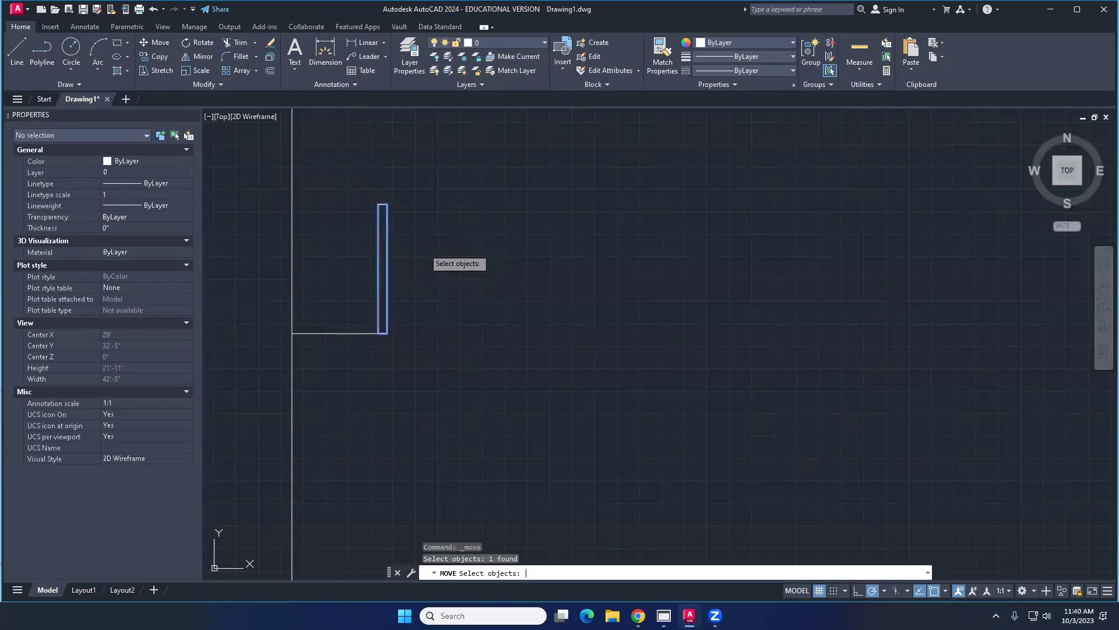
{"action": "key", "text": "Return"}
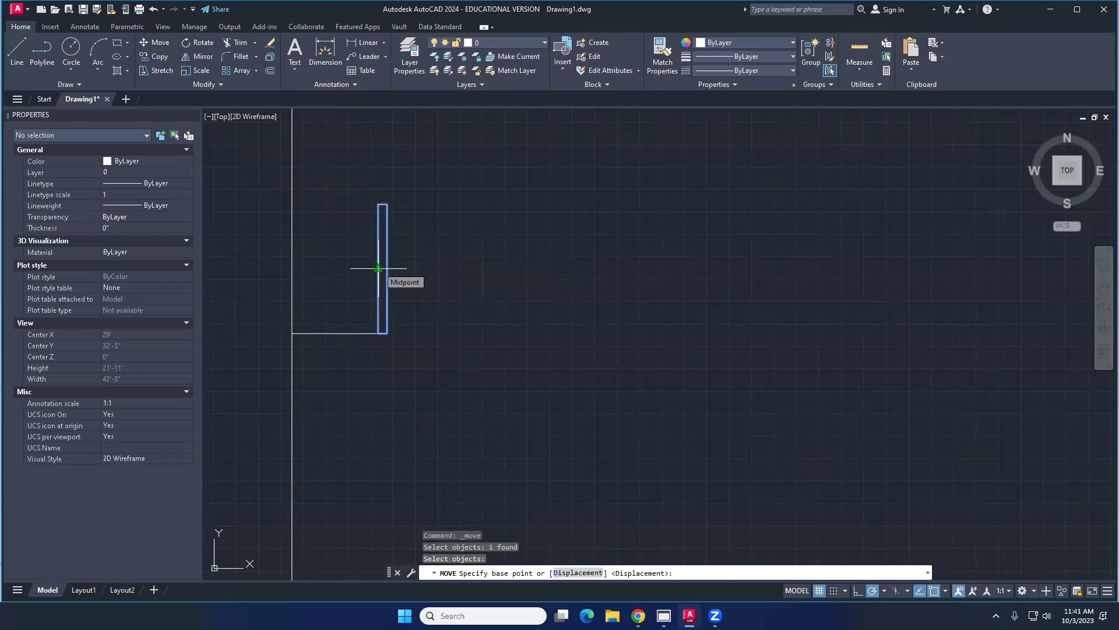
{"action": "left_click", "coordinate": [378, 204]}
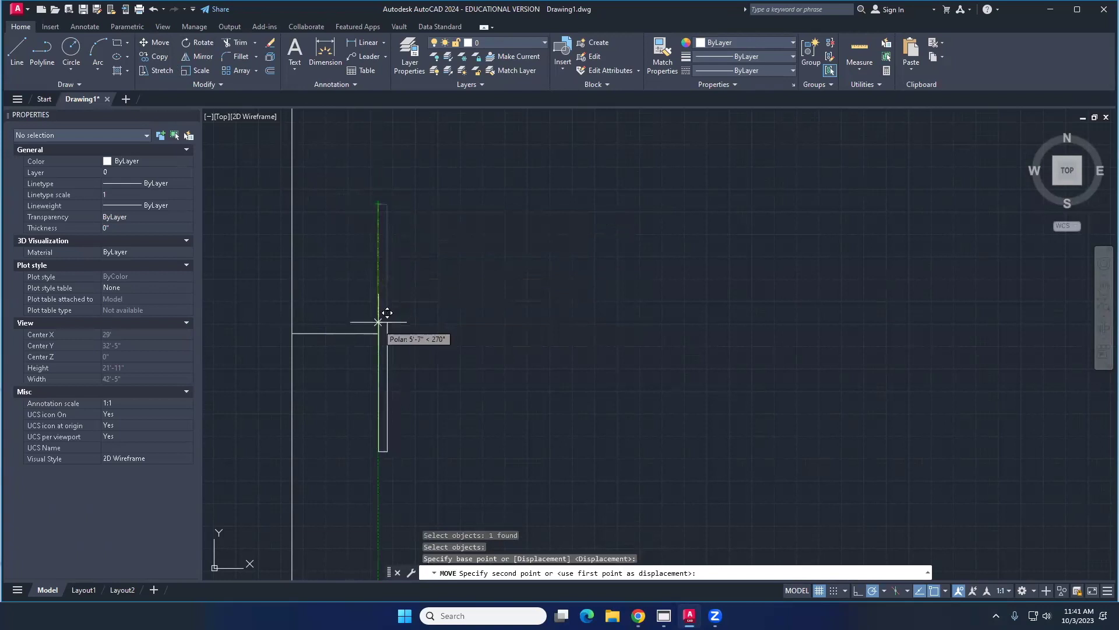
{"action": "key", "text": "Escape"}
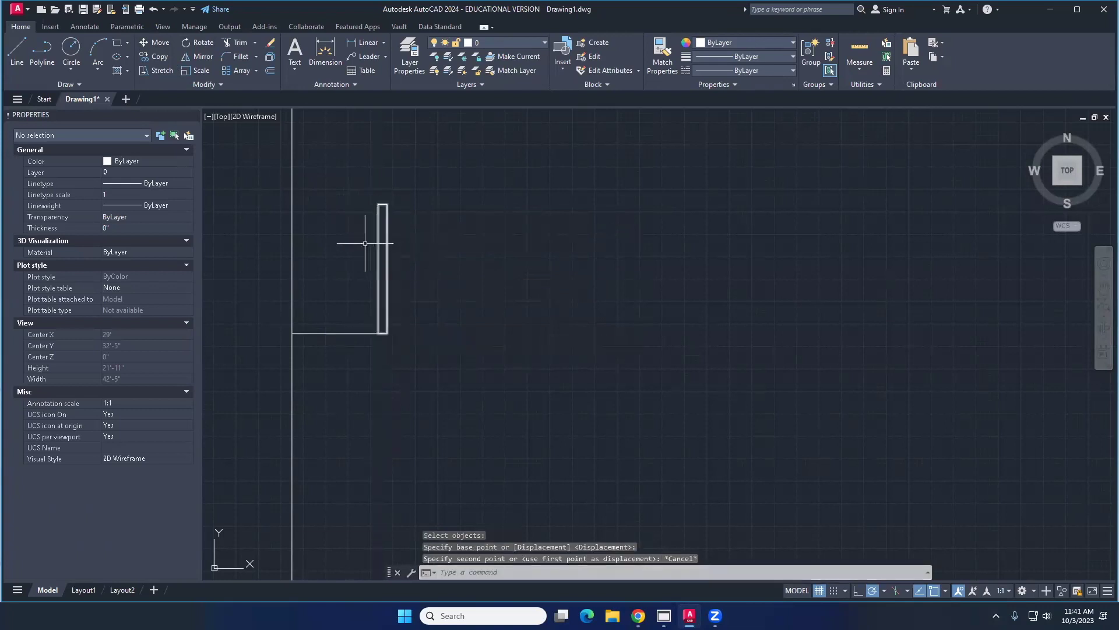
{"action": "left_click", "coordinate": [161, 43]}
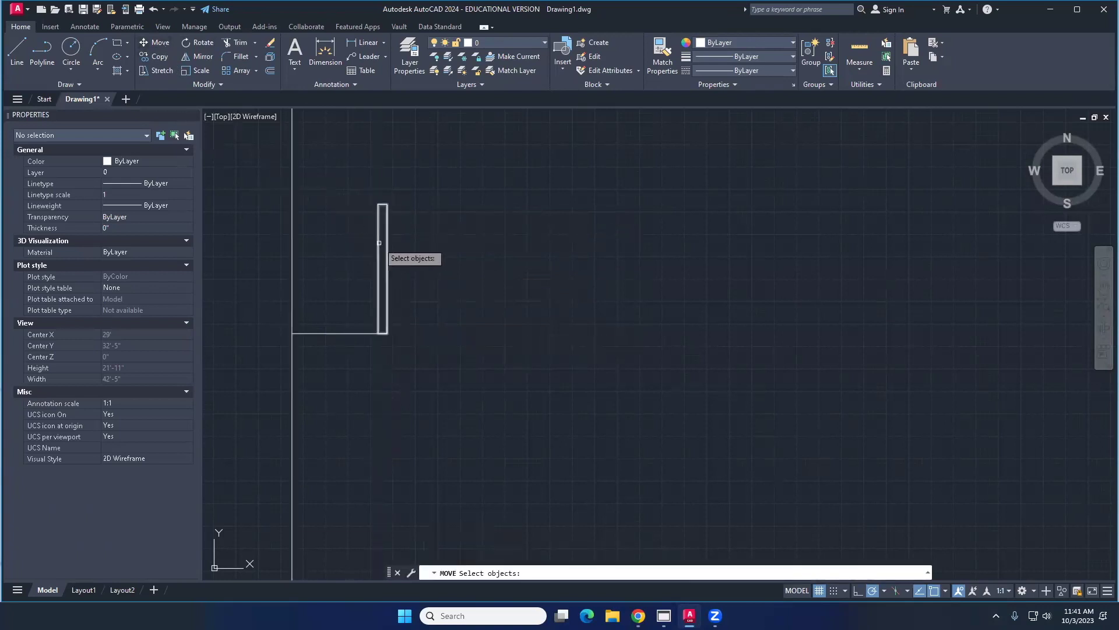
{"action": "left_click", "coordinate": [378, 257]}
{"action": "key", "text": "Return"}
{"action": "left_click", "coordinate": [386, 260]}
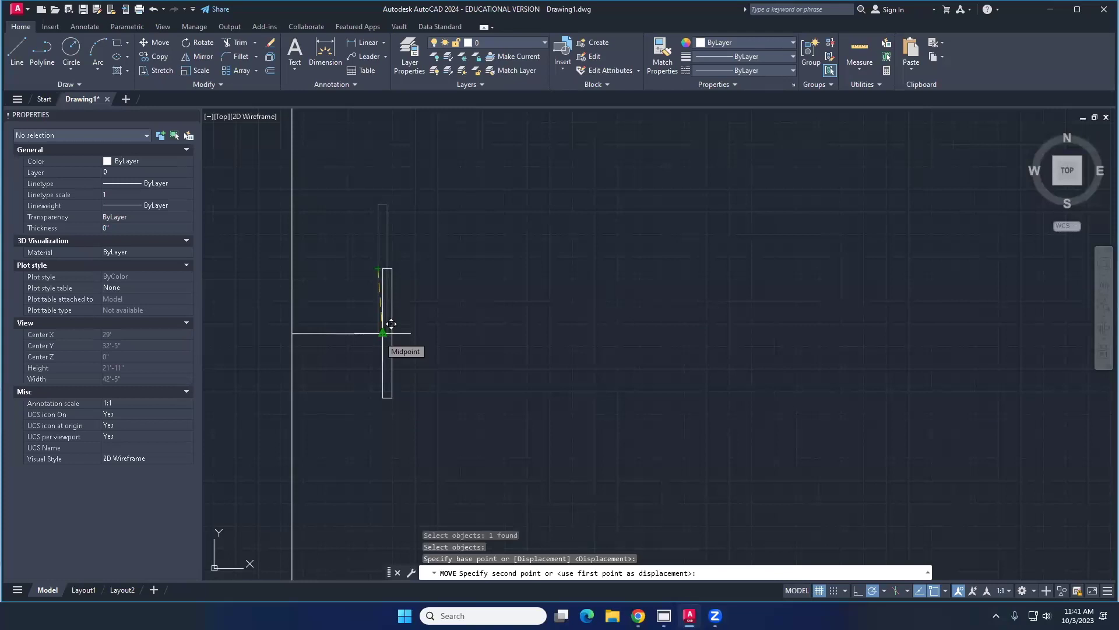
{"action": "key", "text": "Escape"}
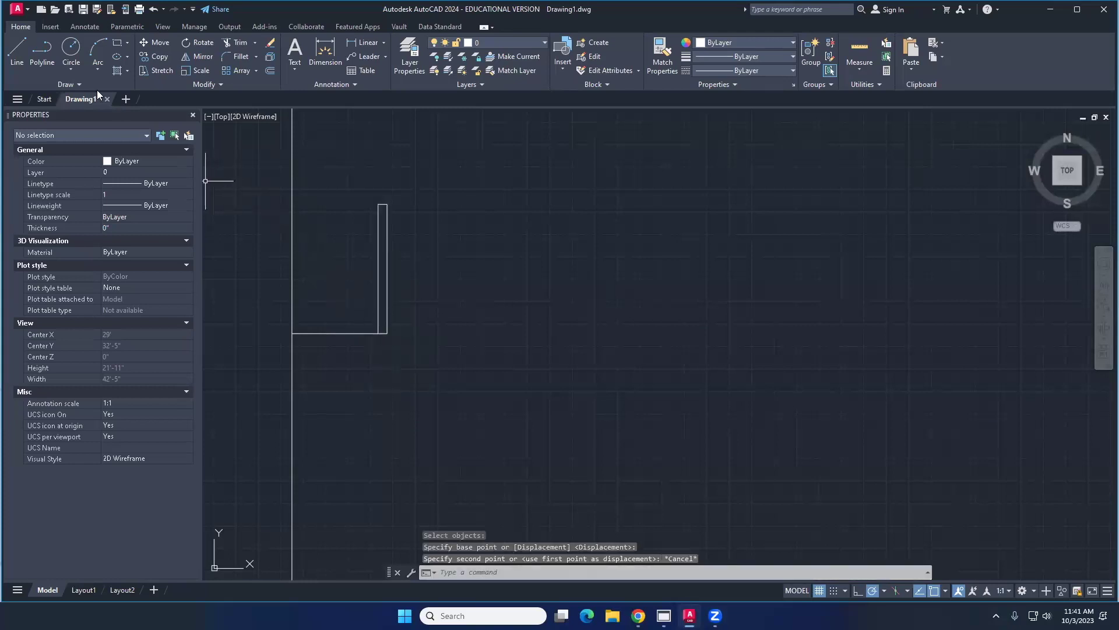
{"action": "left_click", "coordinate": [155, 42]}
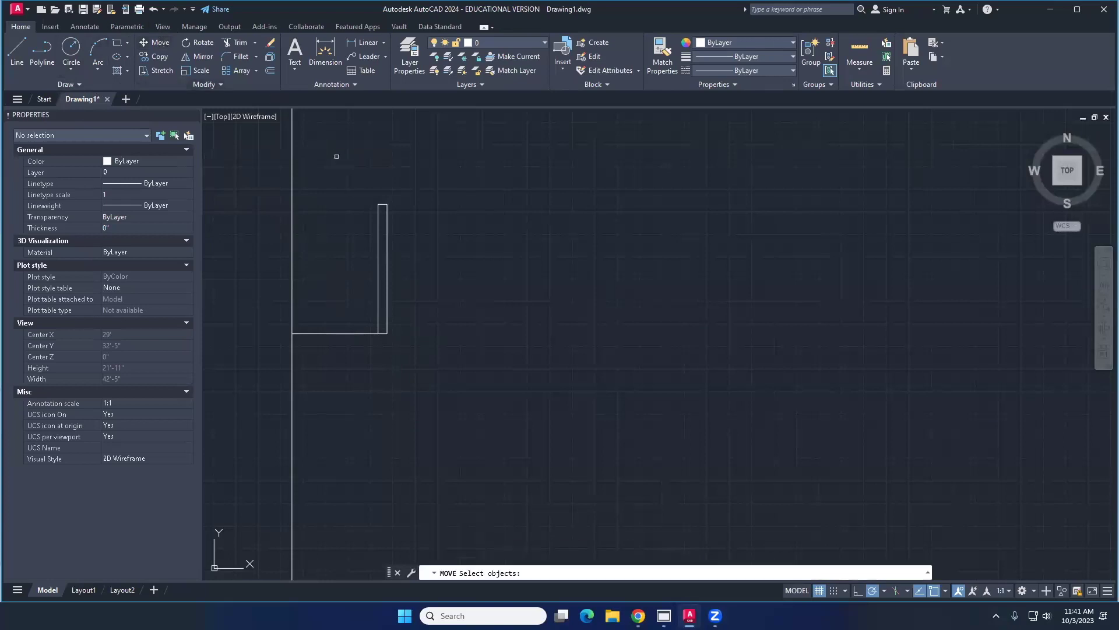
{"action": "left_click", "coordinate": [386, 246]}
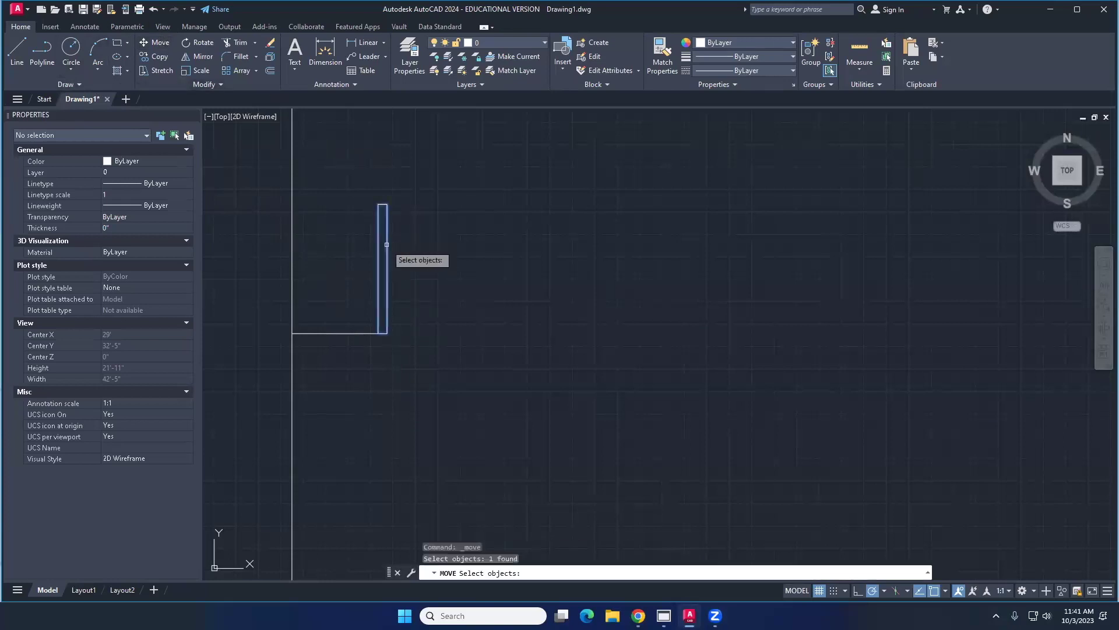
{"action": "key", "text": "Return"}
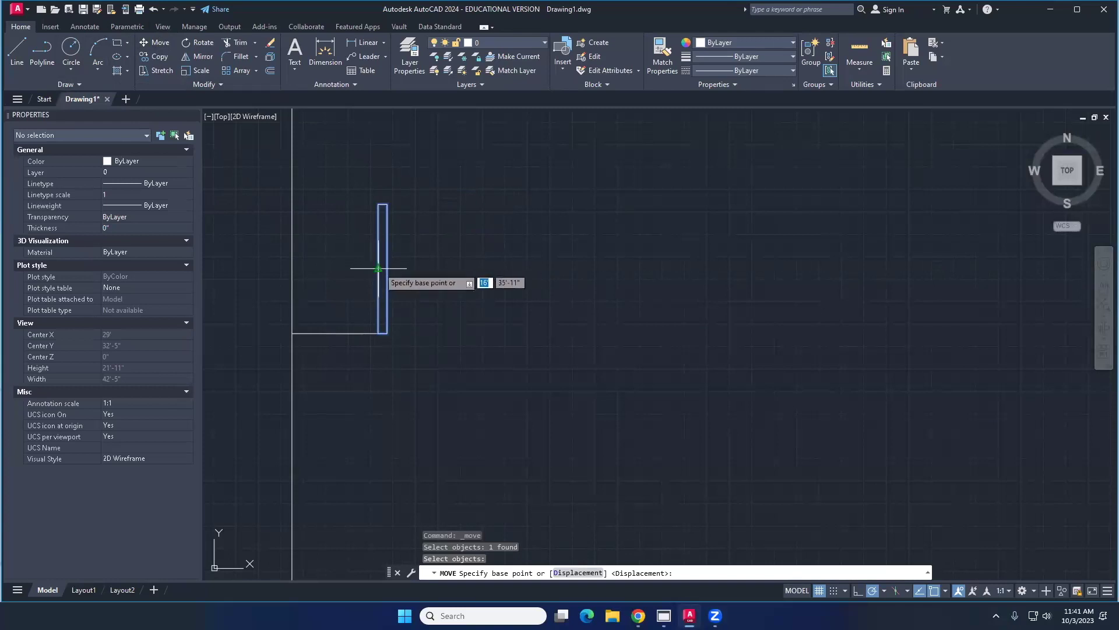
{"action": "left_click", "coordinate": [379, 269]}
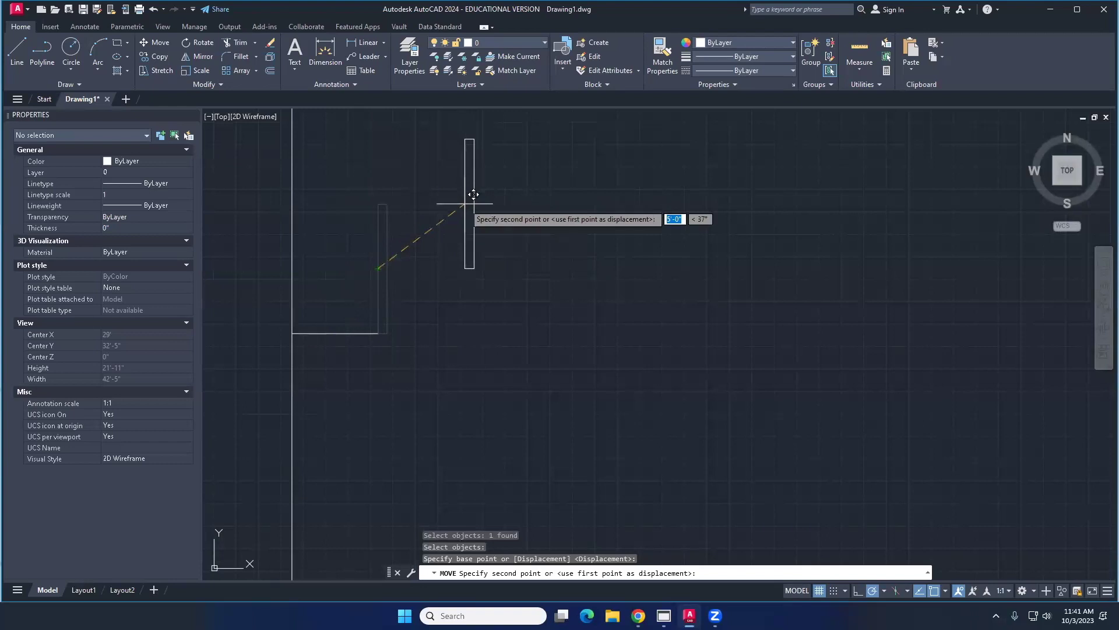
{"action": "key", "text": "Escape"}
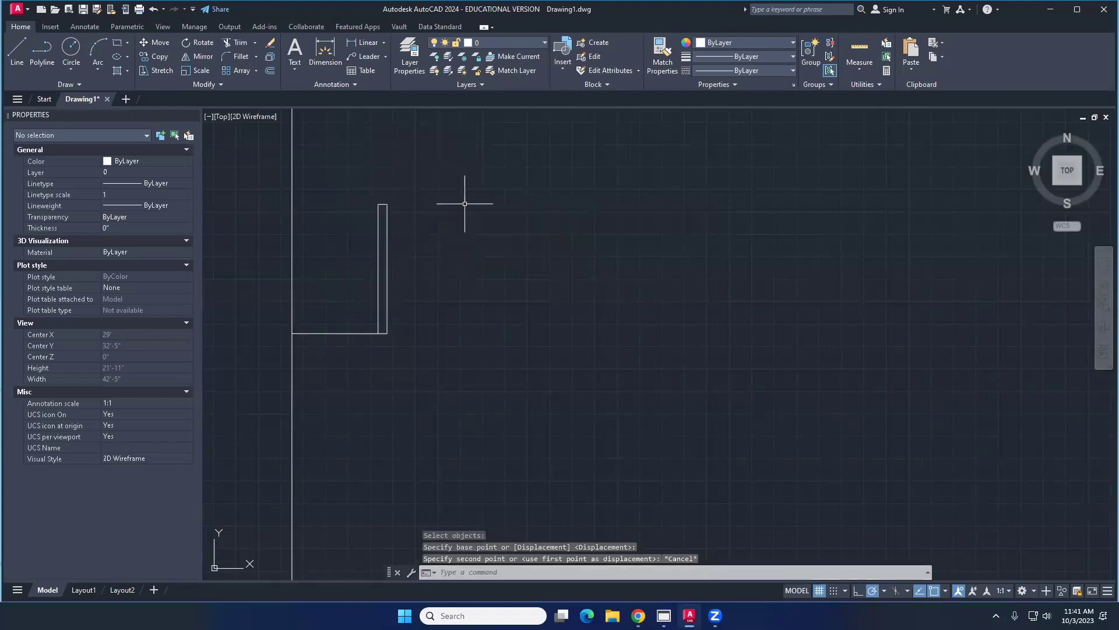
Step: Move the backboard rectangle by the midpoint of its left edge onto the free end of the horizontal support line
{"action": "left_click", "coordinate": [434, 246]}
{"action": "left_click", "coordinate": [357, 184]}
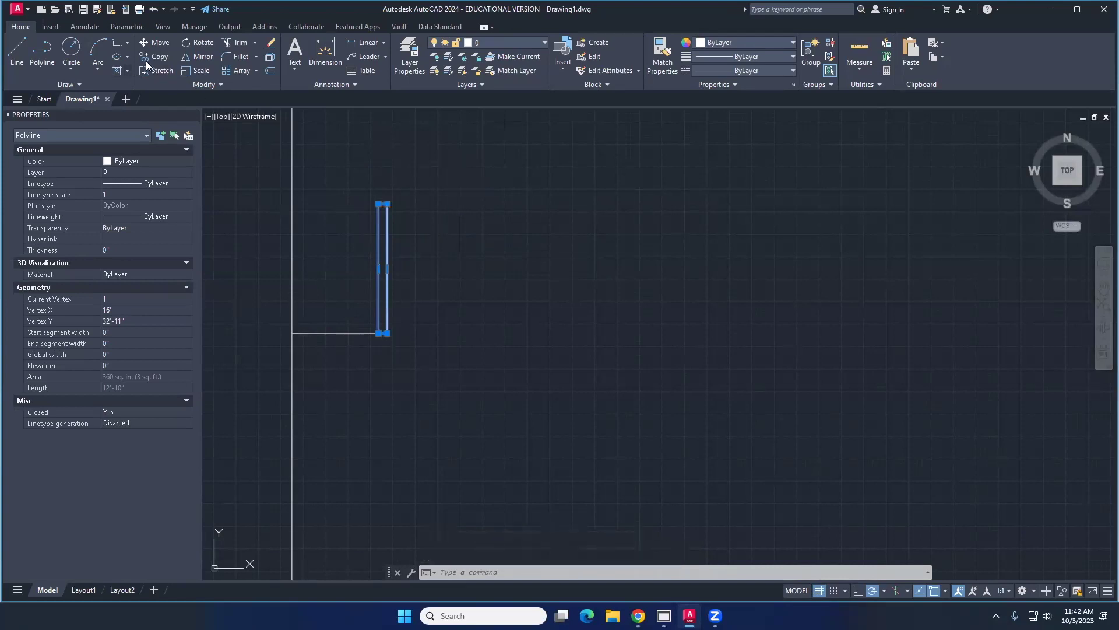
{"action": "left_click", "coordinate": [163, 44]}
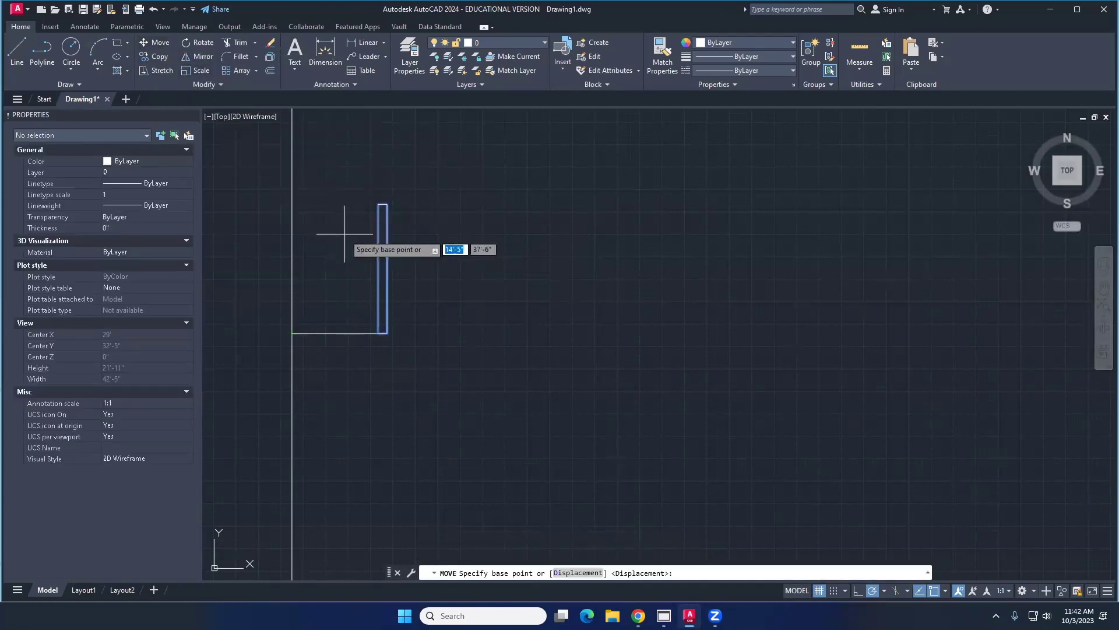
{"action": "left_click", "coordinate": [378, 269]}
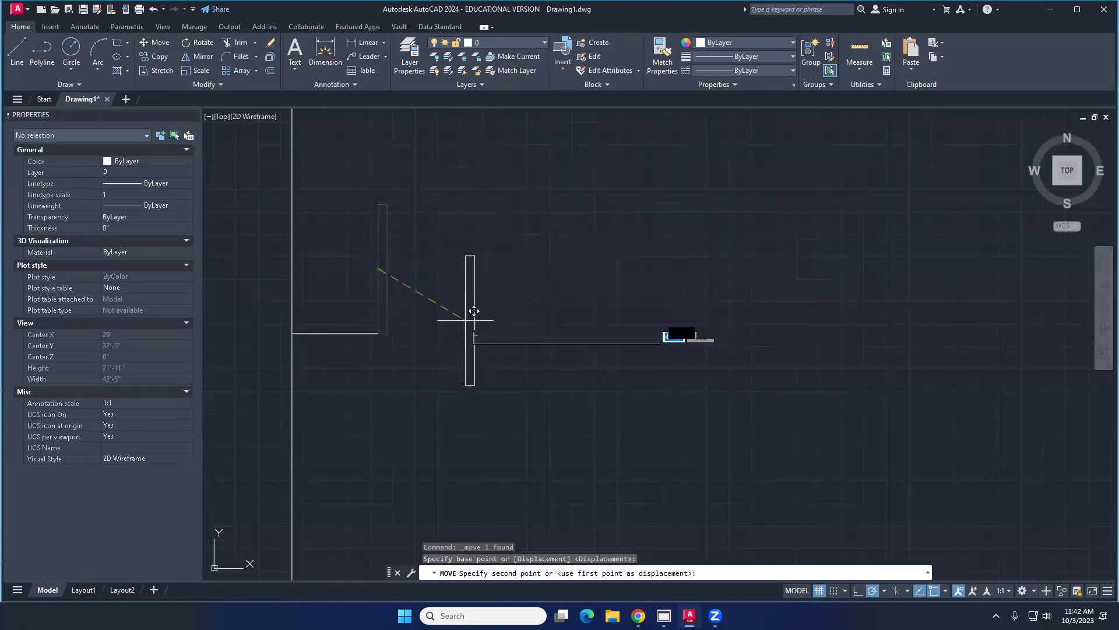
{"action": "scroll", "coordinate": [393, 323], "scroll_direction": "up", "scroll_amount": 6}
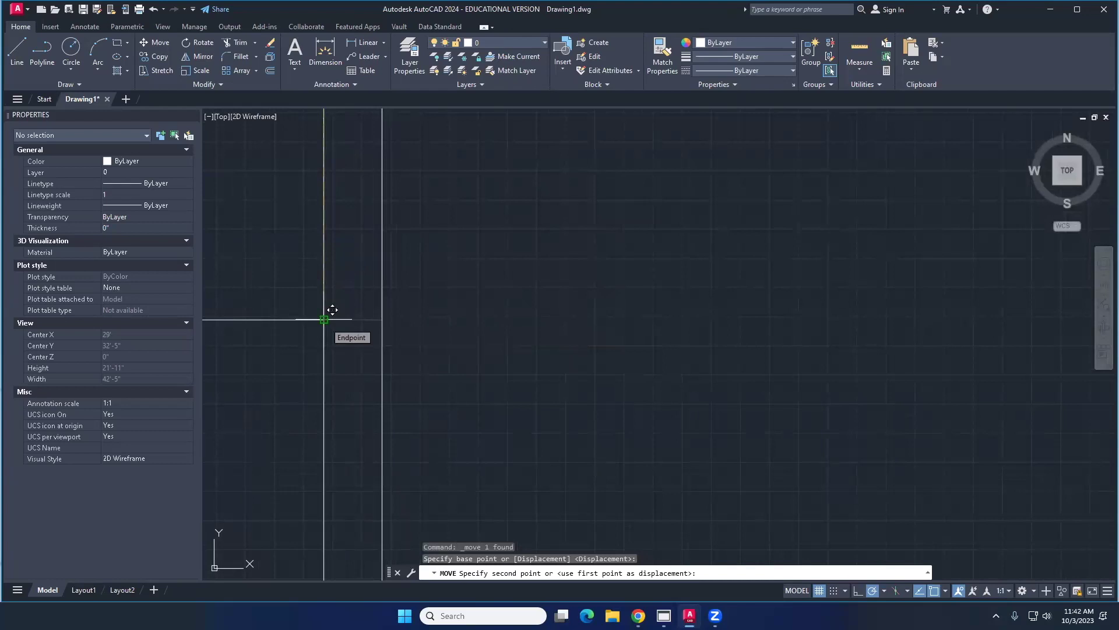
{"action": "left_click", "coordinate": [332, 309]}
{"action": "scroll", "coordinate": [338, 314], "scroll_direction": "down", "scroll_amount": 5}
{"action": "scroll", "coordinate": [365, 309], "scroll_direction": "up", "scroll_amount": 2}
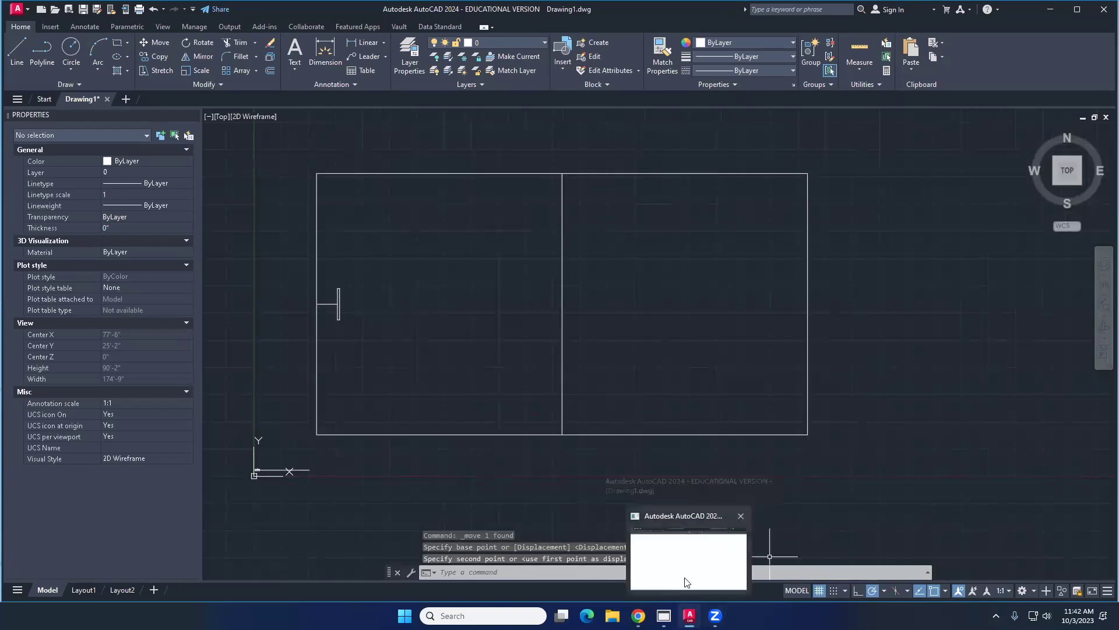
Step: Switch to Chrome, search the web for "how large is a basketball hoop" in a new tab, and highlight the hoop diameter in the answer
{"action": "key", "text": "alt+Tab"}
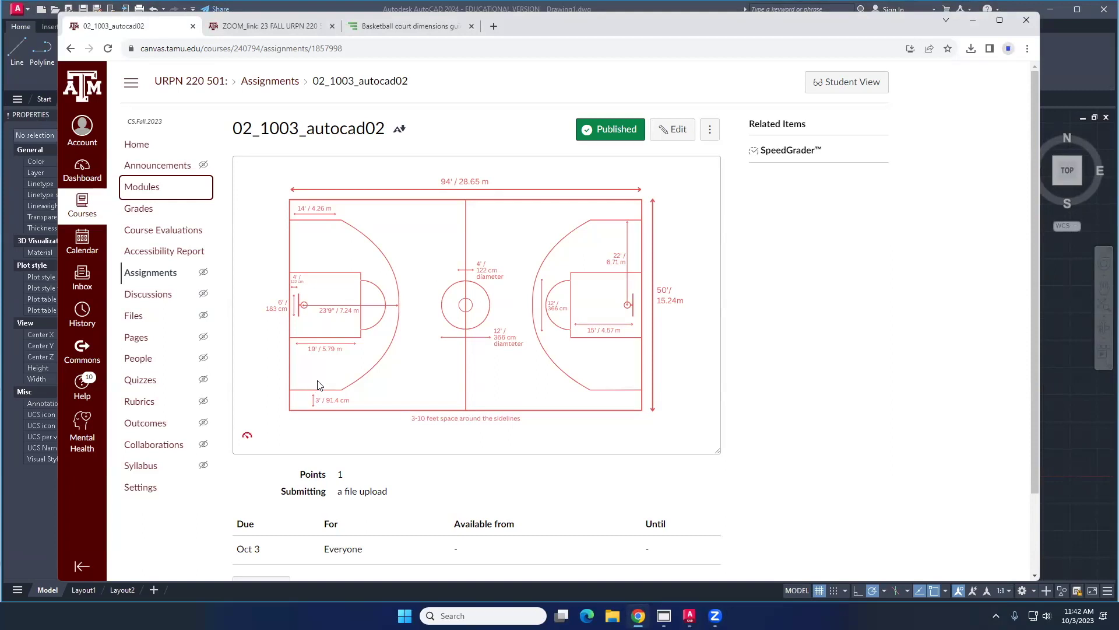
{"action": "left_click", "coordinate": [494, 25]}
{"action": "left_click", "coordinate": [500, 42]}
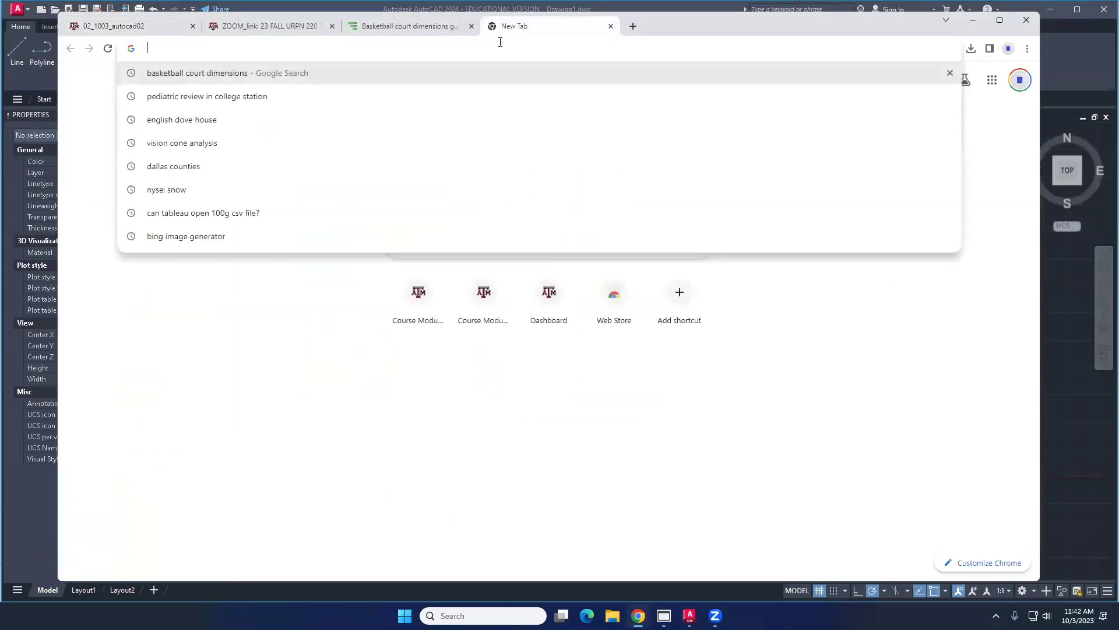
{"action": "type", "text": "how large is a basketball hoop"}
{"action": "key", "text": "Return"}
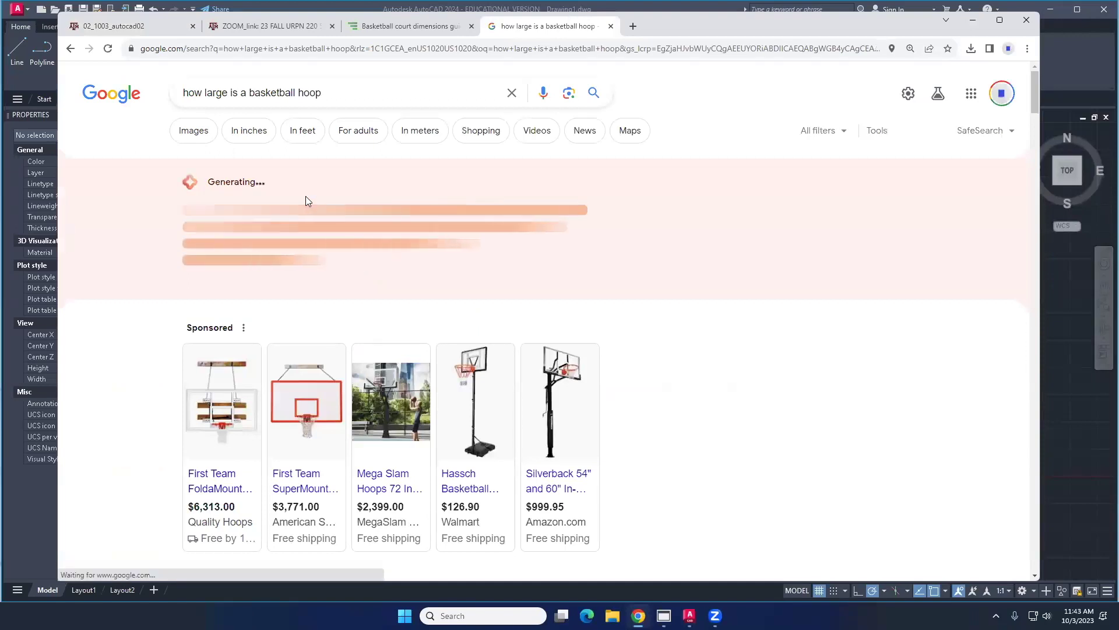
{"action": "left_click", "coordinate": [407, 270]}
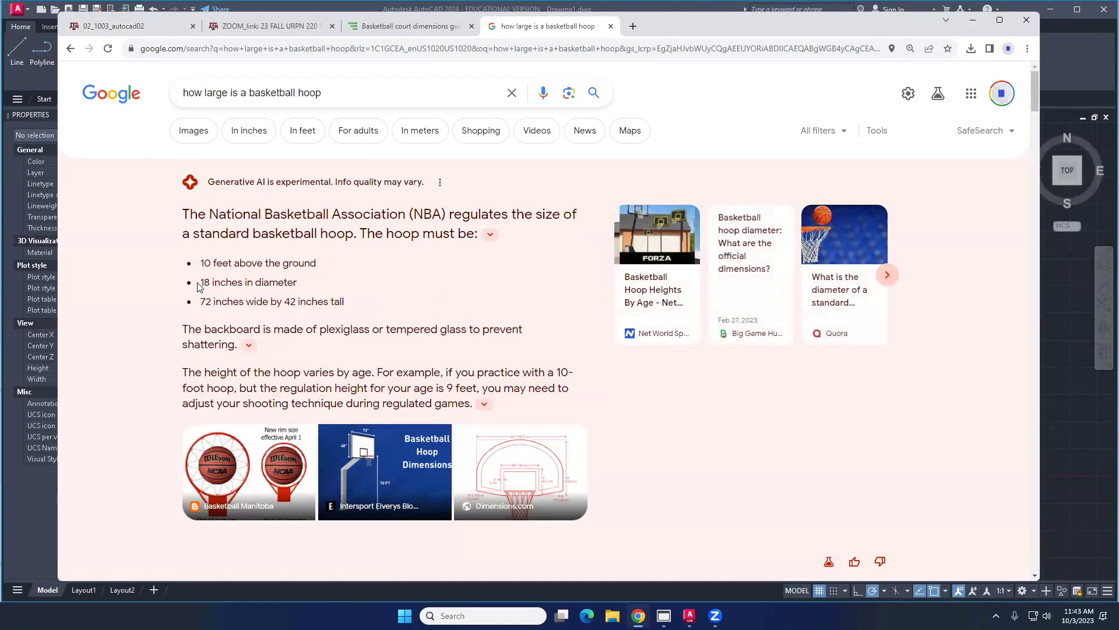
{"action": "left_click_drag", "start_coordinate": [228, 283], "coordinate": [302, 288]}
{"action": "triple_click", "coordinate": [272, 283]}
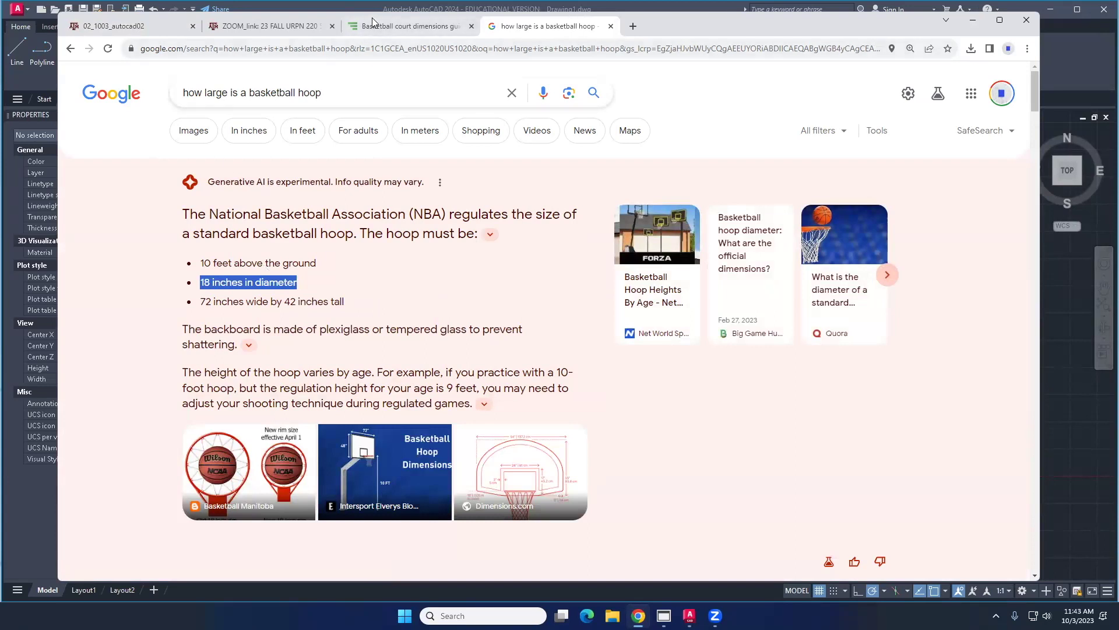
Step: Switch back to AutoCAD and draw the hoop as a circle with a 9" radius, a short distance right of the backboard
{"action": "key", "text": "alt+Tab"}
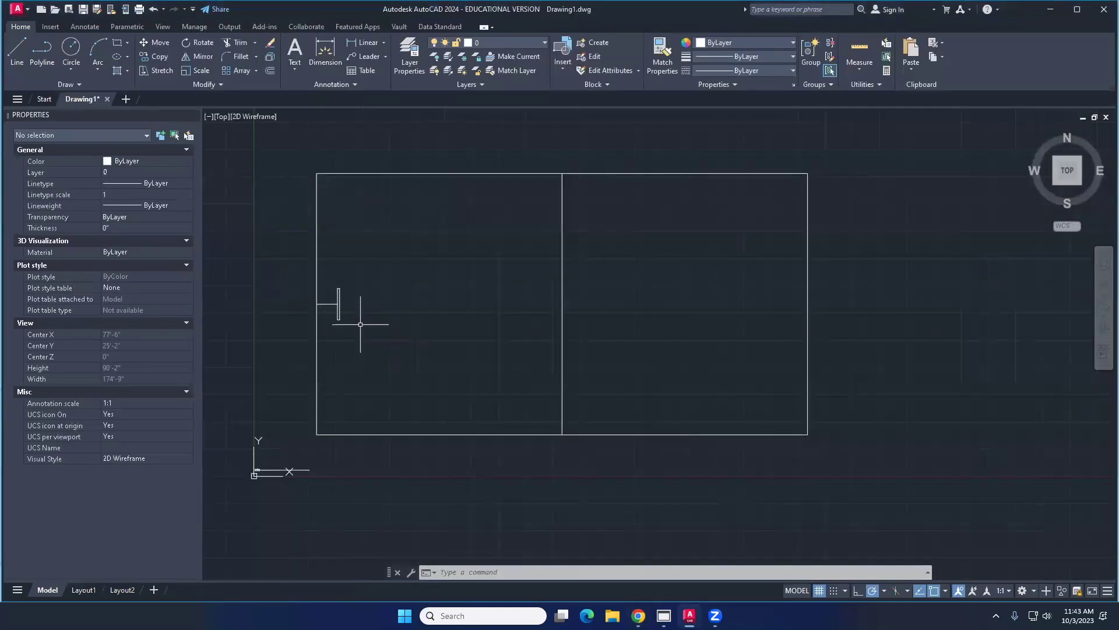
{"action": "middle_click_drag", "start_coordinate": [353, 316], "coordinate": [332, 300]}
{"action": "scroll", "coordinate": [319, 289], "scroll_direction": "up", "scroll_amount": 4}
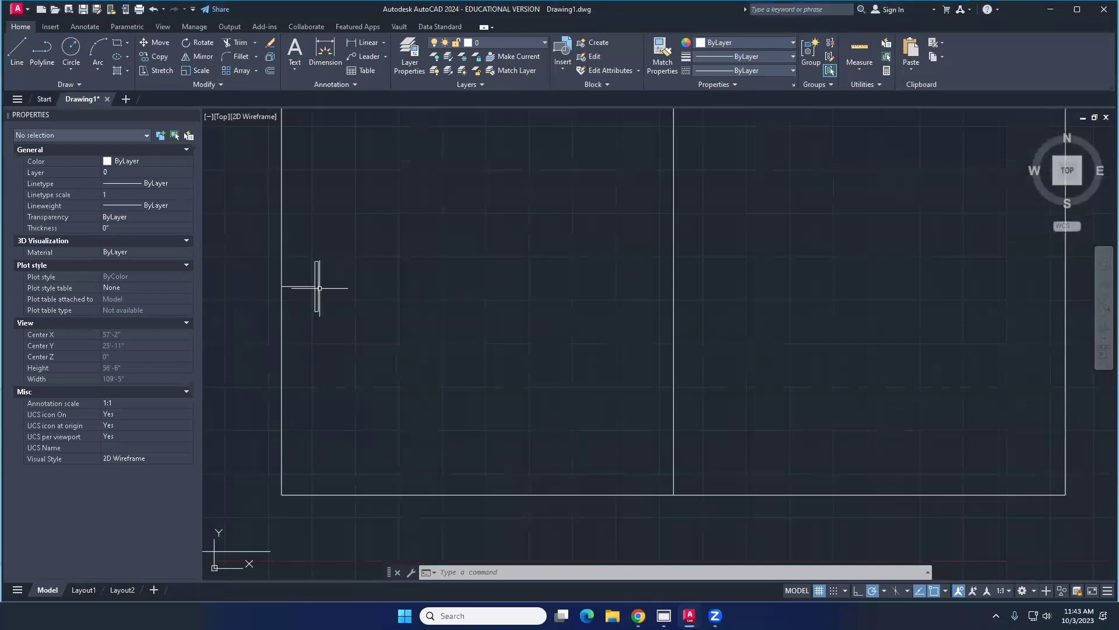
{"action": "left_click", "coordinate": [71, 47]}
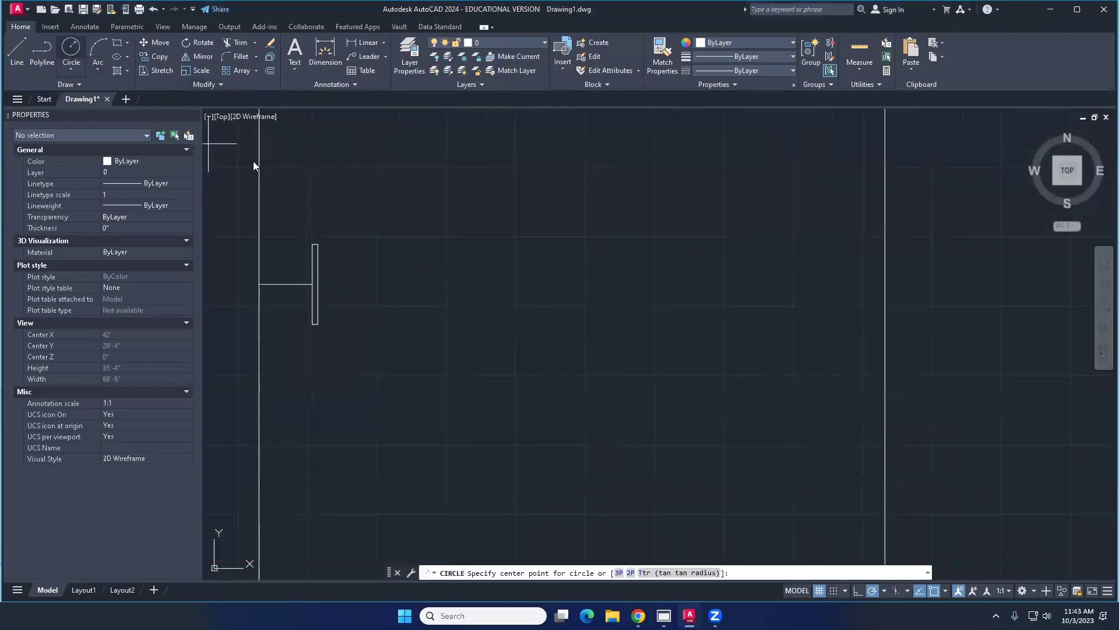
{"action": "left_click", "coordinate": [349, 288]}
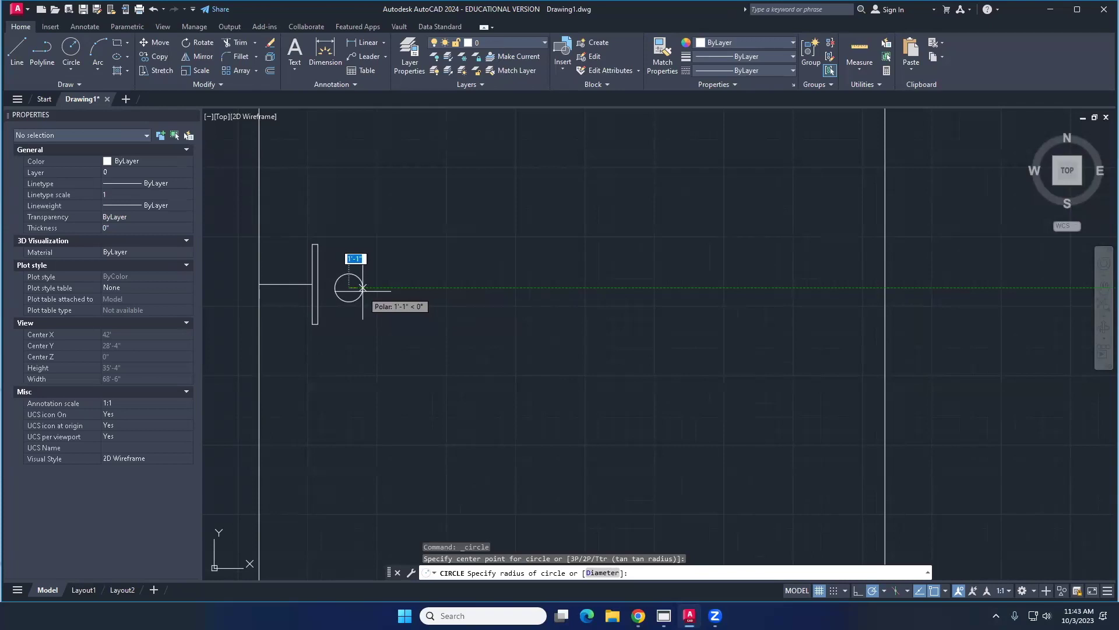
{"action": "type", "text": "p"}
{"action": "key", "text": "BackSpace"}
{"action": "type", "text": "9"}
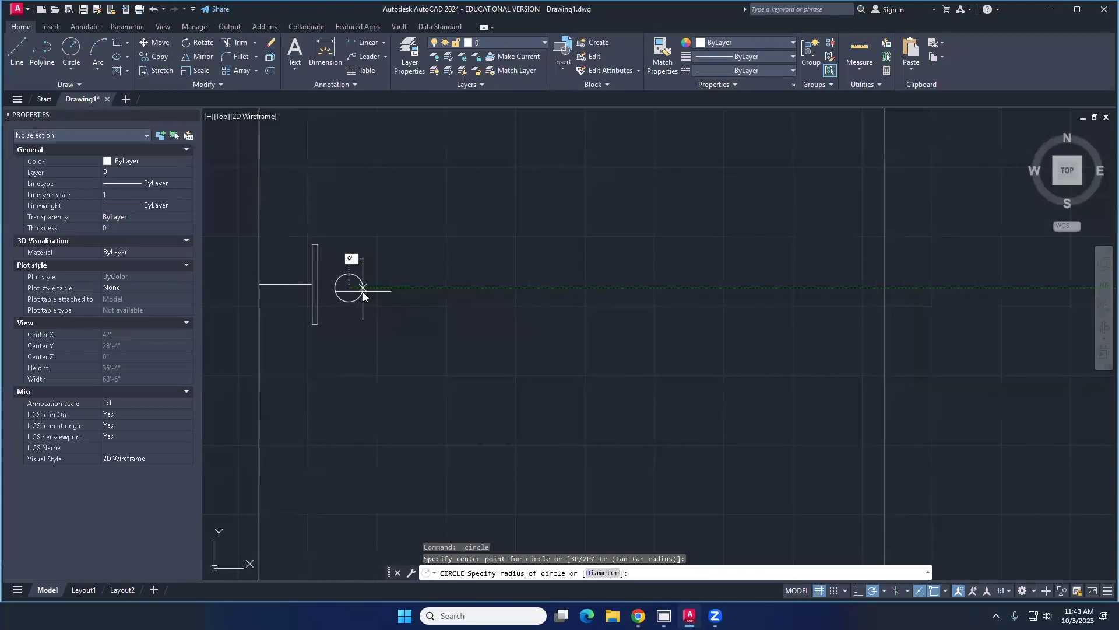
{"action": "key", "text": "Return"}
Step: Examine the hoop circle's radius and diameter in its properties, leaving it deselected
{"action": "left_click", "coordinate": [362, 291]}
{"action": "left_click", "coordinate": [358, 288]}
{"action": "left_click", "coordinate": [357, 287]}
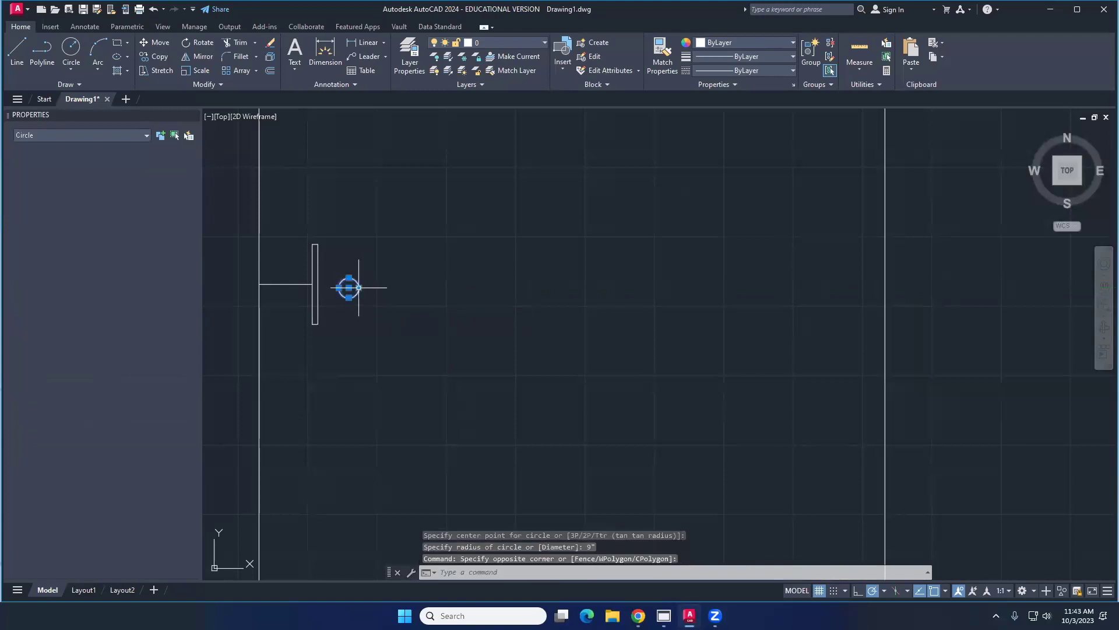
{"action": "scroll", "coordinate": [303, 283], "scroll_direction": "up", "scroll_amount": 2}
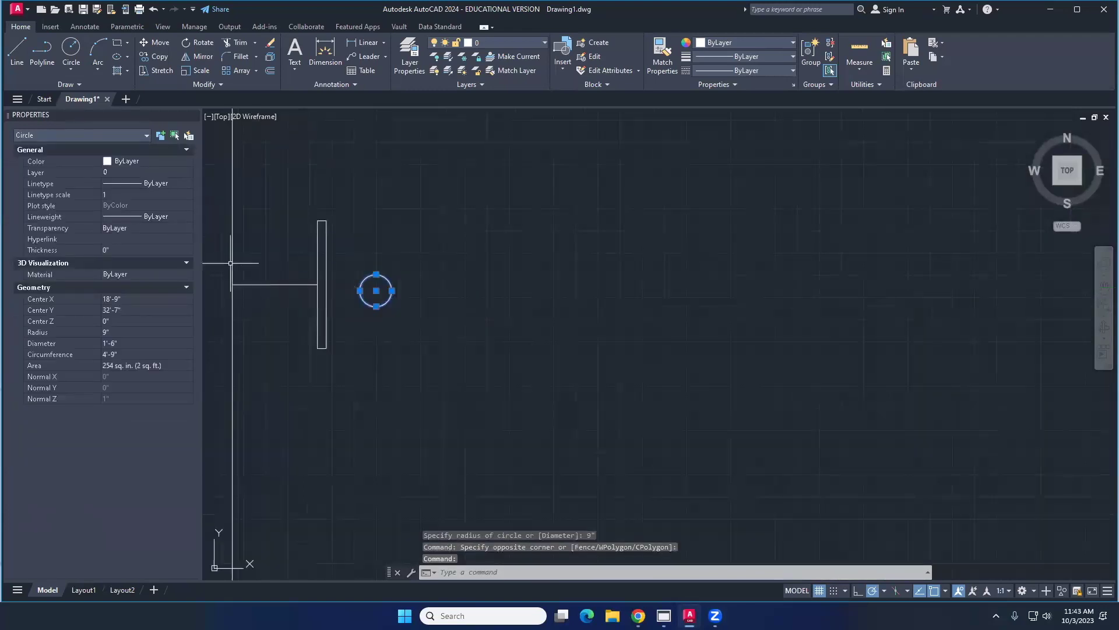
{"action": "scroll", "coordinate": [274, 228], "scroll_direction": "down", "scroll_amount": 2}
{"action": "mouse_move", "coordinate": [470, 243]}
{"action": "middle_mouse_down"}
{"action": "mouse_move", "coordinate": [419, 281]}
{"action": "mouse_move", "coordinate": [441, 280]}
{"action": "middle_mouse_up"}
{"action": "key", "text": "Escape"}
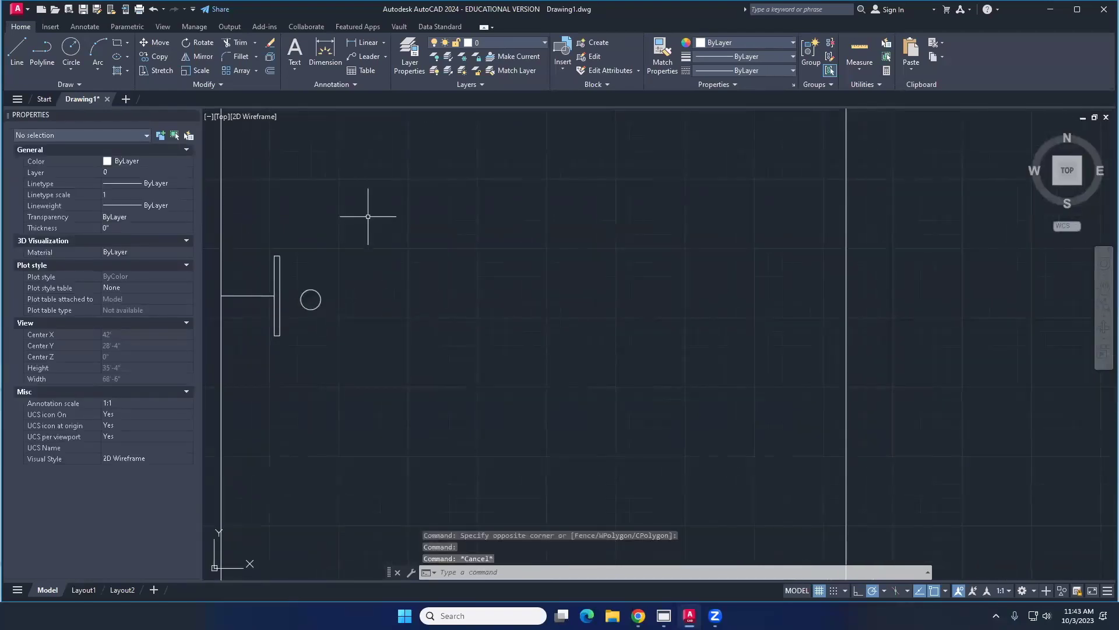
{"action": "scroll", "coordinate": [375, 256], "scroll_direction": "down", "scroll_amount": 2}
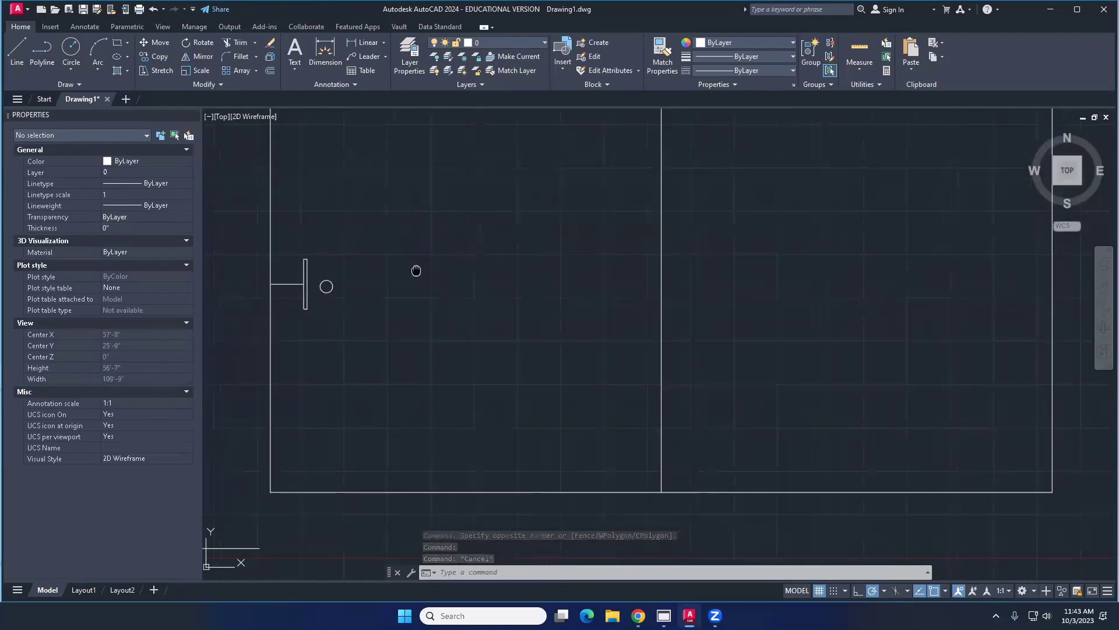
{"action": "left_click", "coordinate": [315, 281]}
{"action": "left_click", "coordinate": [293, 267]}
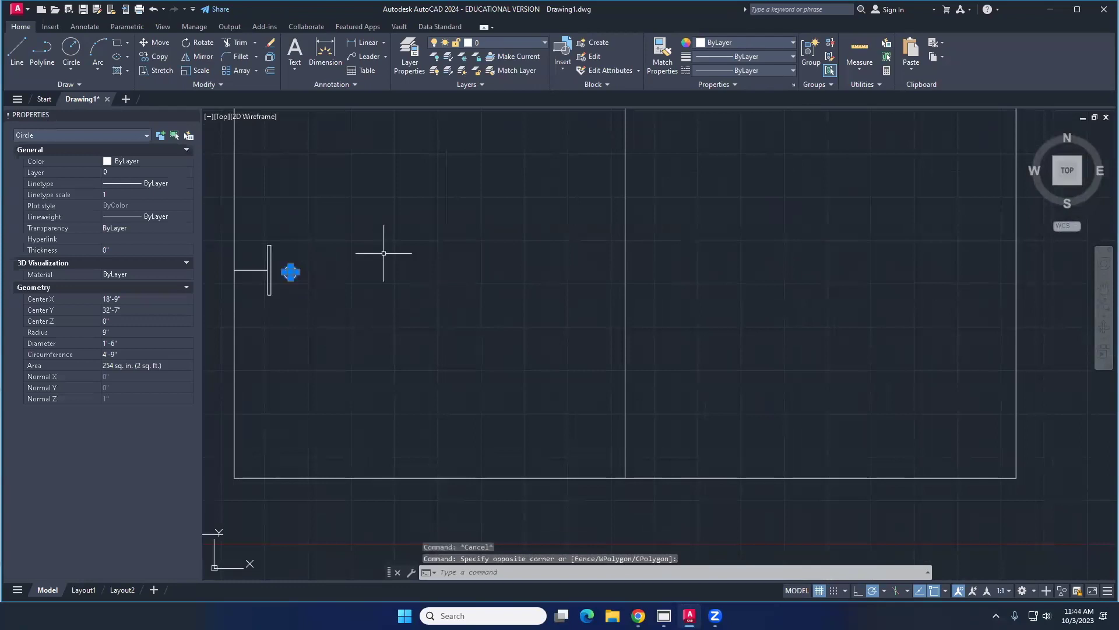
{"action": "key", "text": "Escape"}
Step: Switch to Chrome and examine the hoop's position relative to the backboard in the college pro basketball court diagram
{"action": "left_click", "coordinate": [639, 616]}
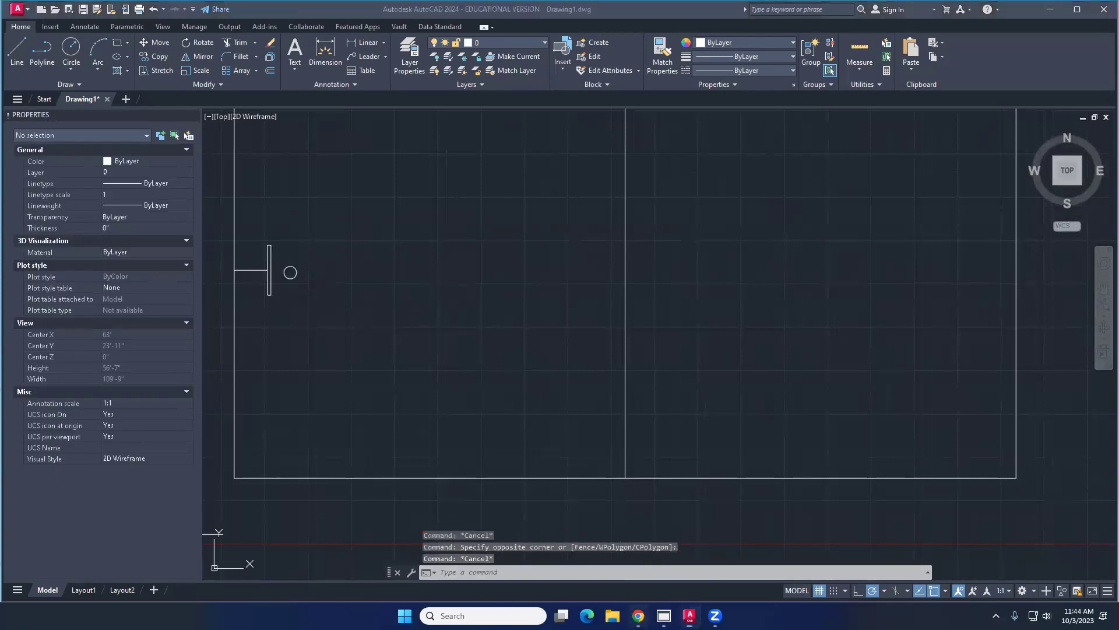
{"action": "left_click", "coordinate": [315, 26]}
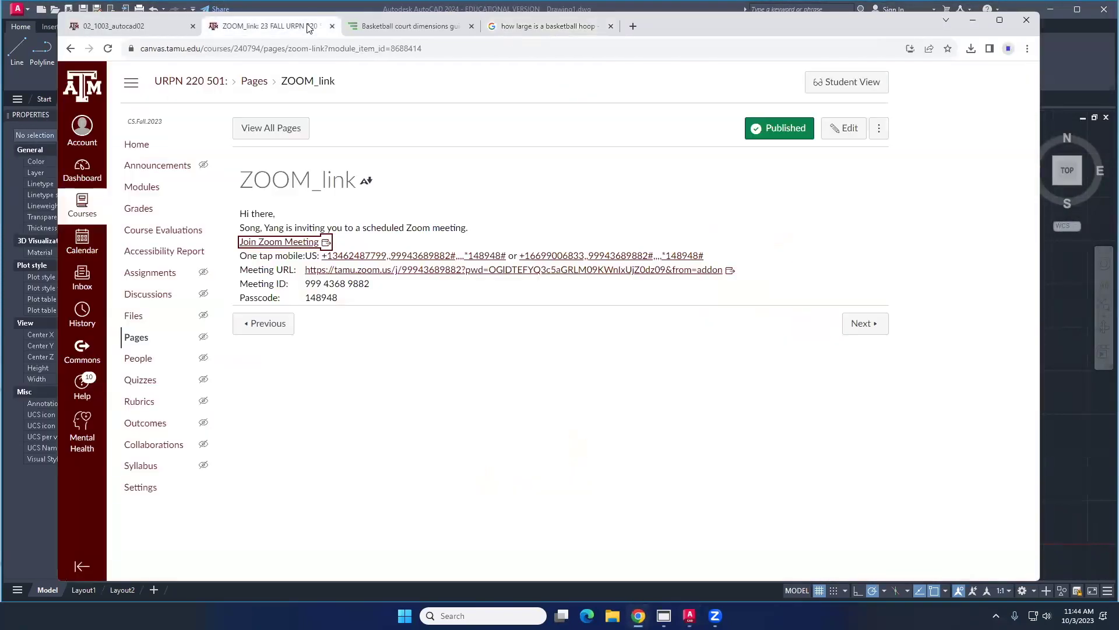
{"action": "left_click", "coordinate": [387, 28]}
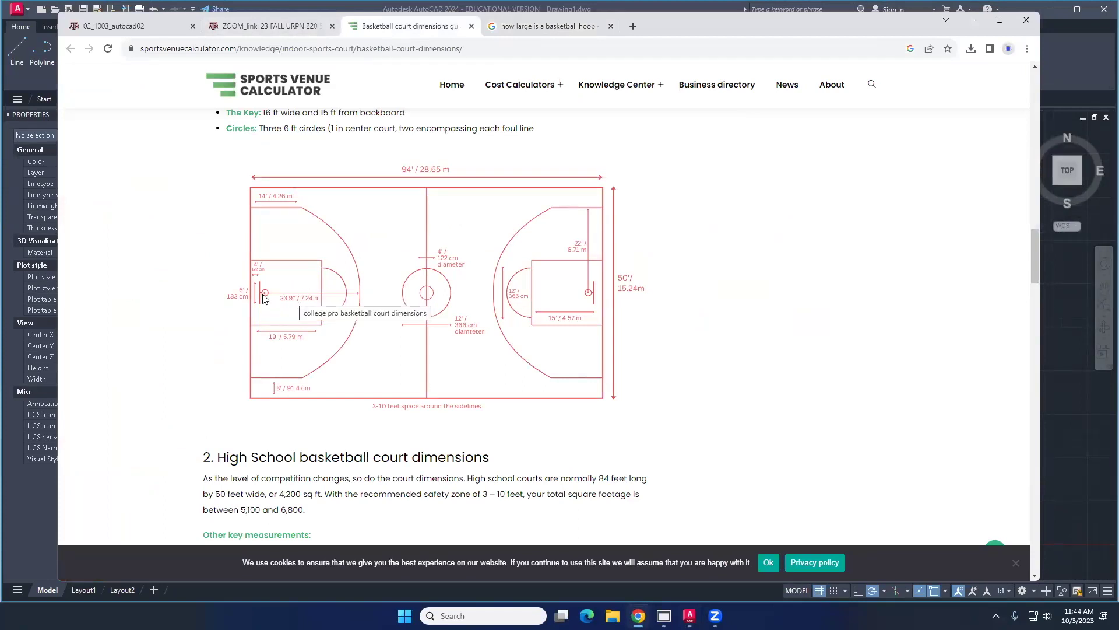
Step: Back in AutoCAD, move the hoop circle by its center to just right of the backboard, roughly in line with the support line
{"action": "left_click", "coordinate": [638, 615]}
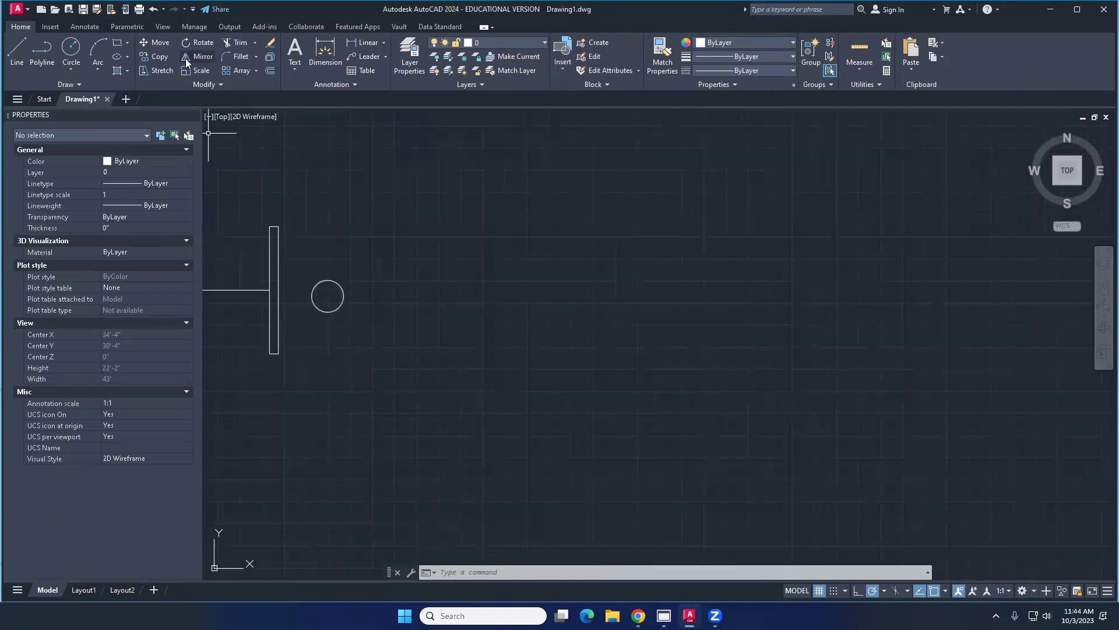
{"action": "left_click", "coordinate": [155, 43]}
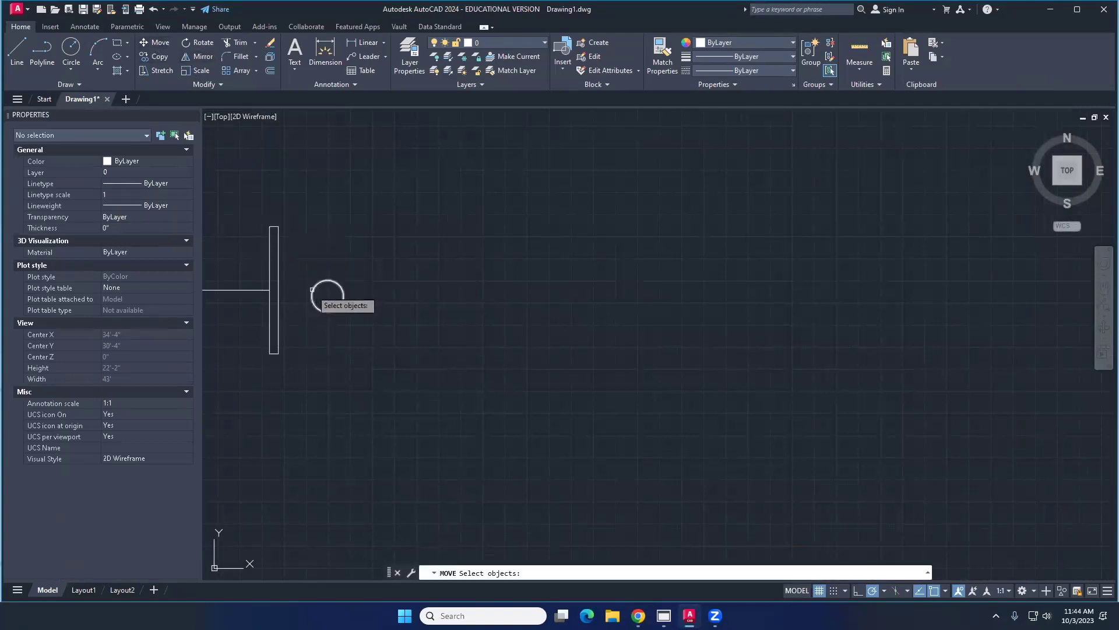
{"action": "left_click", "coordinate": [313, 290]}
{"action": "key", "text": "Return"}
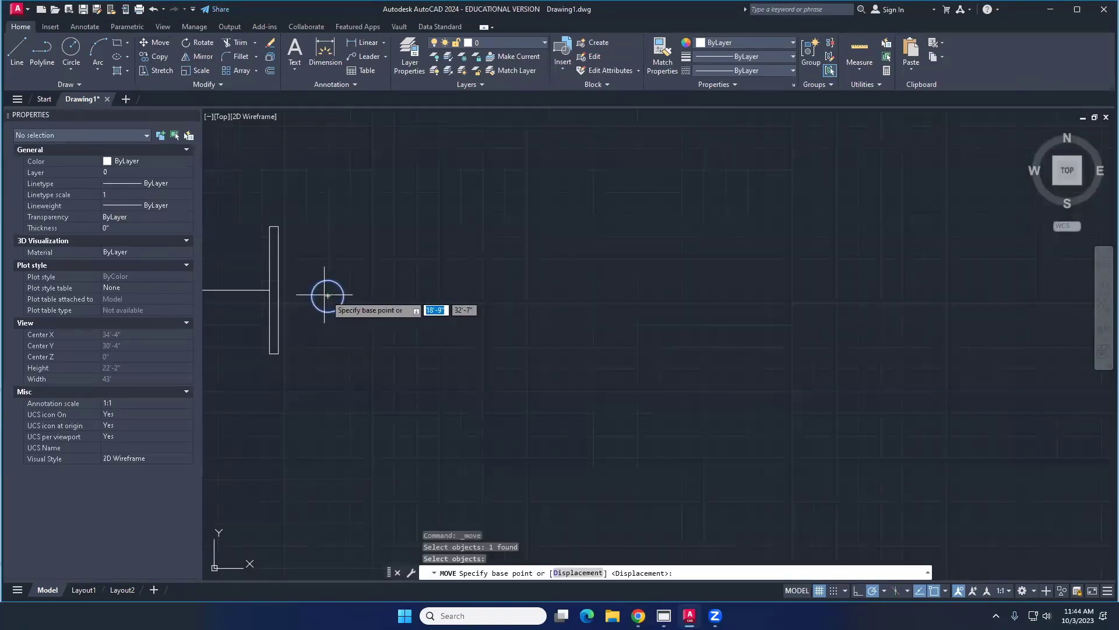
{"action": "left_click", "coordinate": [328, 296]}
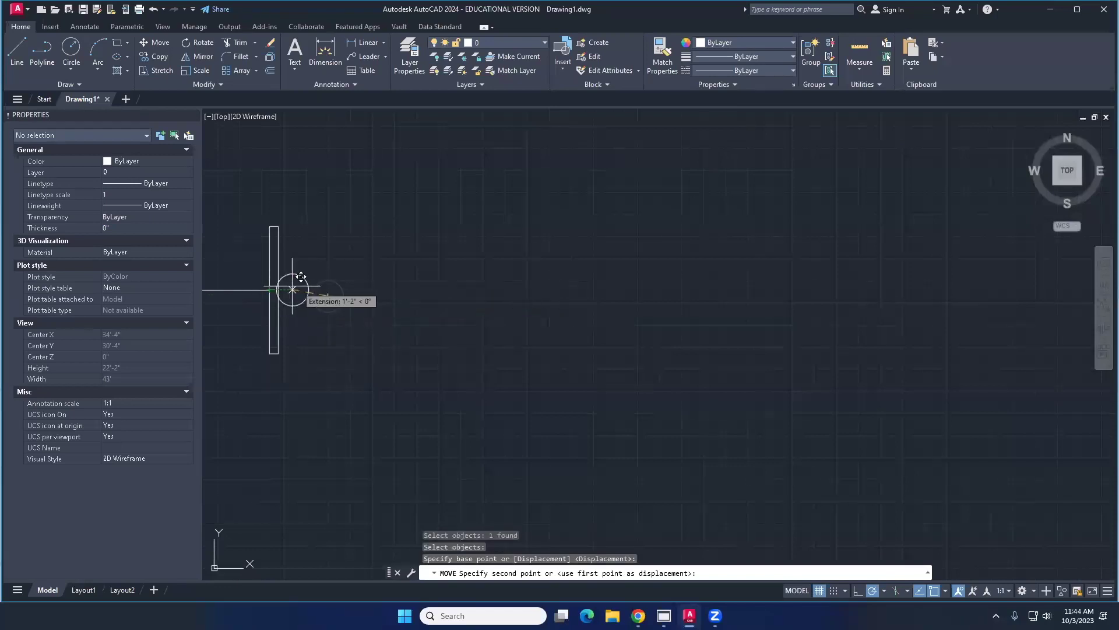
{"action": "scroll", "coordinate": [313, 278], "scroll_direction": "up", "scroll_amount": 4}
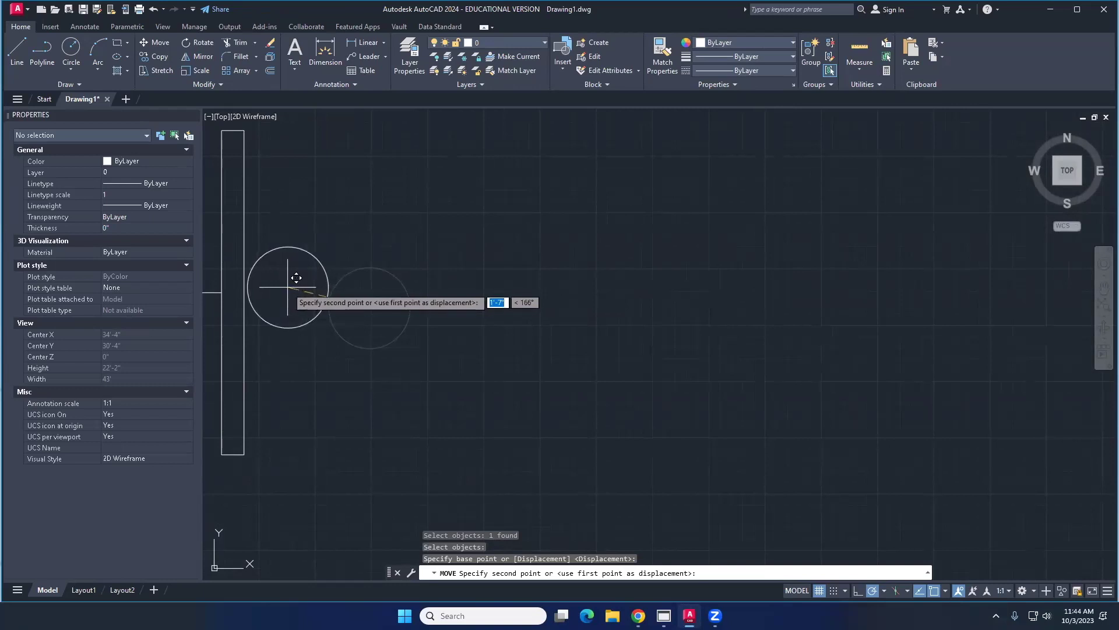
{"action": "left_click", "coordinate": [287, 287]}
{"action": "scroll", "coordinate": [452, 279], "scroll_direction": "down", "scroll_amount": 4}
{"action": "mouse_move", "coordinate": [458, 282]}
{"action": "middle_mouse_down"}
{"action": "mouse_move", "coordinate": [477, 288]}
{"action": "mouse_move", "coordinate": [419, 285]}
{"action": "mouse_move", "coordinate": [438, 302]}
{"action": "mouse_move", "coordinate": [417, 279]}
{"action": "mouse_move", "coordinate": [388, 279]}
{"action": "middle_mouse_up"}
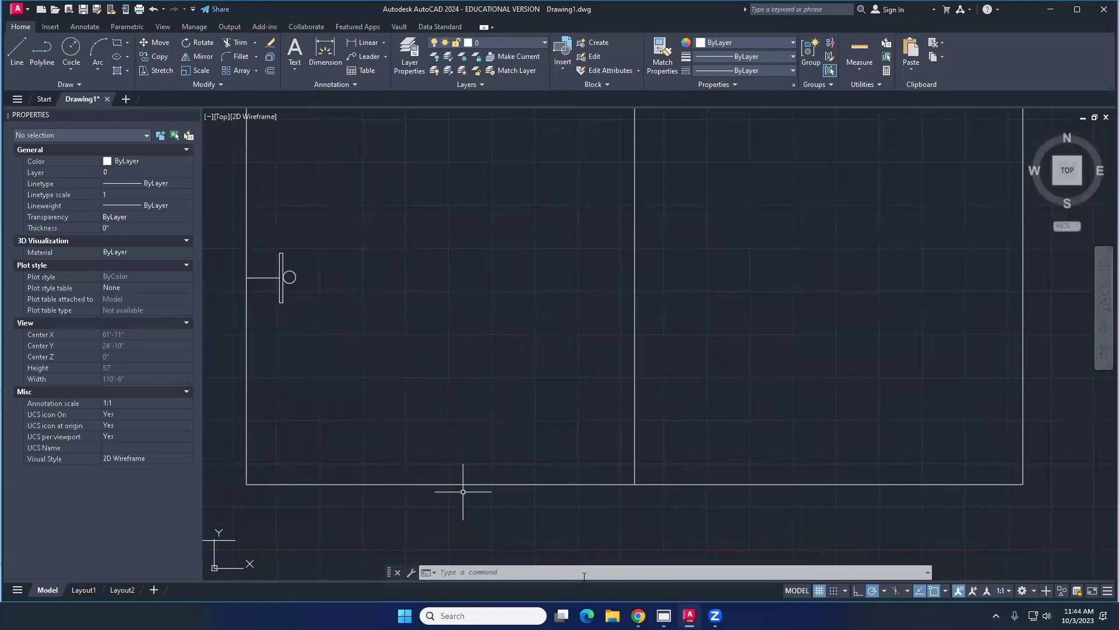
Step: Examine the court dimensions diagram in Chrome, trace the right-hand free-throw arc and key edge on it, and return to AutoCAD
{"action": "left_click", "coordinate": [638, 616]}
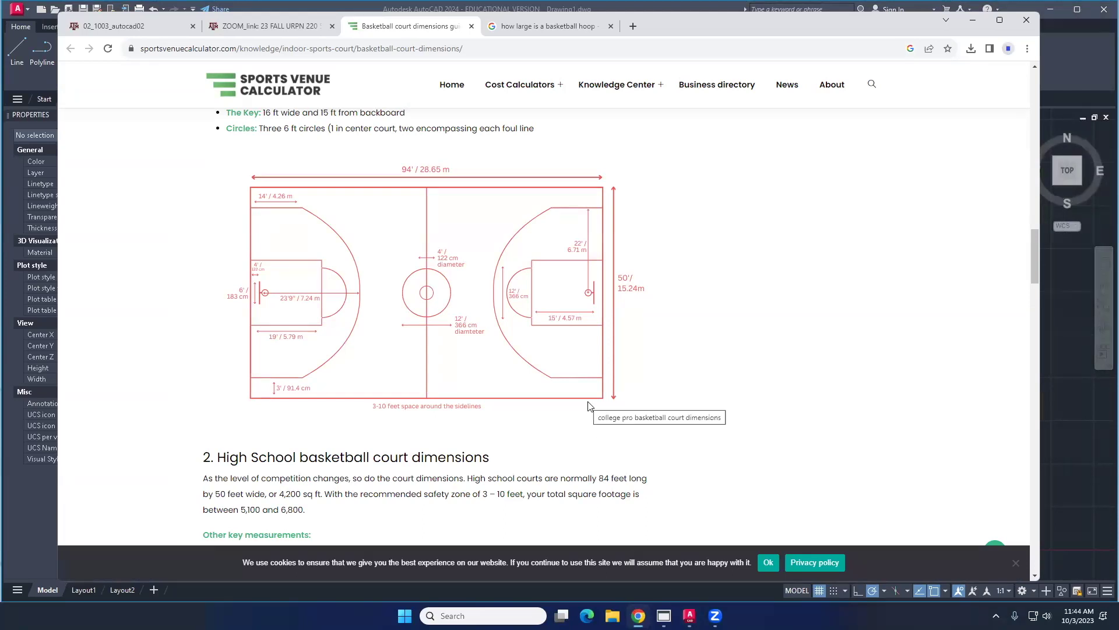
{"action": "left_click", "coordinate": [638, 616]}
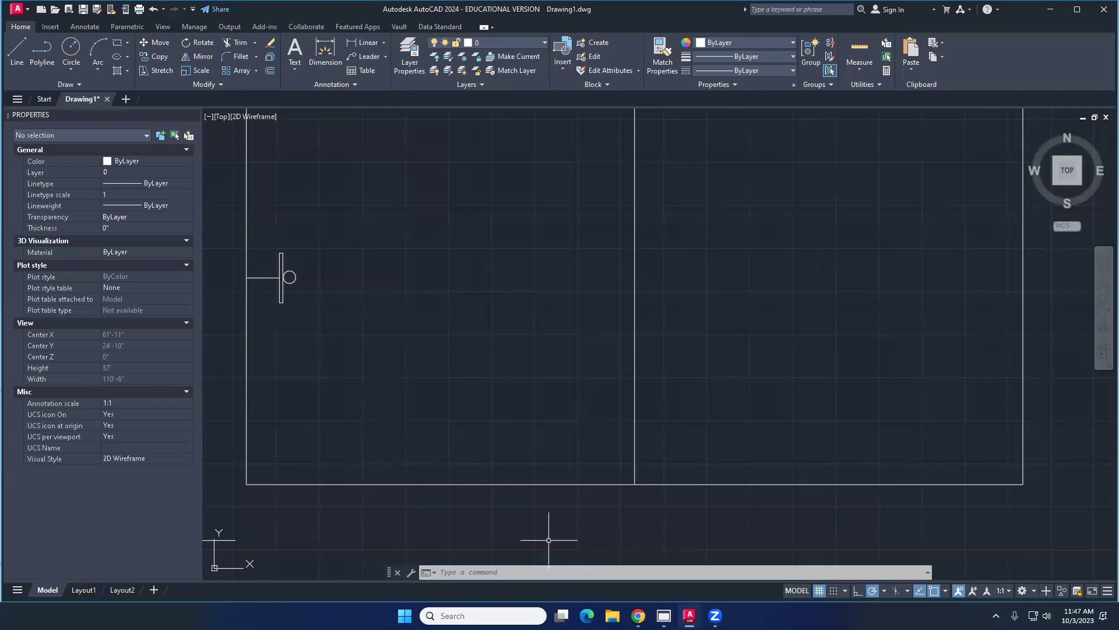
{"action": "left_click", "coordinate": [638, 615]}
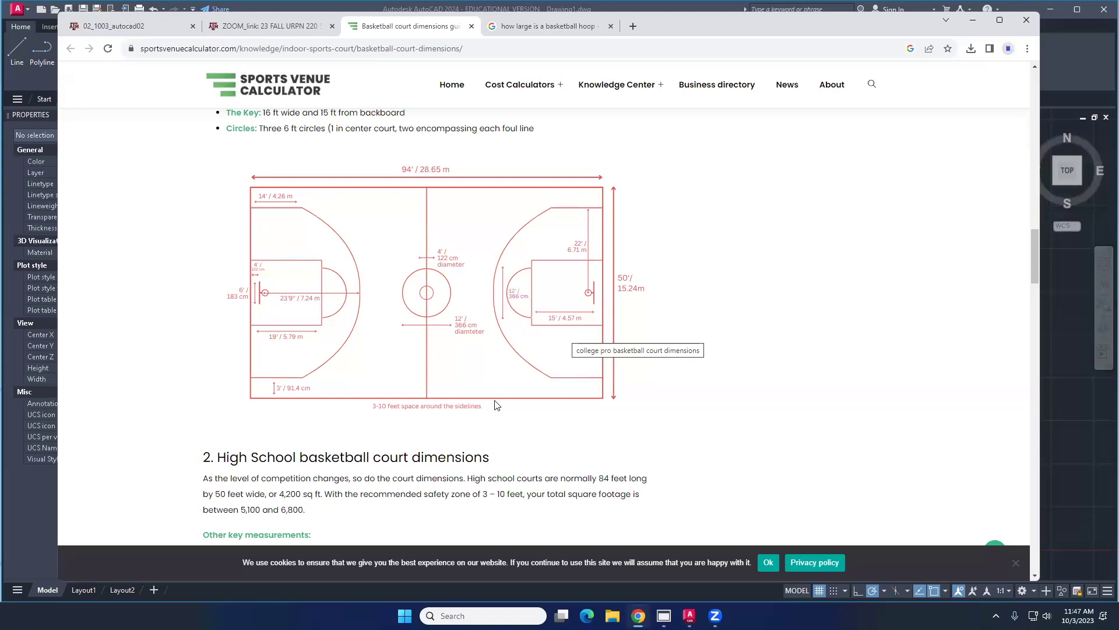
{"action": "mouse_move", "coordinate": [690, 615]}
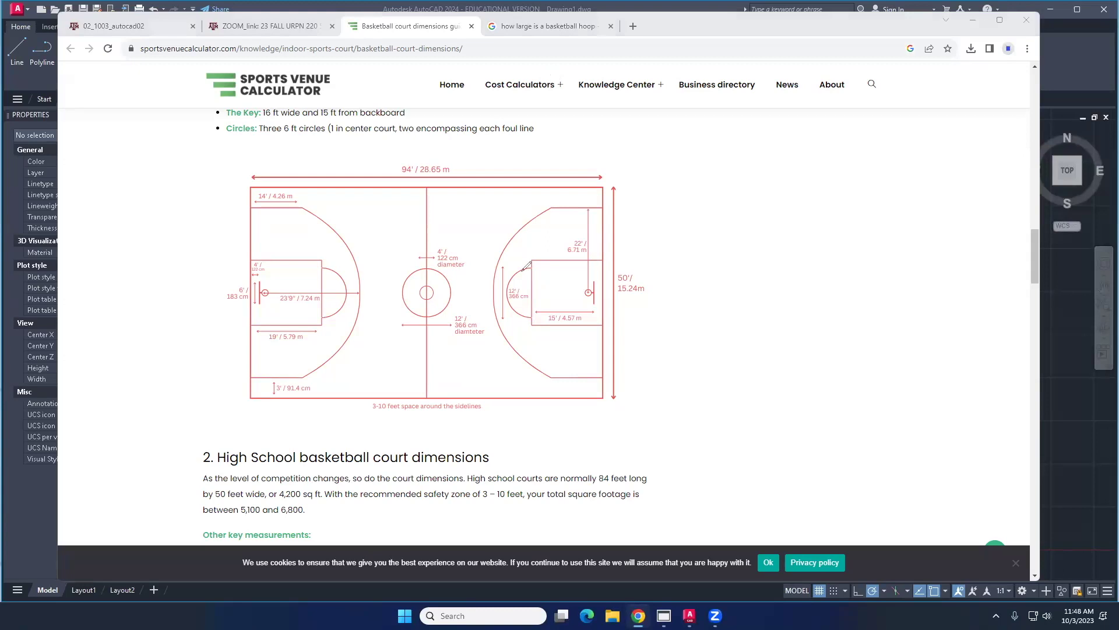
{"action": "mouse_move", "coordinate": [523, 269]}
{"action": "left_mouse_down"}
{"action": "mouse_move", "coordinate": [509, 284]}
{"action": "mouse_move", "coordinate": [515, 307]}
{"action": "mouse_move", "coordinate": [601, 320]}
{"action": "left_mouse_up"}
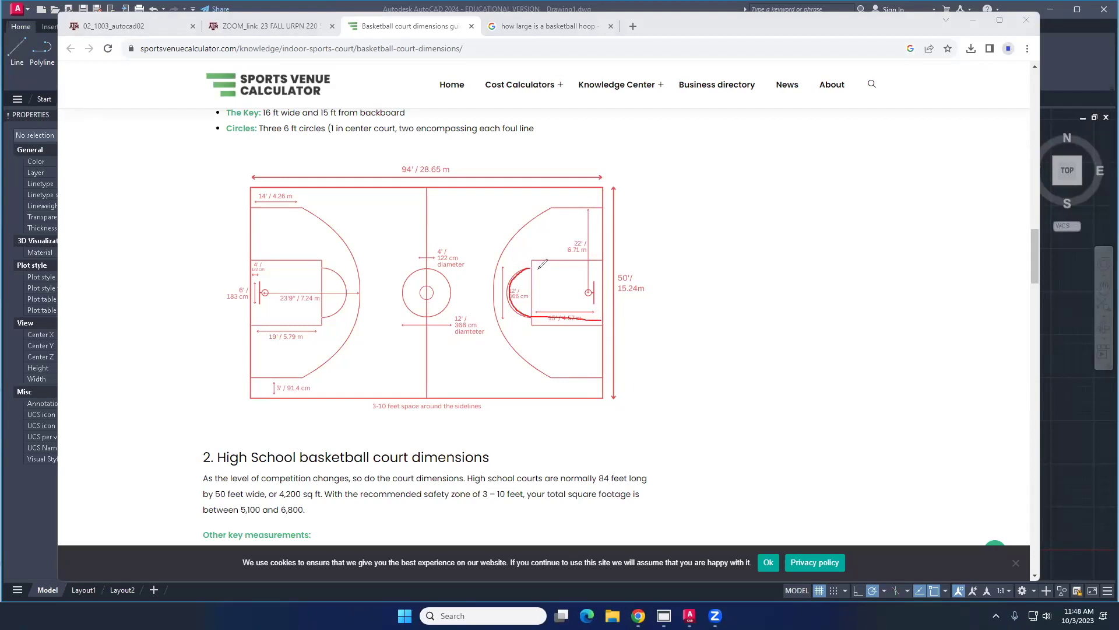
{"action": "mouse_move", "coordinate": [528, 269]}
{"action": "left_mouse_down"}
{"action": "mouse_move", "coordinate": [602, 266]}
{"action": "mouse_move", "coordinate": [544, 311]}
{"action": "mouse_move", "coordinate": [553, 276]}
{"action": "left_mouse_up"}
{"action": "key", "text": "alt+Tab"}
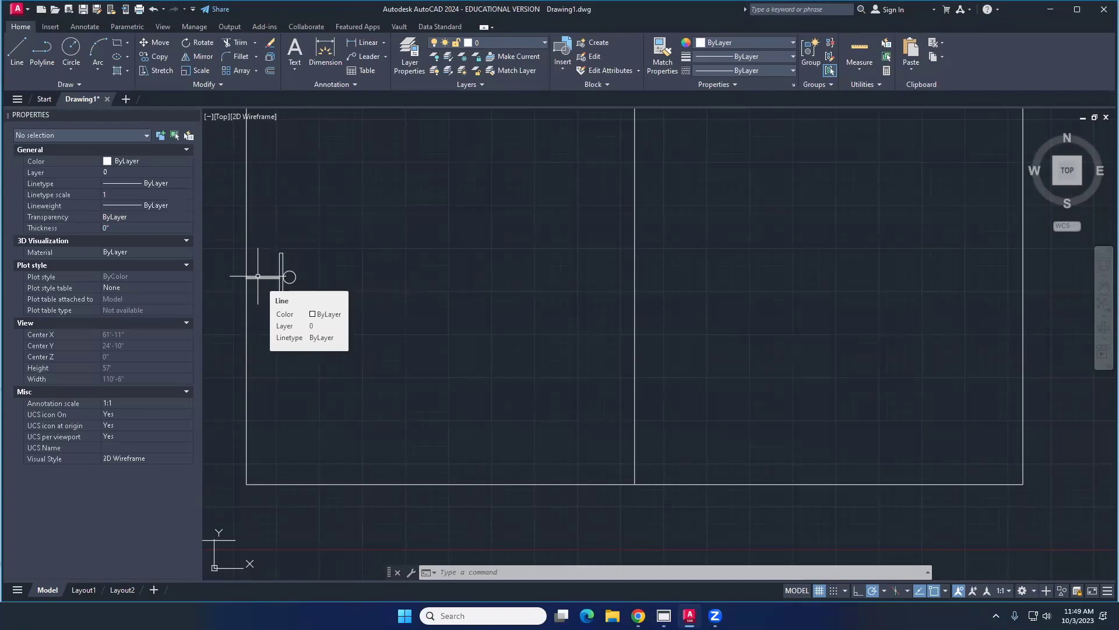
Step: Check the key's dimensions on the court diagram in Chrome, then in AutoCAD draw a 19' by 12' rectangle to the right of the hoop
{"action": "left_click", "coordinate": [639, 614]}
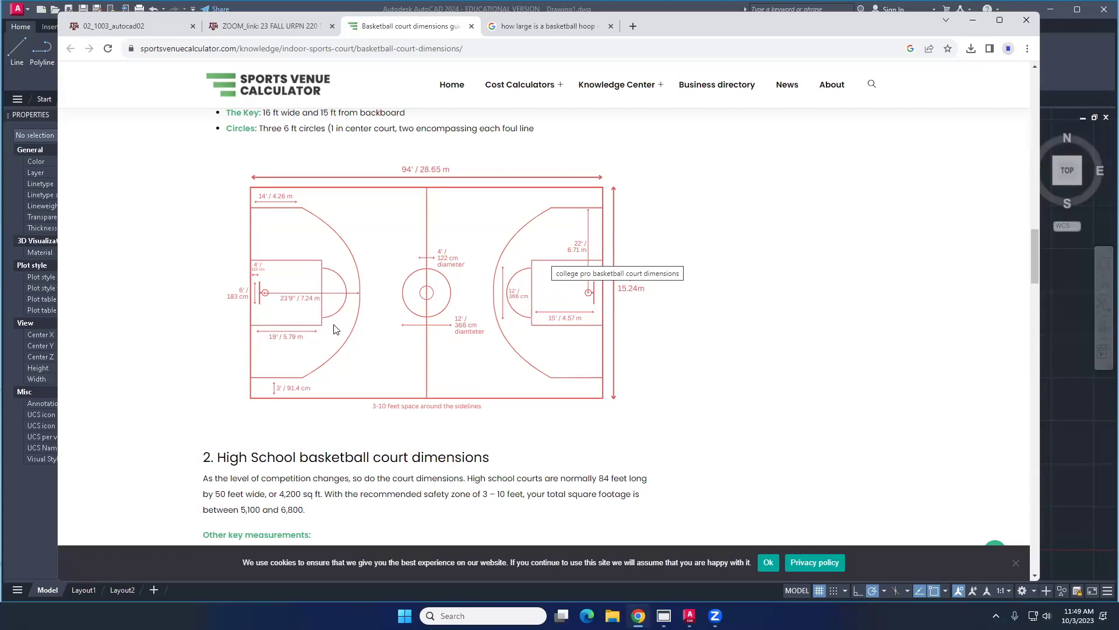
{"action": "left_click", "coordinate": [25, 489]}
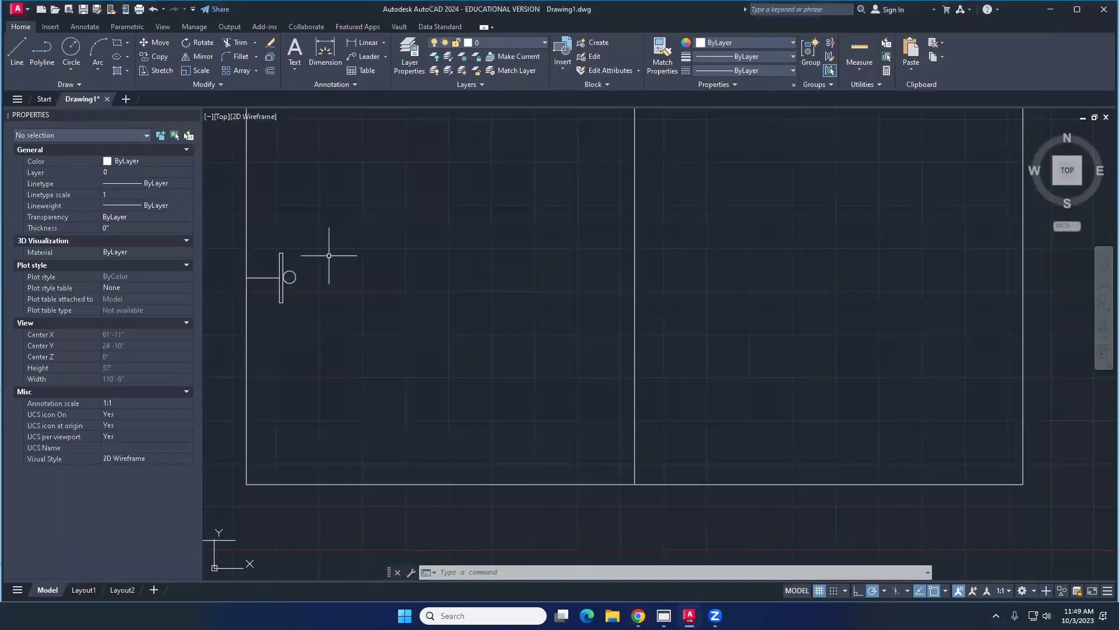
{"action": "left_click", "coordinate": [117, 43]}
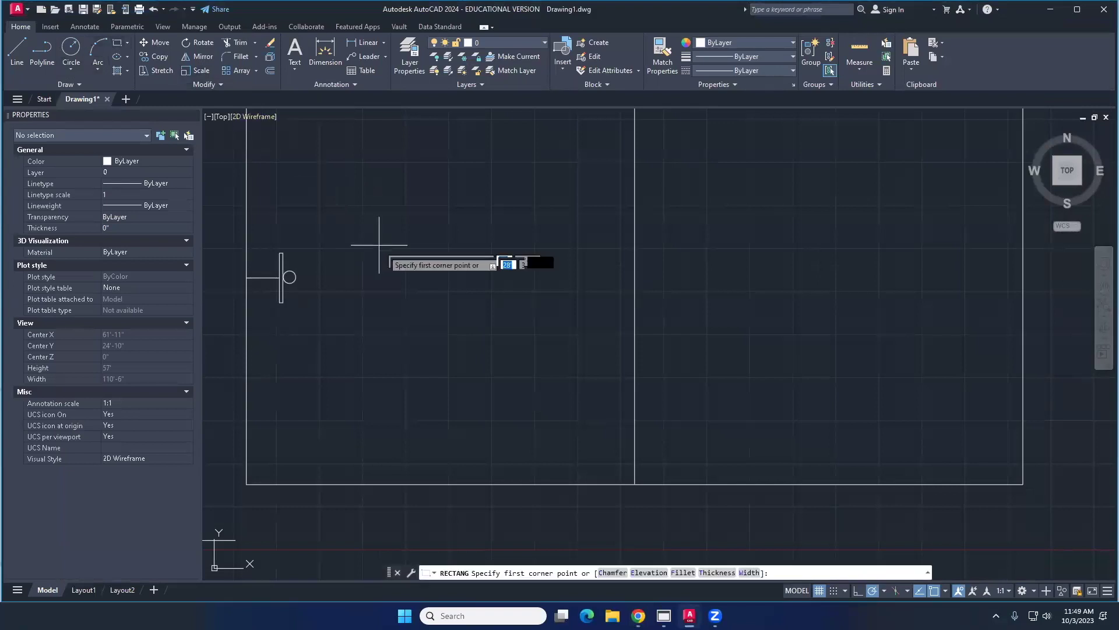
{"action": "left_click", "coordinate": [351, 240]}
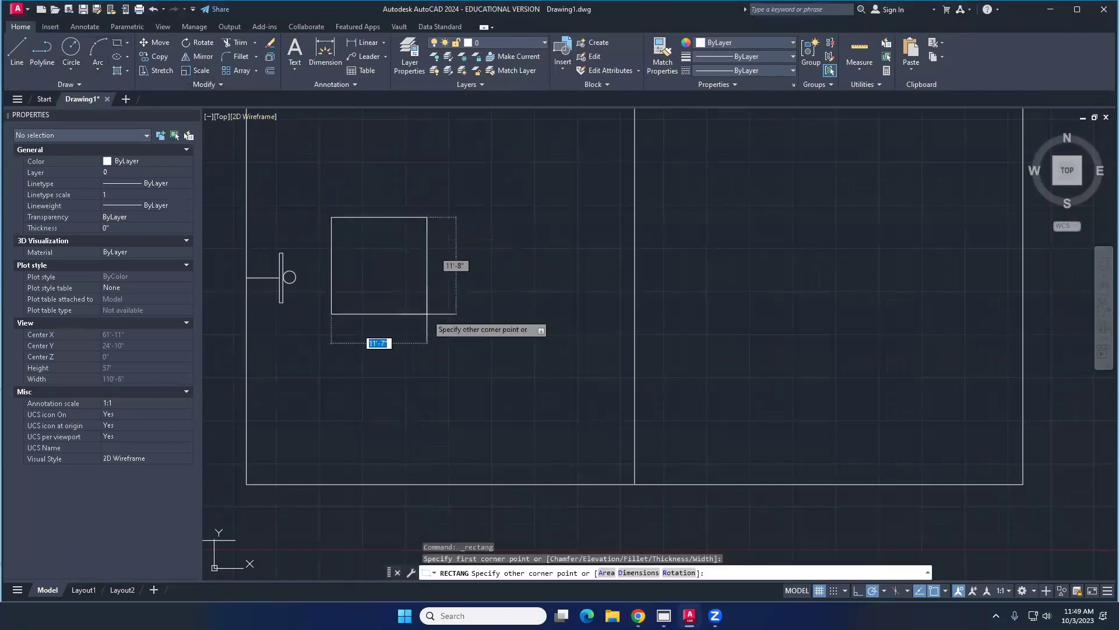
{"action": "type", "text": "19'"}
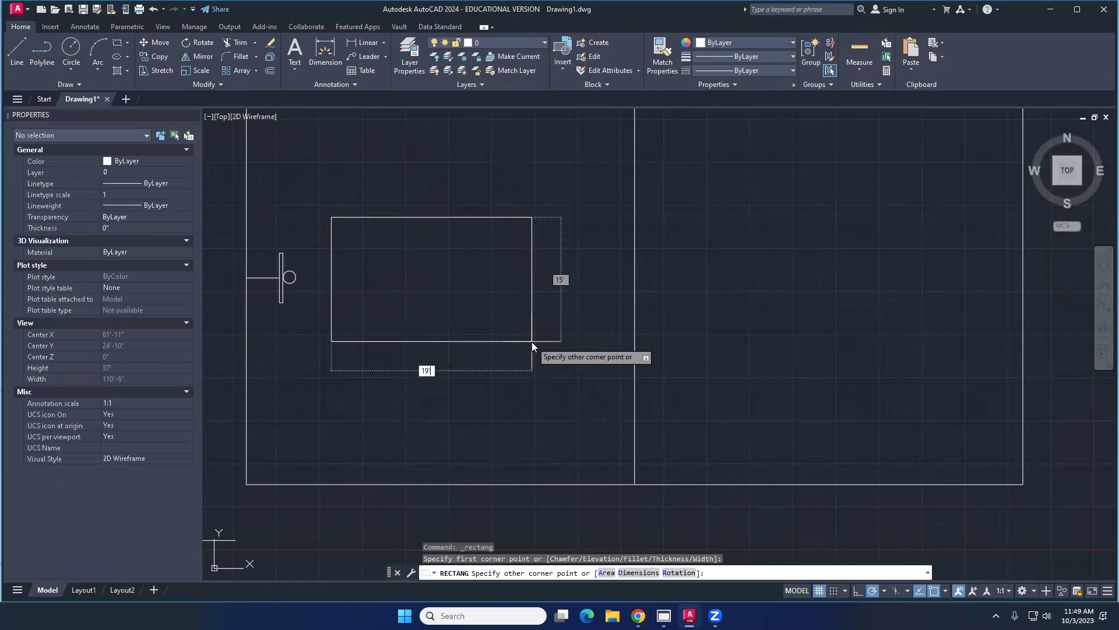
{"action": "key", "text": "Tab"}
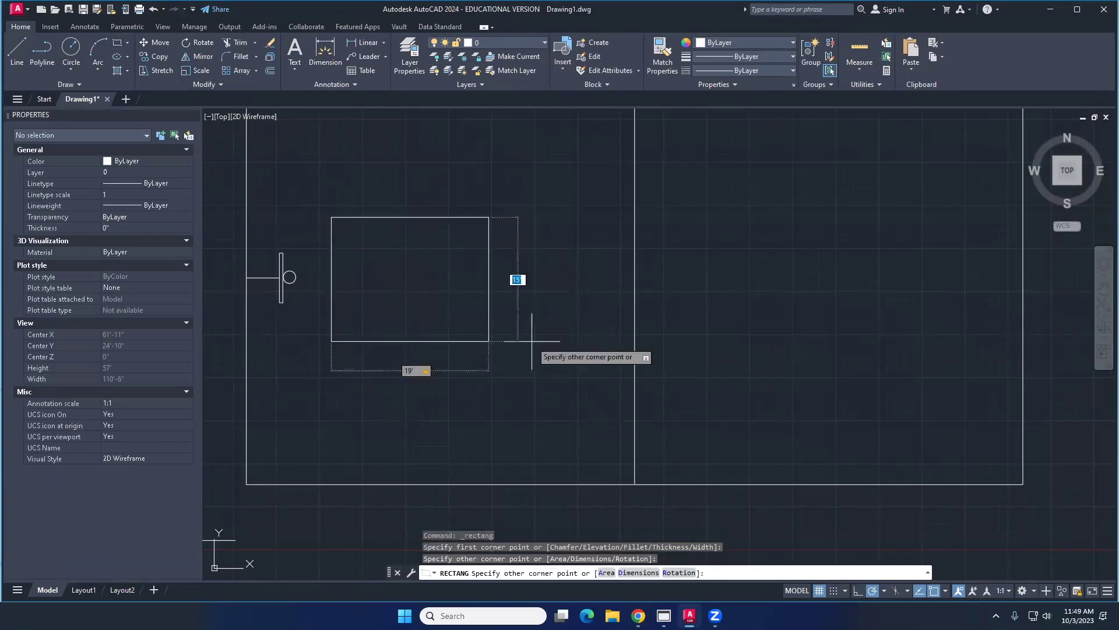
{"action": "type", "text": "12'"}
{"action": "key", "text": "Return"}
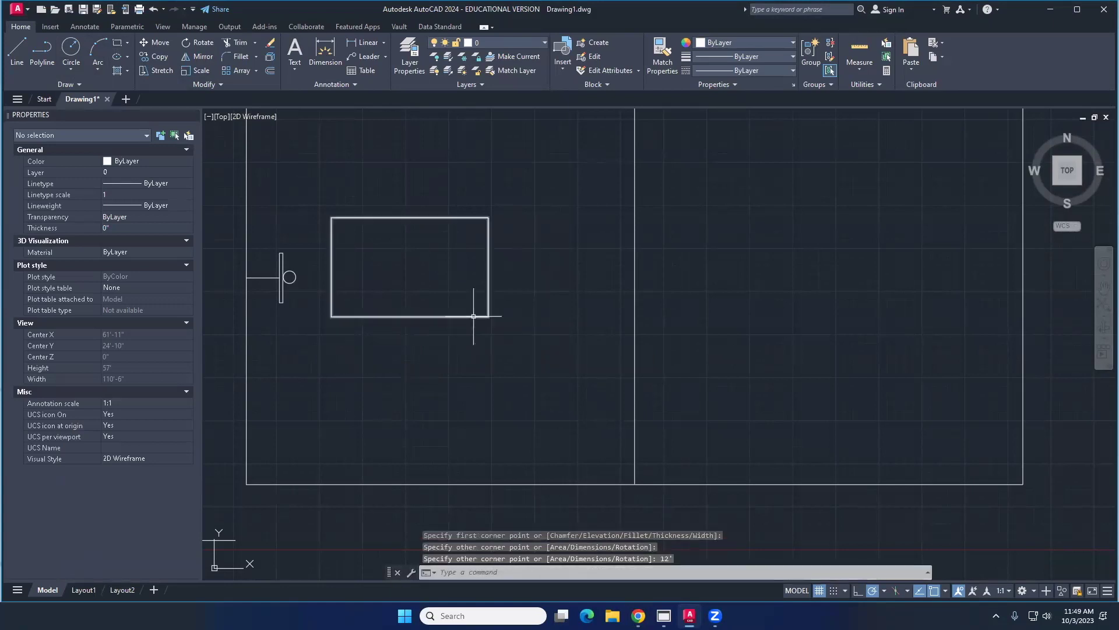
Step: Move the key rectangle by its left edge's midpoint onto the left baseline, at the end of the backboard support line
{"action": "left_click", "coordinate": [472, 324]}
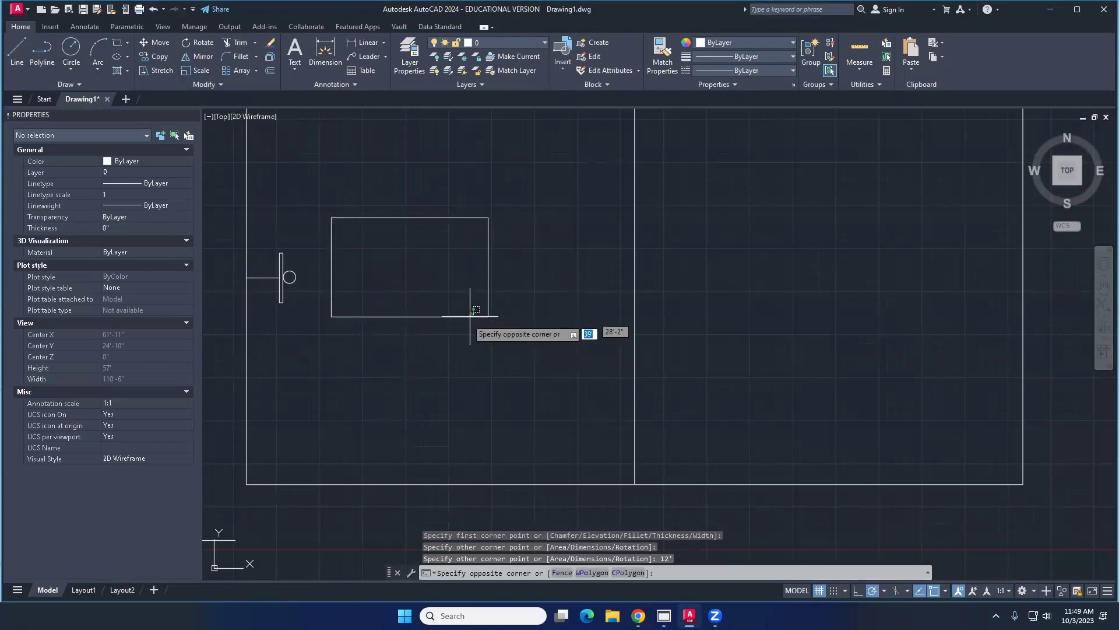
{"action": "left_click", "coordinate": [460, 315]}
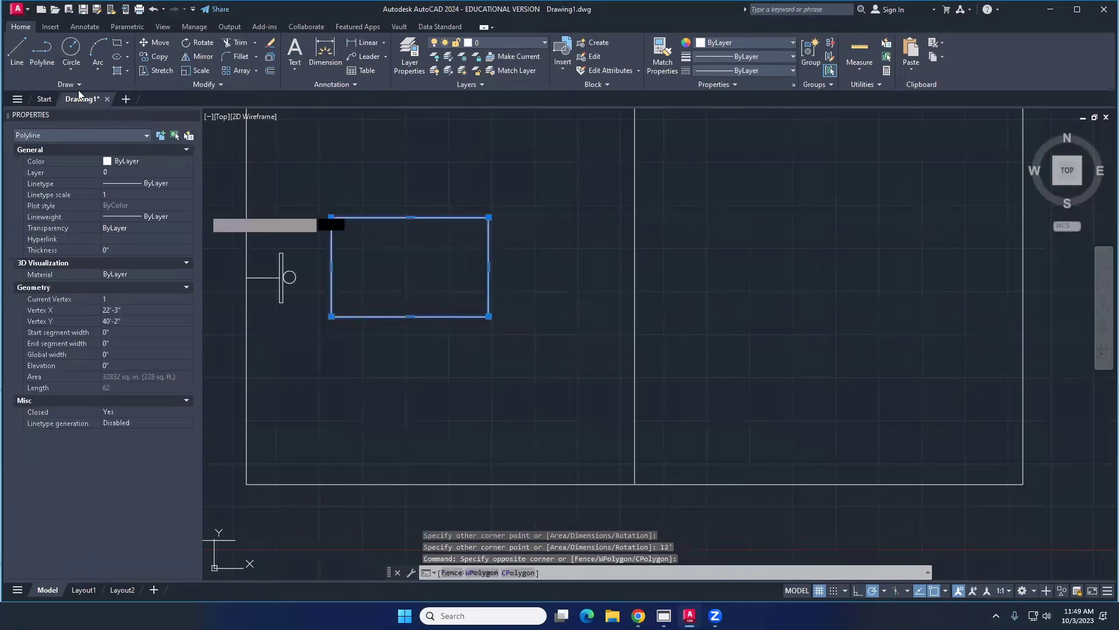
{"action": "left_click", "coordinate": [150, 45]}
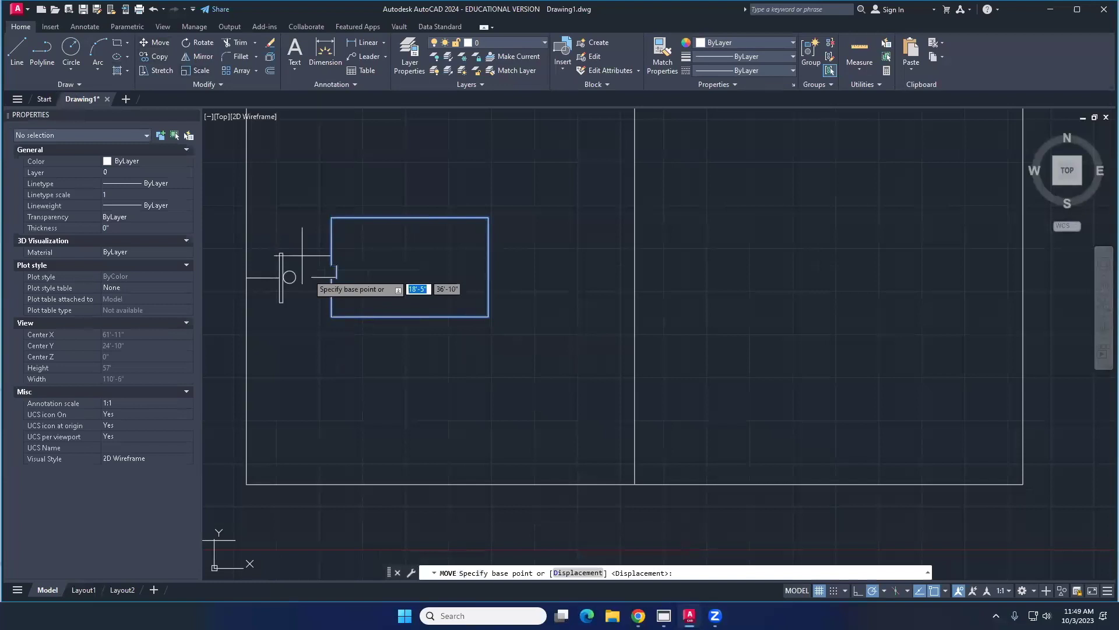
{"action": "left_click", "coordinate": [332, 266]}
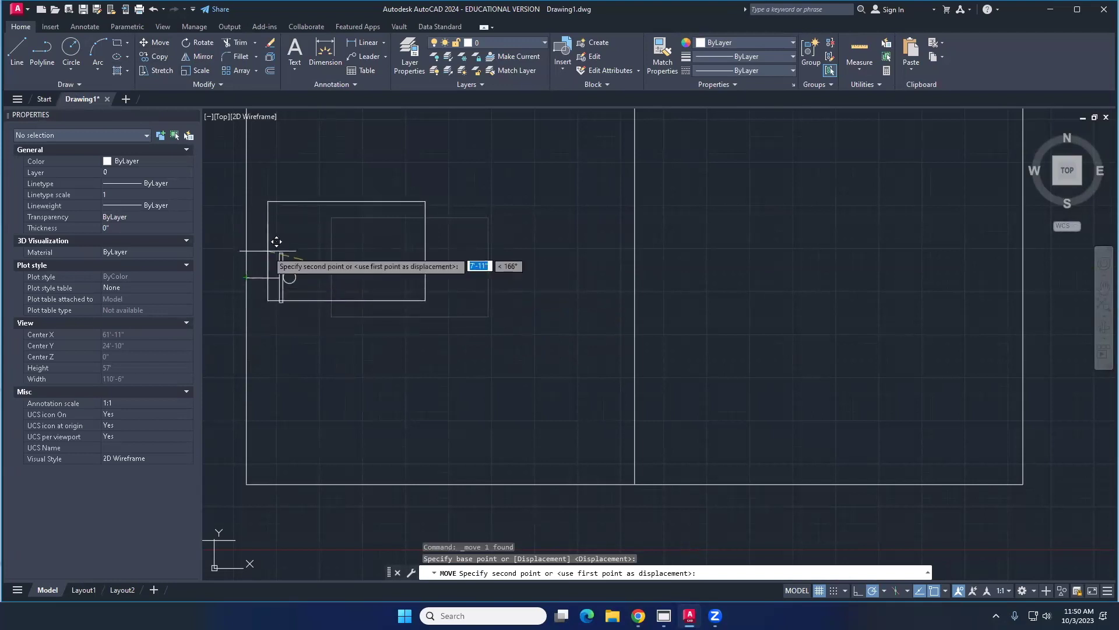
{"action": "left_click", "coordinate": [255, 269]}
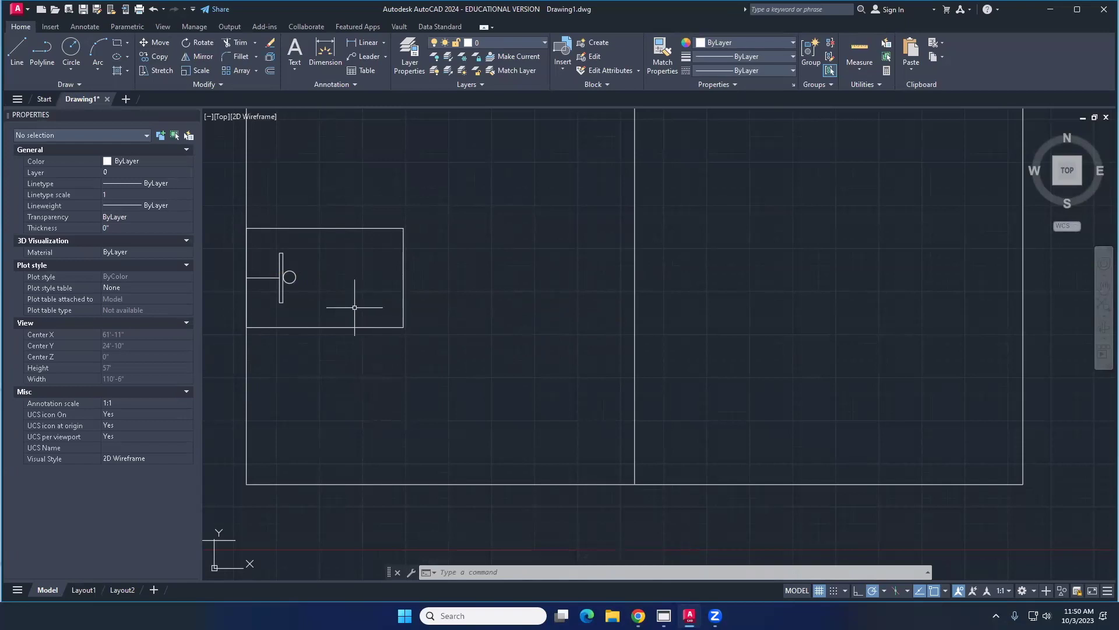
Step: Try a circle centred on the midpoint of the key's right edge and reaching beyond its corners, and undo it
{"action": "left_click", "coordinate": [71, 49]}
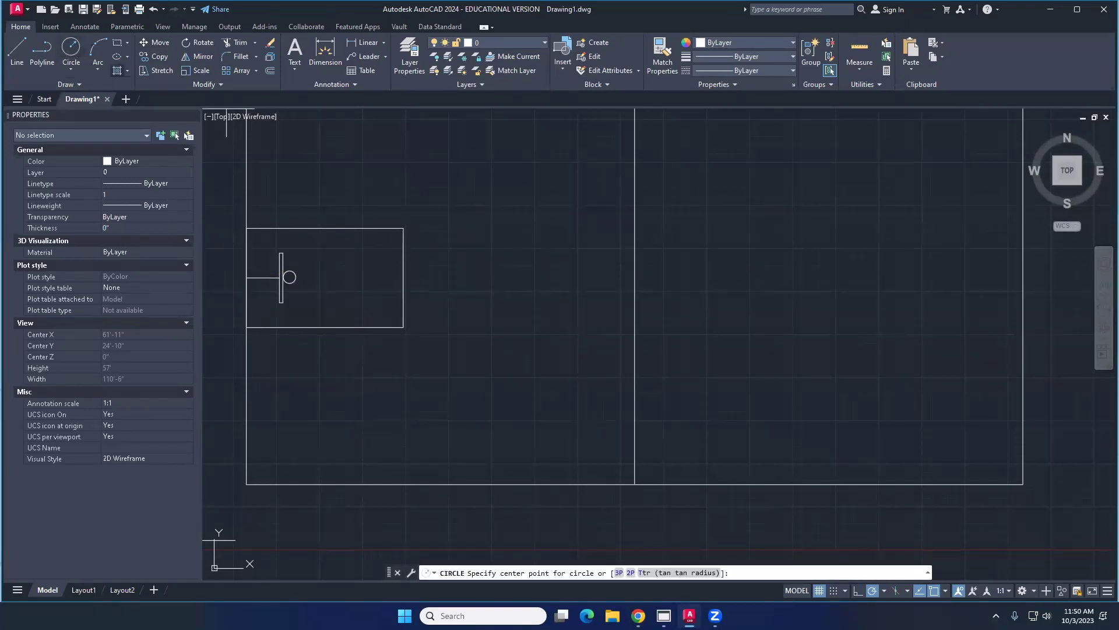
{"action": "left_click", "coordinate": [403, 277]}
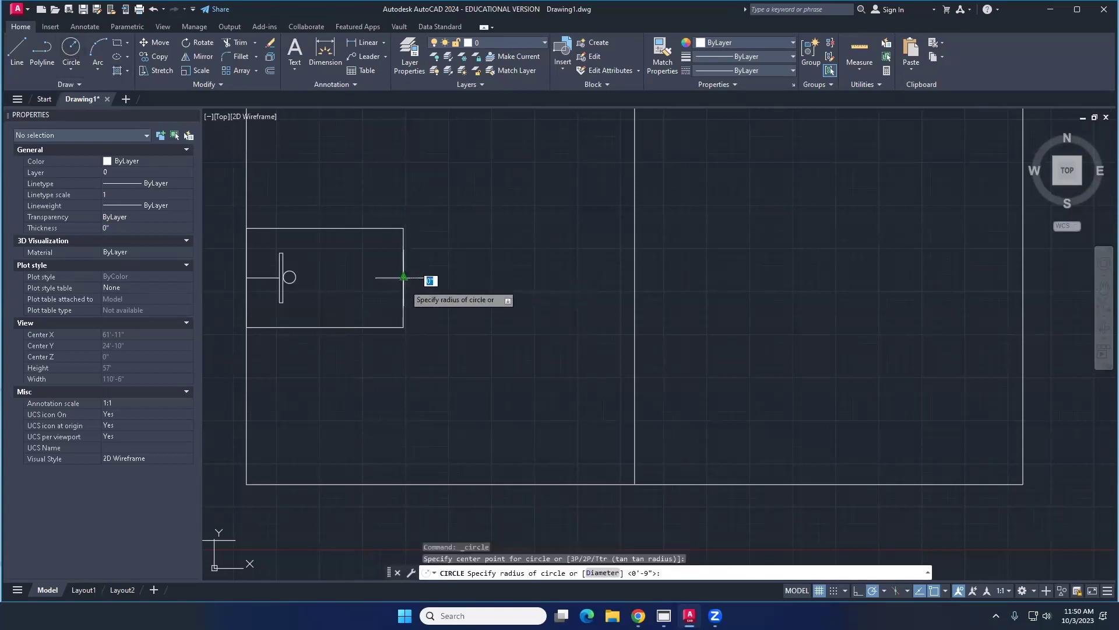
{"action": "left_click", "coordinate": [402, 345]}
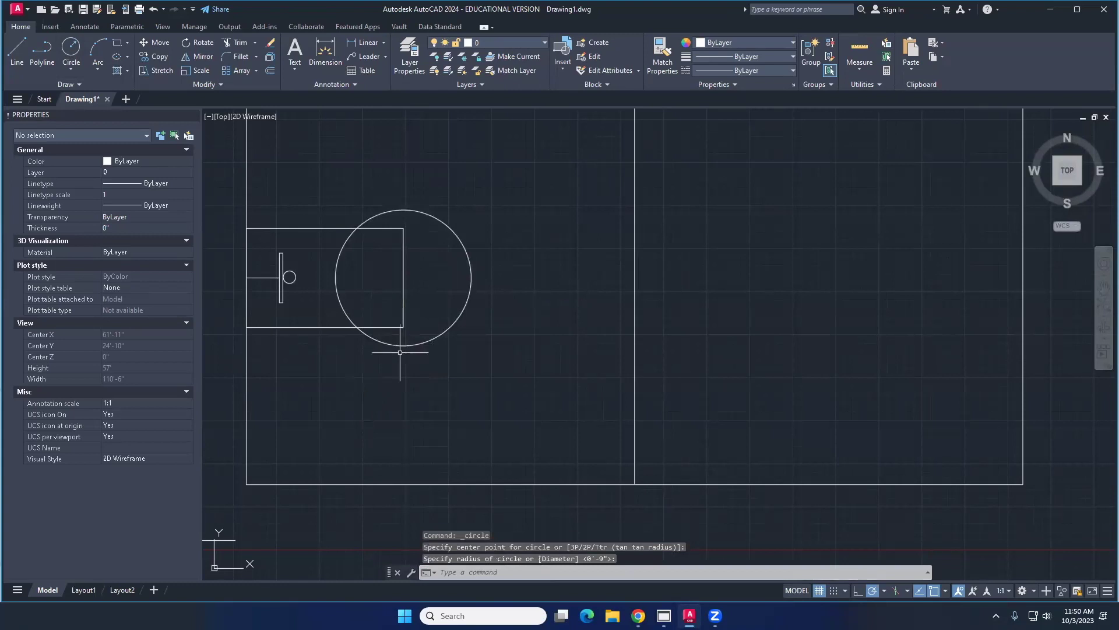
{"action": "key", "text": "ctrl+z"}
Step: Draw a circle from the midpoint of the key's right edge out to its lower corner, then erase it
{"action": "key", "text": "Return"}
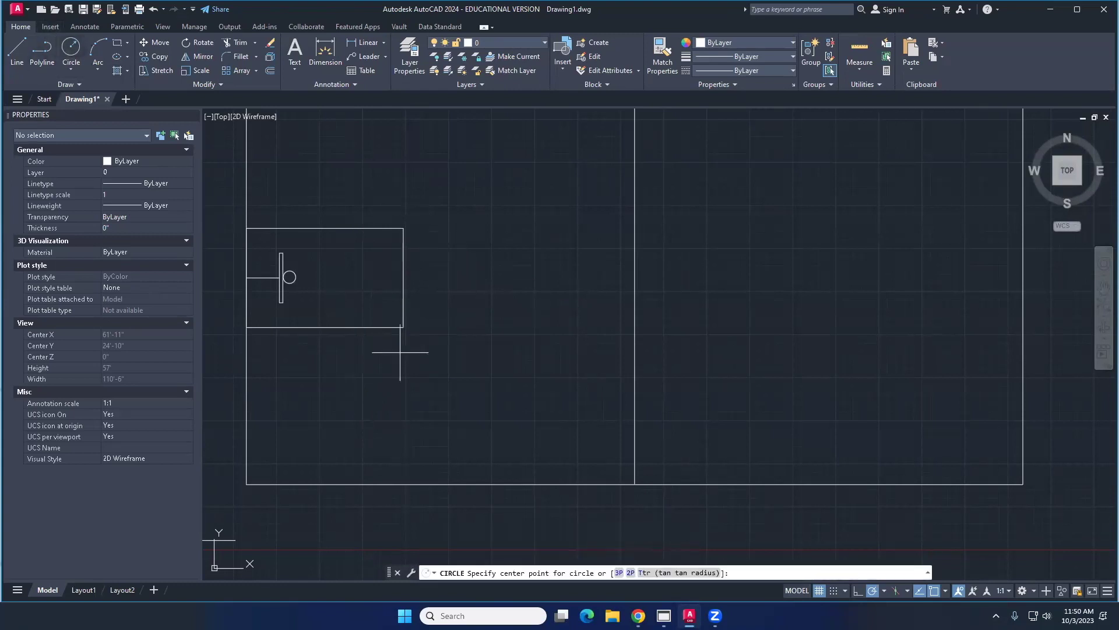
{"action": "left_click", "coordinate": [404, 277]}
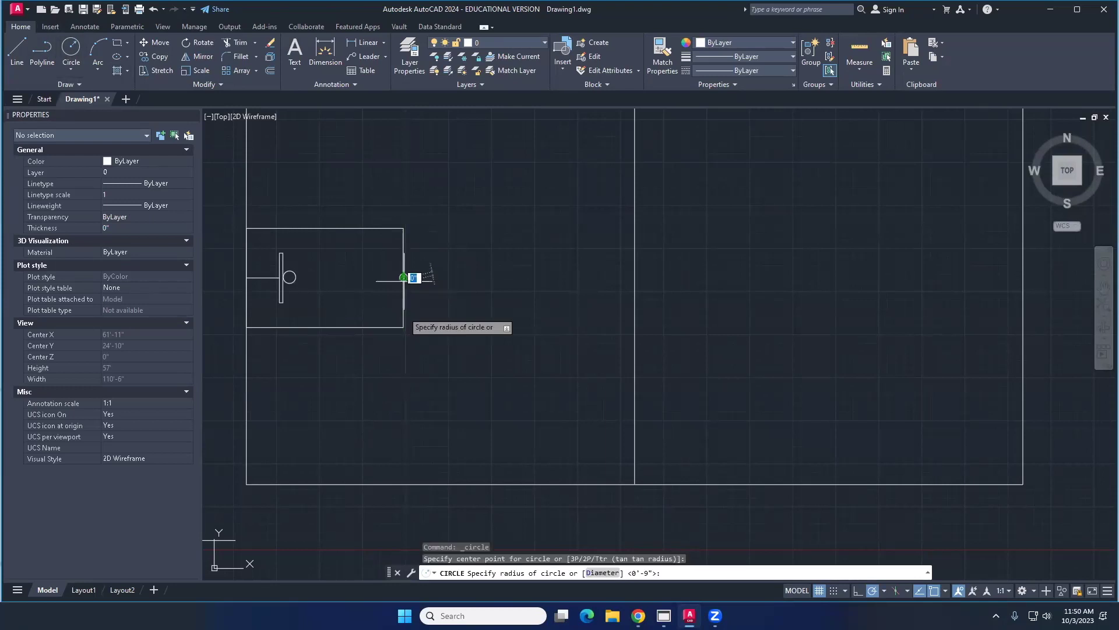
{"action": "left_click", "coordinate": [404, 328]}
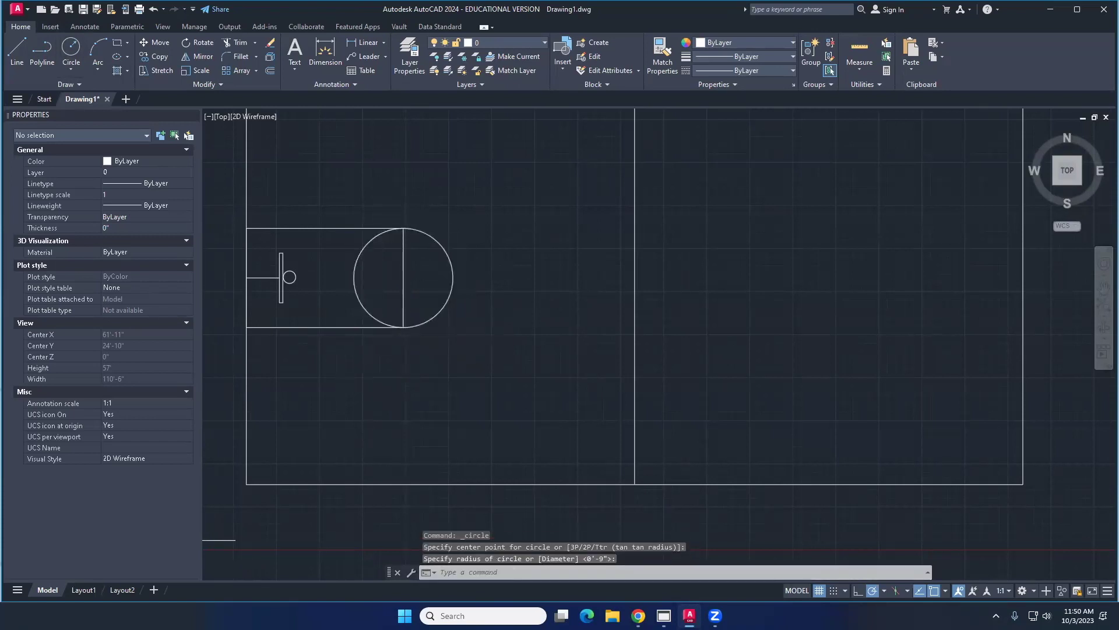
{"action": "scroll", "coordinate": [387, 387], "scroll_direction": "down", "scroll_amount": 4}
{"action": "middle_click_drag", "start_coordinate": [387, 387], "coordinate": [375, 318]}
{"action": "scroll", "coordinate": [349, 324], "scroll_direction": "up", "scroll_amount": 2}
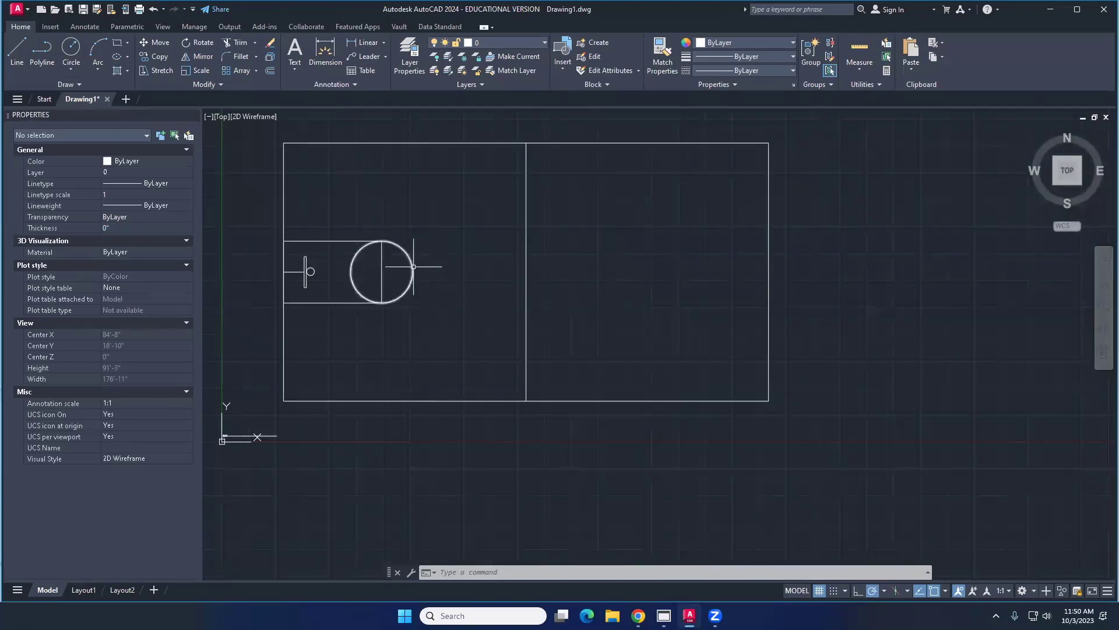
{"action": "left_click", "coordinate": [413, 266]}
{"action": "key", "text": "Delete"}
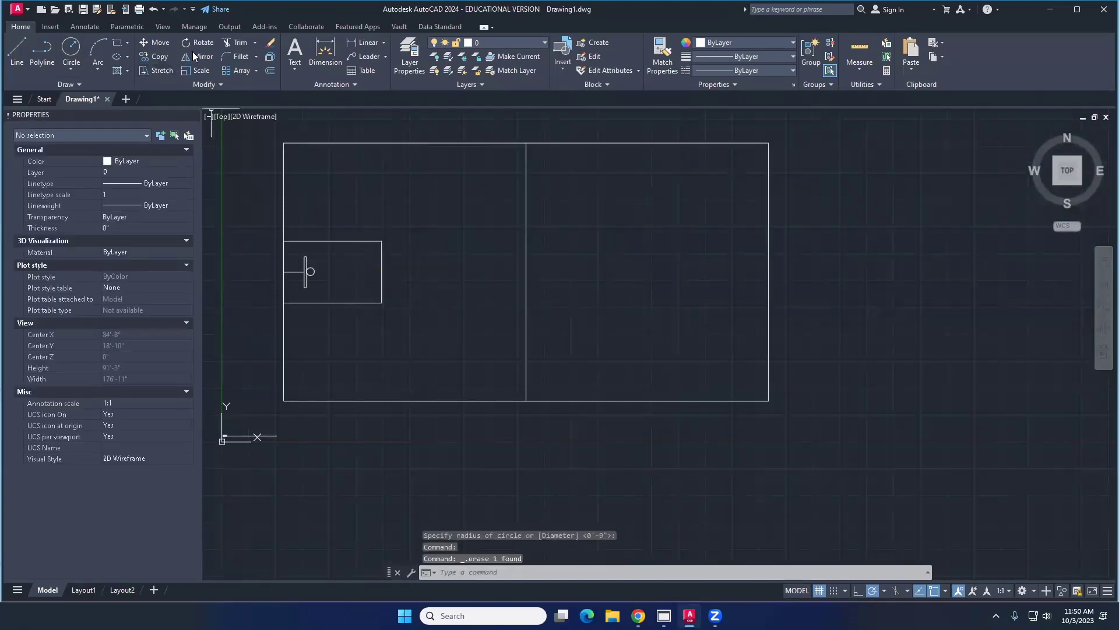
Step: Draw the free-throw circle centred on the midpoint of the key's right edge, with its radius snapped to the lower-right corner
{"action": "left_click", "coordinate": [72, 46]}
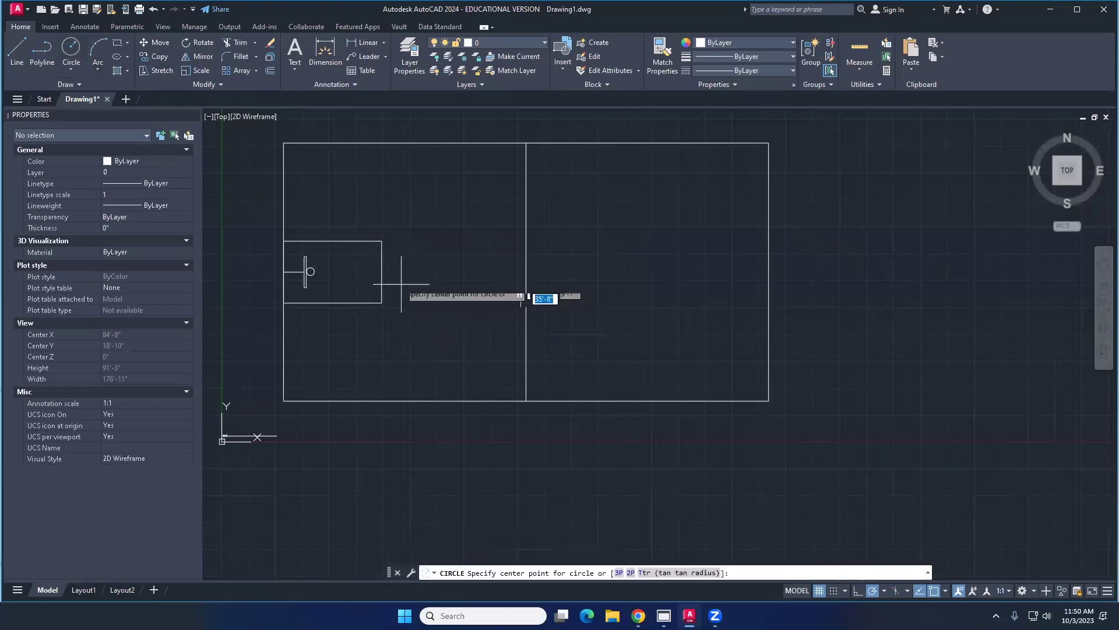
{"action": "left_click", "coordinate": [381, 272]}
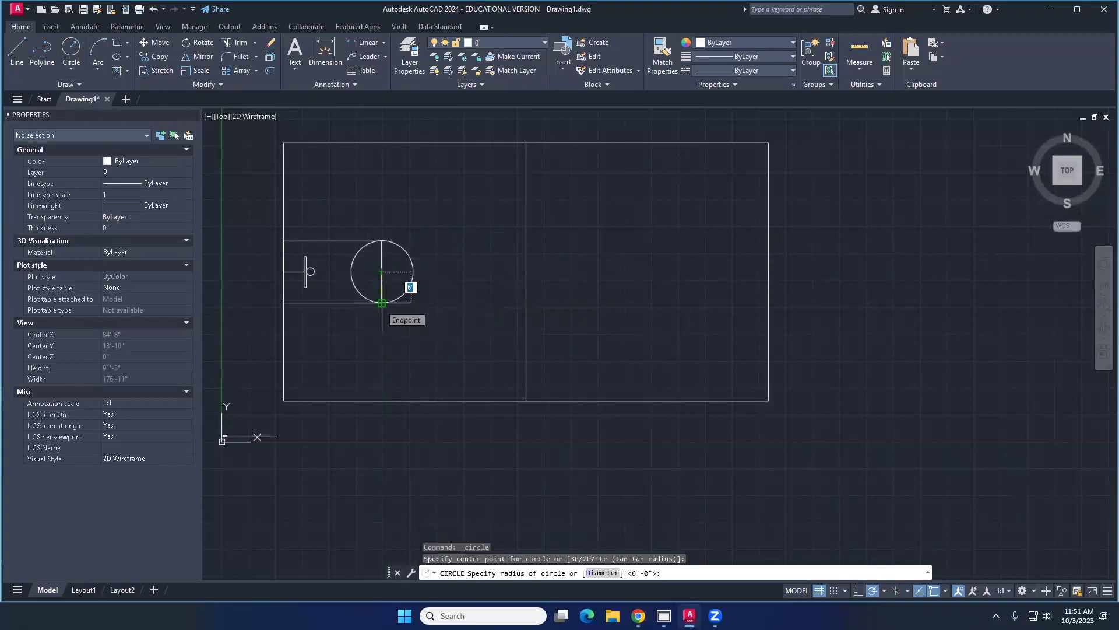
{"action": "left_click", "coordinate": [382, 302]}
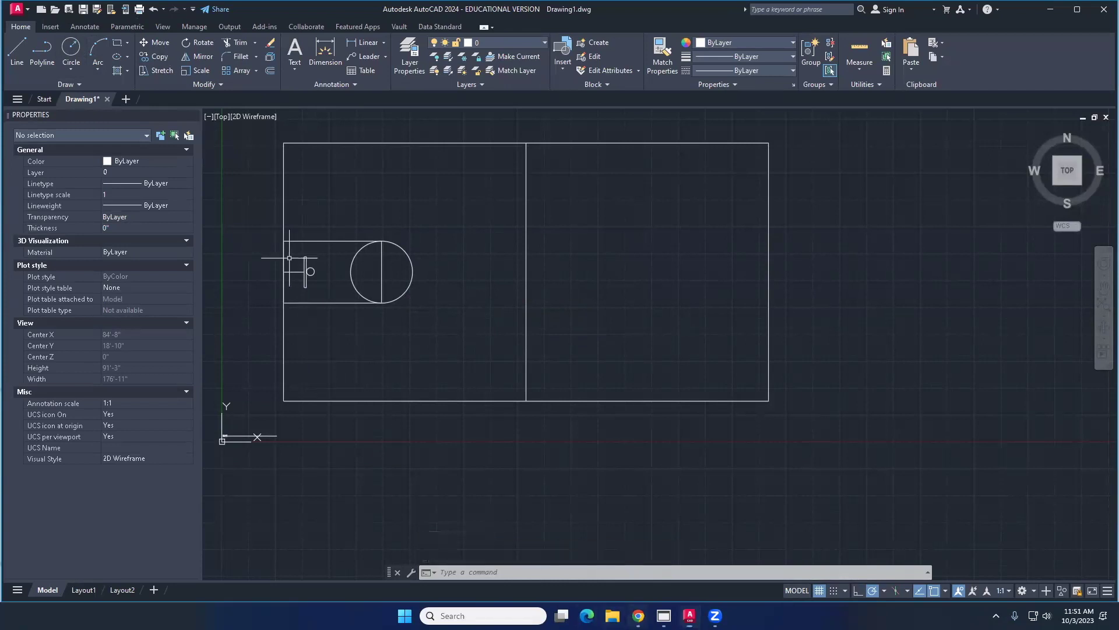
Step: Compare the drawing with the court diagram in Chrome and examine the free-throw circle's radius and diameter in its properties
{"action": "left_click", "coordinate": [638, 615]}
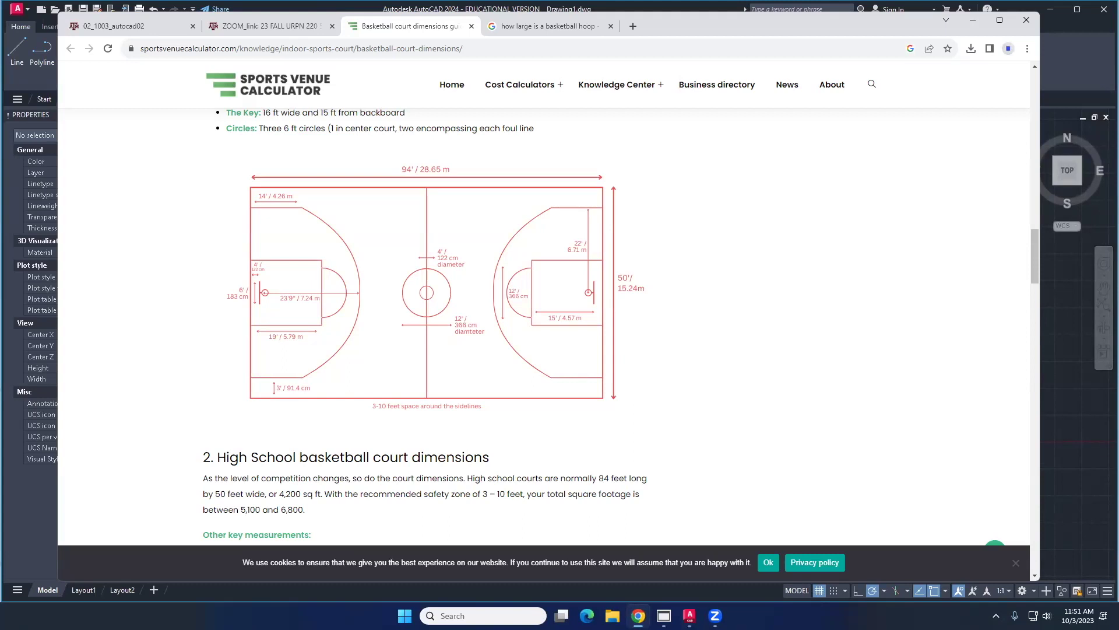
{"action": "left_click", "coordinate": [638, 615]}
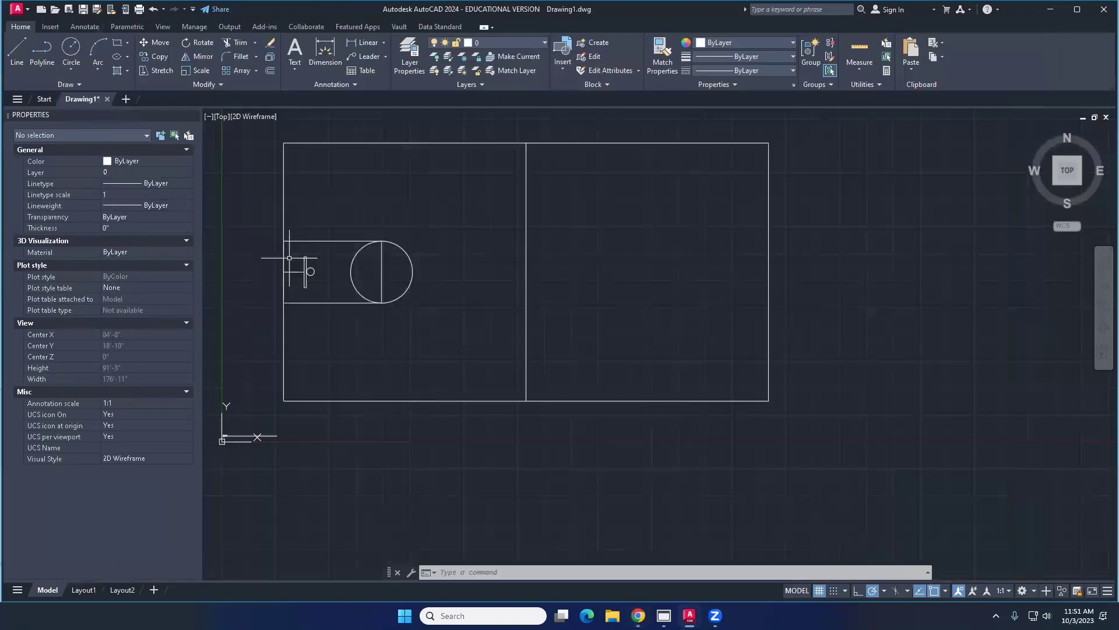
{"action": "left_click", "coordinate": [638, 615]}
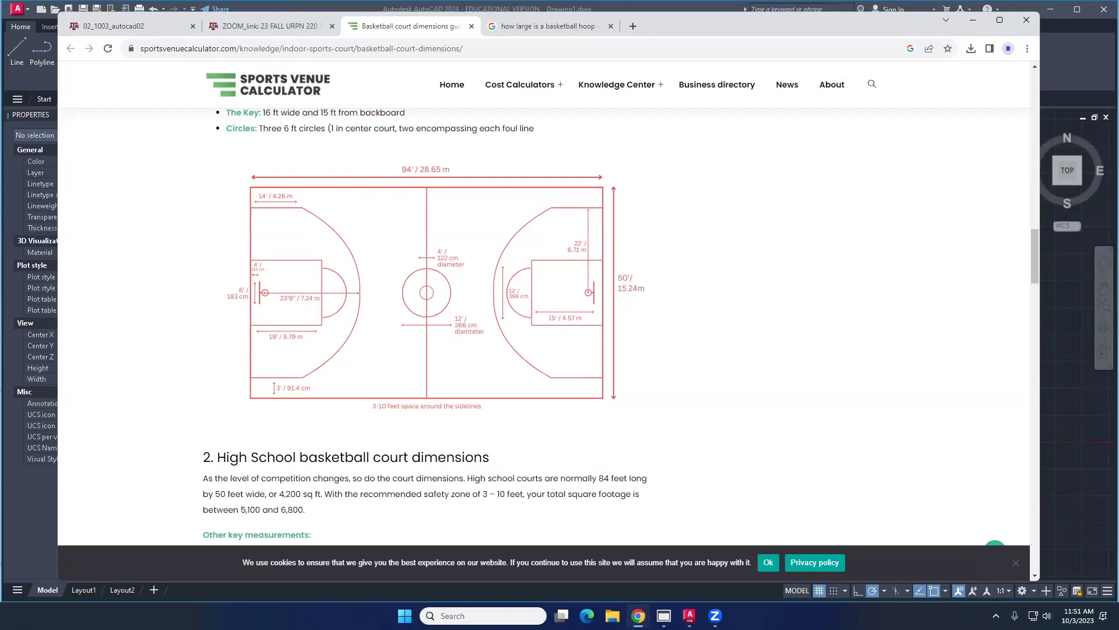
{"action": "left_click", "coordinate": [638, 615]}
{"action": "left_click", "coordinate": [638, 615]}
{"action": "left_click", "coordinate": [639, 615]}
{"action": "left_click", "coordinate": [638, 615]}
{"action": "left_click", "coordinate": [639, 615]}
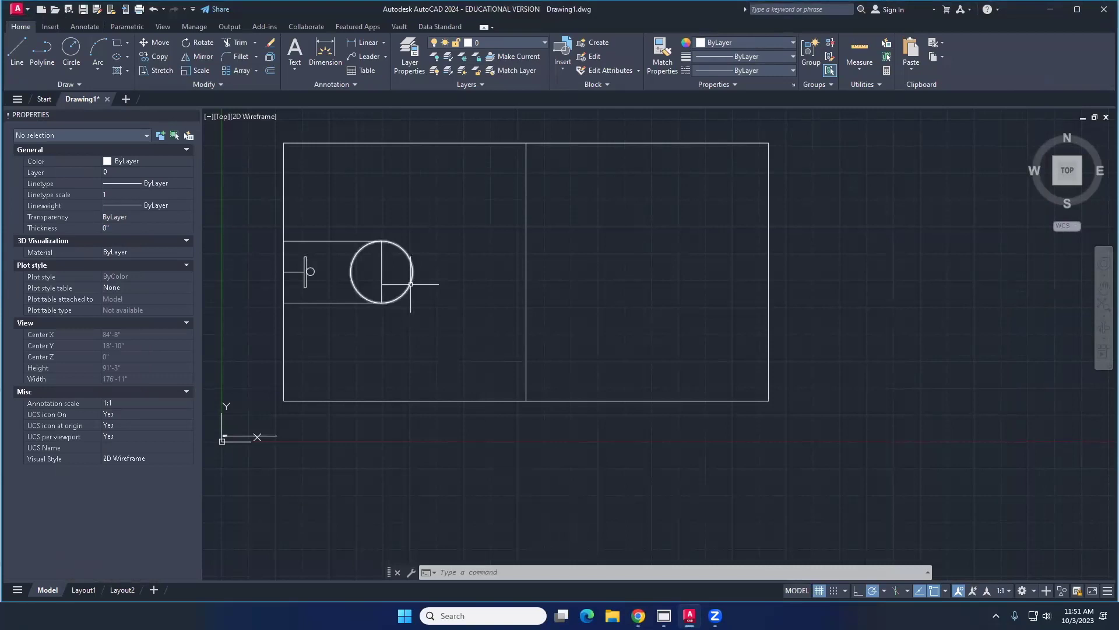
{"action": "left_click", "coordinate": [411, 284]}
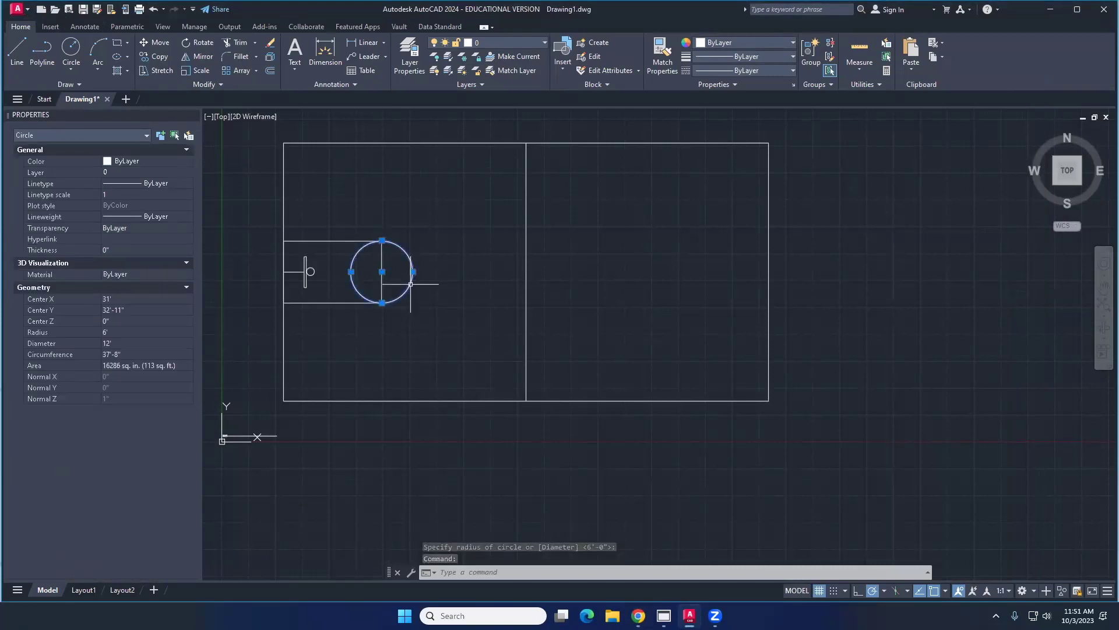
{"action": "key", "text": "Escape"}
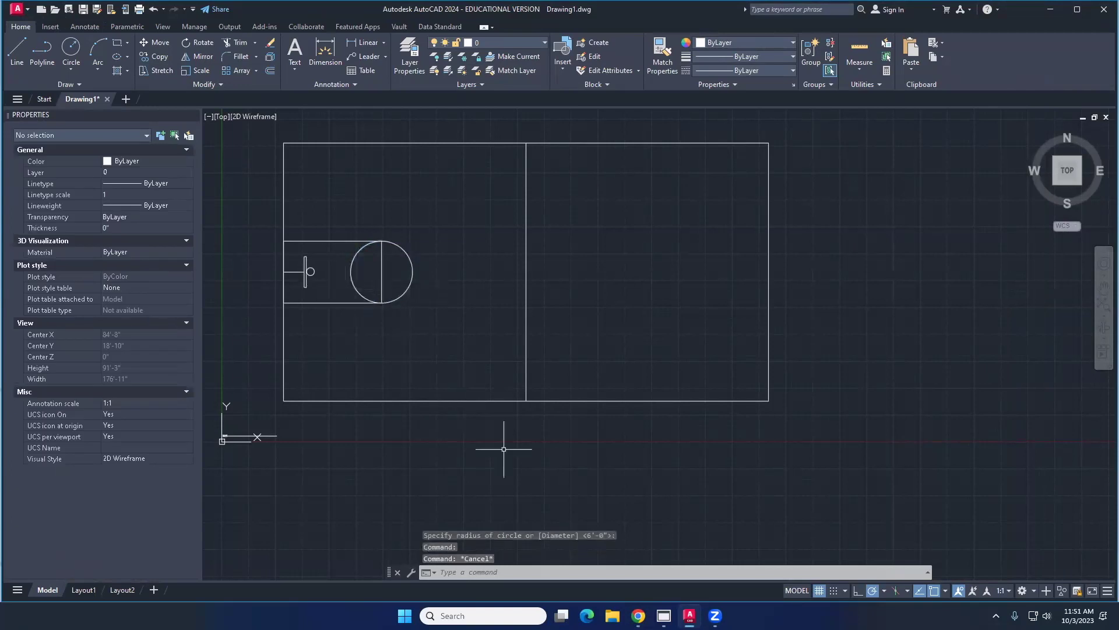
Step: Check the three-point distance on the diagram in Chrome, then in AutoCAD draw a 23'9" horizontal line rightward from the hoop's center
{"action": "left_click", "coordinate": [639, 616]}
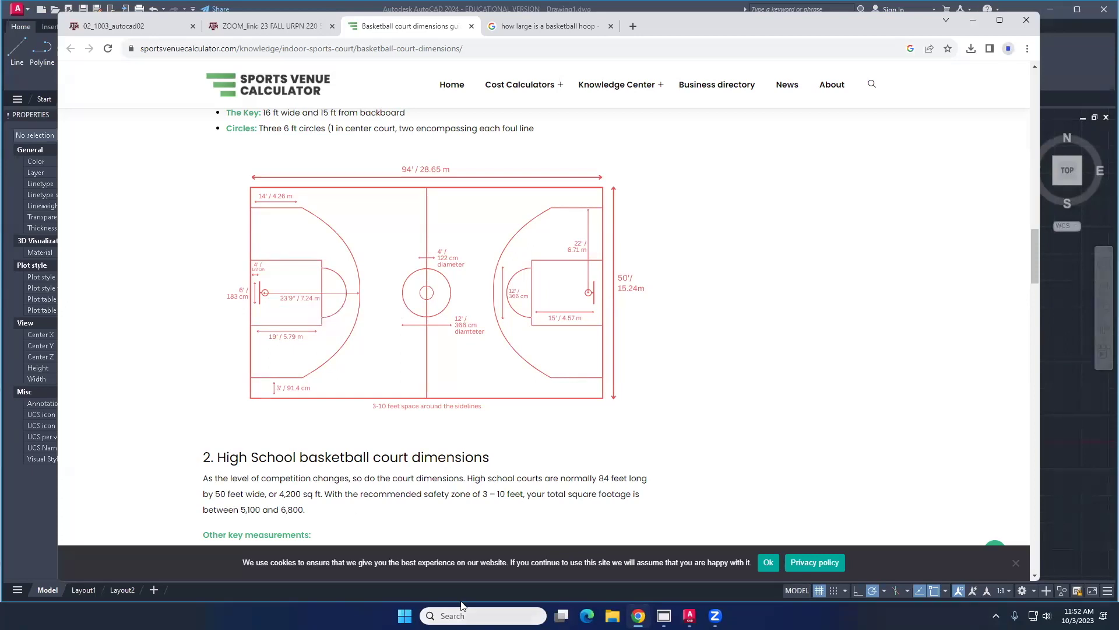
{"action": "left_click", "coordinate": [27, 524]}
{"action": "scroll", "coordinate": [319, 290], "scroll_direction": "up", "scroll_amount": 4}
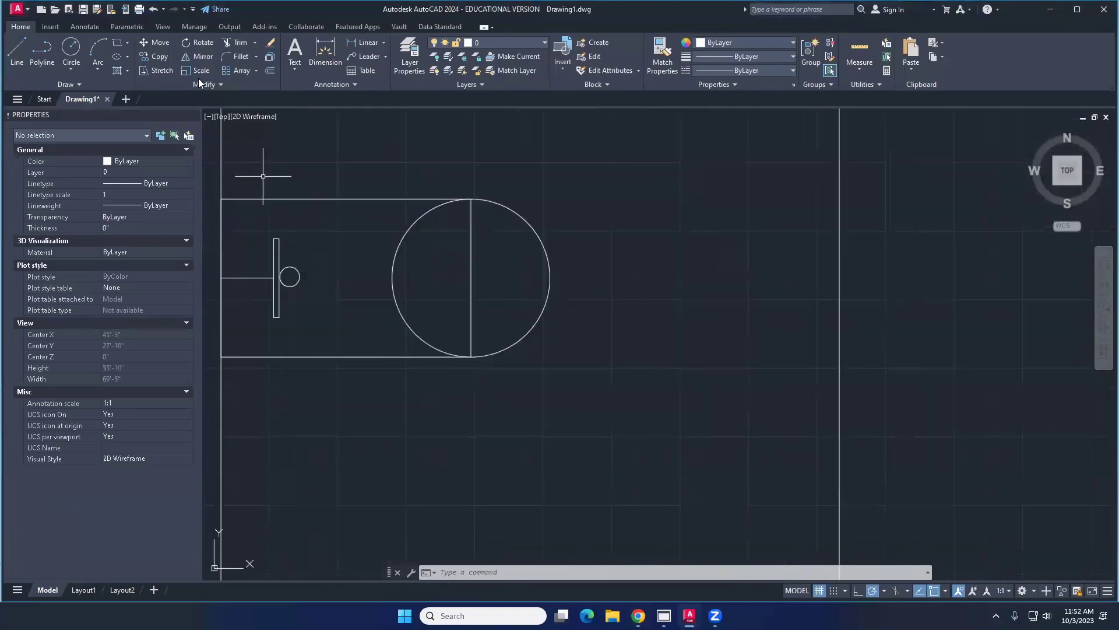
{"action": "left_click", "coordinate": [17, 53]}
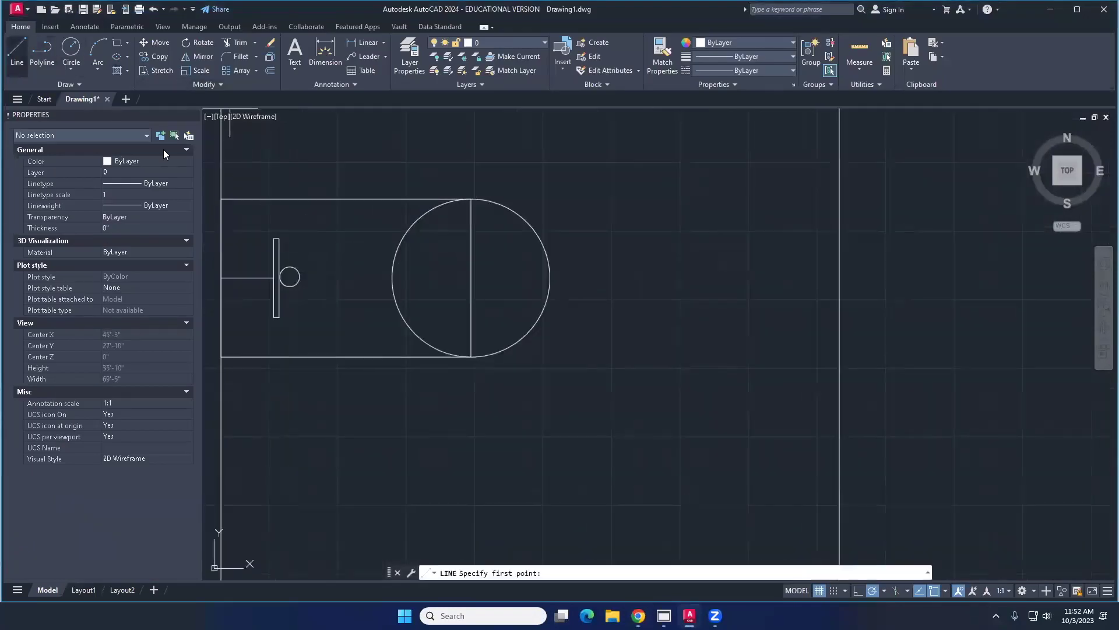
{"action": "left_click", "coordinate": [290, 277]}
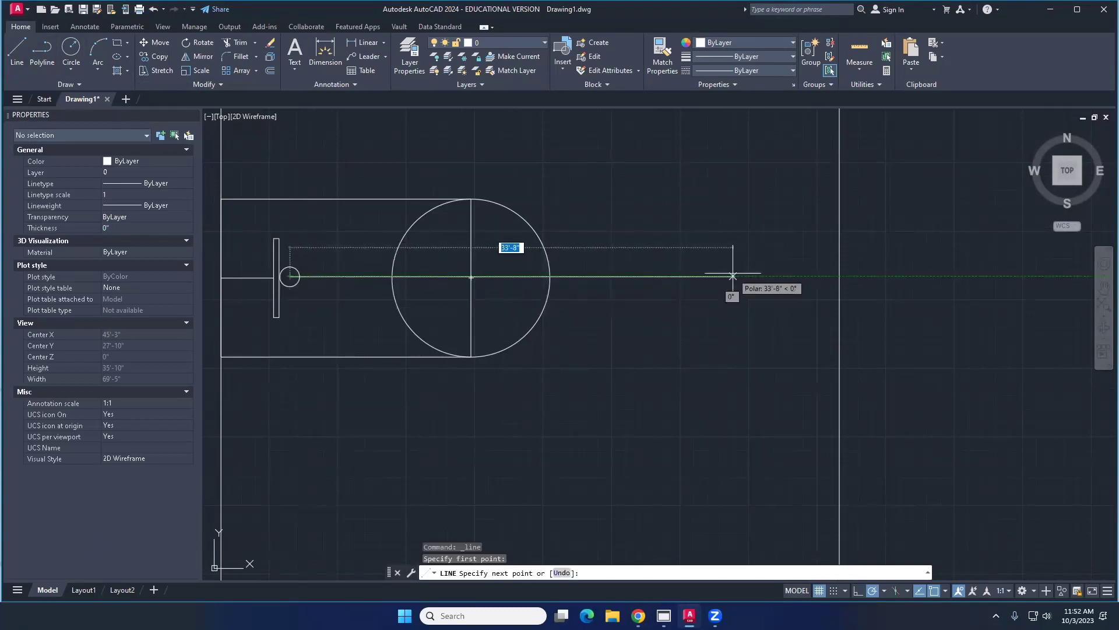
{"action": "type", "text": "23"}
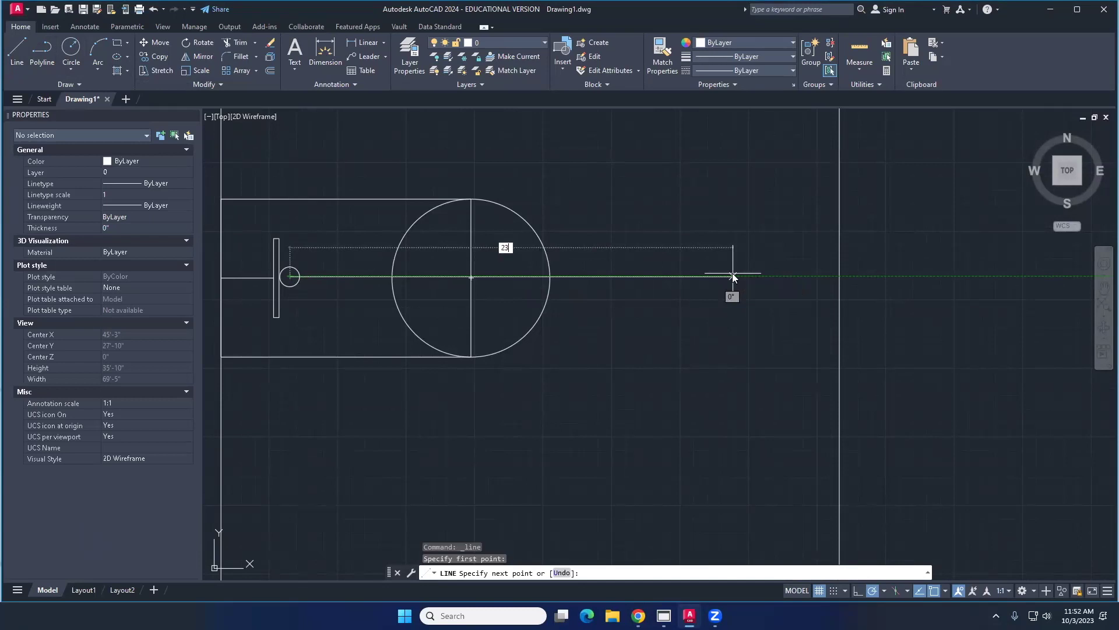
{"action": "type", "text": "'9\""}
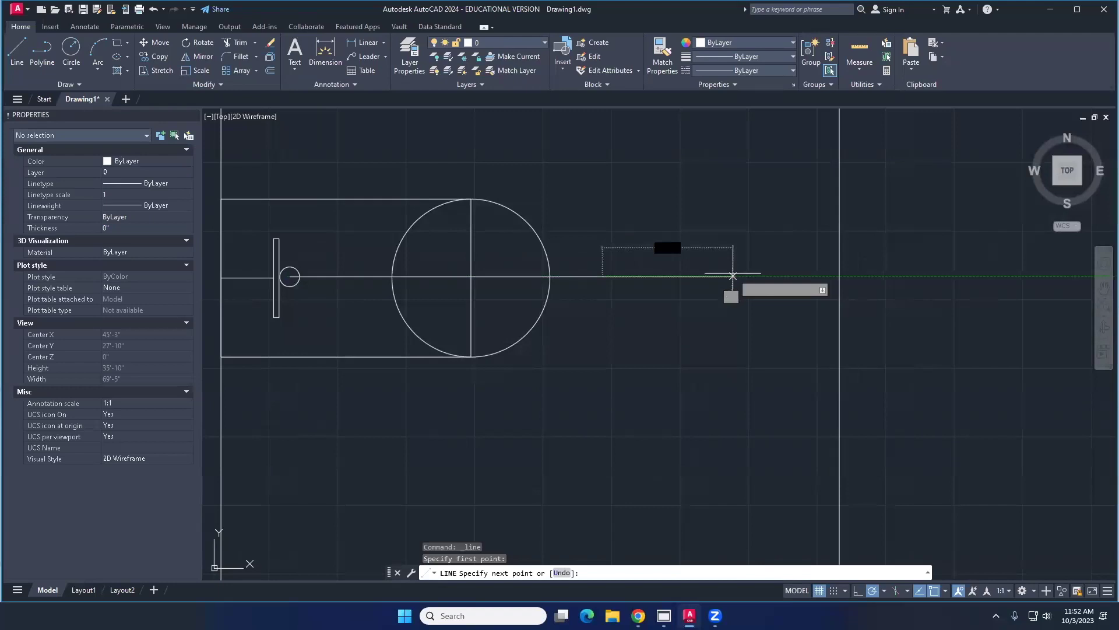
Step: Finish the 23'9" horizontal line from the hoop's center as a single segment
{"action": "key", "text": "Return"}
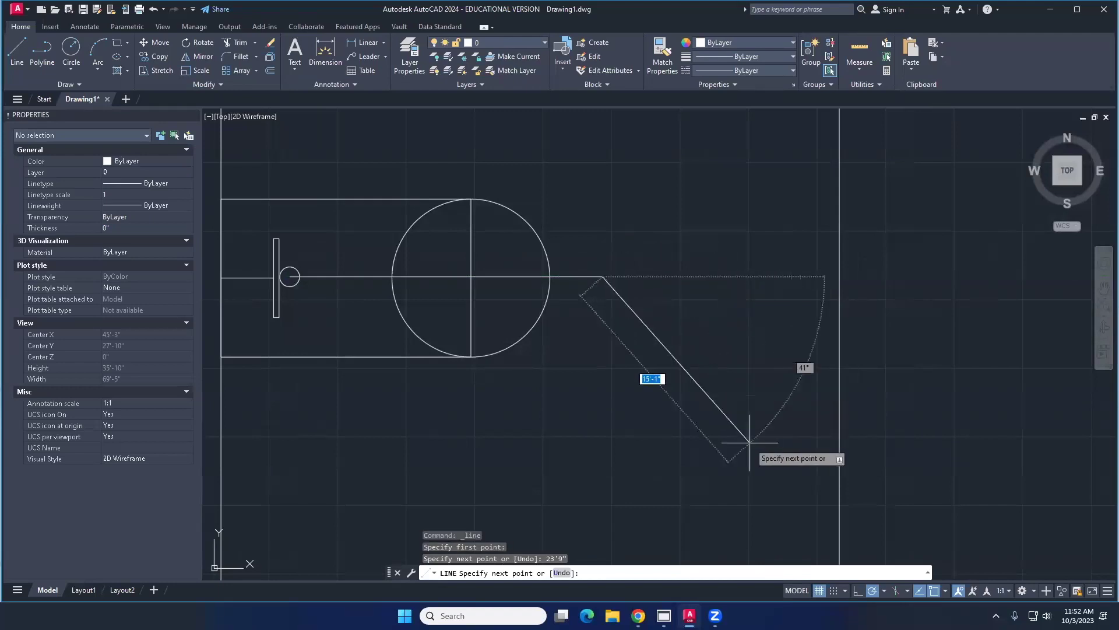
{"action": "key", "text": "Return"}
{"action": "mouse_move", "coordinate": [617, 332]}
{"action": "middle_mouse_down"}
{"action": "mouse_move", "coordinate": [650, 337]}
{"action": "mouse_move", "coordinate": [562, 333]}
{"action": "middle_mouse_up"}
{"action": "scroll", "coordinate": [649, 336], "scroll_direction": "down", "scroll_amount": 3}
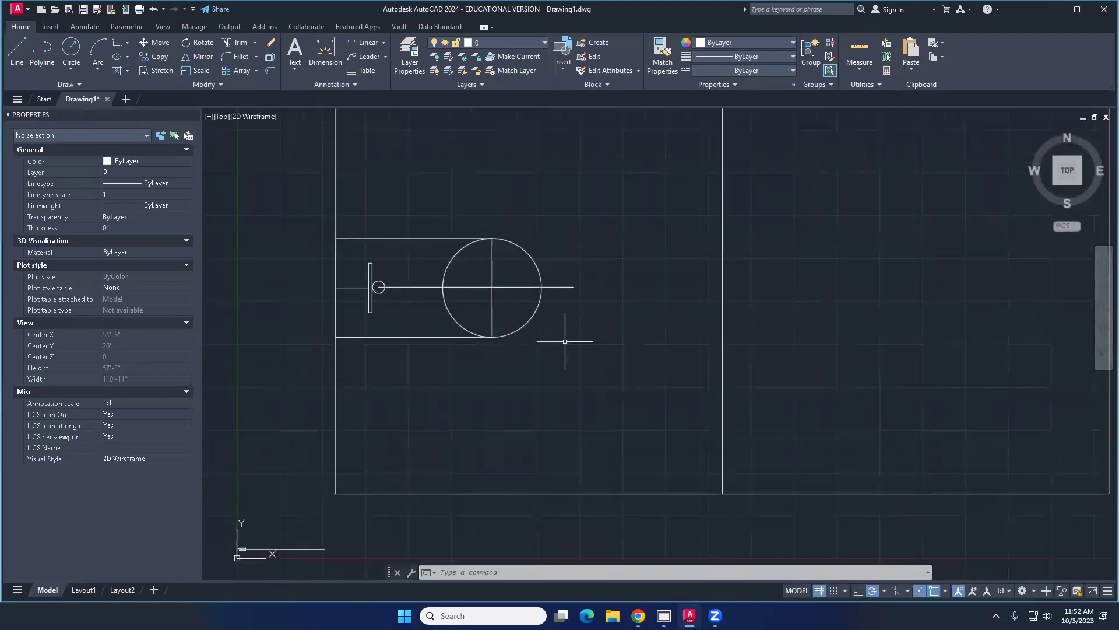
{"action": "middle_click_drag", "start_coordinate": [567, 340], "coordinate": [525, 340]}
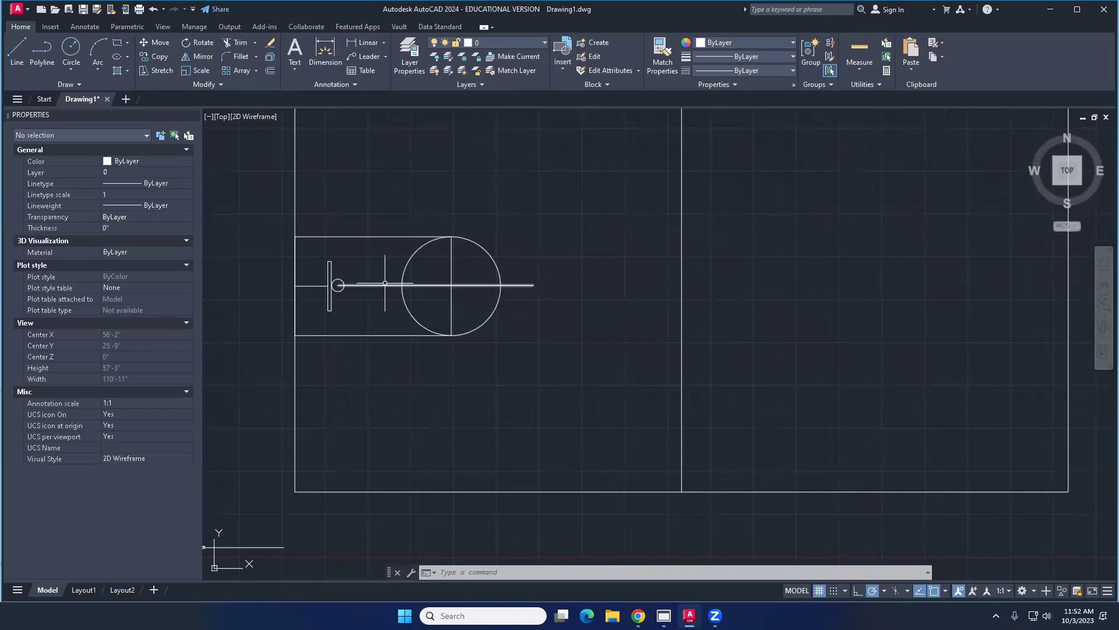
{"action": "mouse_move", "coordinate": [385, 284]}
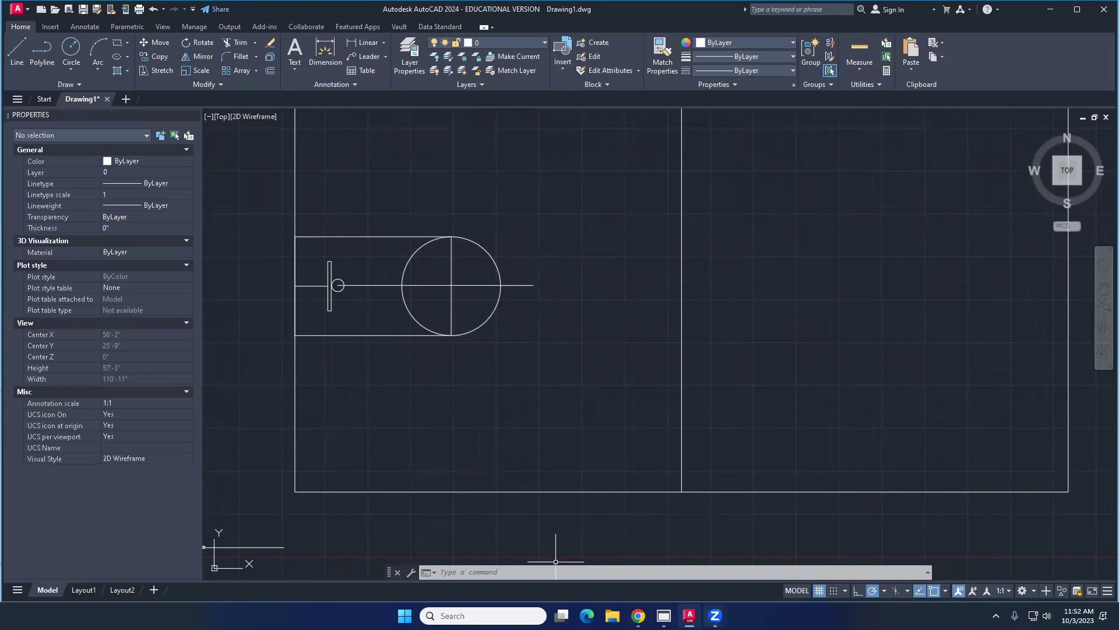
Step: Check the court diagram in Chrome, then in AutoCAD draw a 22' vertical line upward from the hoop's center
{"action": "left_click", "coordinate": [639, 615]}
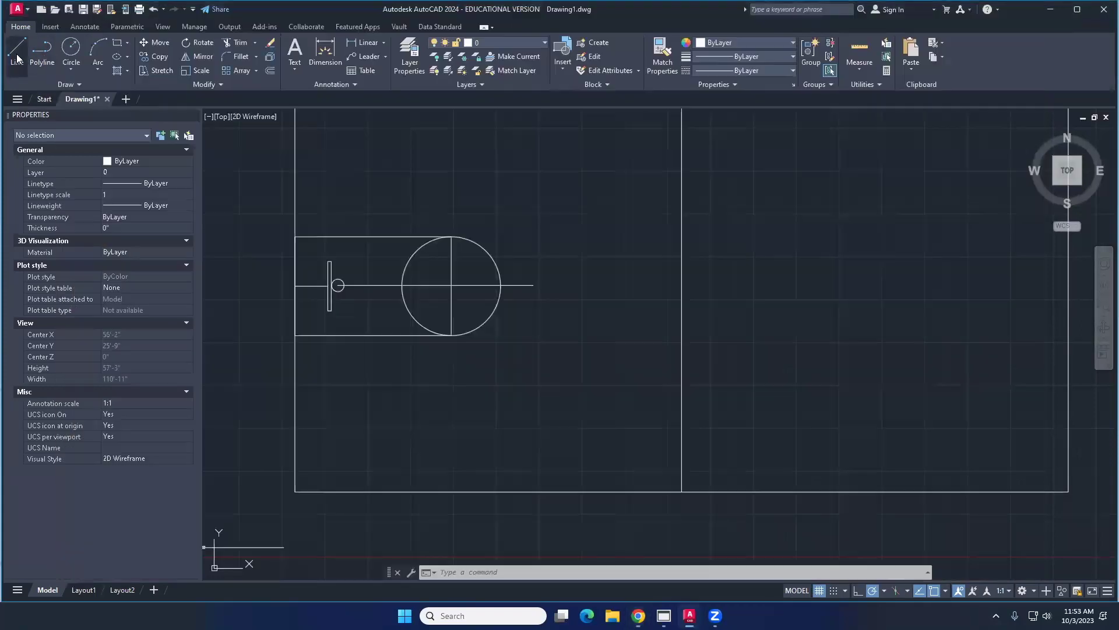
{"action": "left_click", "coordinate": [20, 58]}
{"action": "left_click", "coordinate": [17, 55]}
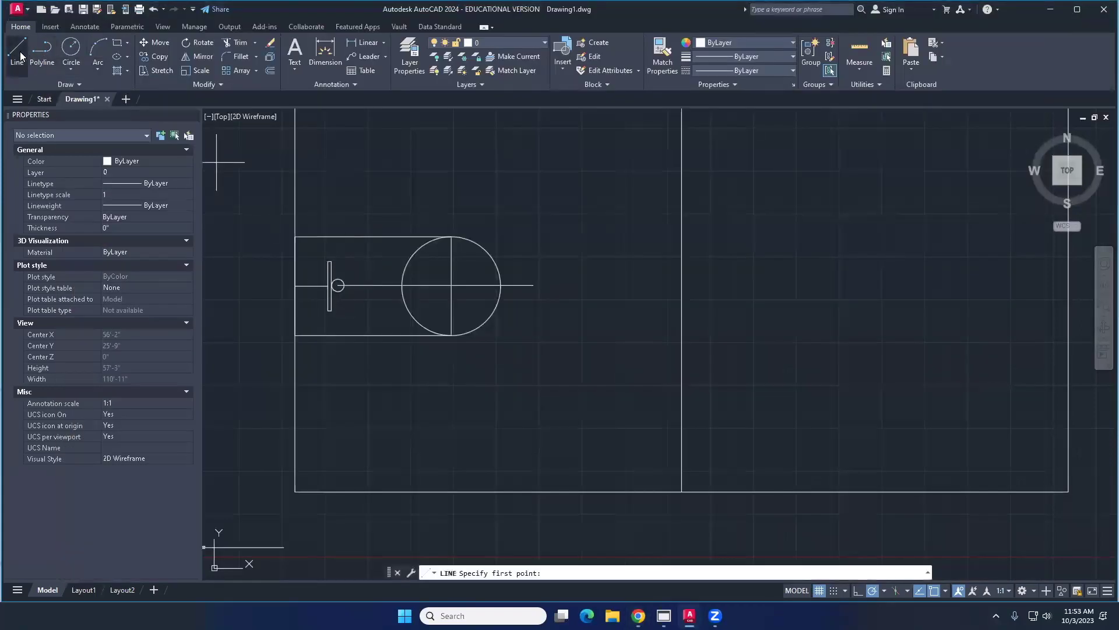
{"action": "left_click", "coordinate": [337, 285]}
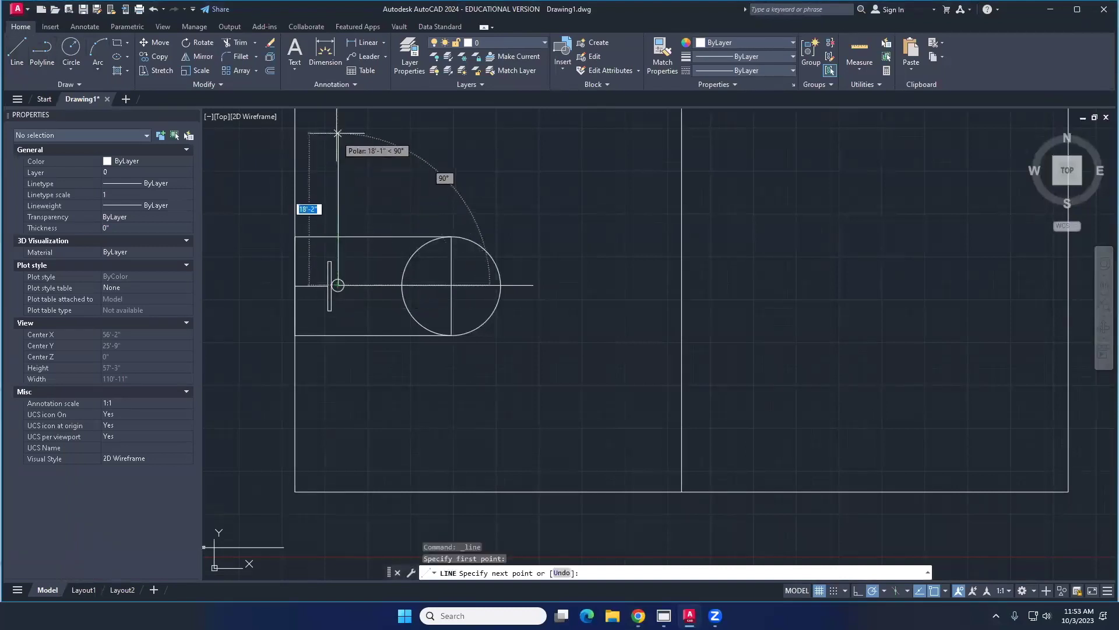
{"action": "type", "text": "22"}
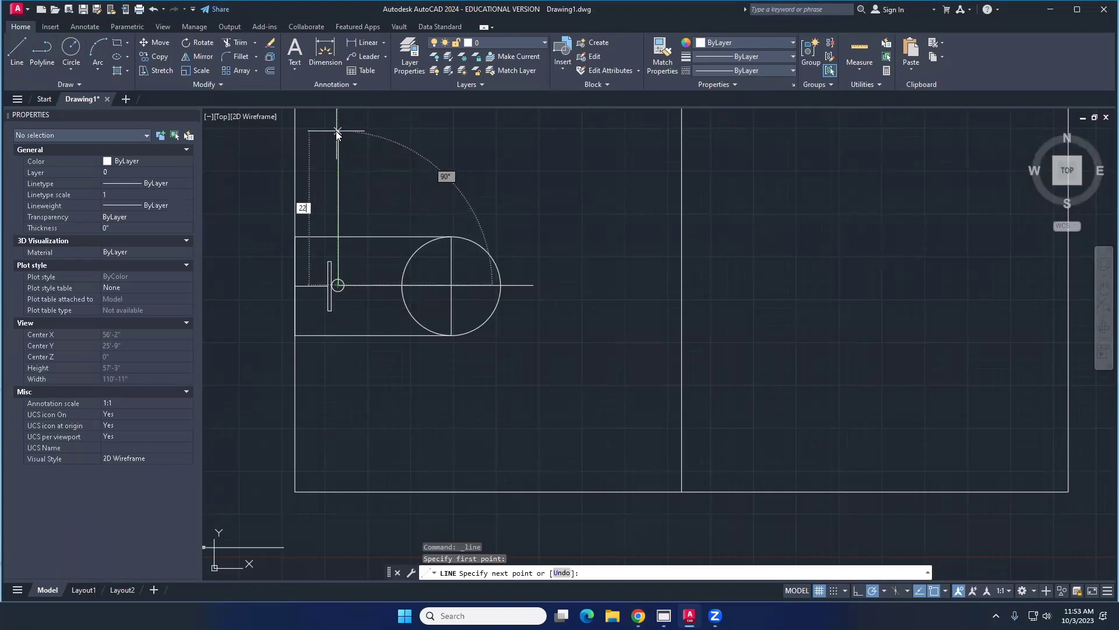
{"action": "type", "text": "'"}
{"action": "key", "text": "Return"}
{"action": "key", "text": "Return"}
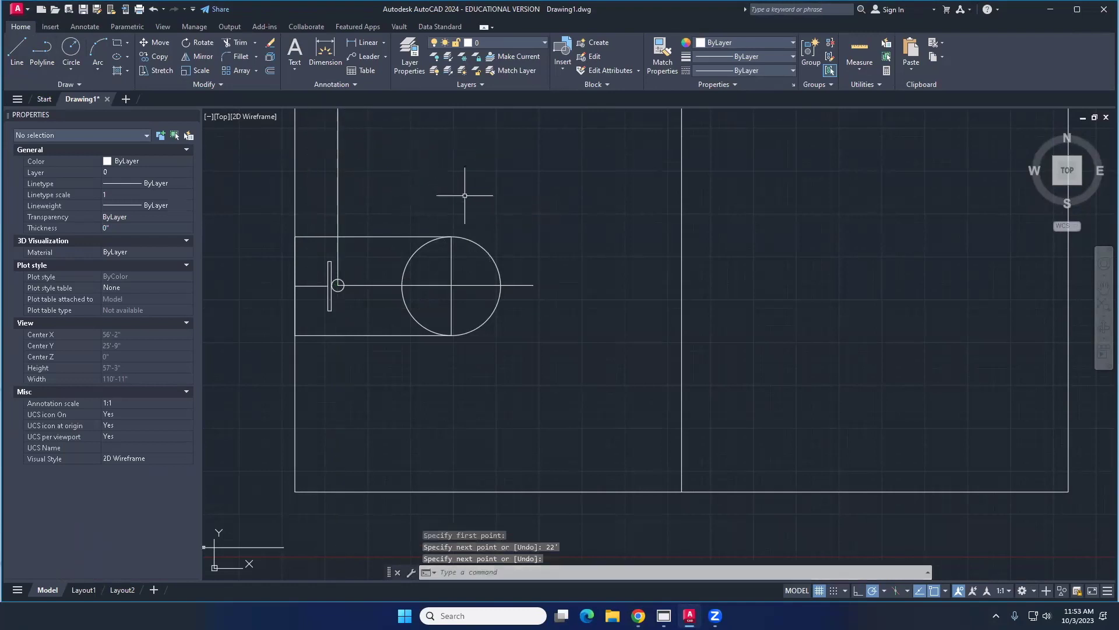
Step: Check the corner three-point length on the diagram in Chrome, then in AutoCAD draw a 14' horizontal line rightward from the vertical line's upper end
{"action": "scroll", "coordinate": [500, 221], "scroll_direction": "down", "scroll_amount": 2}
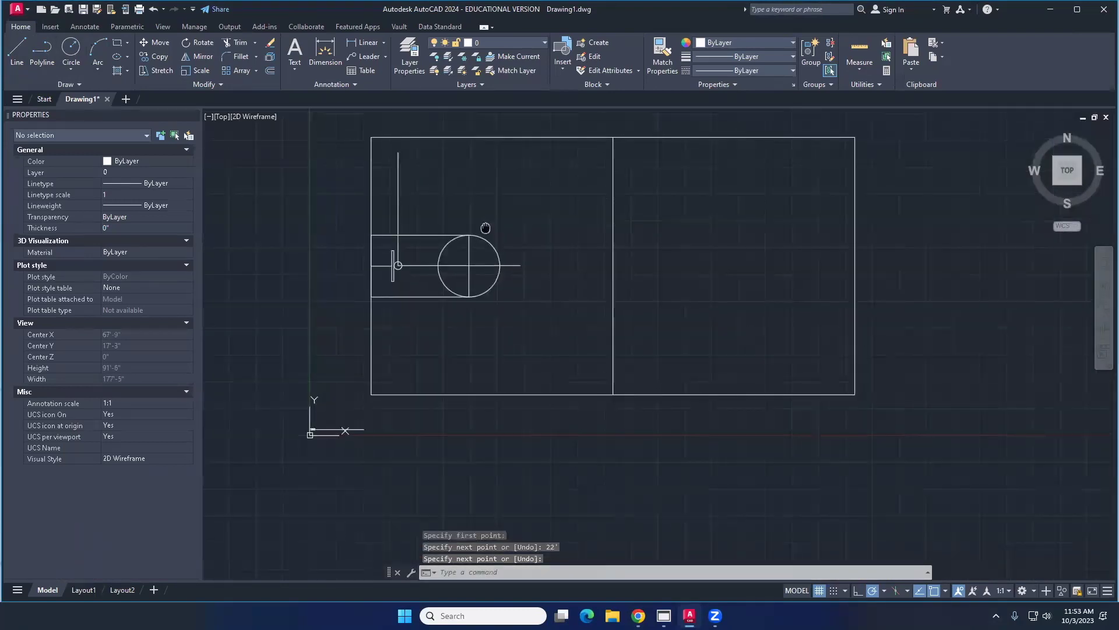
{"action": "scroll", "coordinate": [485, 227], "scroll_direction": "up", "scroll_amount": 2}
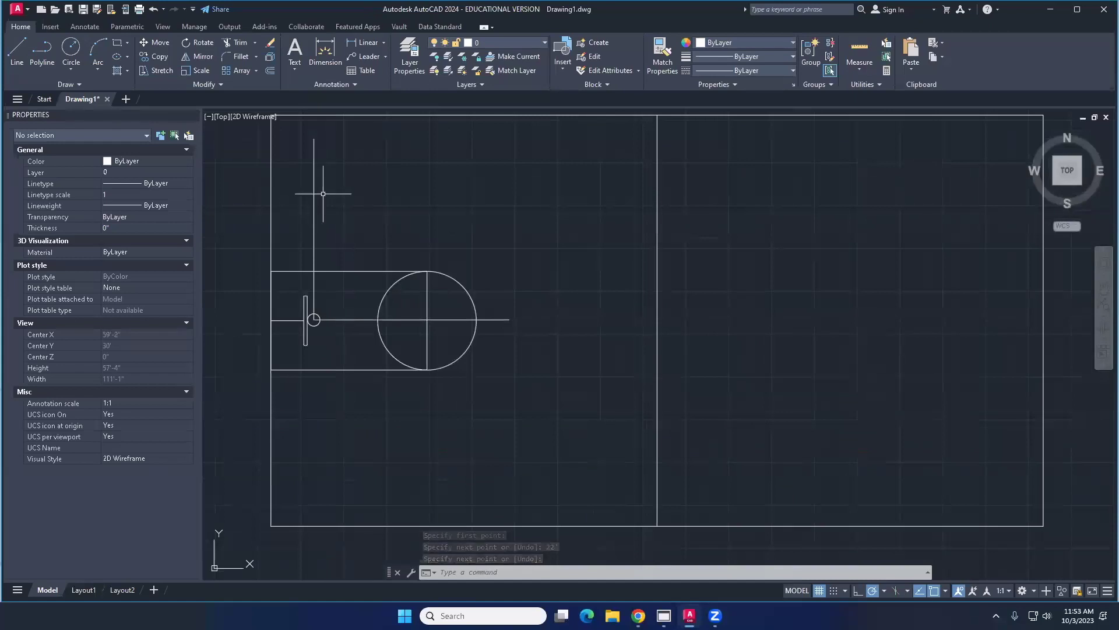
{"action": "mouse_move", "coordinate": [690, 615]}
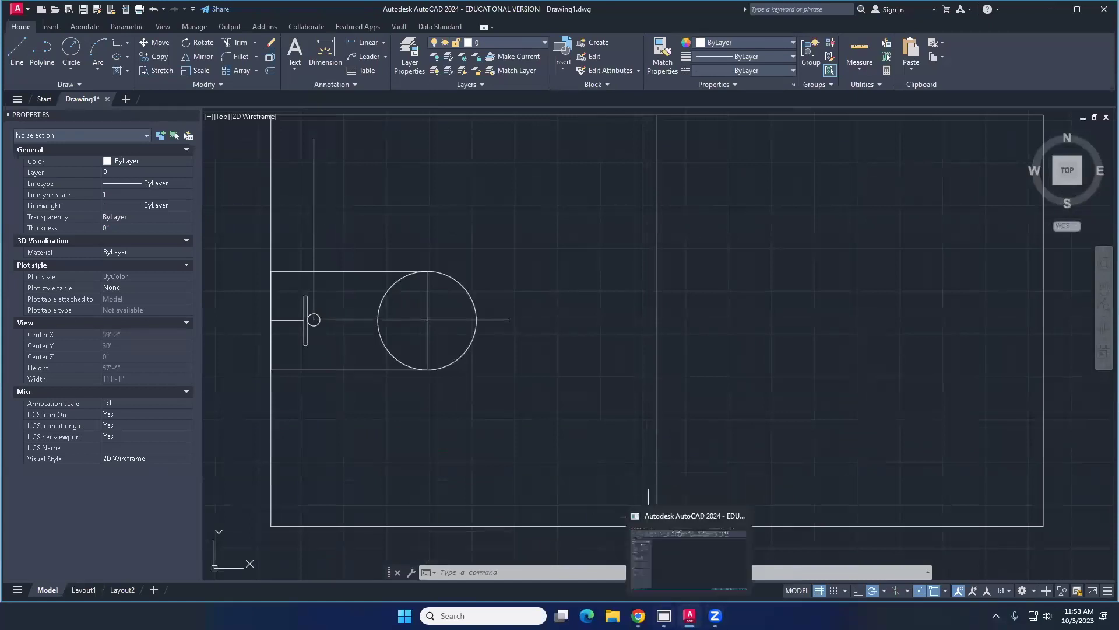
{"action": "mouse_move", "coordinate": [638, 615]}
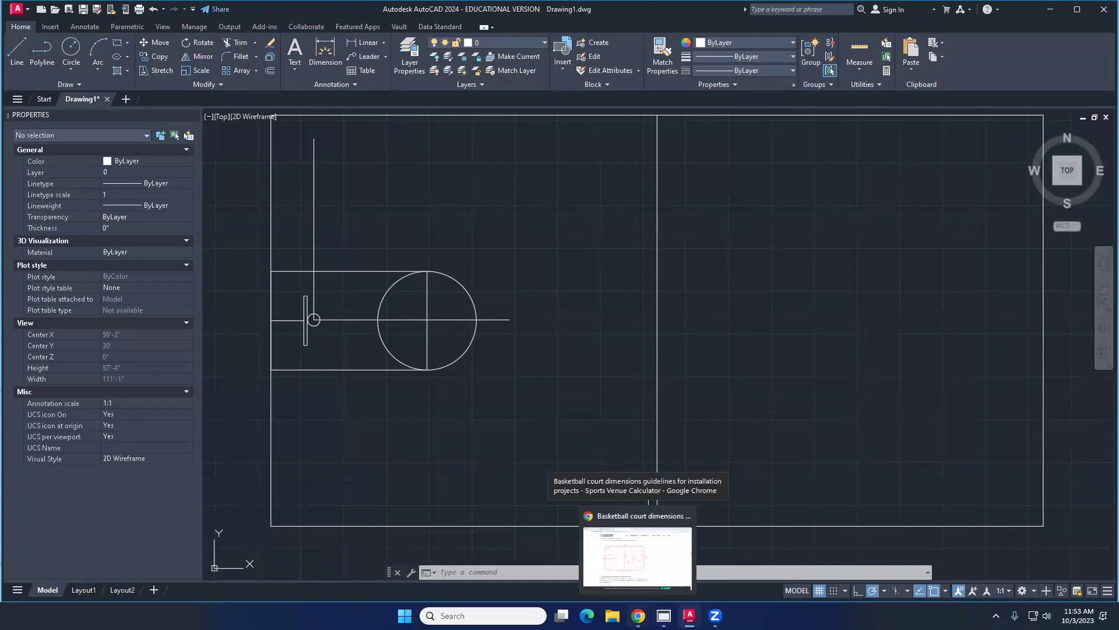
{"action": "key", "text": "alt+Tab"}
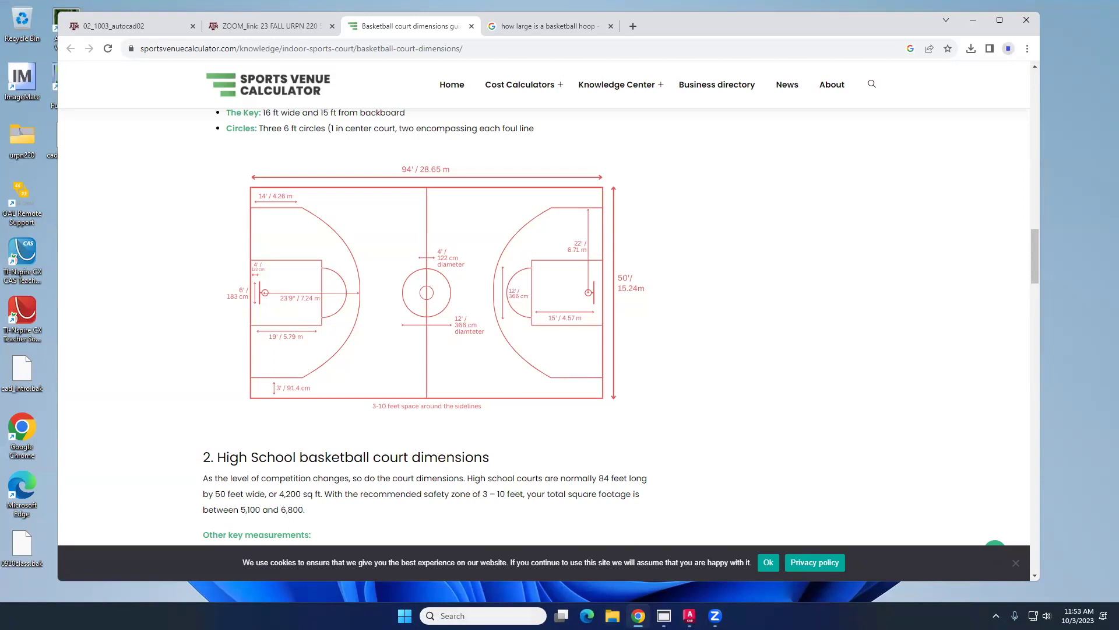
{"action": "left_click", "coordinate": [639, 615]}
{"action": "left_click", "coordinate": [690, 616]}
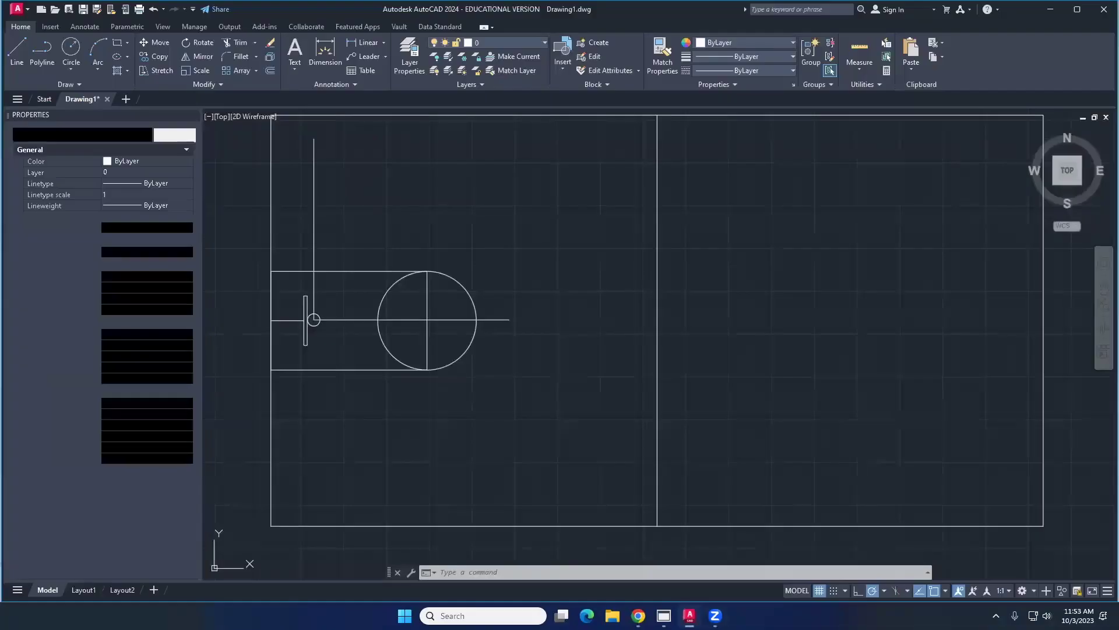
{"action": "left_click", "coordinate": [14, 53]}
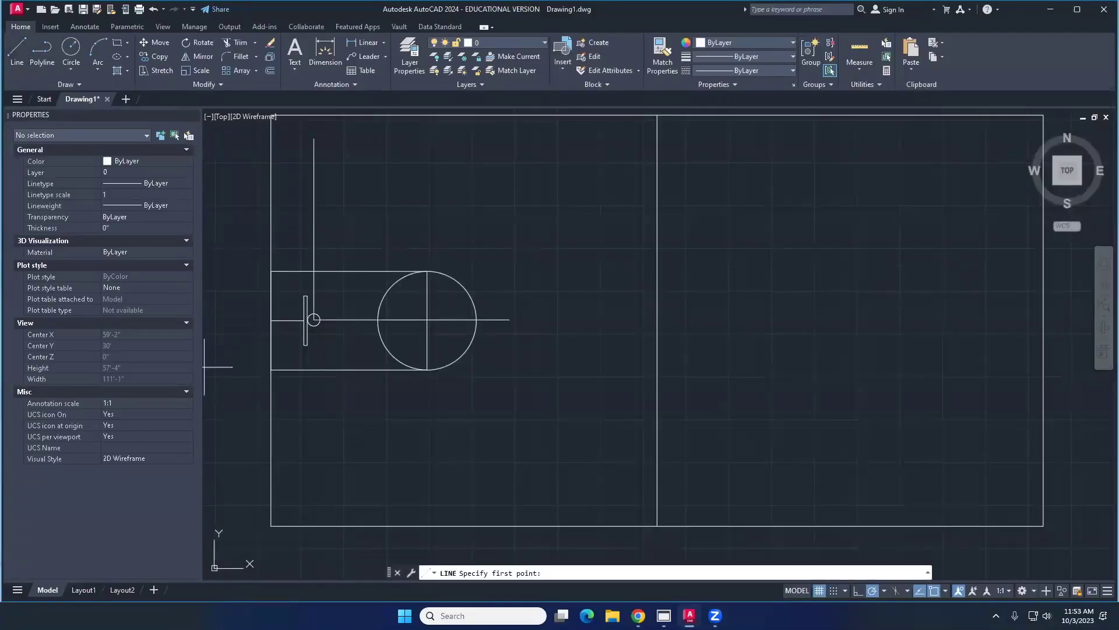
{"action": "left_click", "coordinate": [313, 139]}
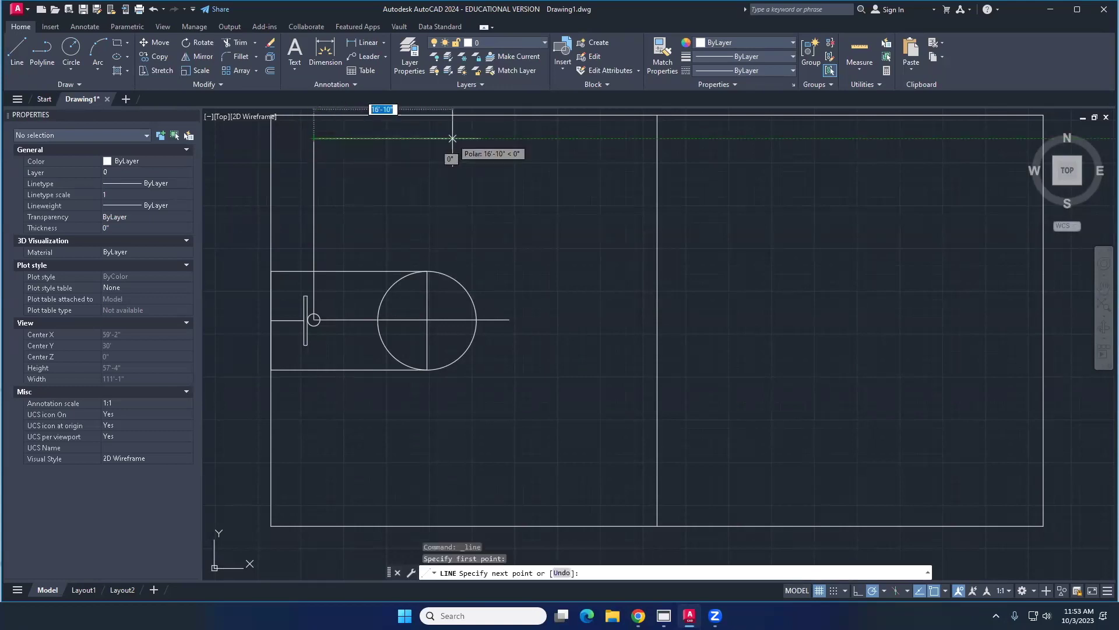
{"action": "type", "text": "14"}
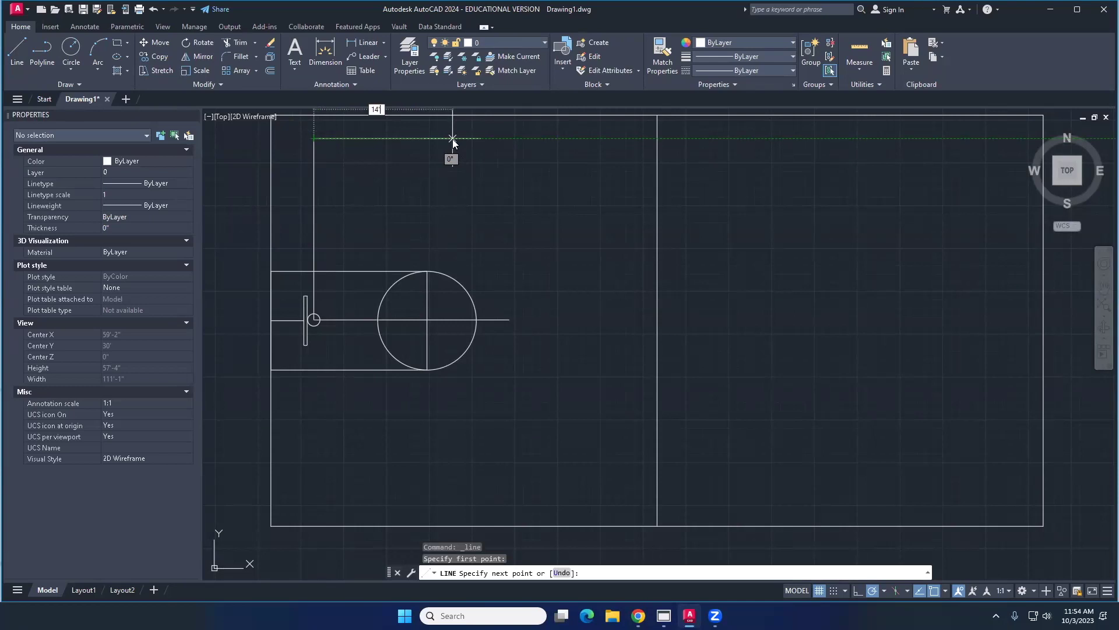
{"action": "key", "text": "Return"}
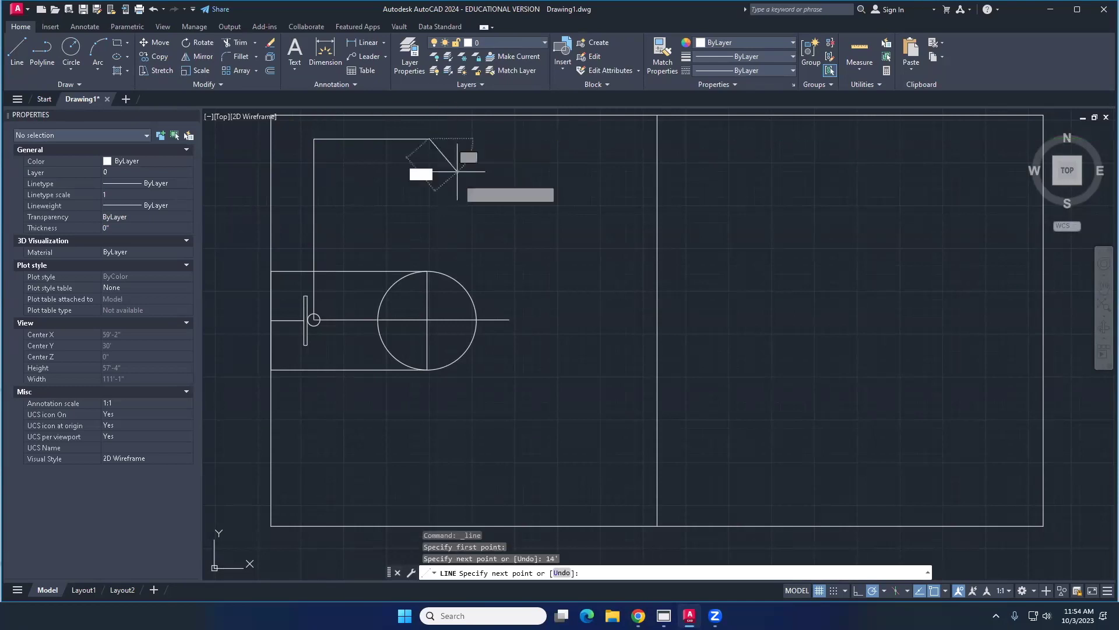
{"action": "key", "text": "Return"}
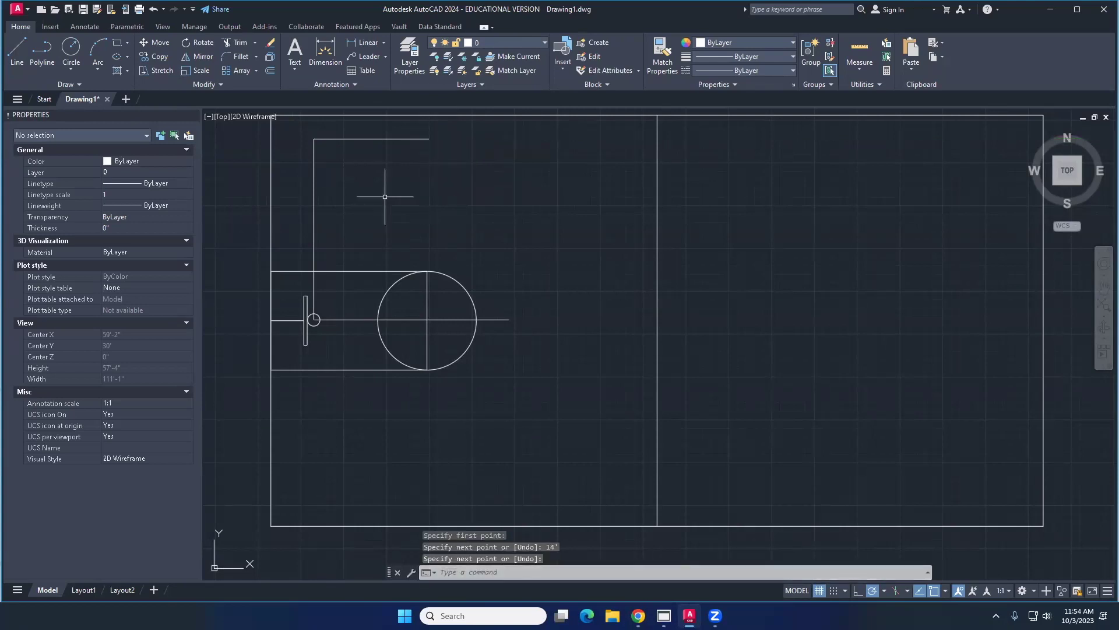
Step: Move the 14' horizontal line leftward by its left endpoint so that it starts on the court's left baseline
{"action": "left_click", "coordinate": [366, 139]}
{"action": "middle_click_drag", "start_coordinate": [388, 208], "coordinate": [446, 233]}
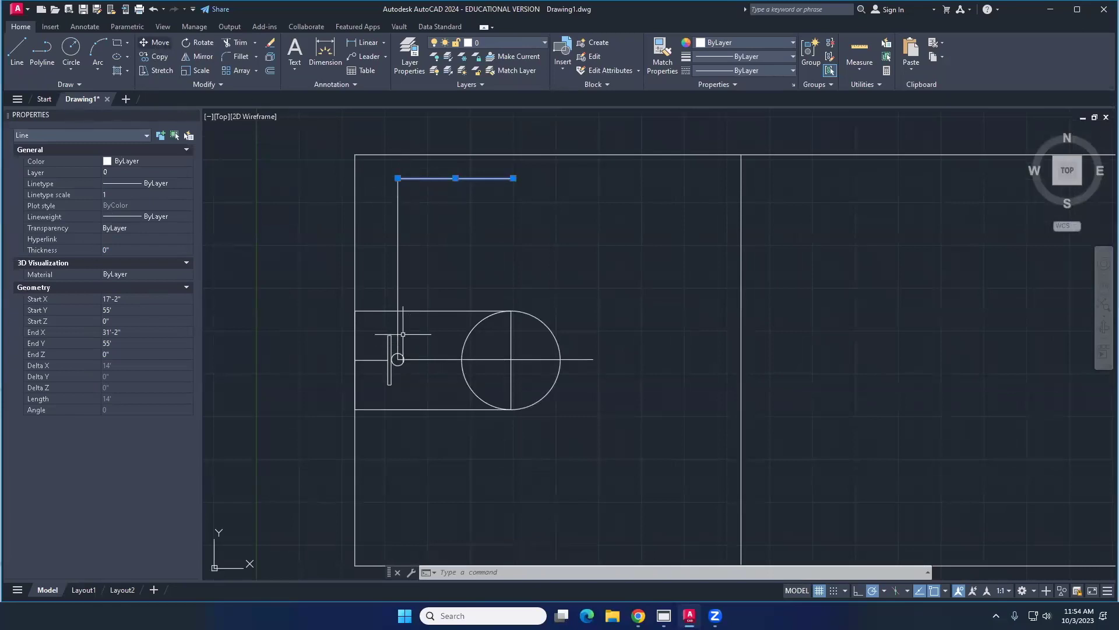
{"action": "type", "text": "m"}
{"action": "key", "text": "Return"}
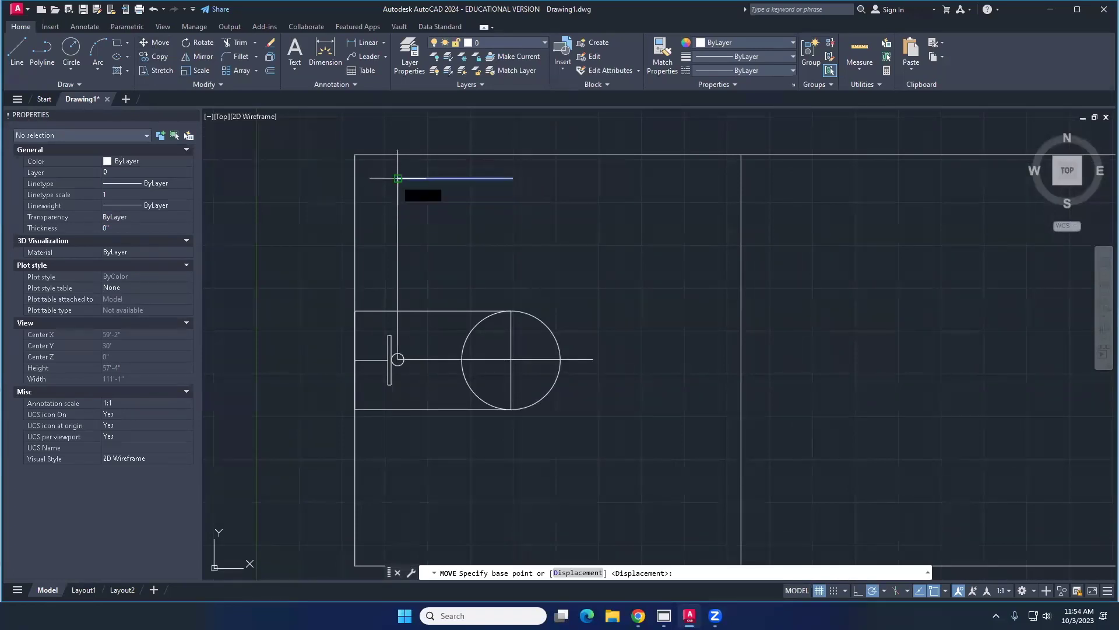
{"action": "left_click", "coordinate": [398, 178]}
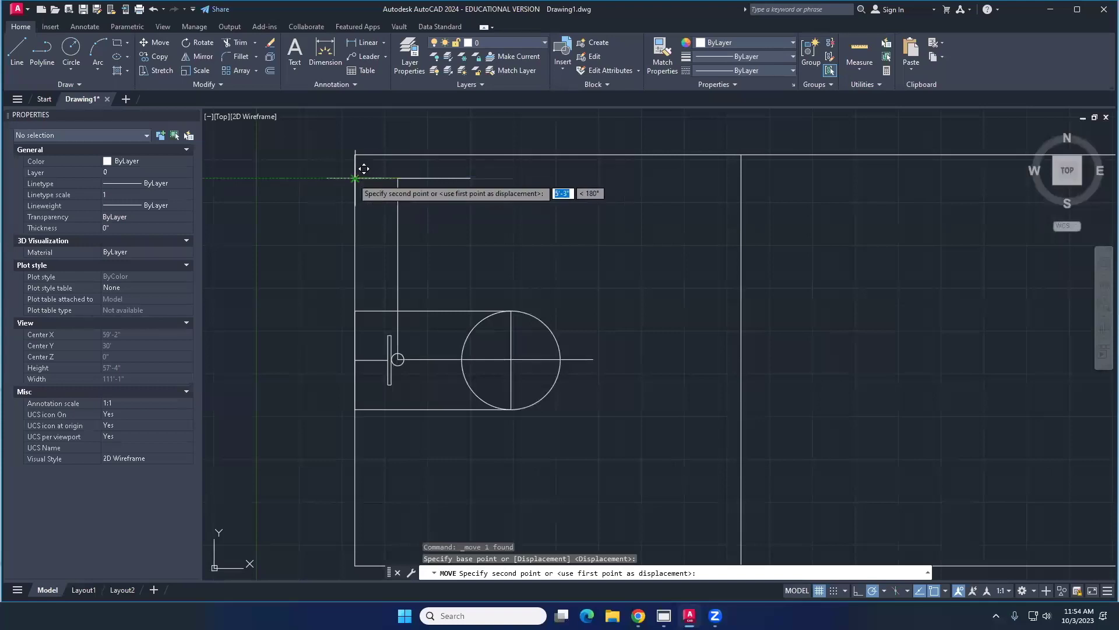
{"action": "left_click", "coordinate": [364, 169]}
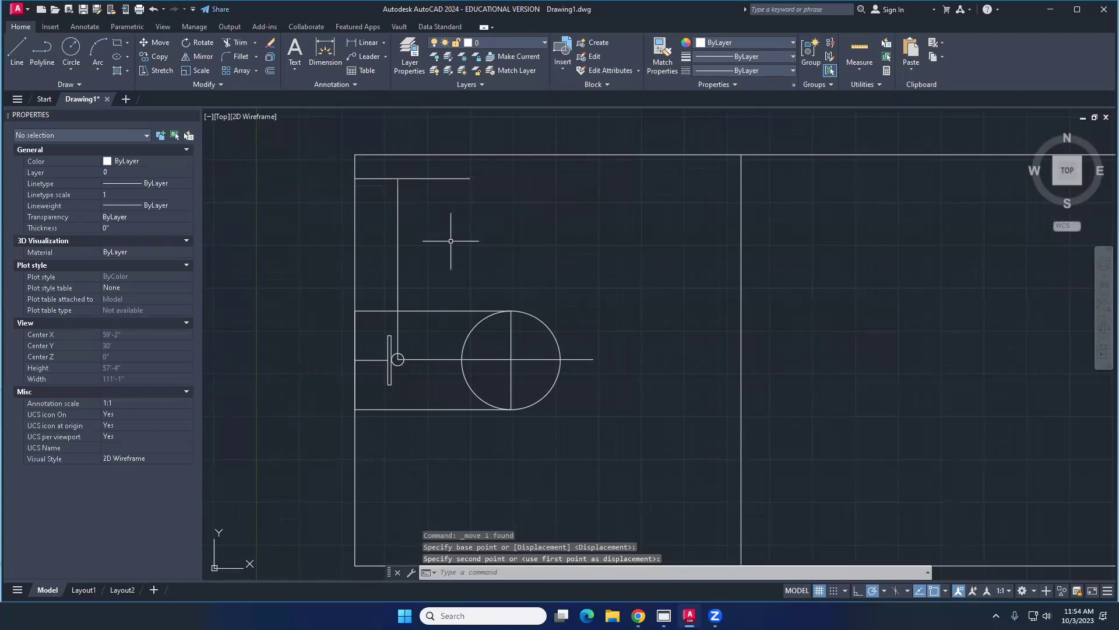
{"action": "key", "text": "space"}
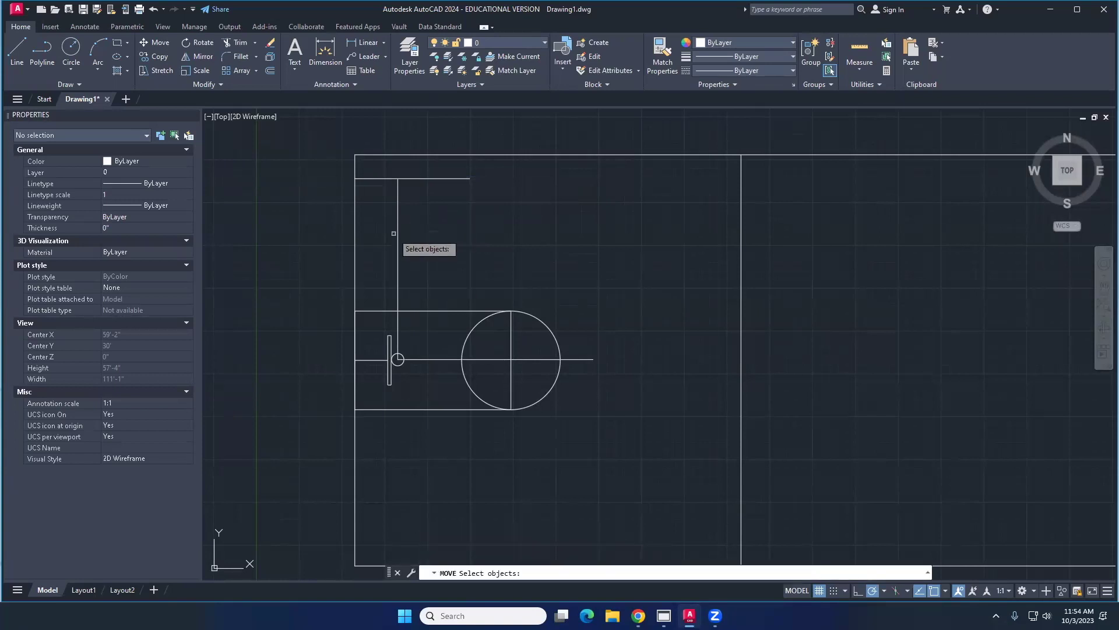
{"action": "key", "text": "space"}
{"action": "middle_click_drag", "start_coordinate": [442, 212], "coordinate": [425, 146]}
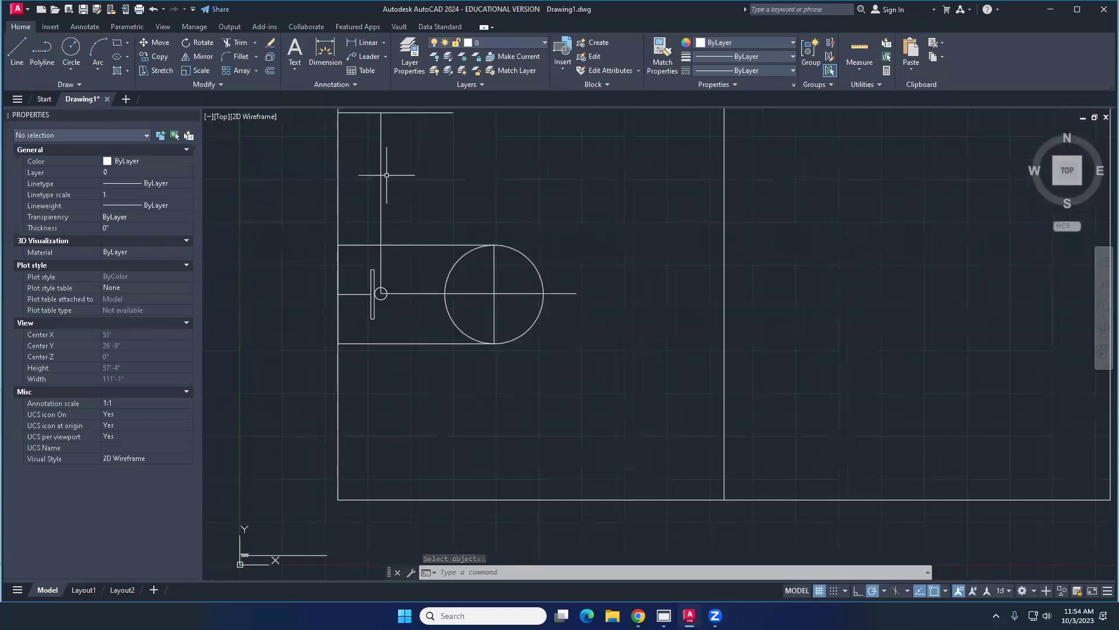
Step: Copy the 22' vertical line downward, using its upper endpoint as base point and the hoop's center as destination
{"action": "mouse_move", "coordinate": [715, 614]}
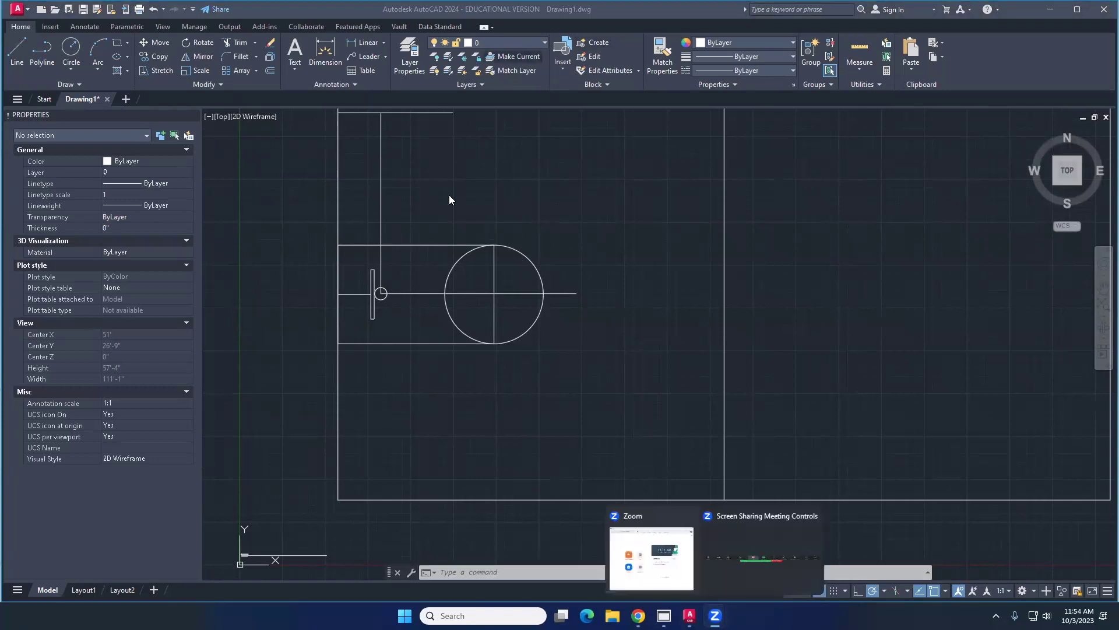
{"action": "left_click", "coordinate": [379, 178]}
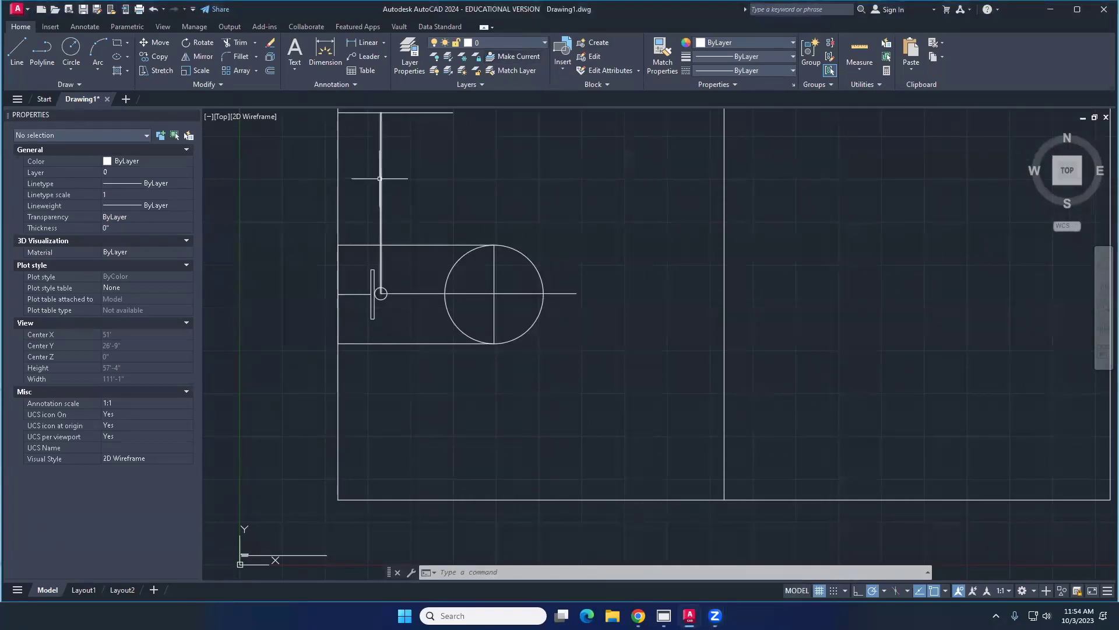
{"action": "left_click", "coordinate": [380, 177]}
{"action": "middle_click_drag", "start_coordinate": [325, 190], "coordinate": [343, 223]}
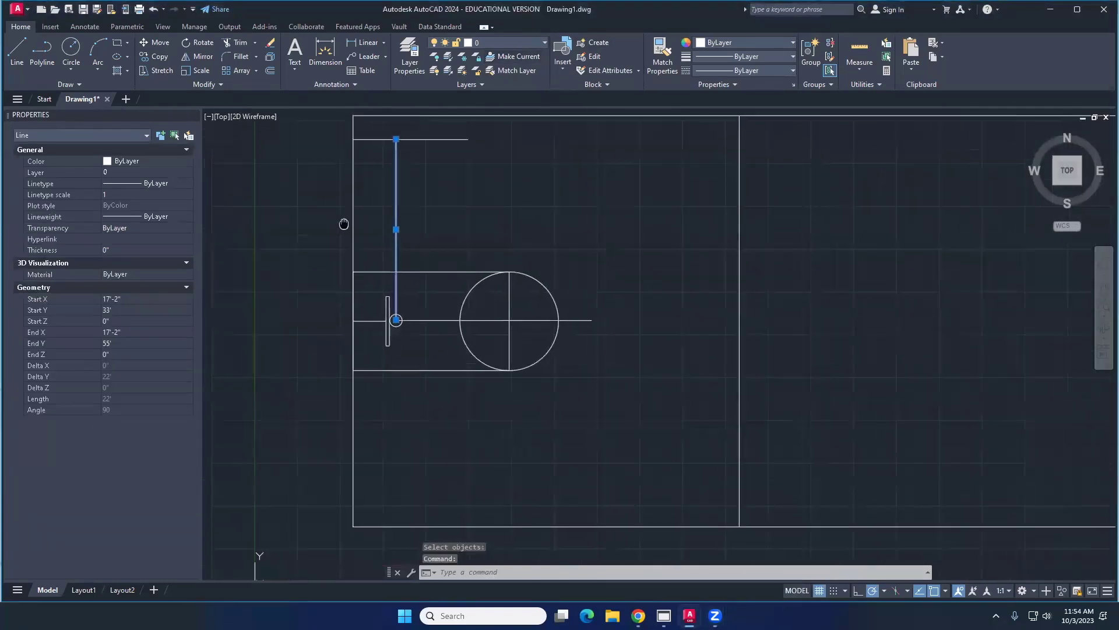
{"action": "left_click", "coordinate": [155, 56]}
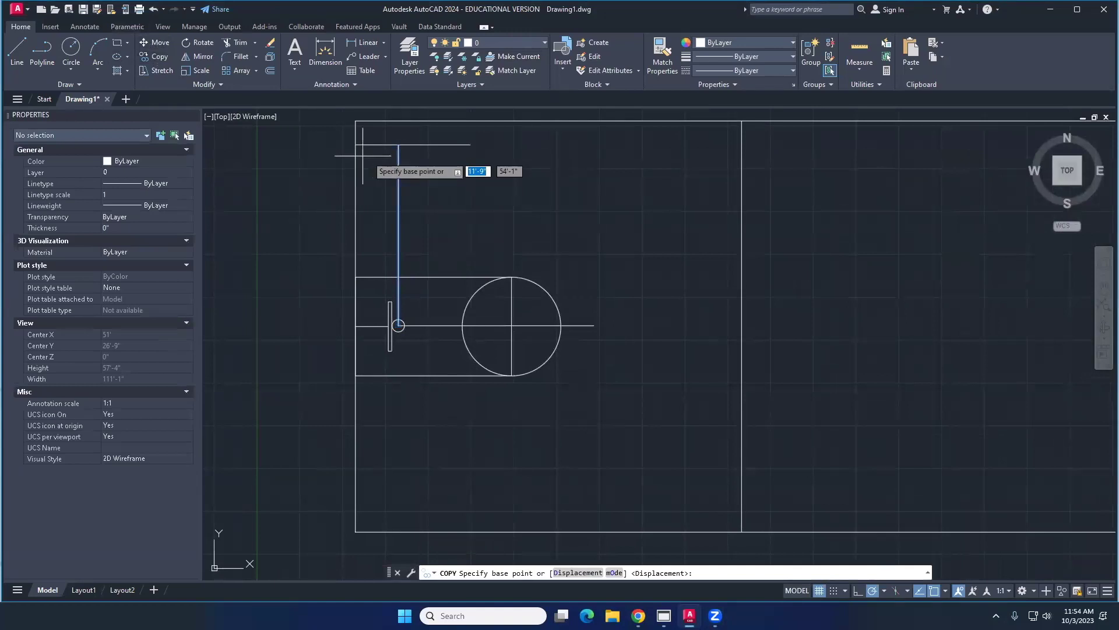
{"action": "left_click", "coordinate": [398, 144]}
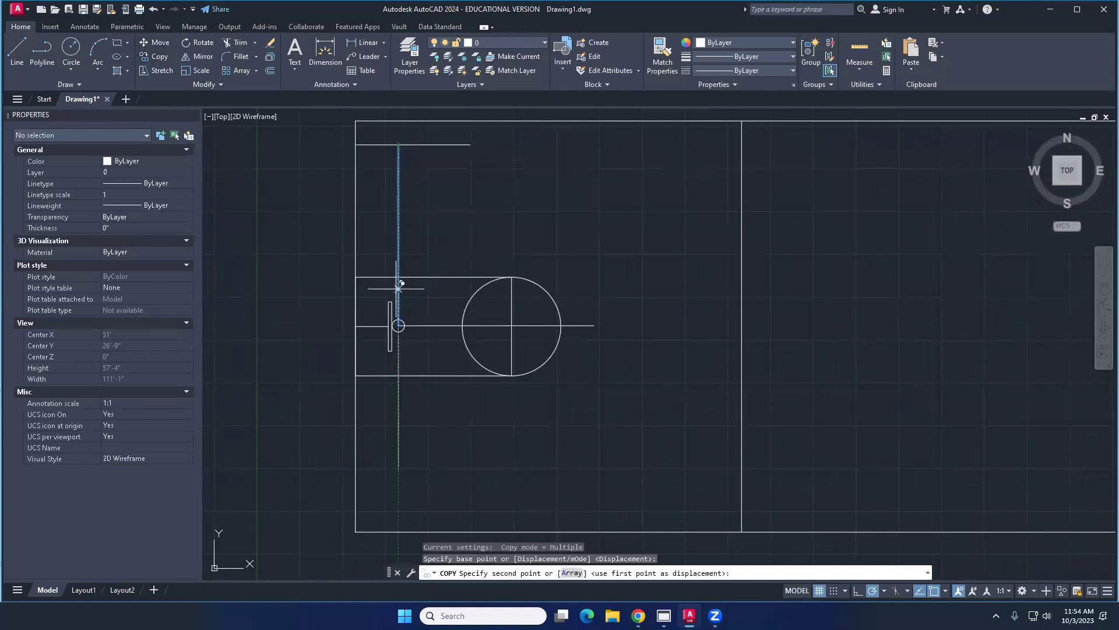
{"action": "left_click", "coordinate": [398, 325]}
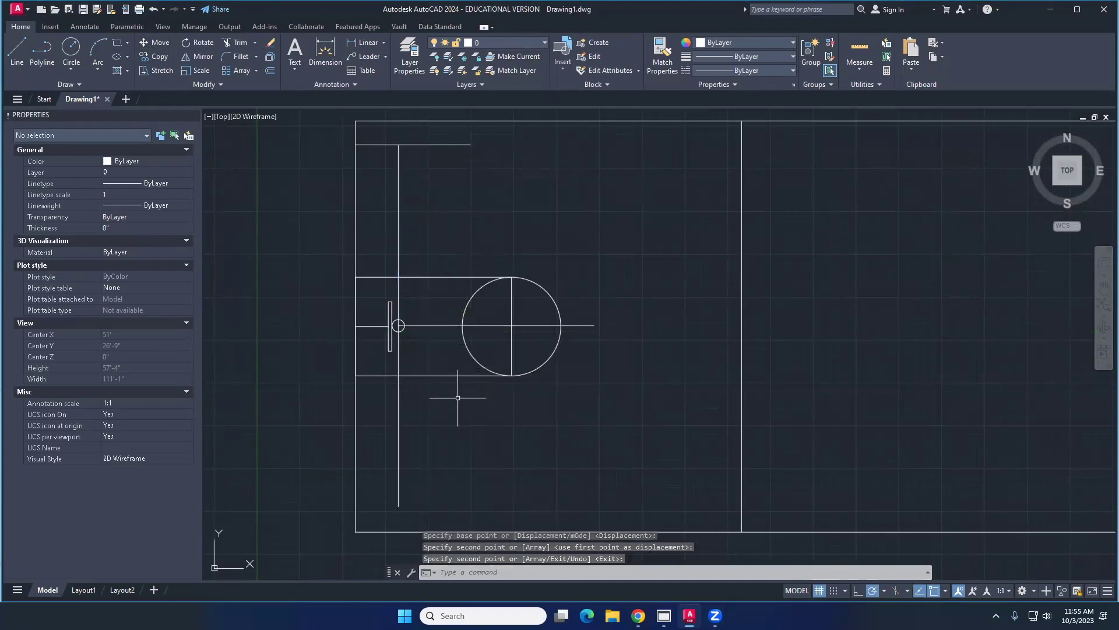
{"action": "key", "text": "Return"}
{"action": "left_click", "coordinate": [398, 187]}
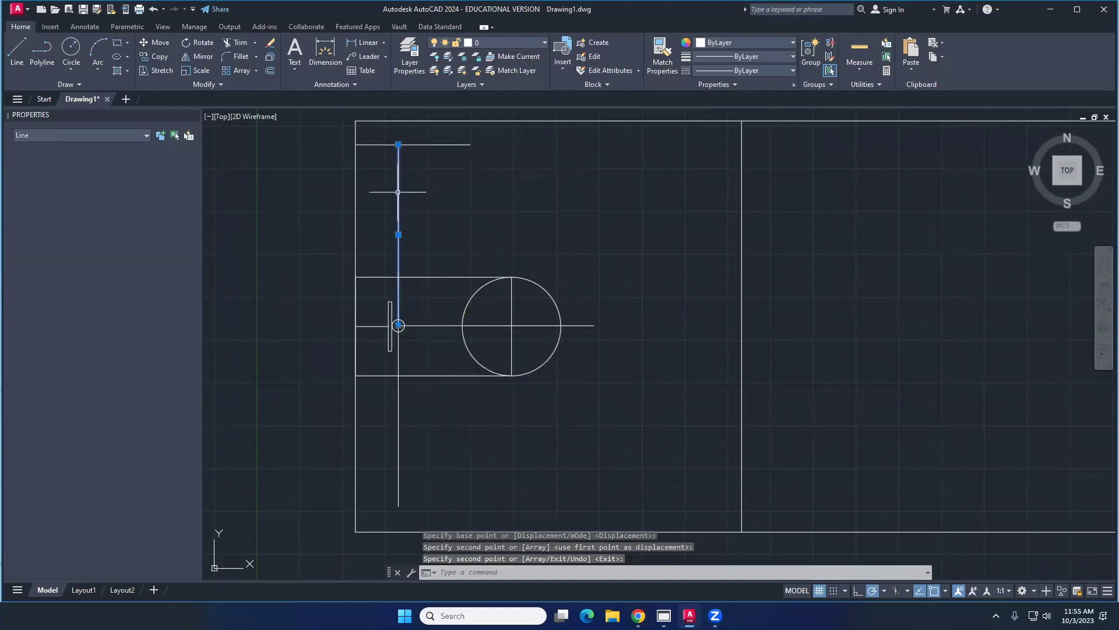
{"action": "left_click", "coordinate": [159, 57]}
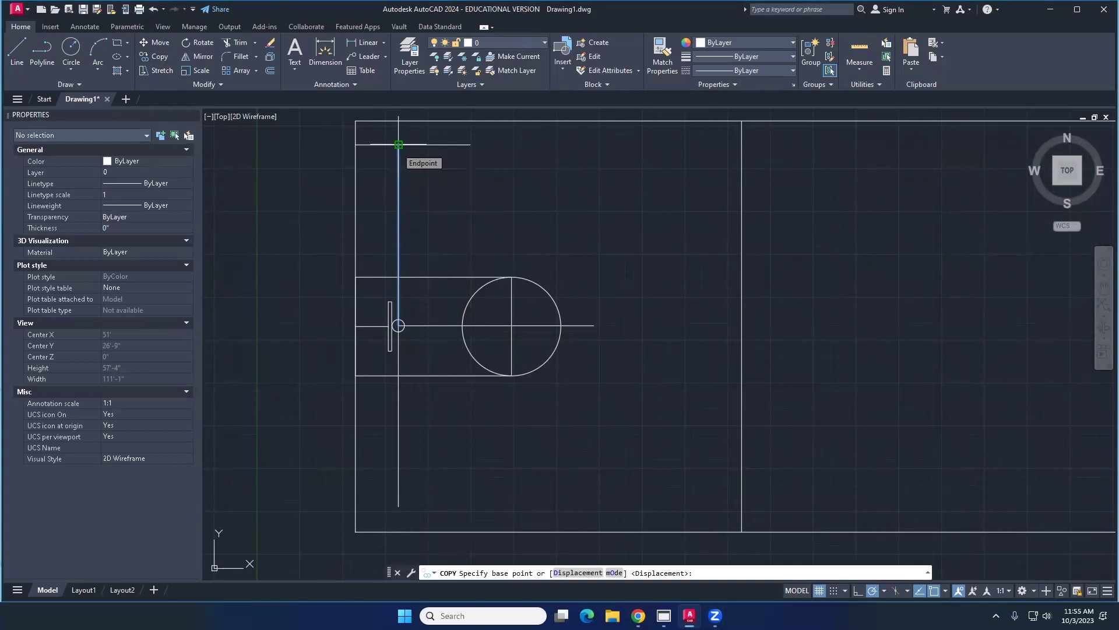
{"action": "key", "text": "Escape"}
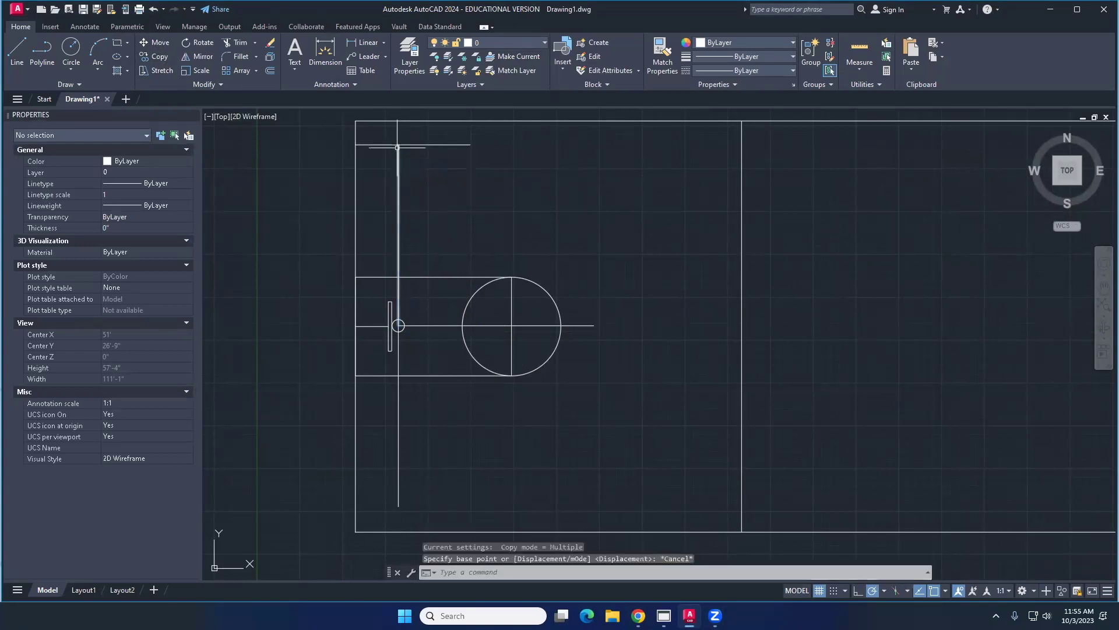
{"action": "key", "text": "Escape"}
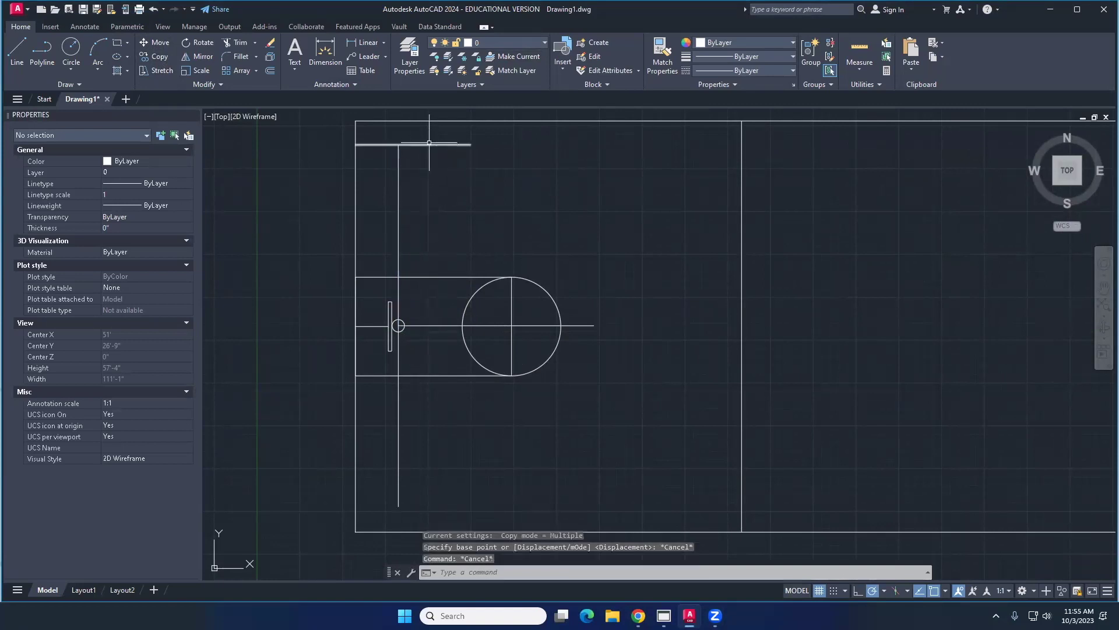
{"action": "left_click", "coordinate": [430, 144]}
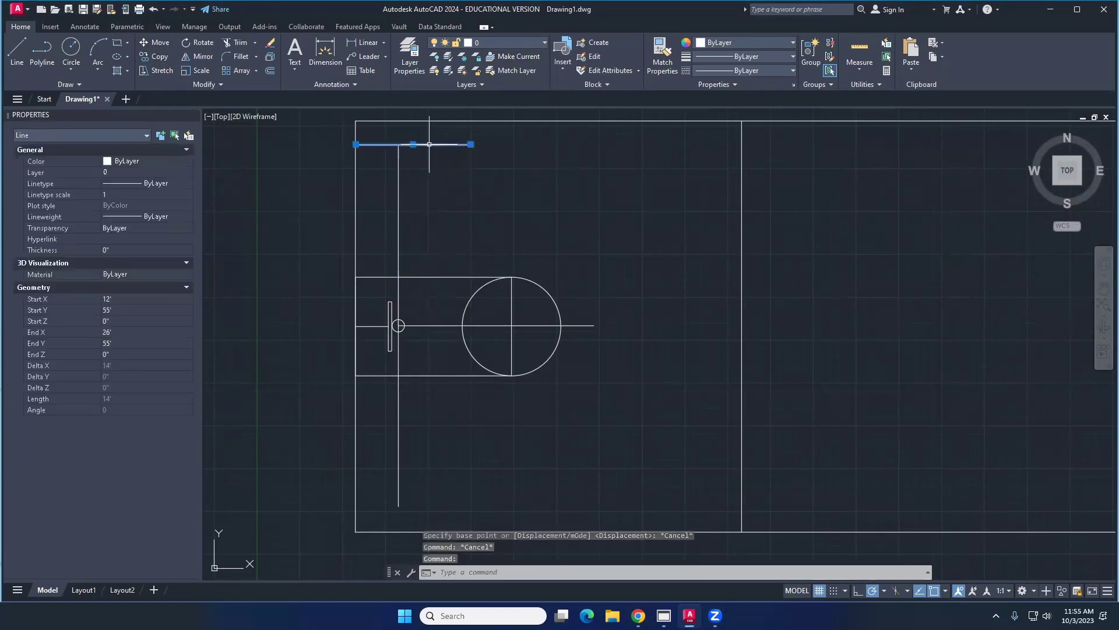
{"action": "left_click", "coordinate": [160, 56]}
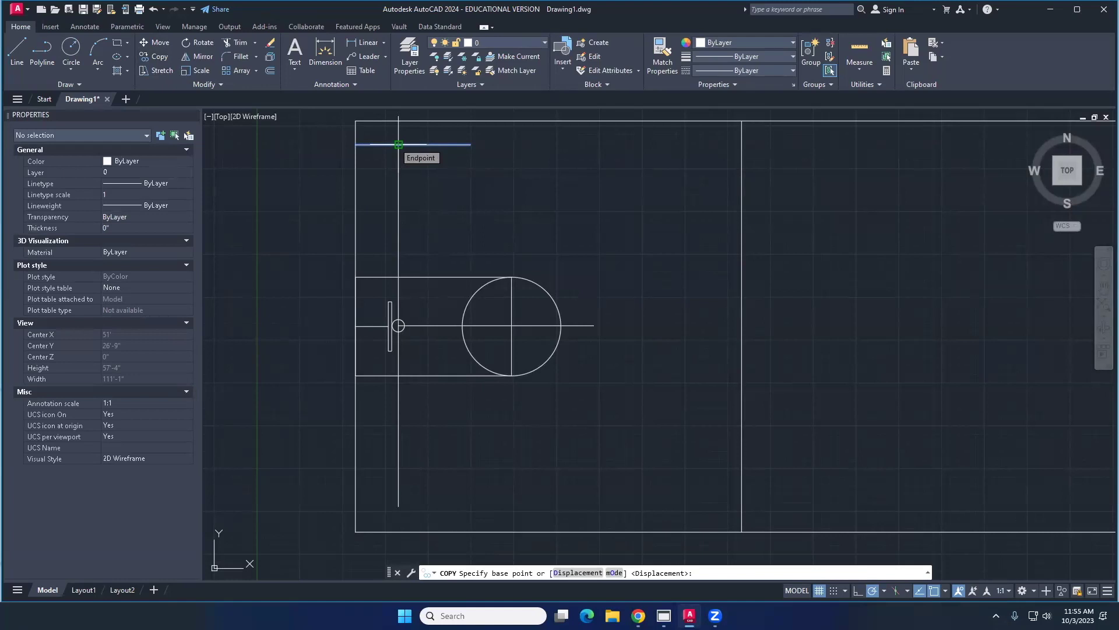
{"action": "key", "text": "Escape"}
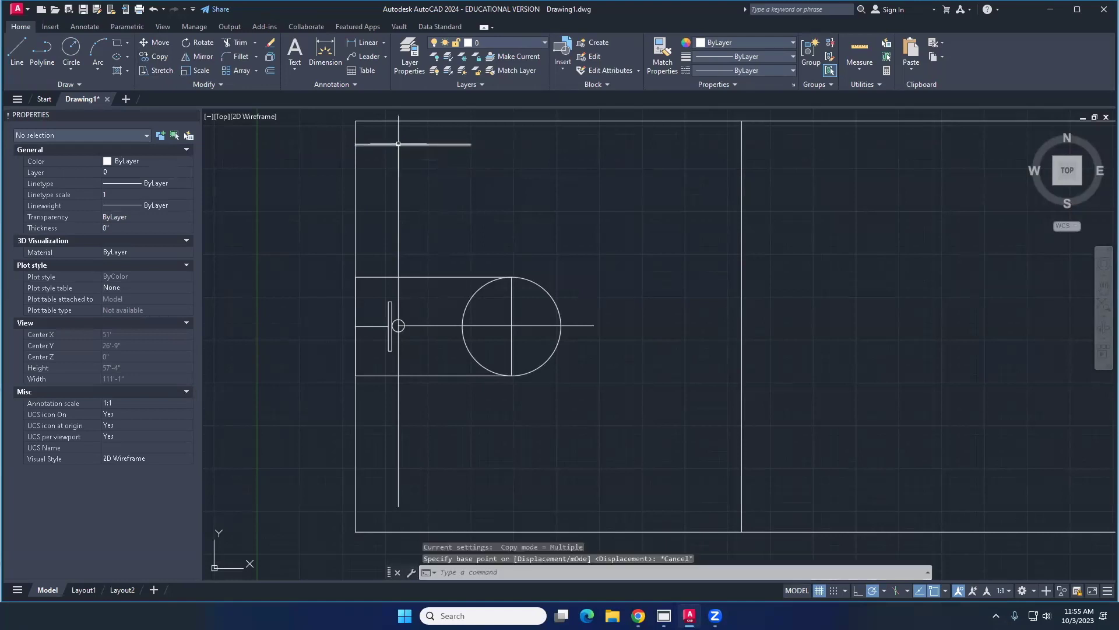
Step: Copy the upper 14' corner three-point line downward, from the vertical guide's upper endpoint to its lower endpoint
{"action": "left_click", "coordinate": [434, 141]}
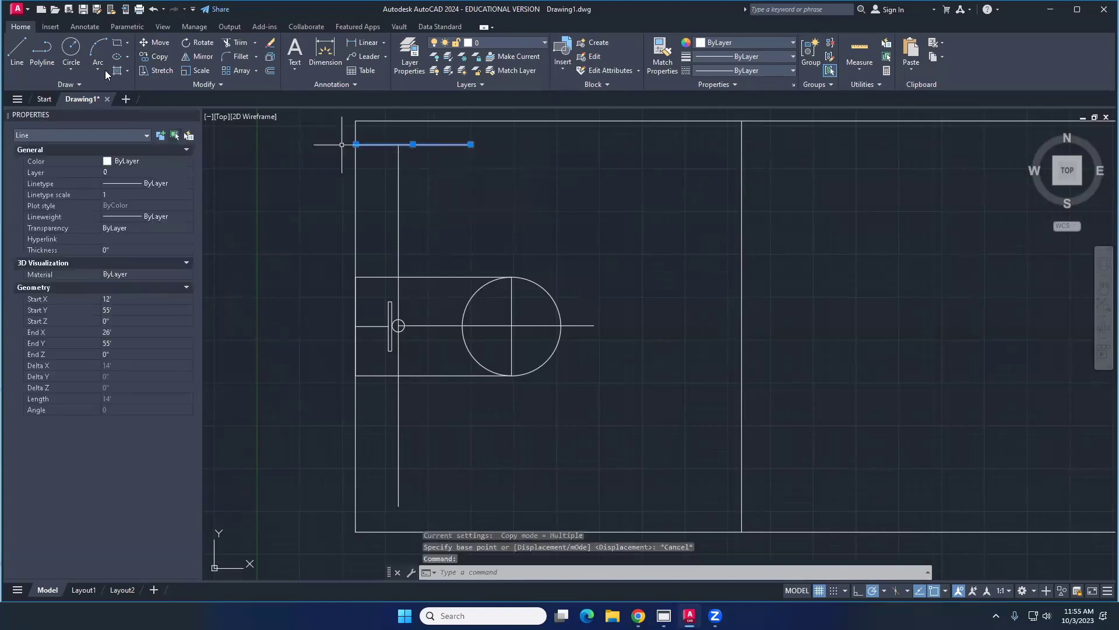
{"action": "left_click", "coordinate": [155, 56]}
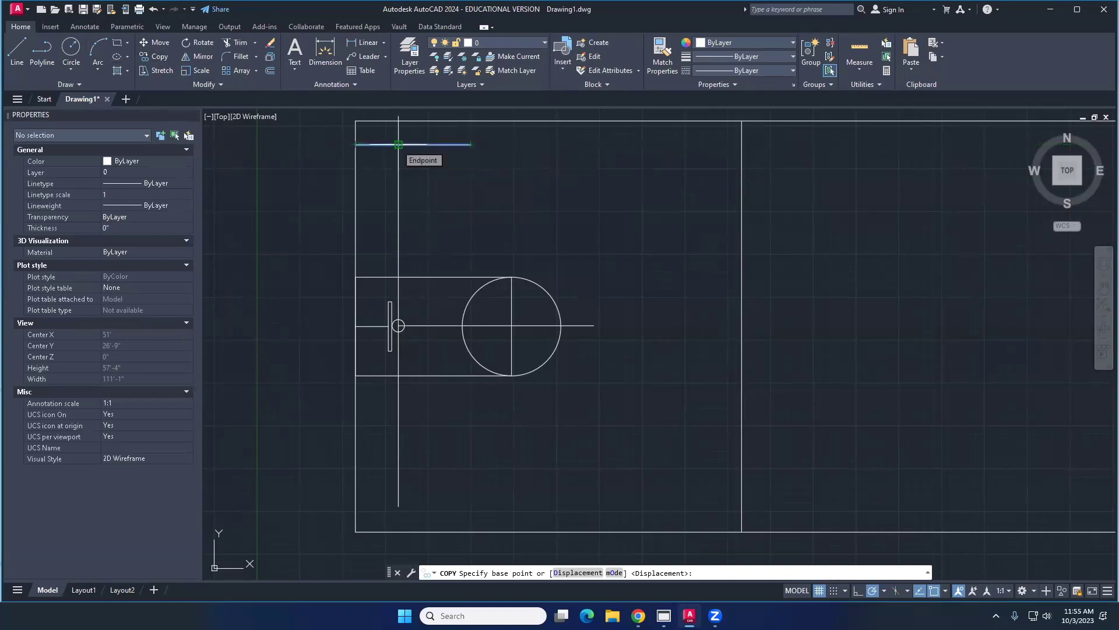
{"action": "left_click", "coordinate": [398, 144]}
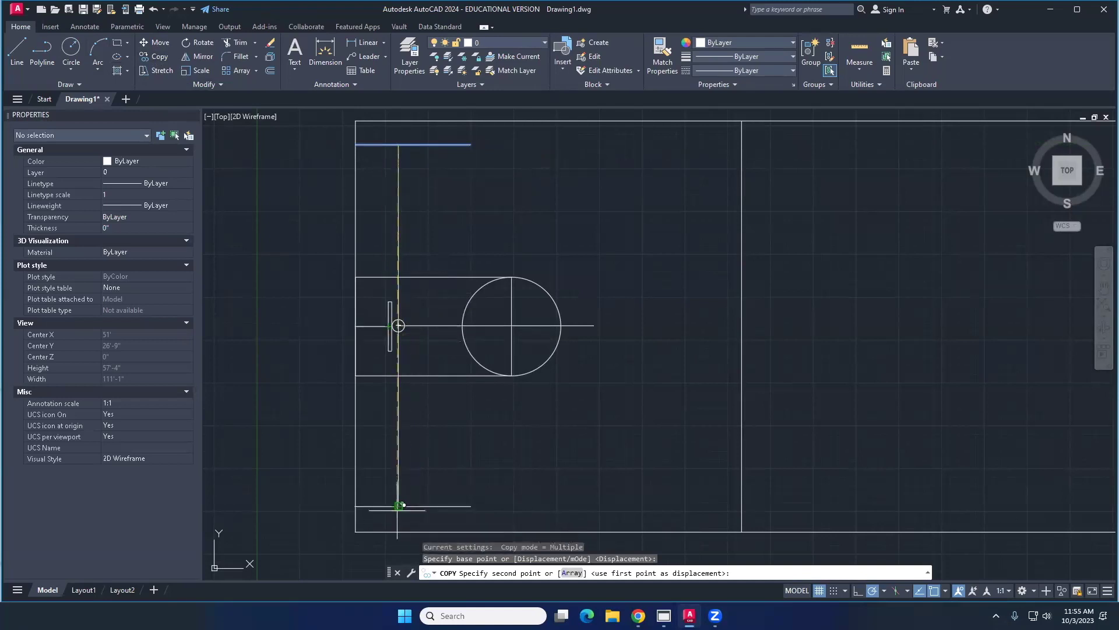
{"action": "scroll", "coordinate": [398, 510], "scroll_direction": "up", "scroll_amount": 2}
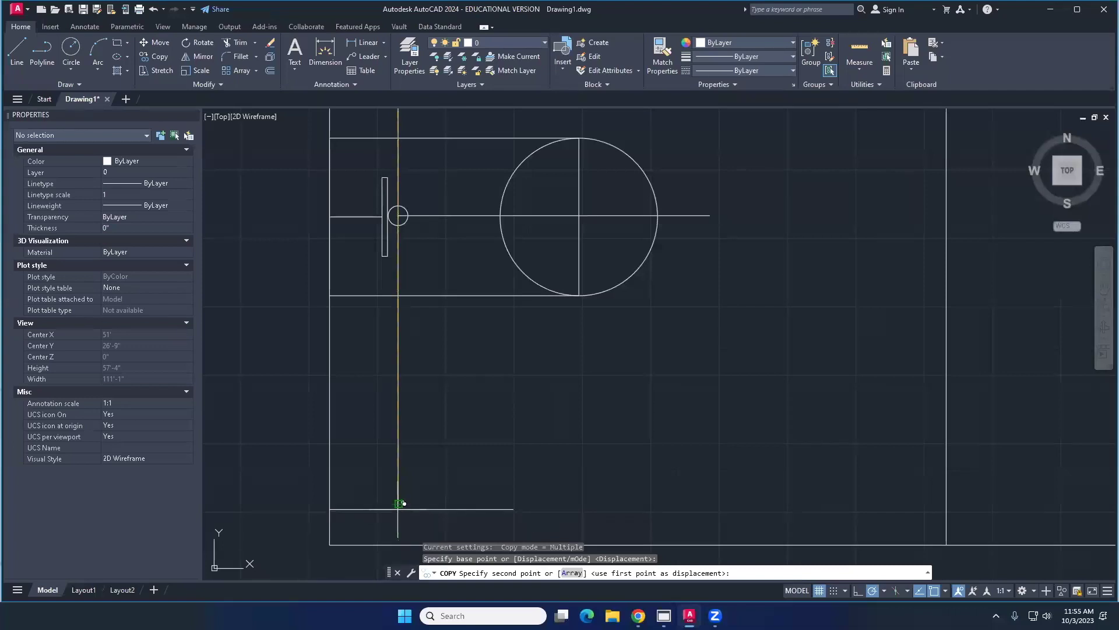
{"action": "left_click", "coordinate": [398, 503]}
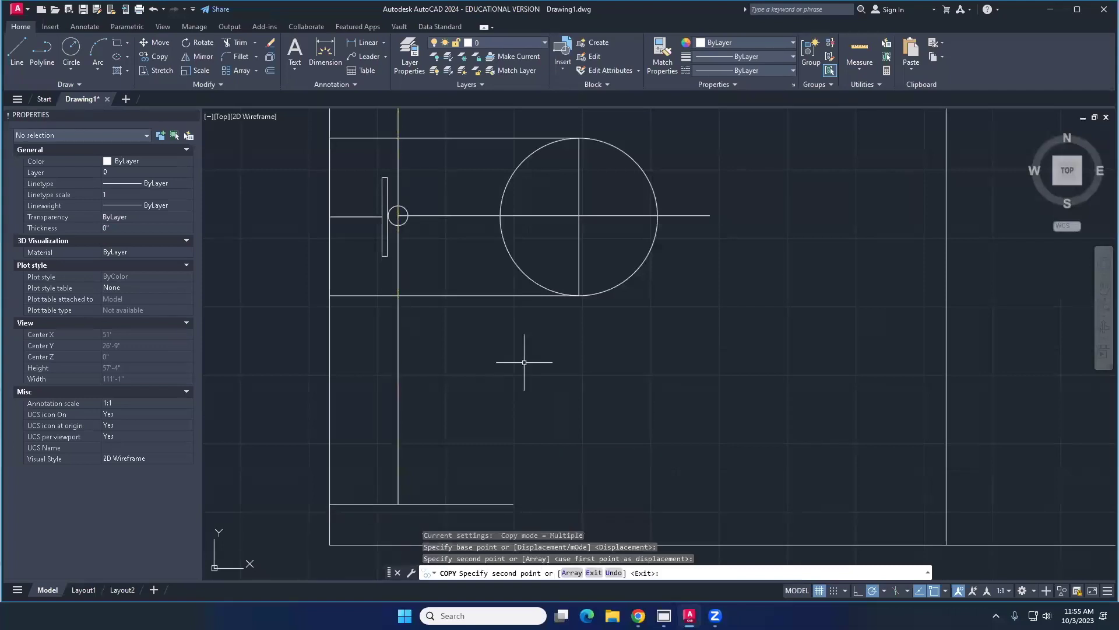
{"action": "key", "text": "Return"}
{"action": "scroll", "coordinate": [469, 379], "scroll_direction": "down", "scroll_amount": 4}
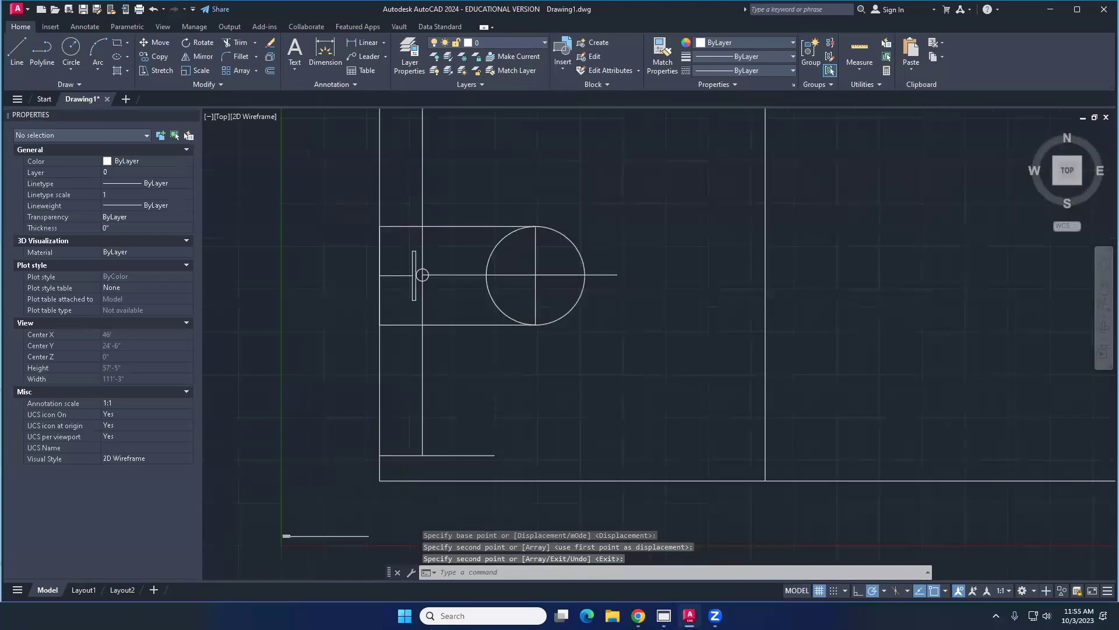
{"action": "mouse_move", "coordinate": [470, 379]}
{"action": "middle_mouse_down"}
{"action": "mouse_move", "coordinate": [452, 387]}
{"action": "mouse_move", "coordinate": [430, 348]}
{"action": "middle_mouse_up"}
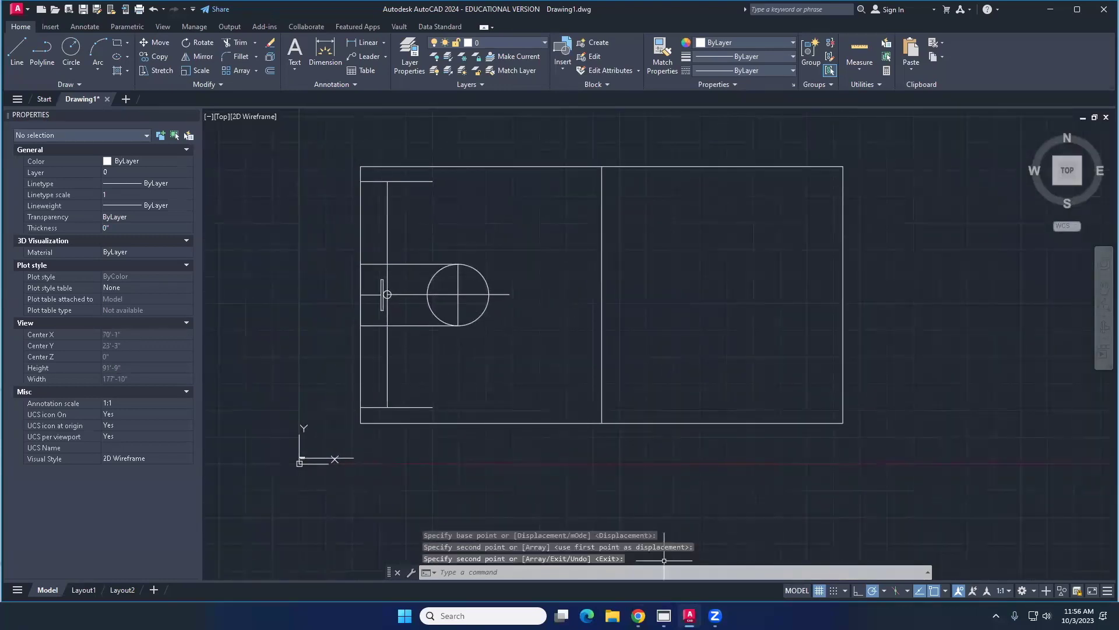
Step: Check the three-point arc on the court diagram in Chrome and review the arc construction methods in AutoCAD
{"action": "left_click", "coordinate": [638, 615]}
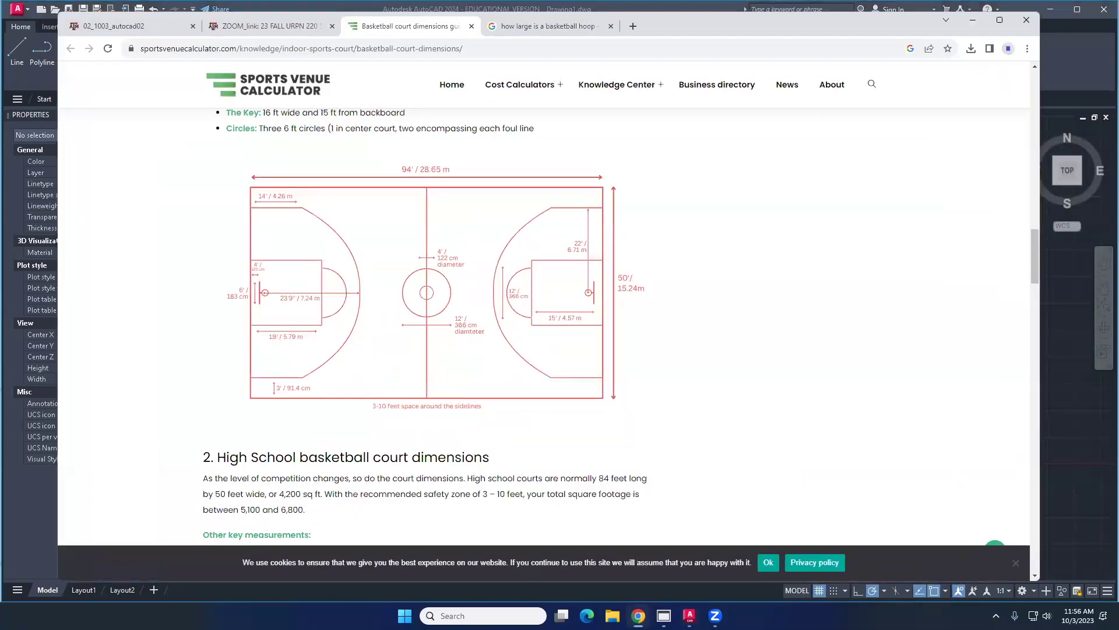
{"action": "left_click", "coordinate": [639, 615]}
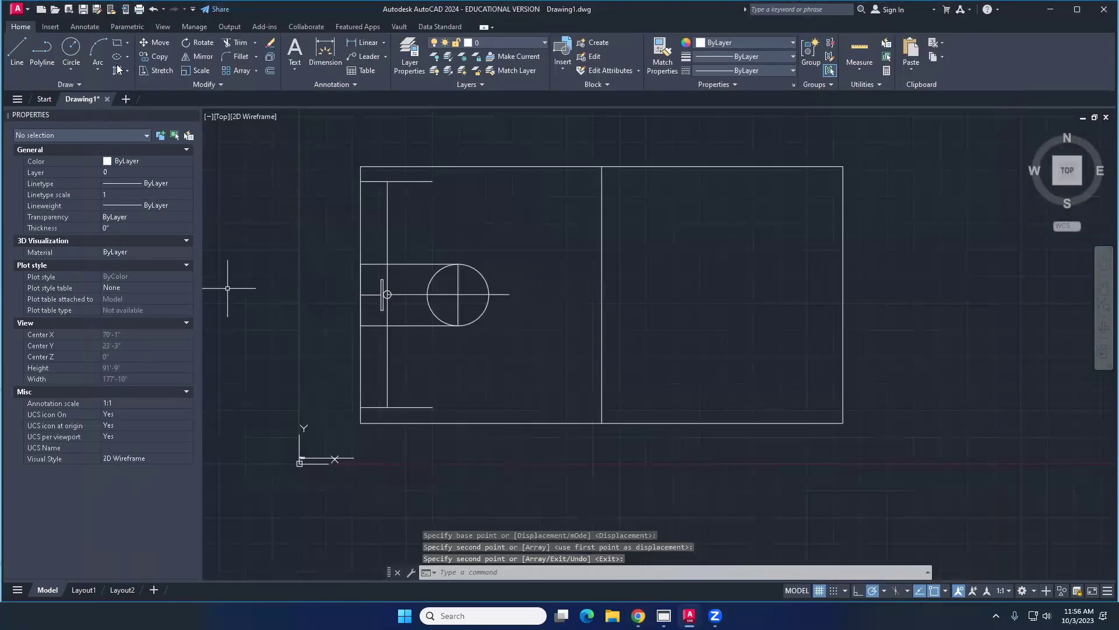
{"action": "left_click", "coordinate": [98, 70]}
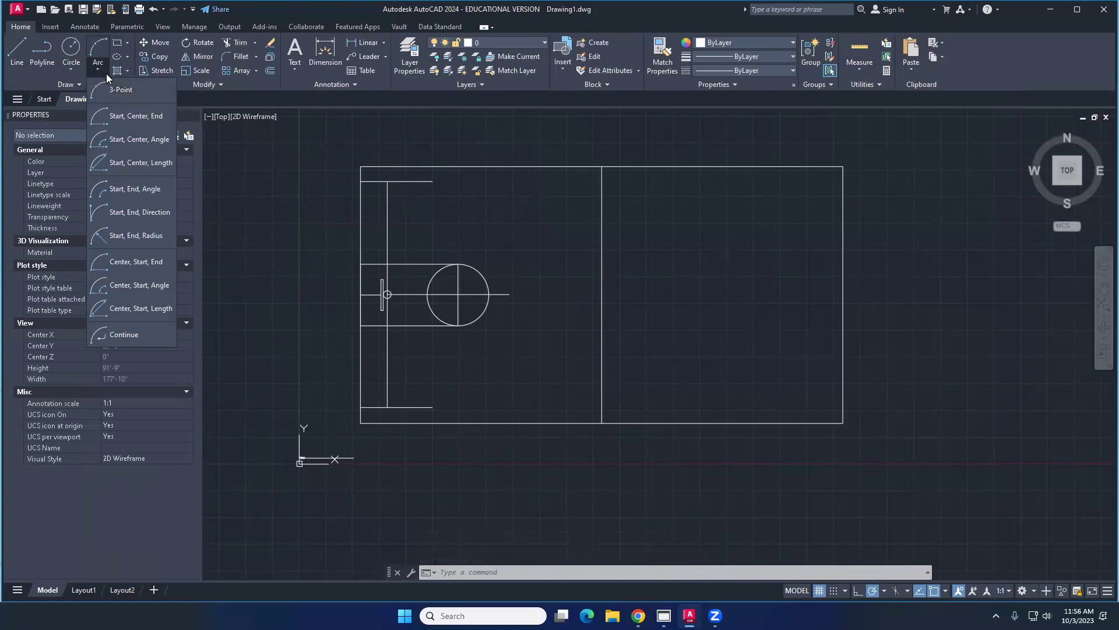
{"action": "left_click", "coordinate": [104, 72]}
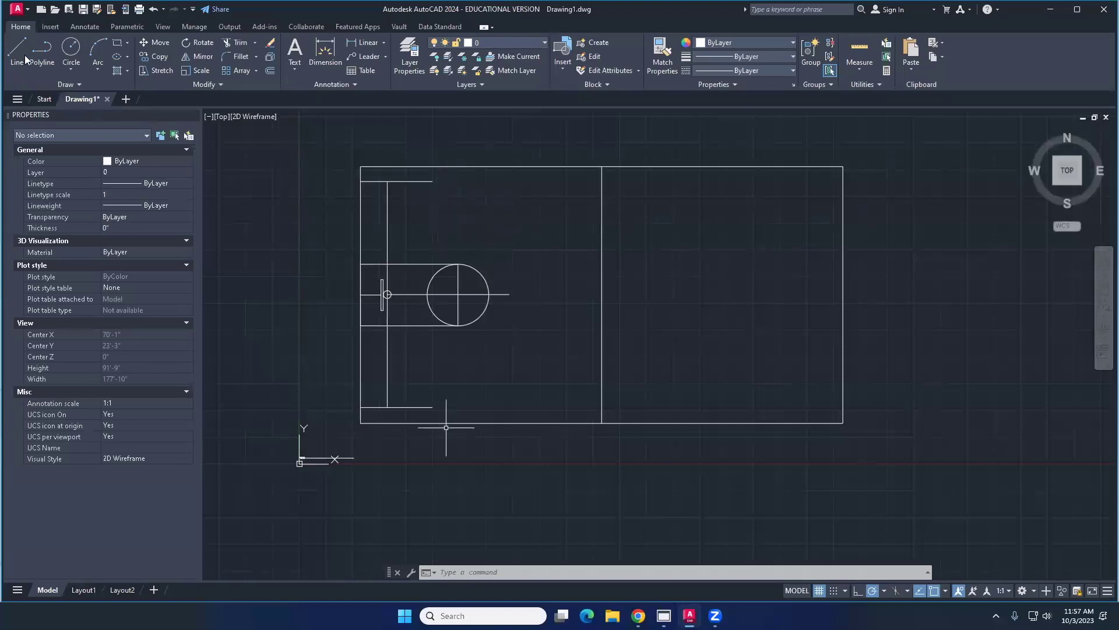
{"action": "left_click", "coordinate": [98, 73]}
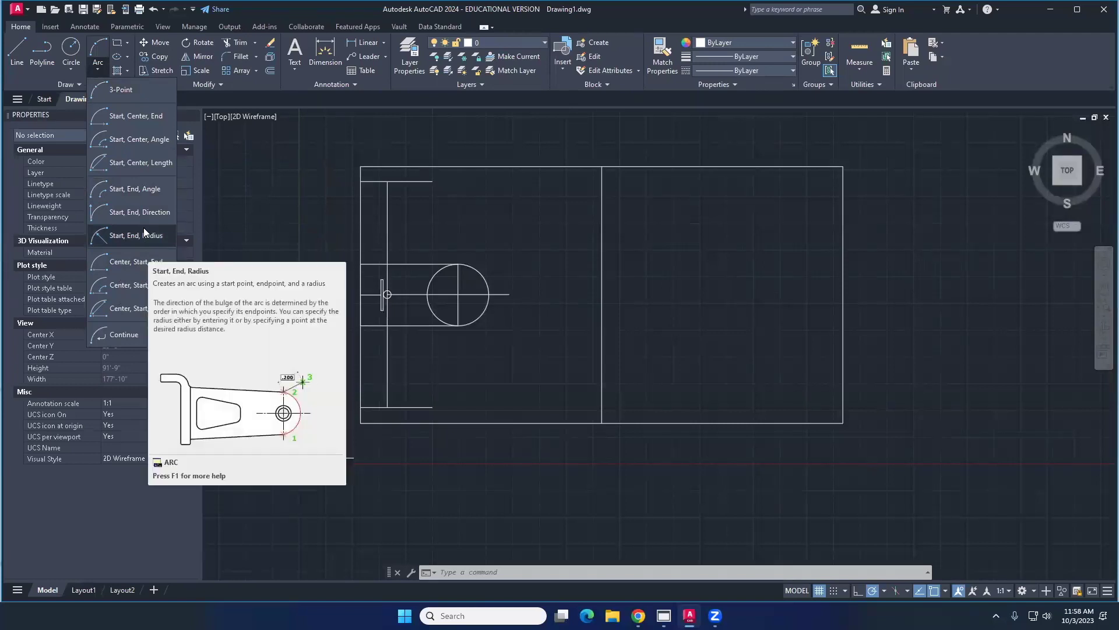
{"action": "left_click", "coordinate": [145, 233]}
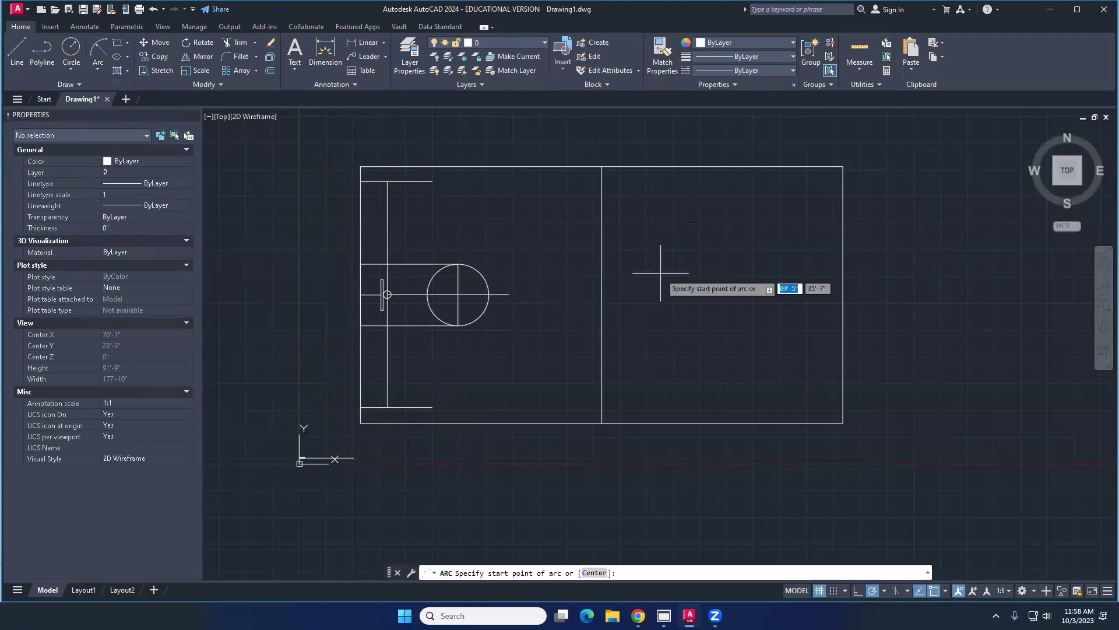
{"action": "left_click", "coordinate": [433, 182]}
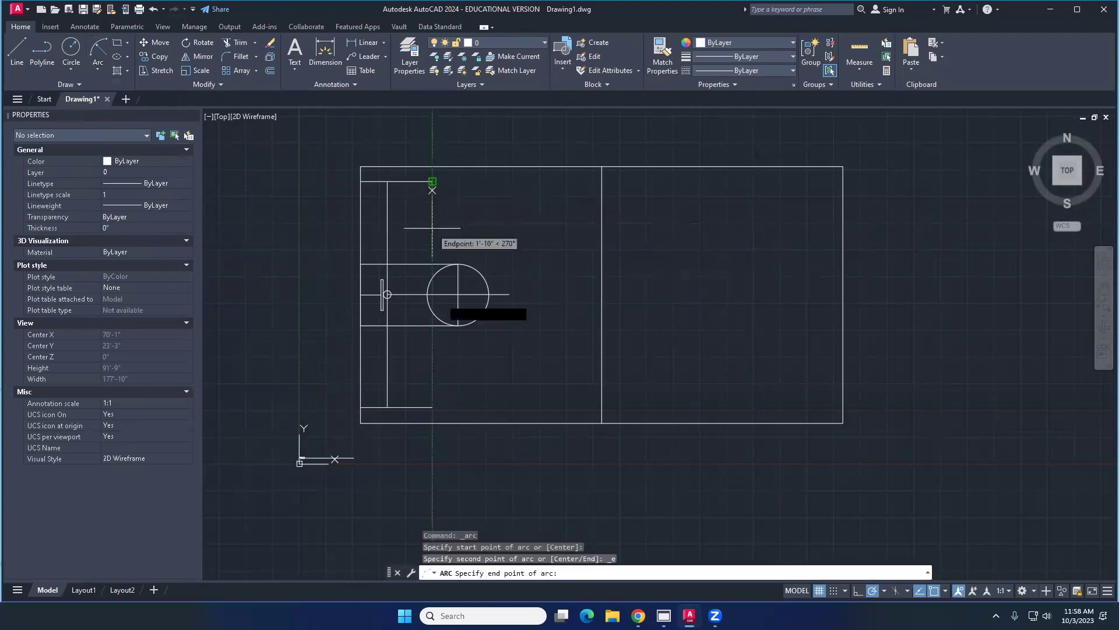
{"action": "left_click", "coordinate": [435, 408]}
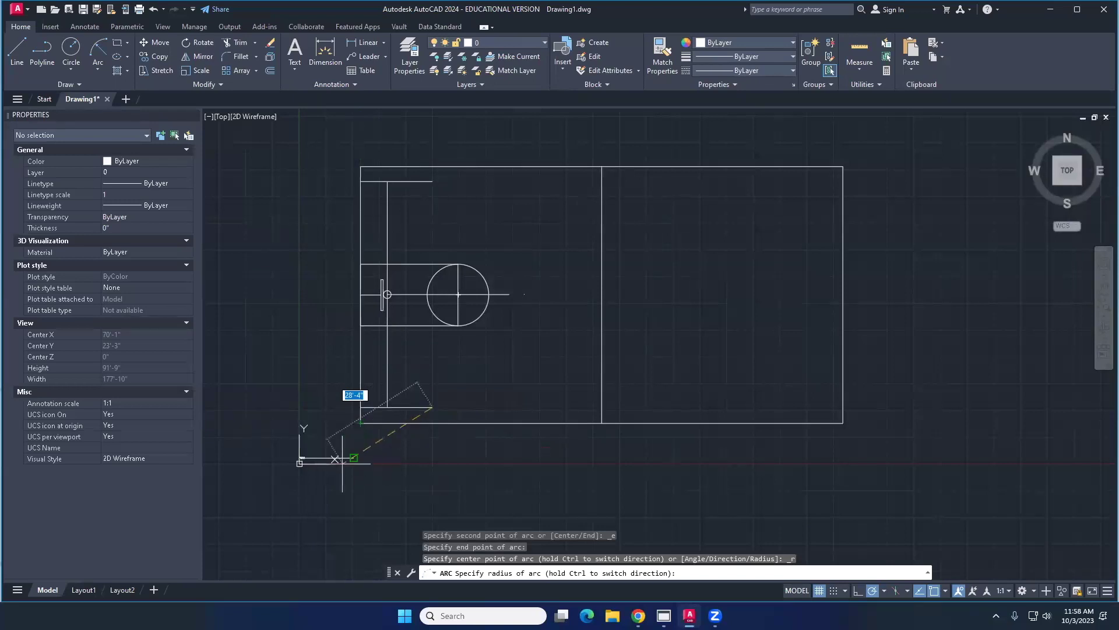
{"action": "key", "text": "Escape"}
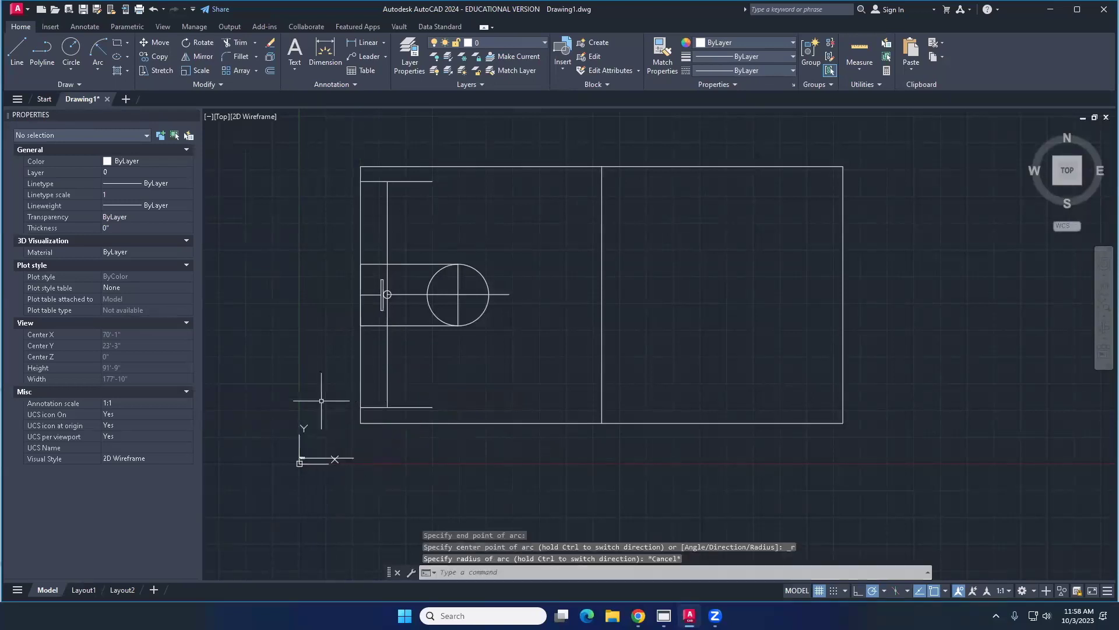
{"action": "left_click", "coordinate": [99, 70]}
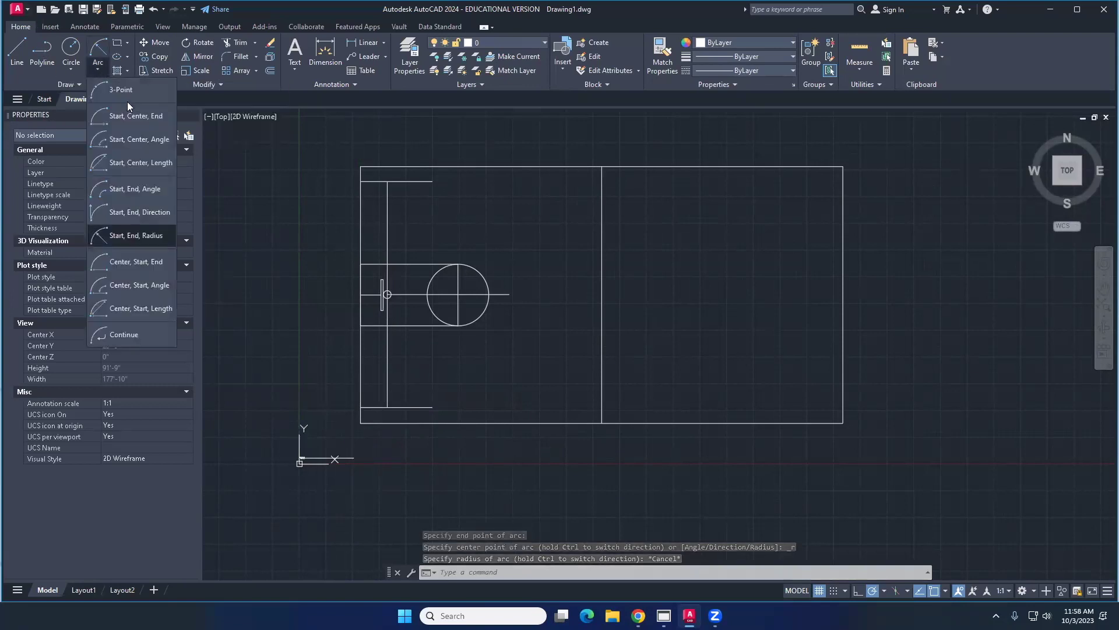
{"action": "left_click", "coordinate": [140, 239]}
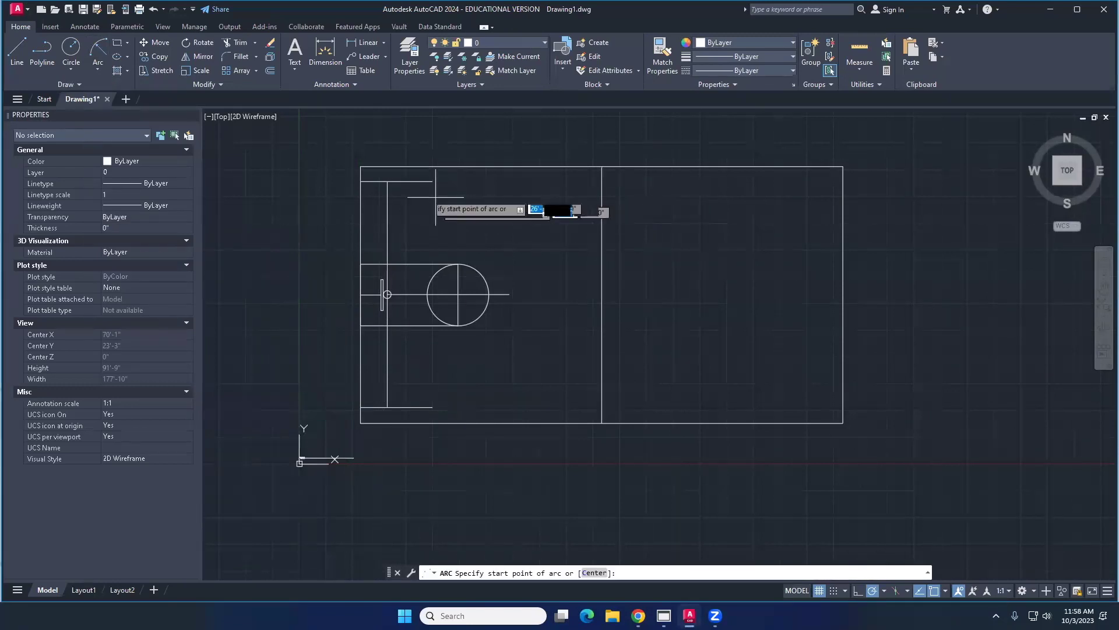
{"action": "left_click", "coordinate": [430, 184]}
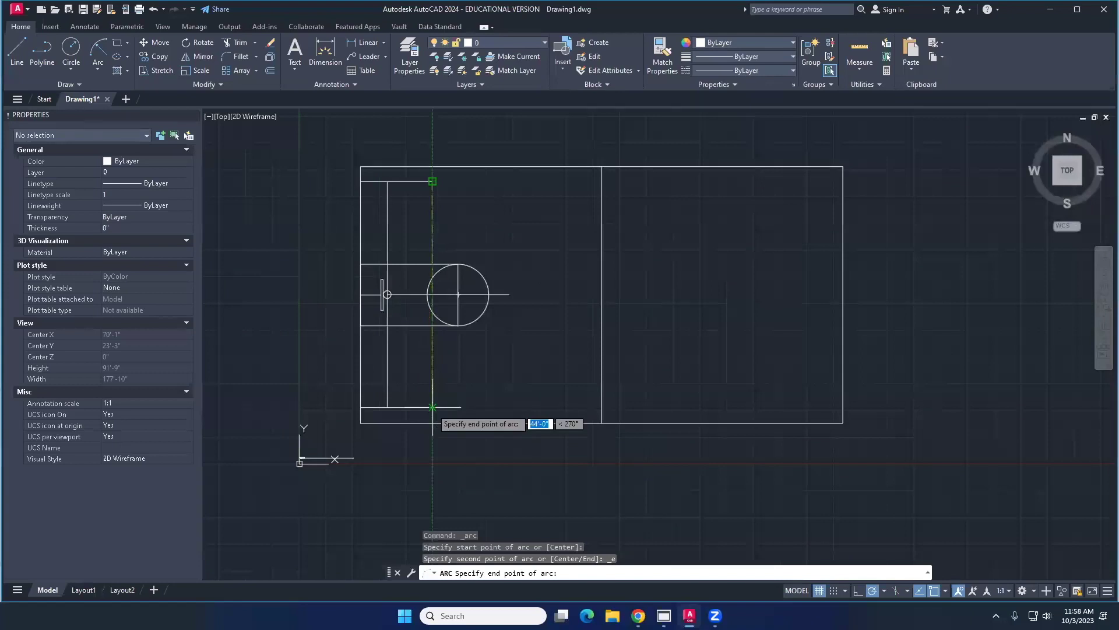
{"action": "key", "text": "Escape"}
{"action": "left_click", "coordinate": [97, 57]}
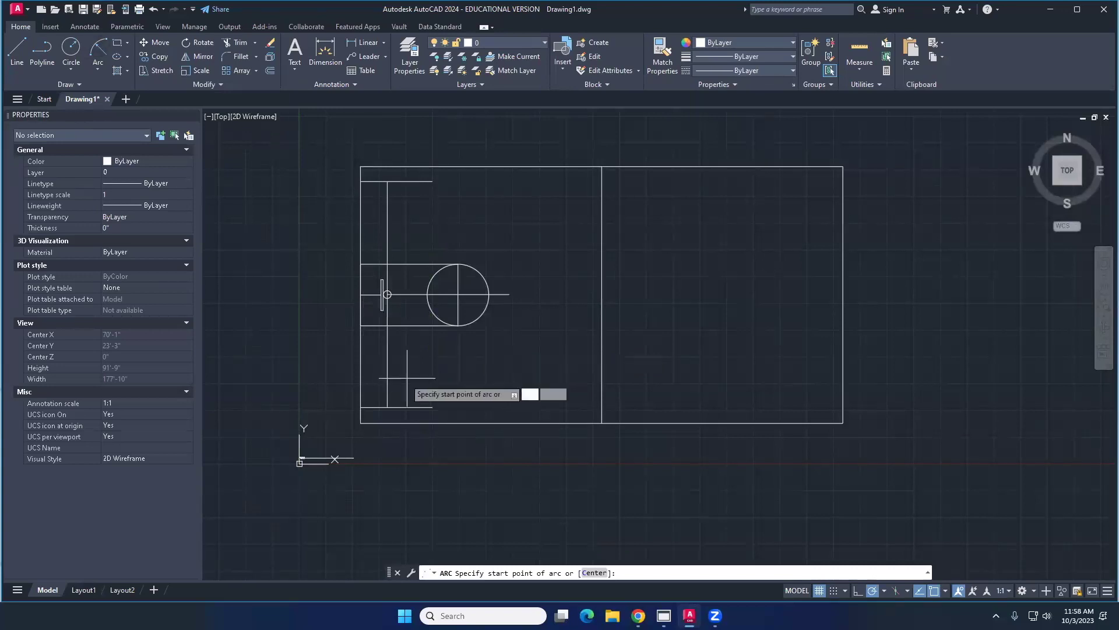
{"action": "left_click", "coordinate": [432, 406]}
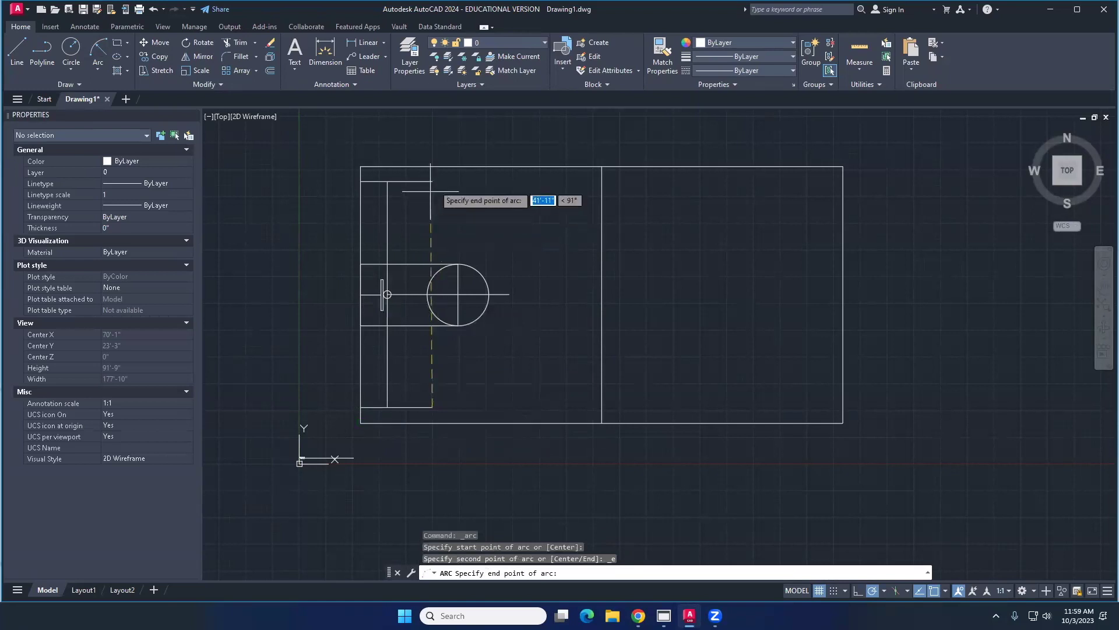
{"action": "left_click", "coordinate": [432, 181]}
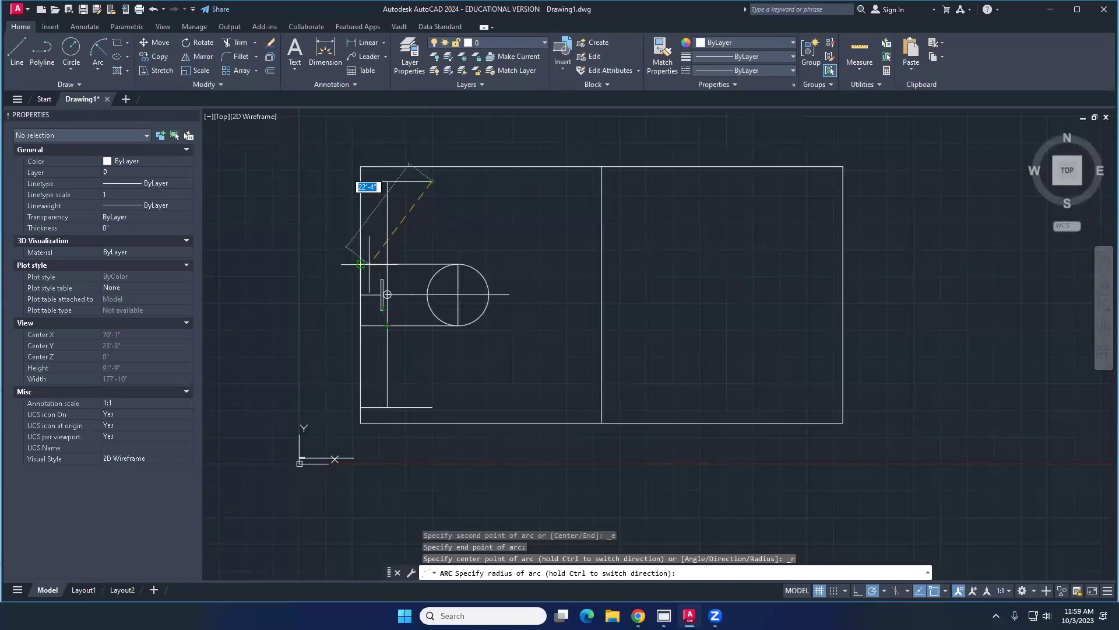
{"action": "key", "text": "Escape"}
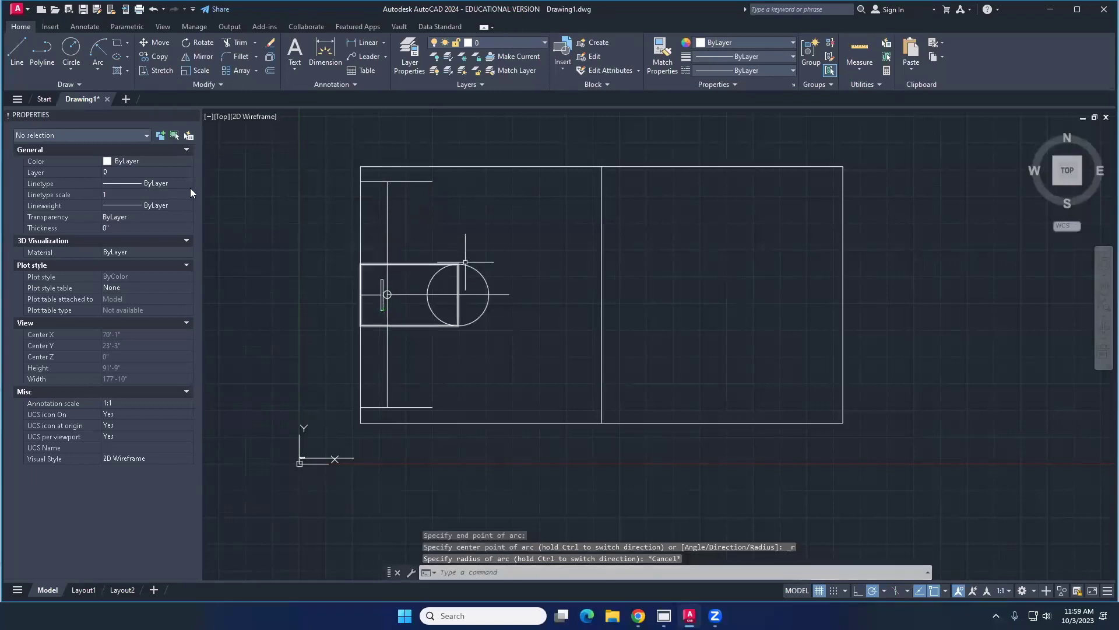
Step: Draw a 3-Point arc from the upper corner line's right end through the horizontal guide's right end to the lower corner line's right end
{"action": "left_click", "coordinate": [100, 71]}
{"action": "left_click", "coordinate": [117, 89]}
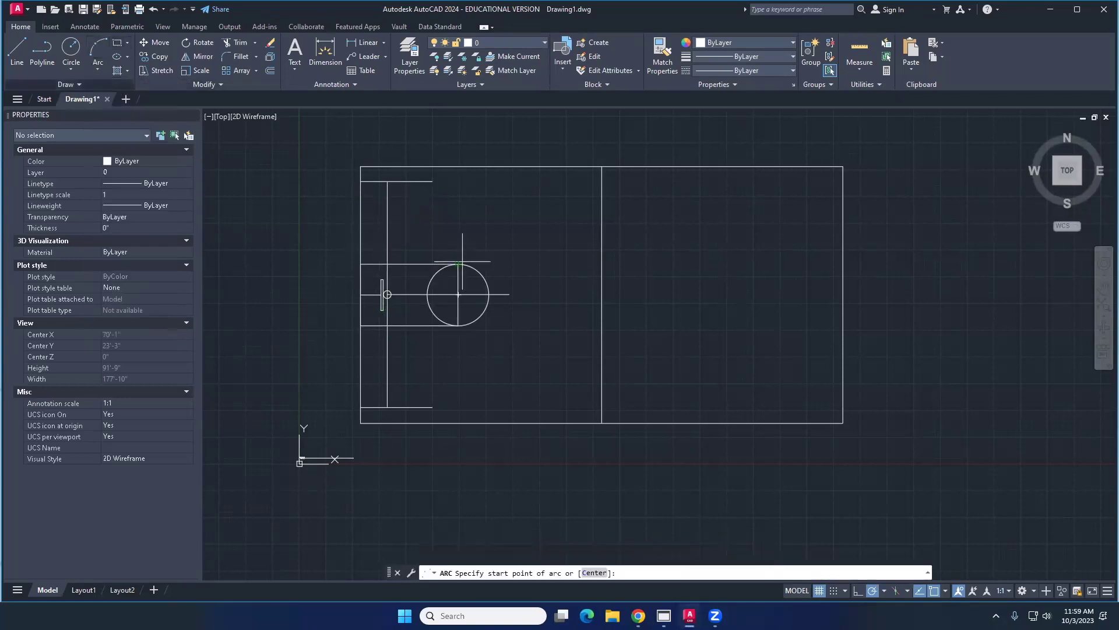
{"action": "left_click", "coordinate": [433, 181]}
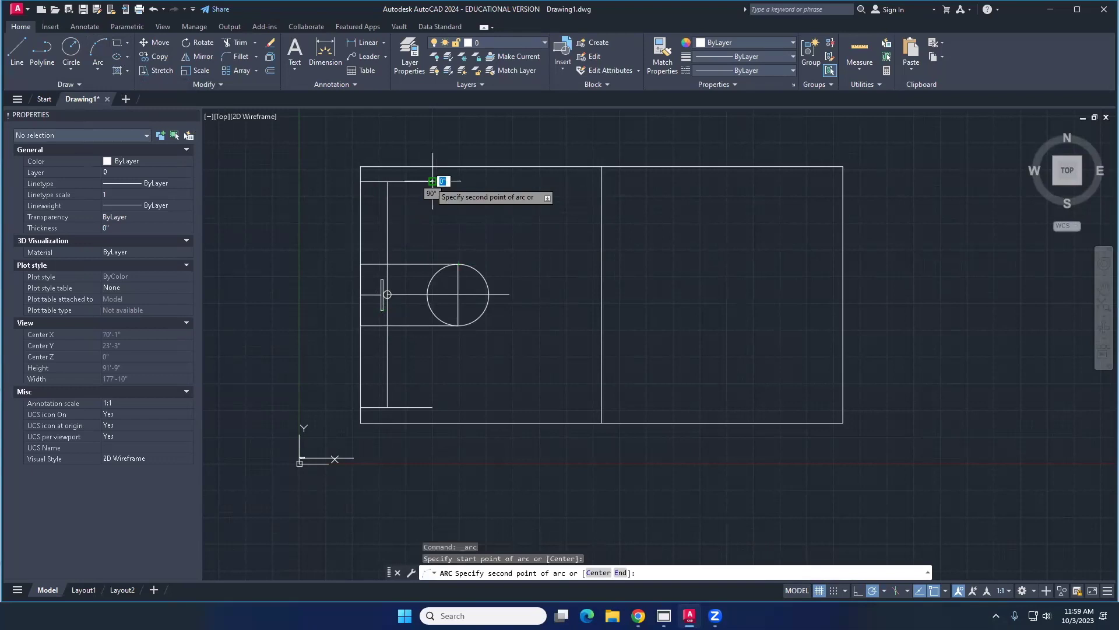
{"action": "left_click", "coordinate": [509, 295]}
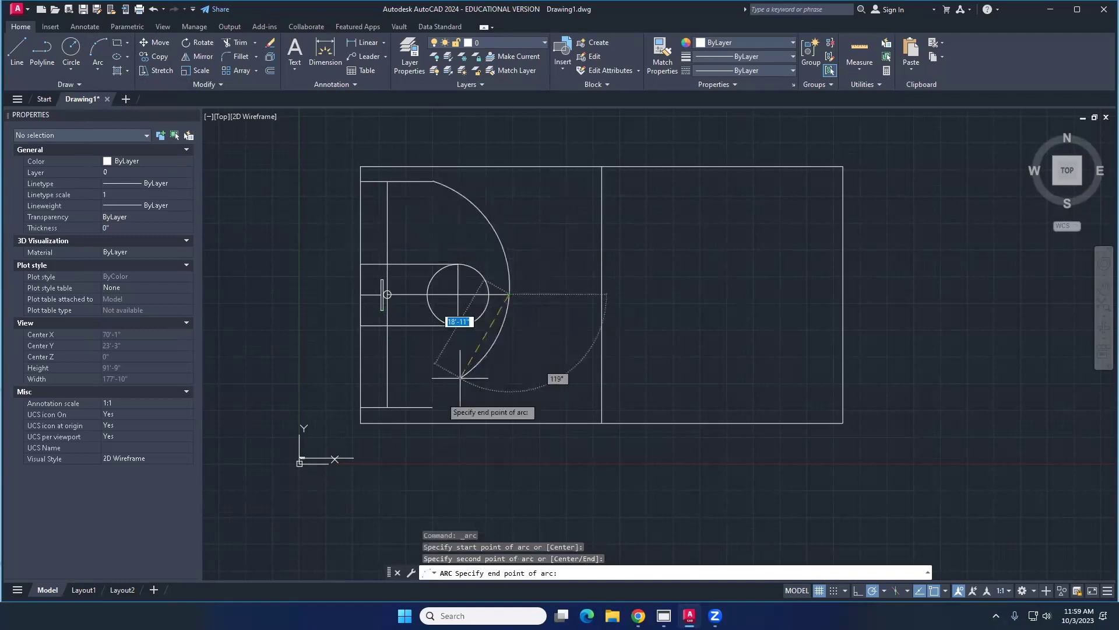
{"action": "left_click", "coordinate": [437, 406]}
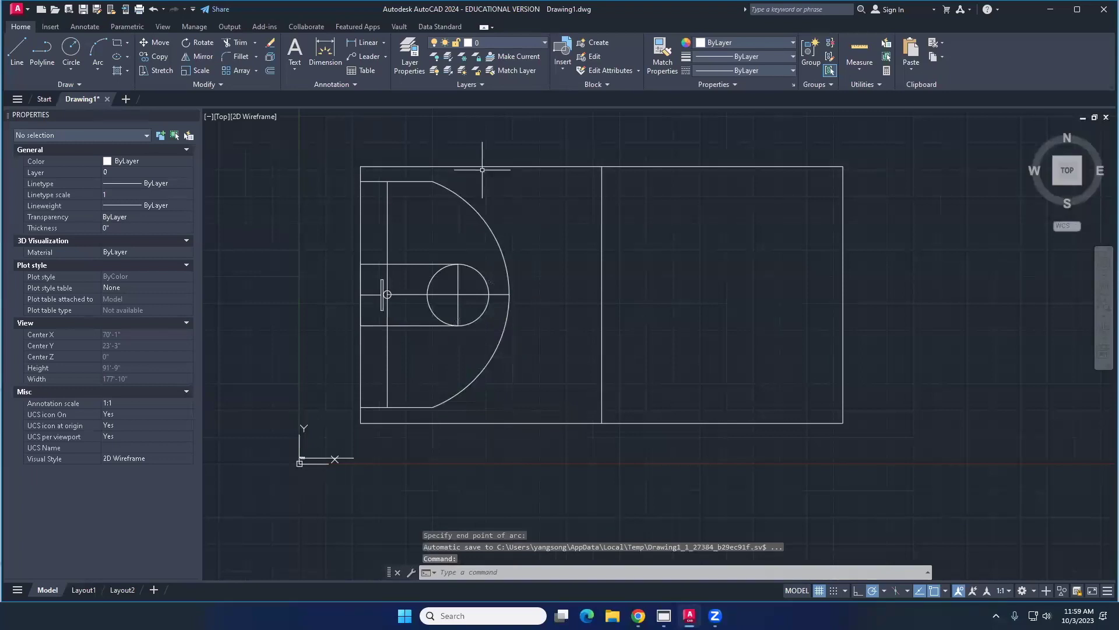
{"action": "left_click", "coordinate": [98, 70]}
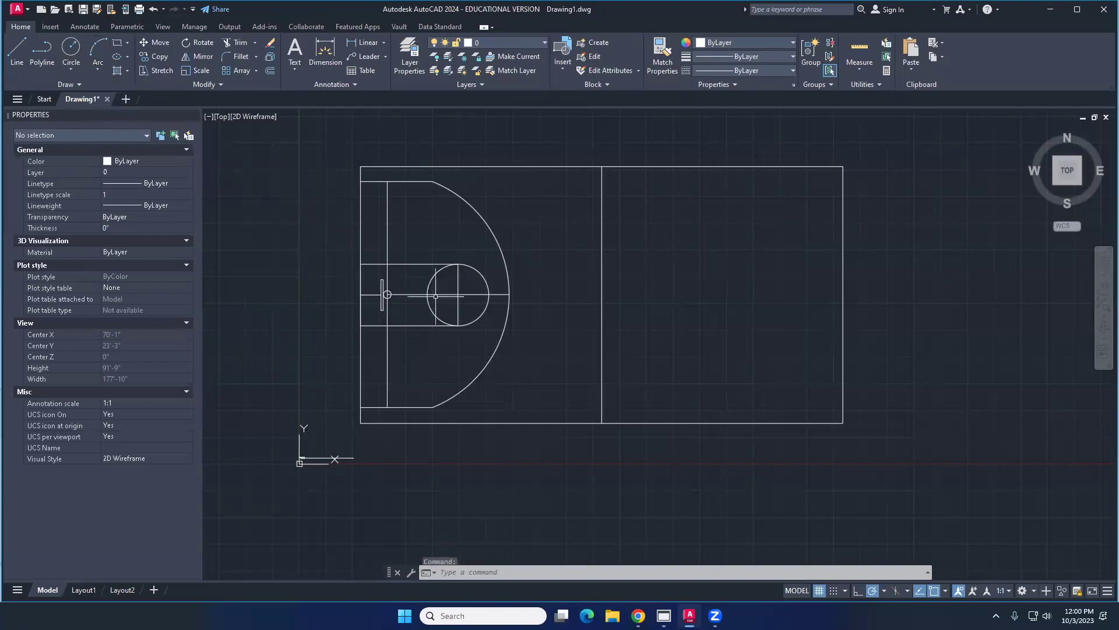
{"action": "key", "text": "Escape"}
Step: Delete the horizontal guide line running from the hoop's center to the three-point arc
{"action": "left_click", "coordinate": [382, 284]}
{"action": "left_click", "coordinate": [550, 320]}
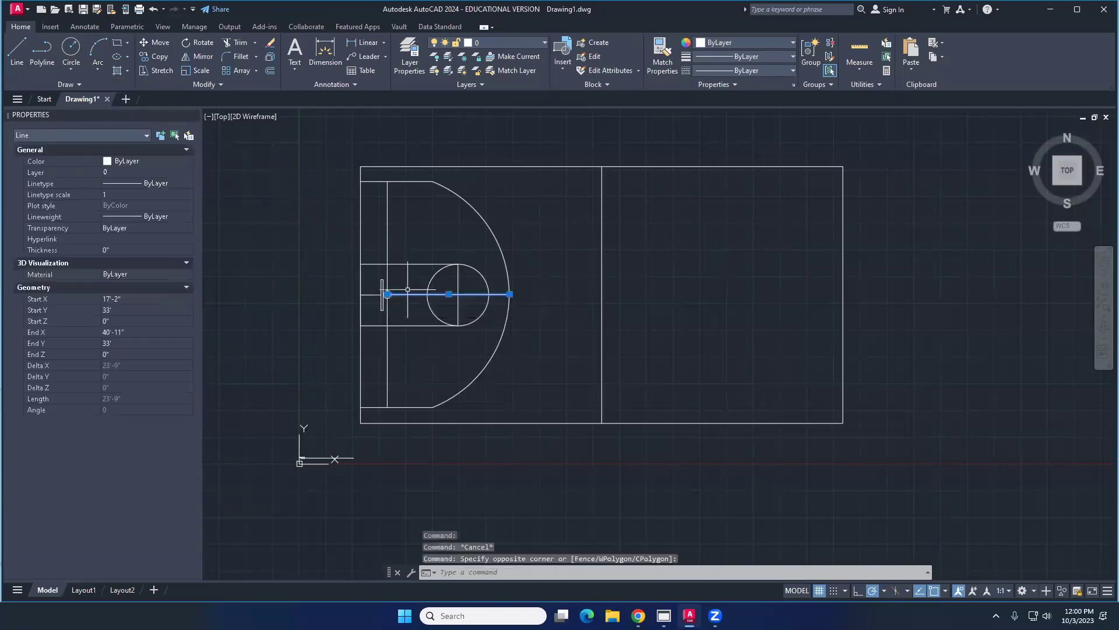
{"action": "scroll", "coordinate": [407, 289], "scroll_direction": "up", "scroll_amount": 2}
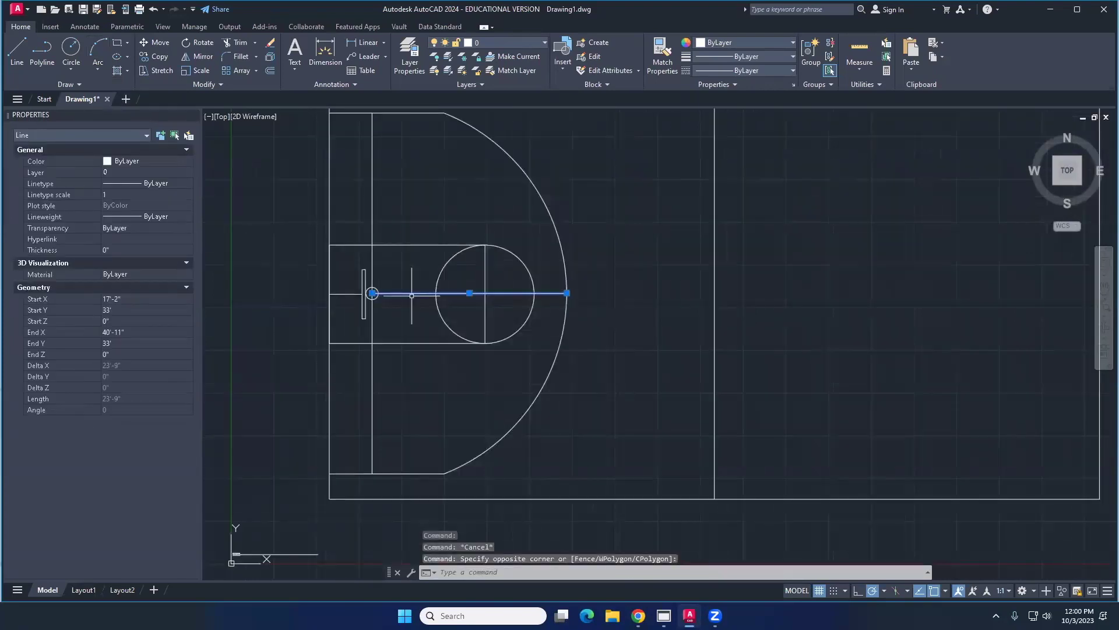
{"action": "key", "text": "Delete"}
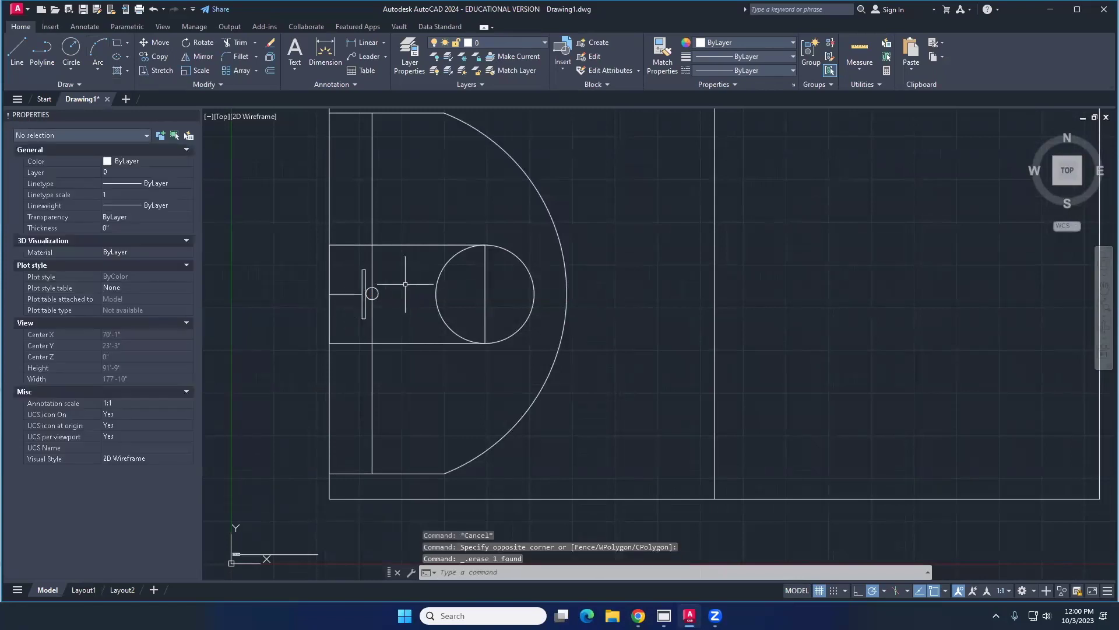
Step: Delete the upper and lower vertical guide lines running through the hoop between the two corner three-point lines
{"action": "left_click", "coordinate": [372, 252]}
{"action": "key", "text": "Delete"}
{"action": "left_click", "coordinate": [373, 379]}
{"action": "key", "text": "Delete"}
{"action": "scroll", "coordinate": [385, 358], "scroll_direction": "down", "scroll_amount": 5}
{"action": "middle_click_drag", "start_coordinate": [441, 359], "coordinate": [408, 313]}
{"action": "scroll", "coordinate": [408, 313], "scroll_direction": "up", "scroll_amount": 2}
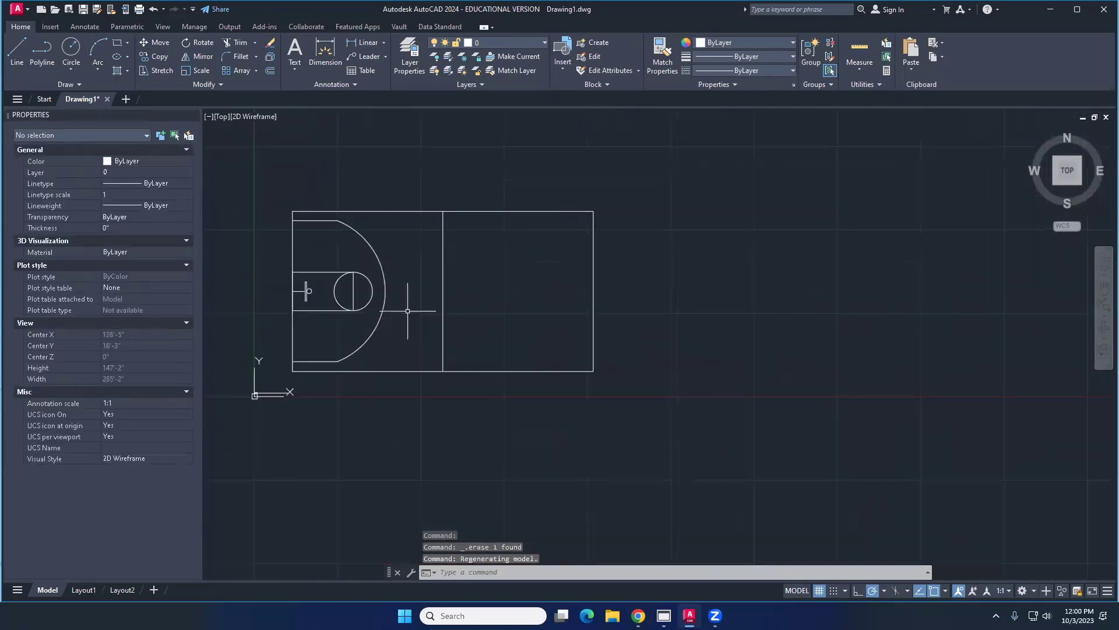
{"action": "left_click", "coordinate": [408, 354]}
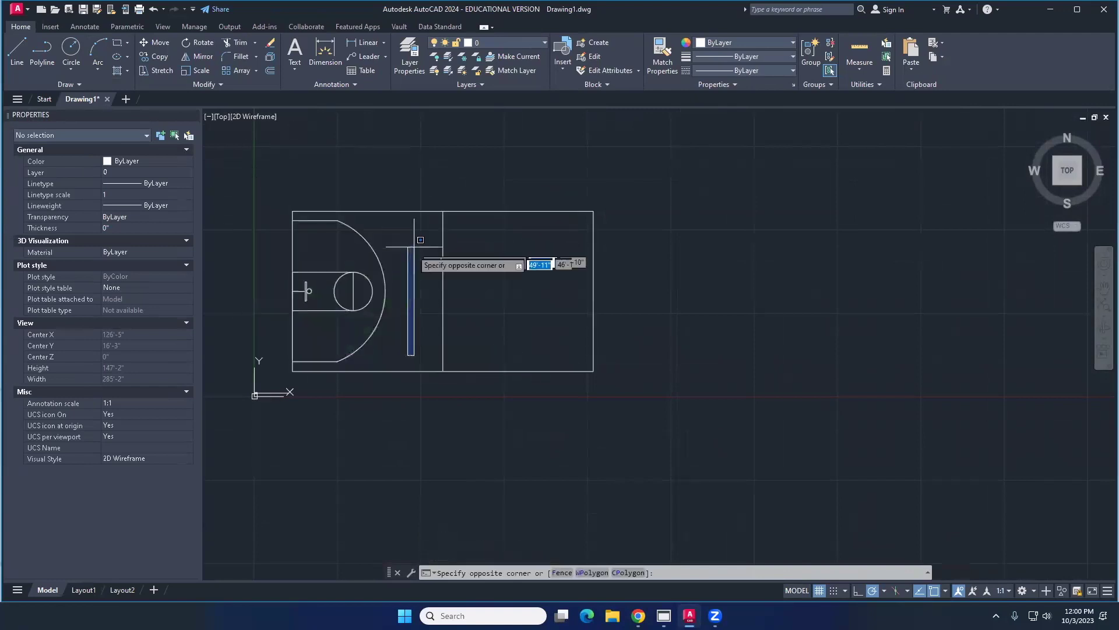
{"action": "key", "text": "Escape"}
{"action": "middle_click_drag", "start_coordinate": [402, 317], "coordinate": [413, 298]}
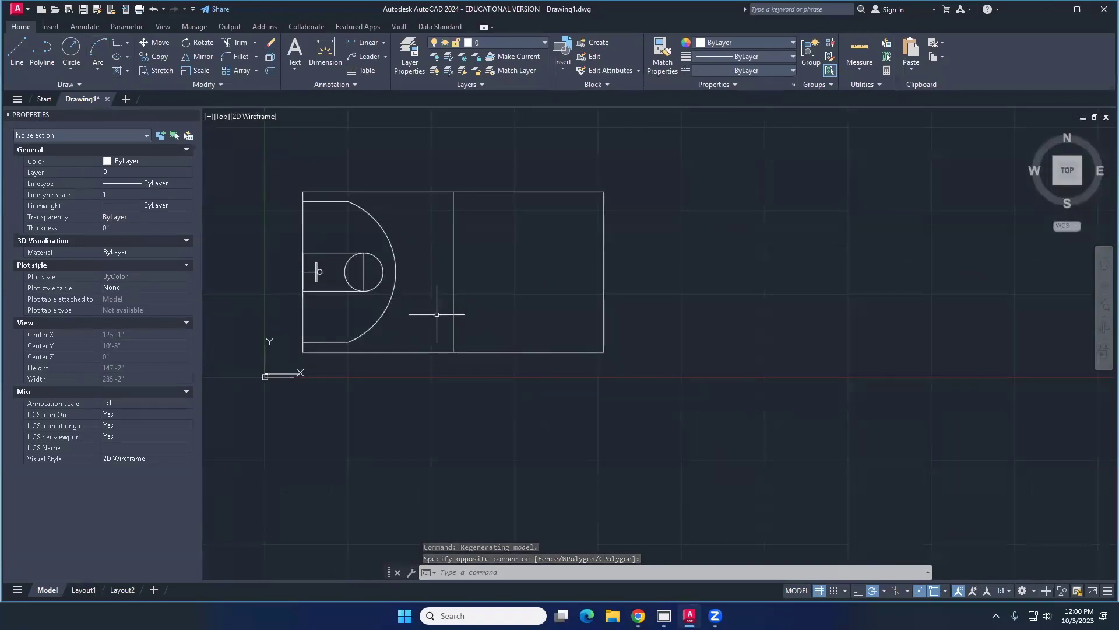
{"action": "scroll", "coordinate": [437, 315], "scroll_direction": "up", "scroll_amount": 2}
{"action": "middle_click_drag", "start_coordinate": [417, 299], "coordinate": [468, 348]}
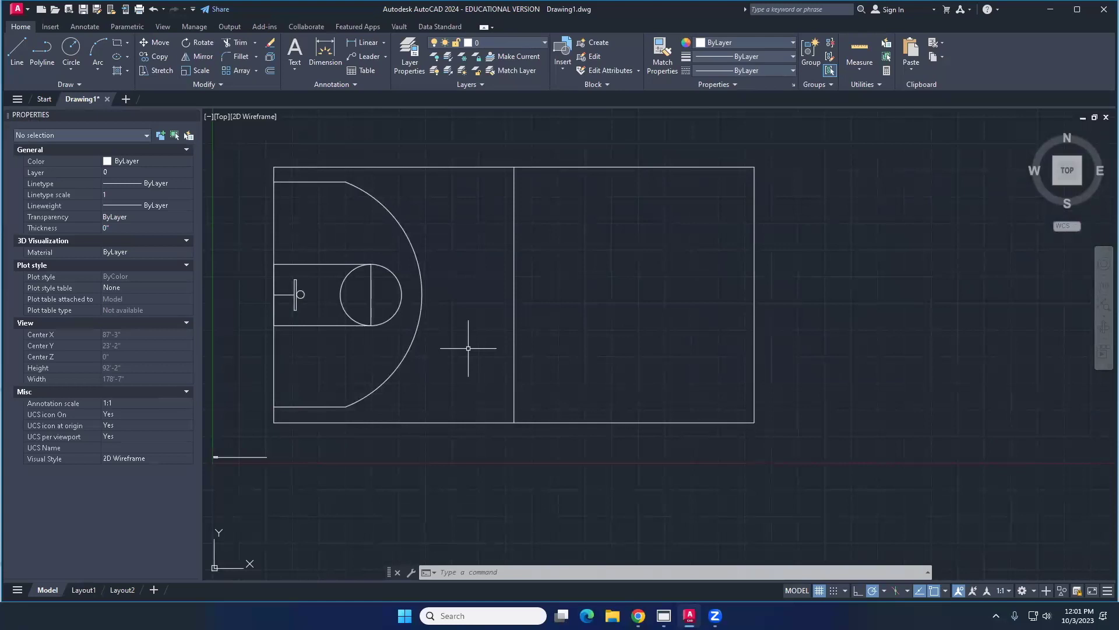
Step: Check the center circle dimensions on the court diagram in Chrome and return to AutoCAD
{"action": "left_click", "coordinate": [639, 615]}
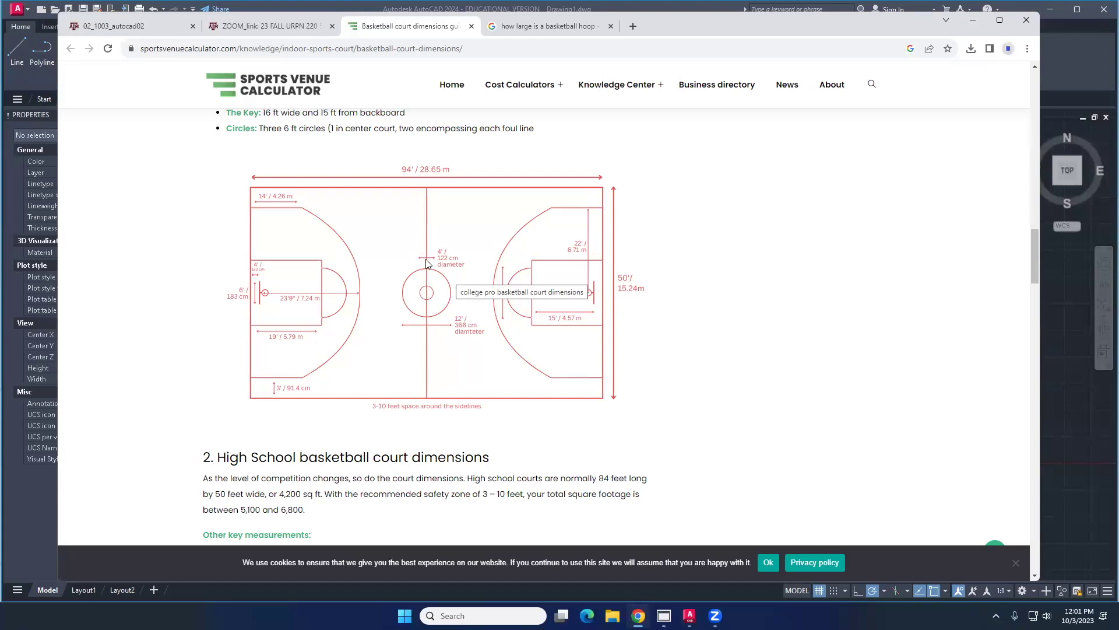
{"action": "mouse_move", "coordinate": [715, 616]}
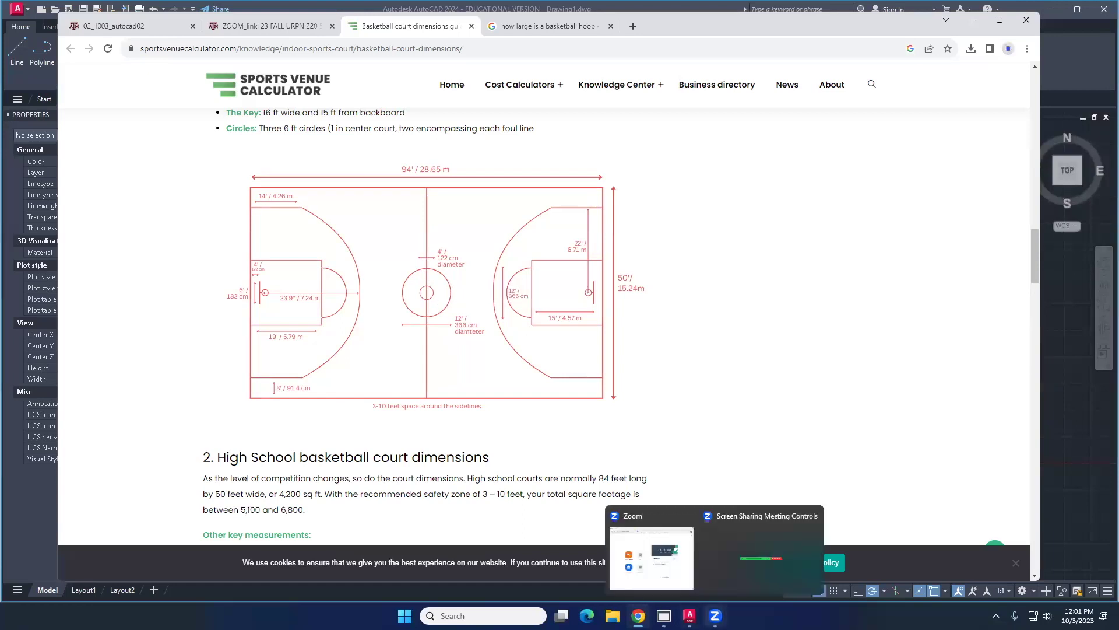
{"action": "left_click", "coordinate": [690, 616]}
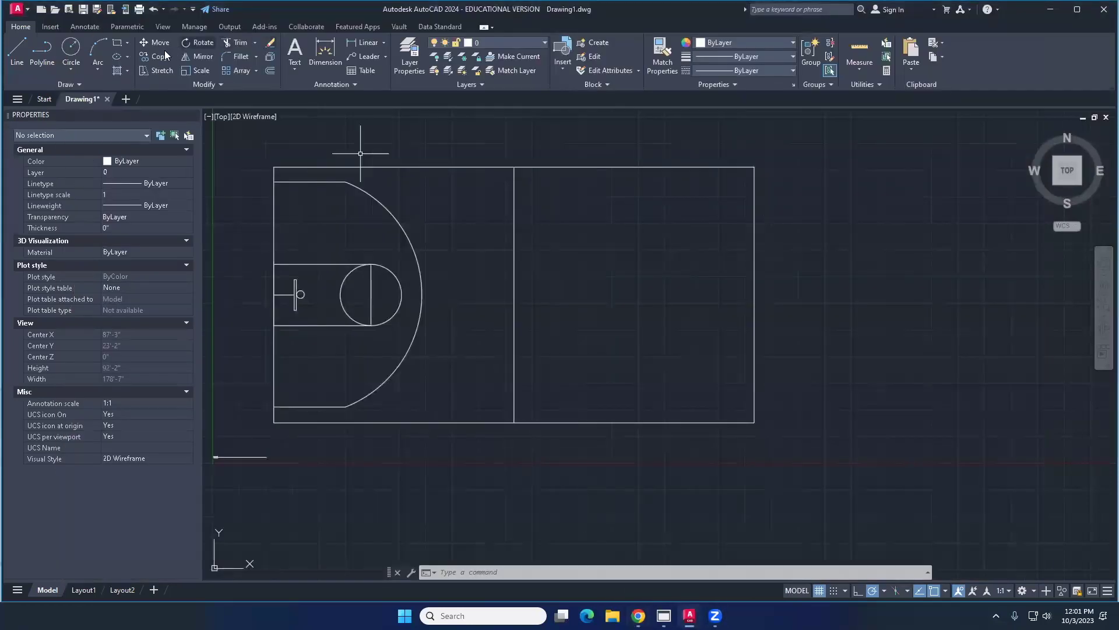
Step: Draw a circle with a 12' radius centered on the midpoint of the half-court line
{"action": "left_click", "coordinate": [71, 50]}
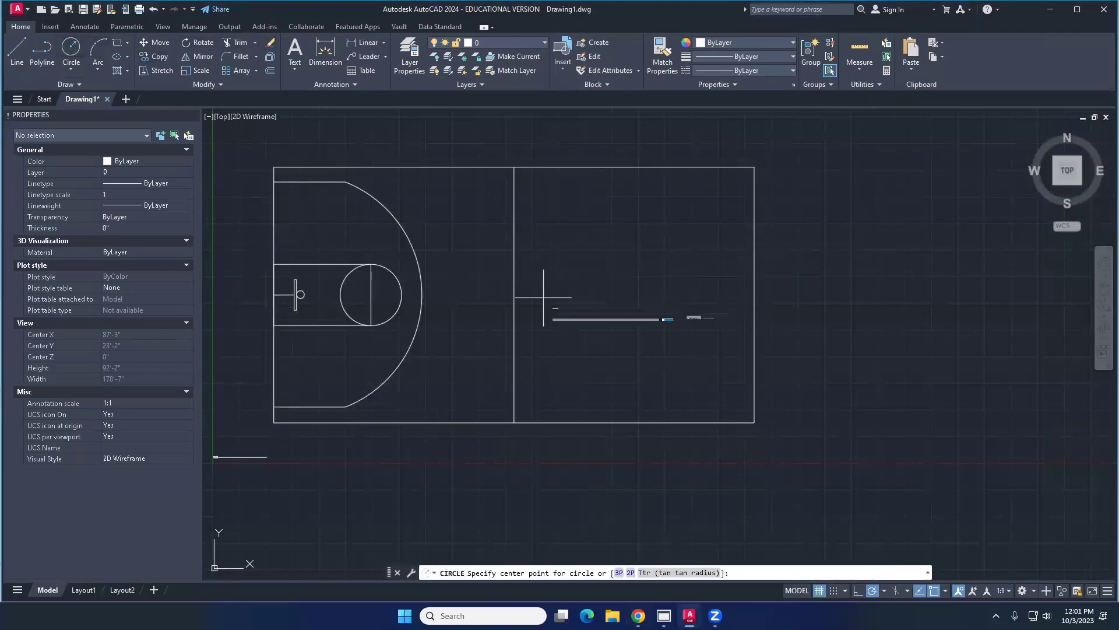
{"action": "left_click", "coordinate": [514, 294]}
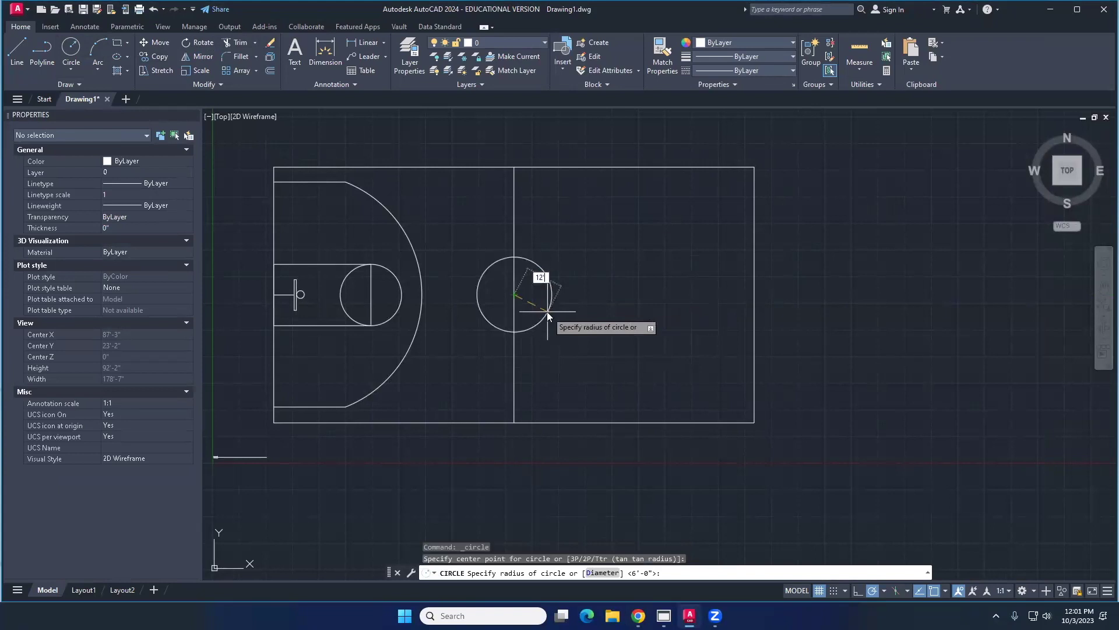
{"action": "key", "text": "Return"}
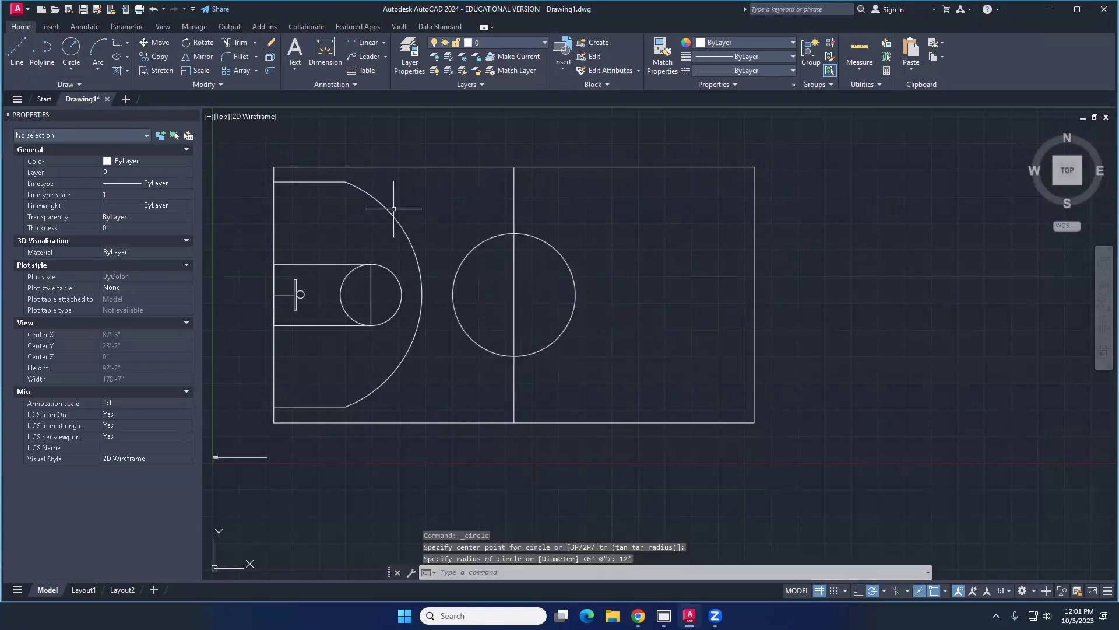
{"action": "left_click", "coordinate": [70, 49]}
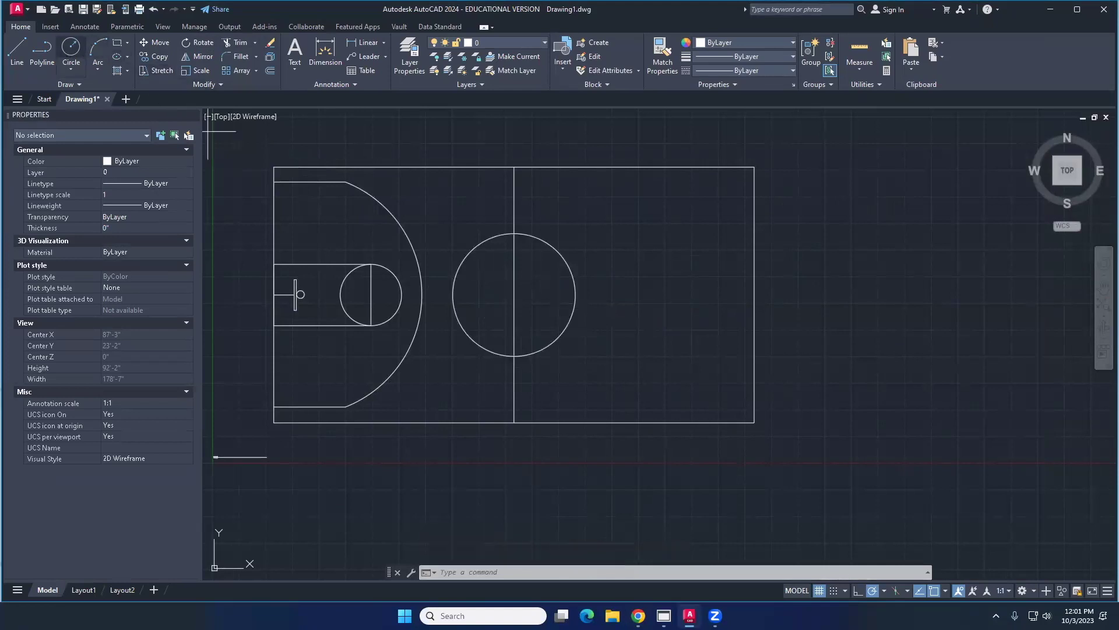
{"action": "left_click", "coordinate": [514, 295]}
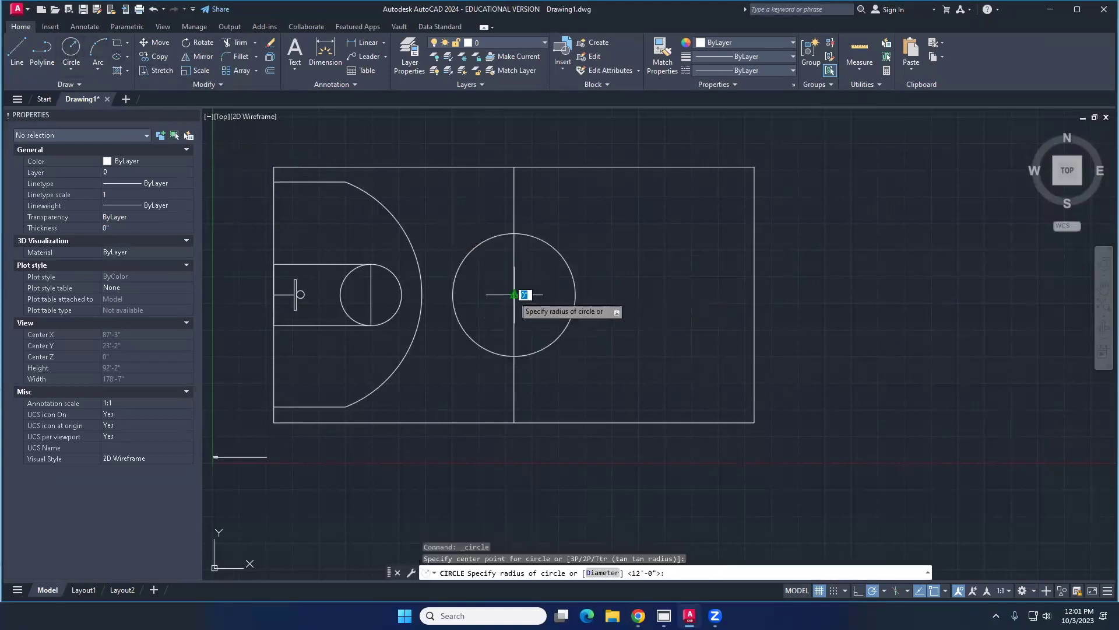
{"action": "key", "text": "Escape"}
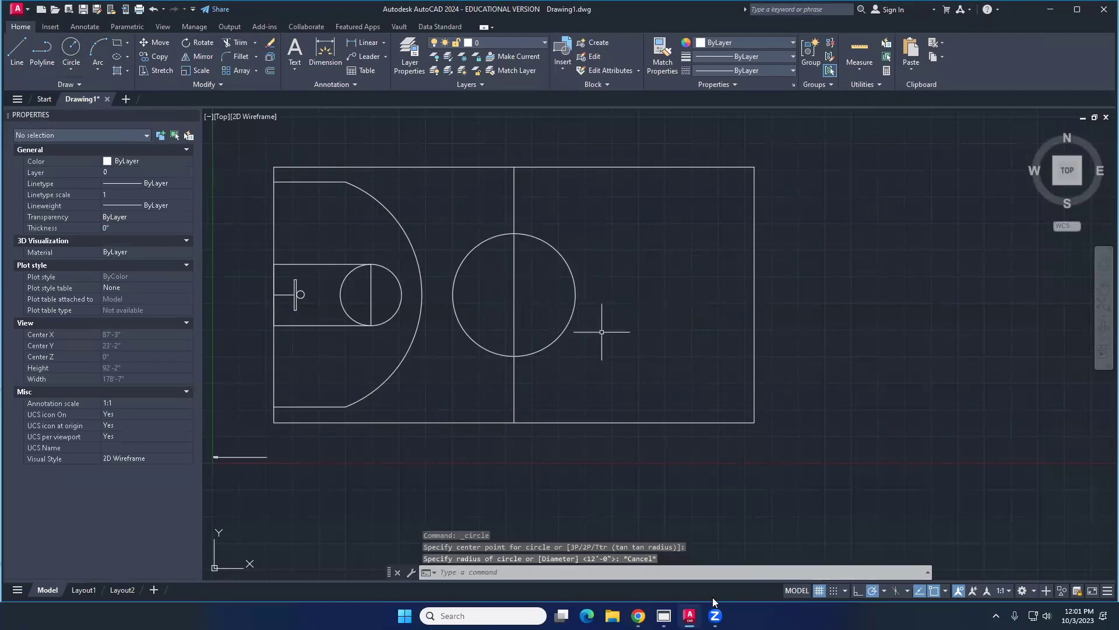
Step: Recheck the center circle dimensions in Chrome and delete the circle with the 12' radius in AutoCAD
{"action": "key", "text": "alt+Tab"}
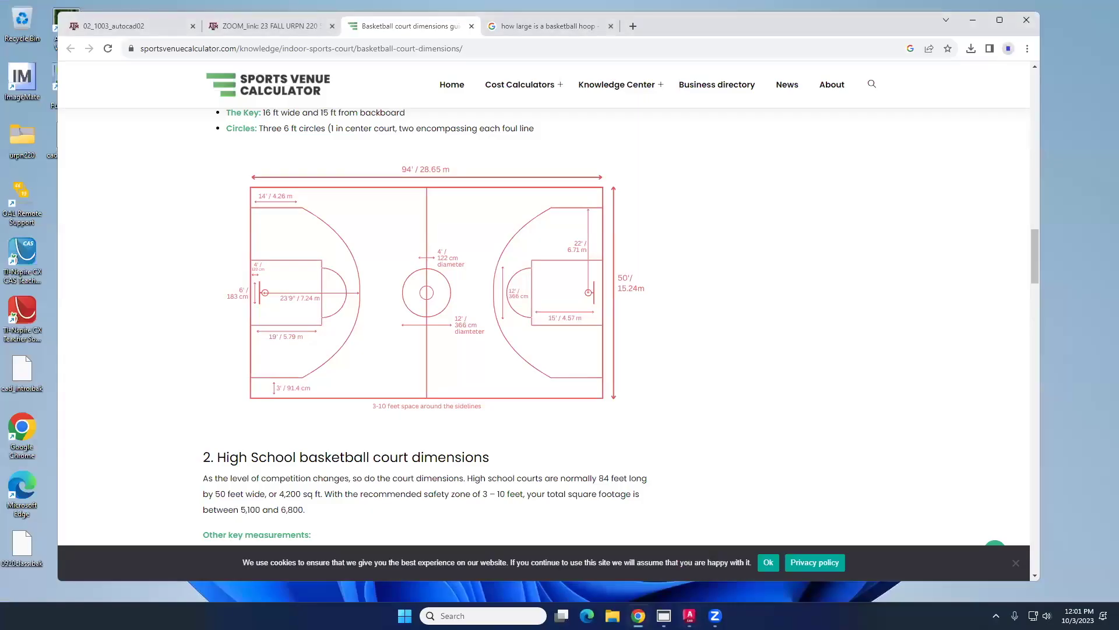
{"action": "key", "text": "alt+Tab"}
{"action": "left_click", "coordinate": [573, 277]}
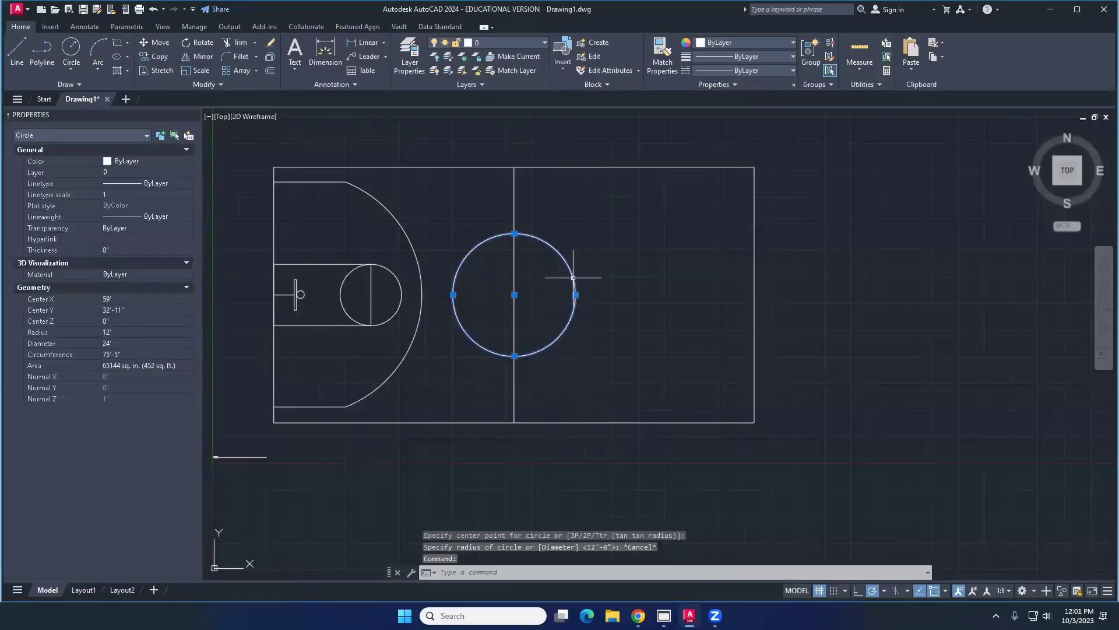
{"action": "key", "text": "Delete"}
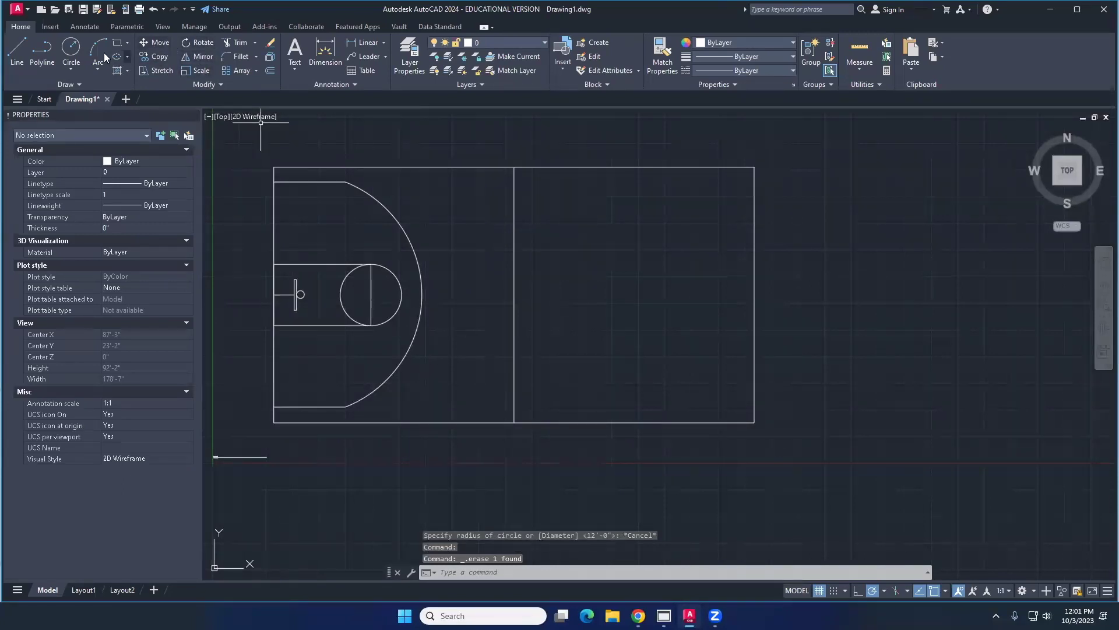
Step: Draw the outer center circle with a 6' radius at the midpoint of the half-court line
{"action": "left_click", "coordinate": [70, 47]}
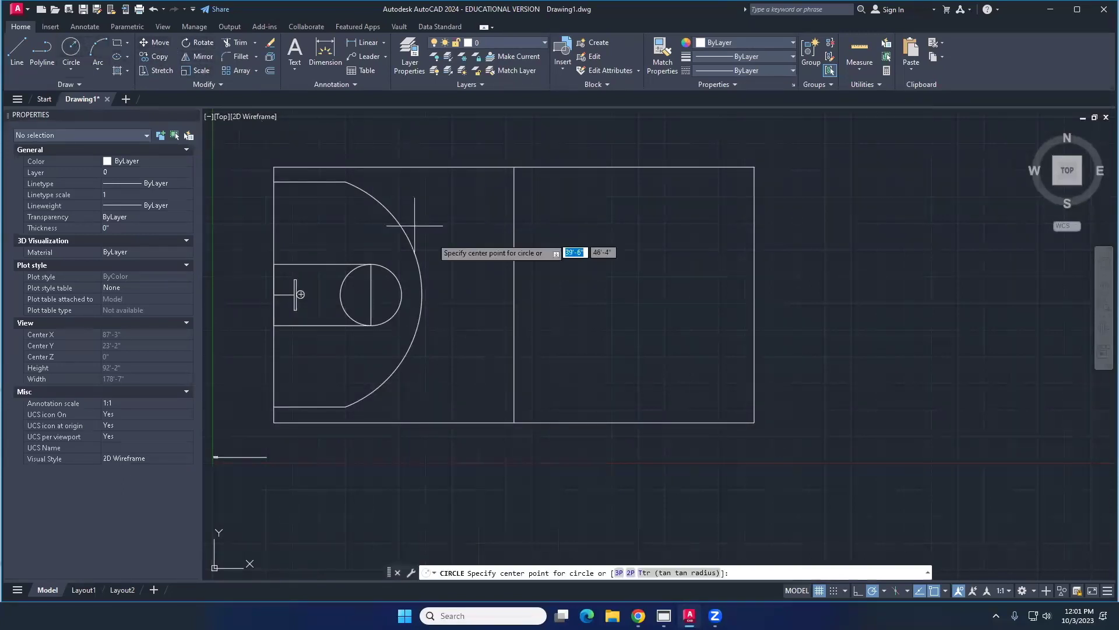
{"action": "left_click", "coordinate": [515, 294]}
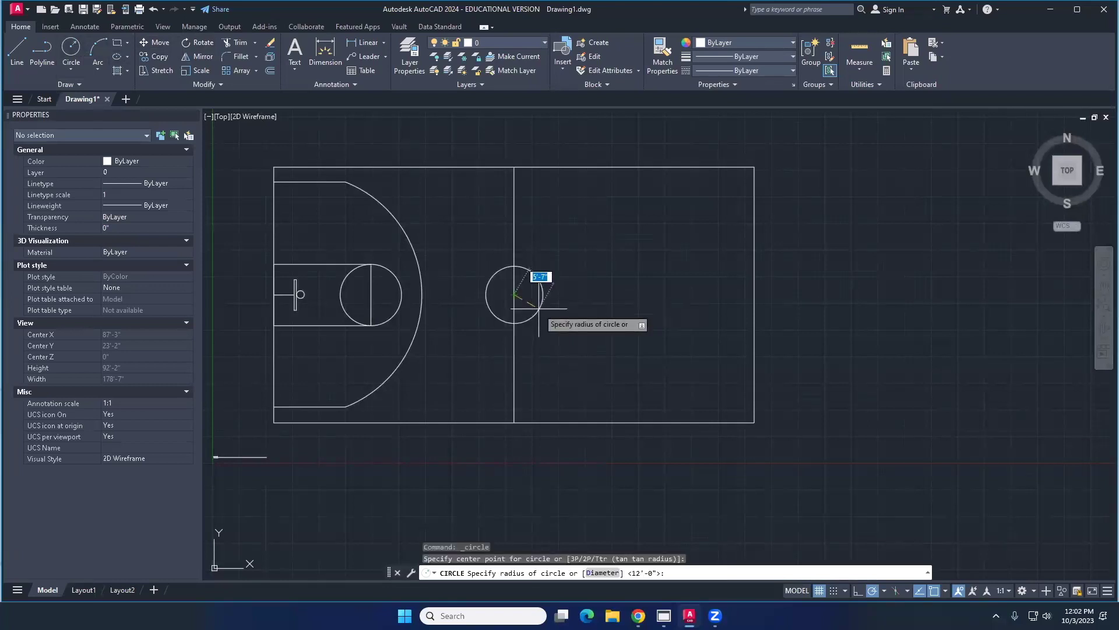
{"action": "type", "text": "6'"}
{"action": "key", "text": "Return"}
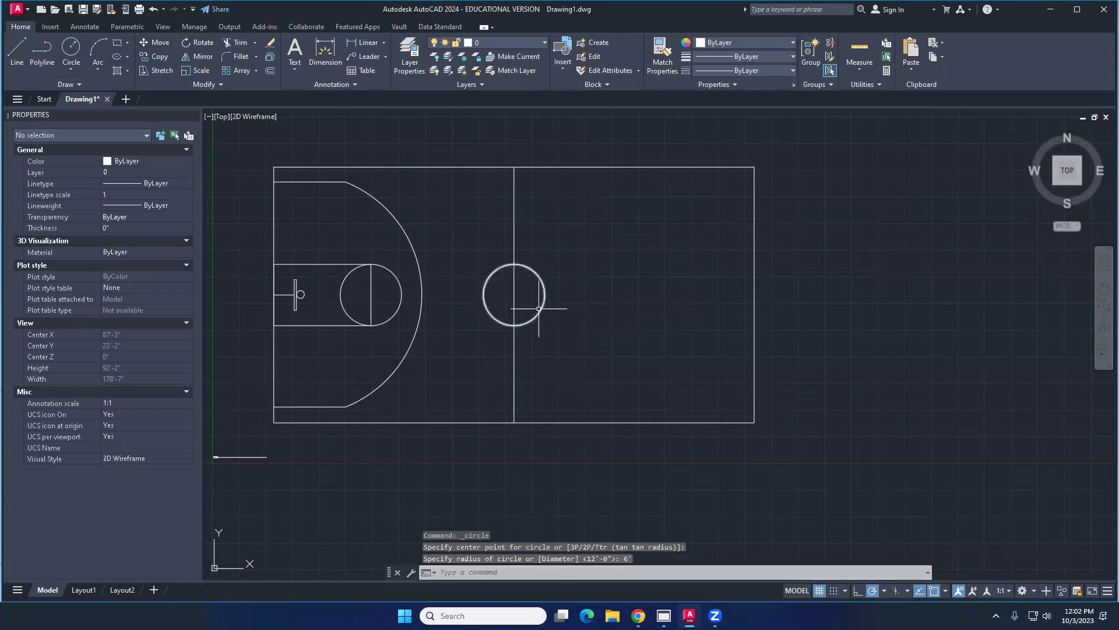
Step: Draw the inner center circle with a 2' radius, concentric with the outer center circle
{"action": "left_click", "coordinate": [71, 49]}
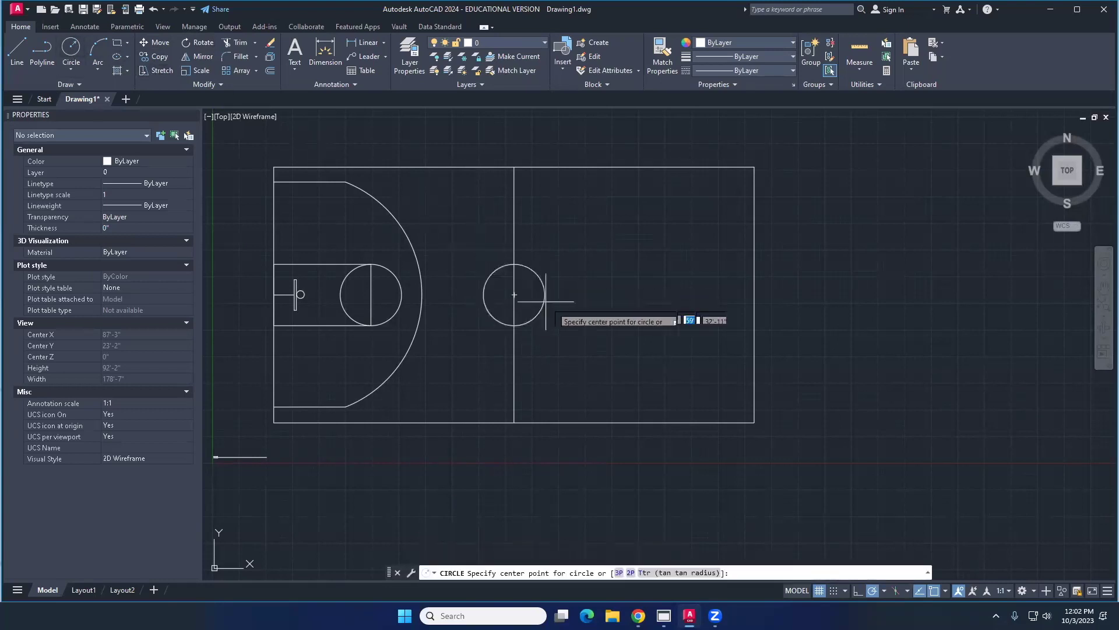
{"action": "left_click", "coordinate": [514, 295]}
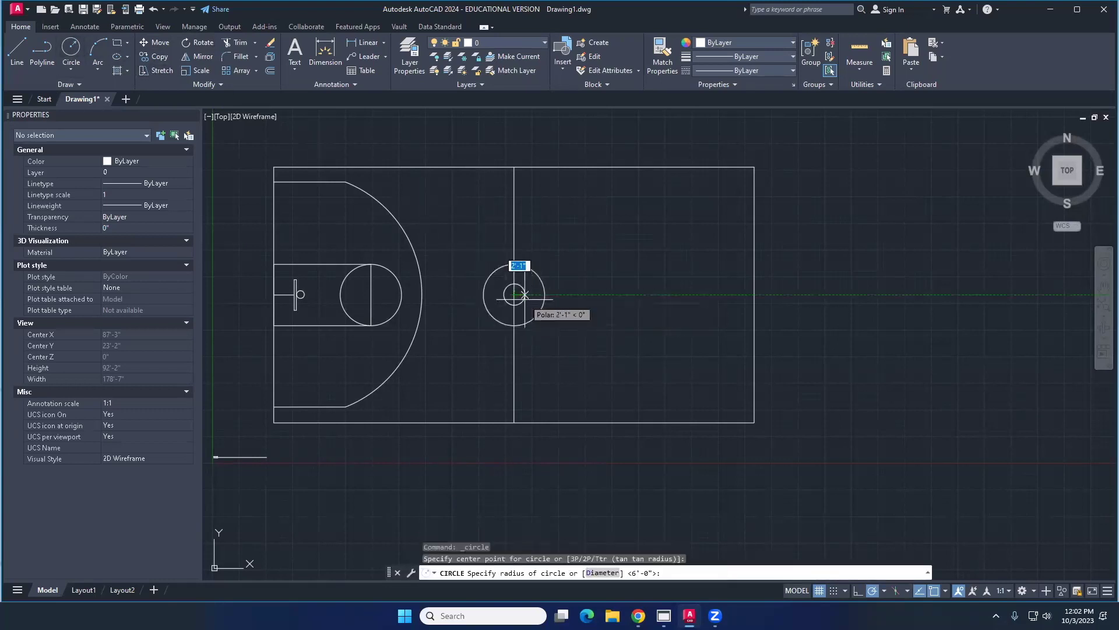
{"action": "type", "text": "2'"}
{"action": "key", "text": "Return"}
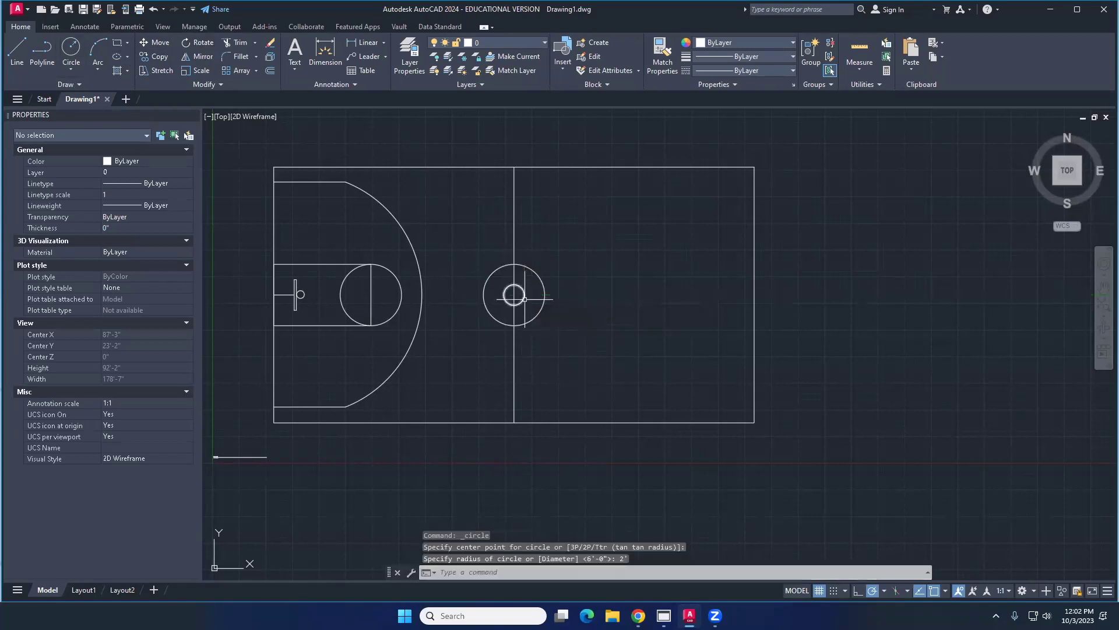
Step: Mirror the left key, free-throw circle, backboard, hoop and three-point line across the half-court line, keeping the source objects
{"action": "middle_click_drag", "start_coordinate": [580, 302], "coordinate": [529, 292]}
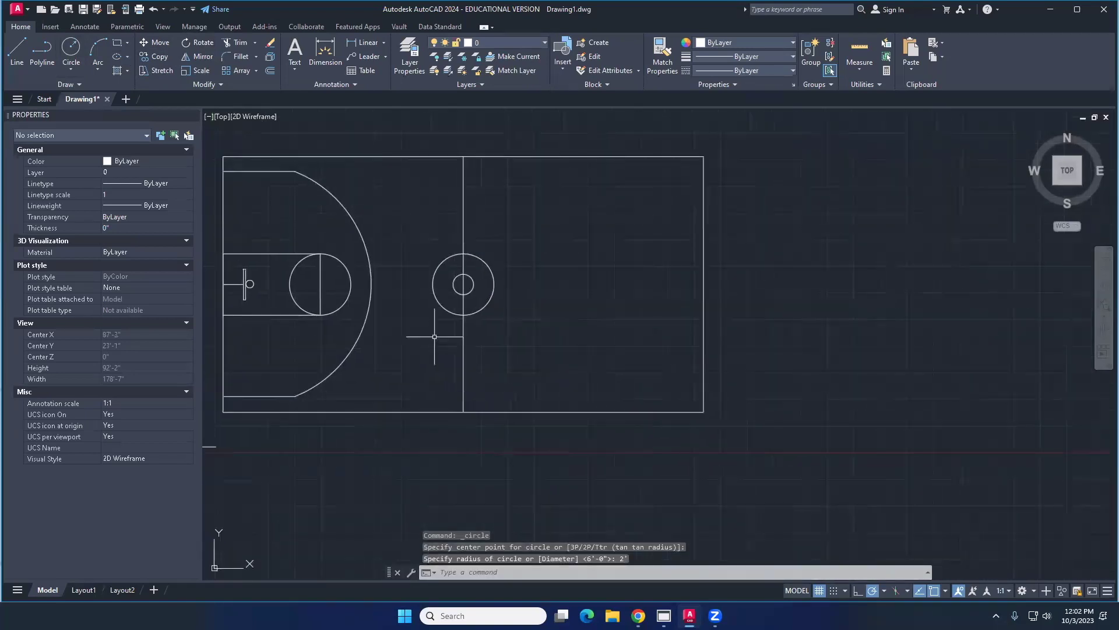
{"action": "left_click", "coordinate": [395, 395]}
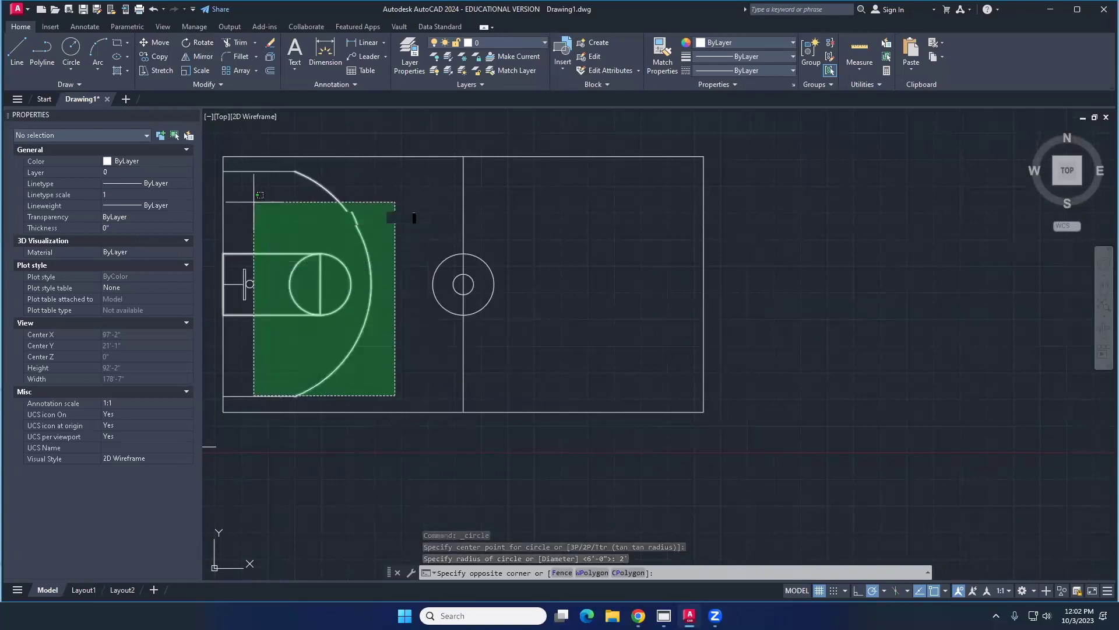
{"action": "left_click", "coordinate": [225, 166]}
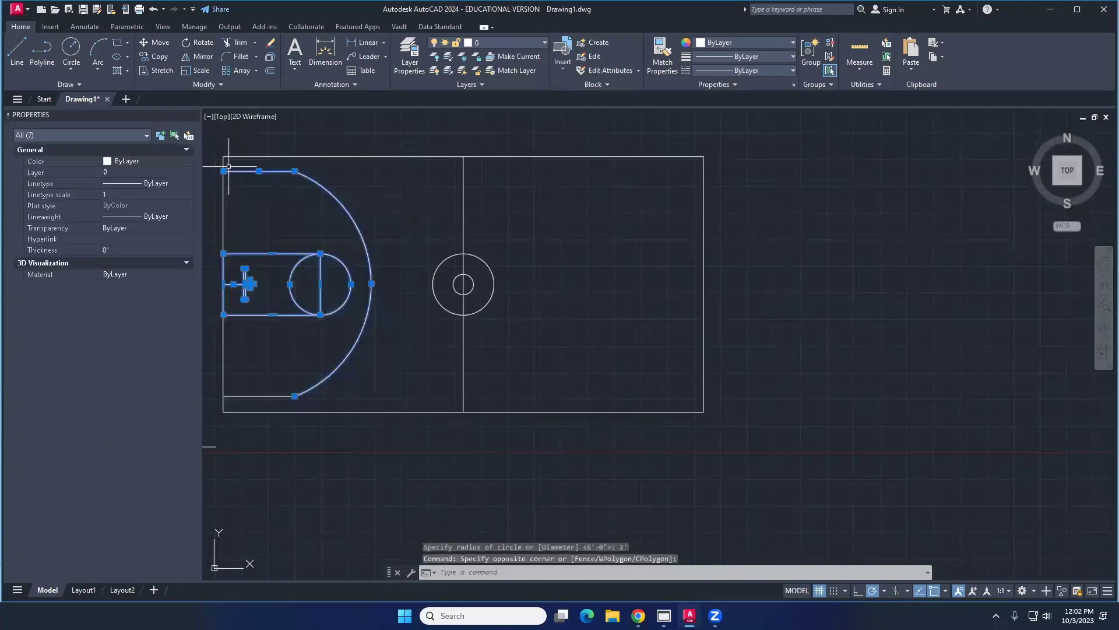
{"action": "left_click", "coordinate": [284, 388]}
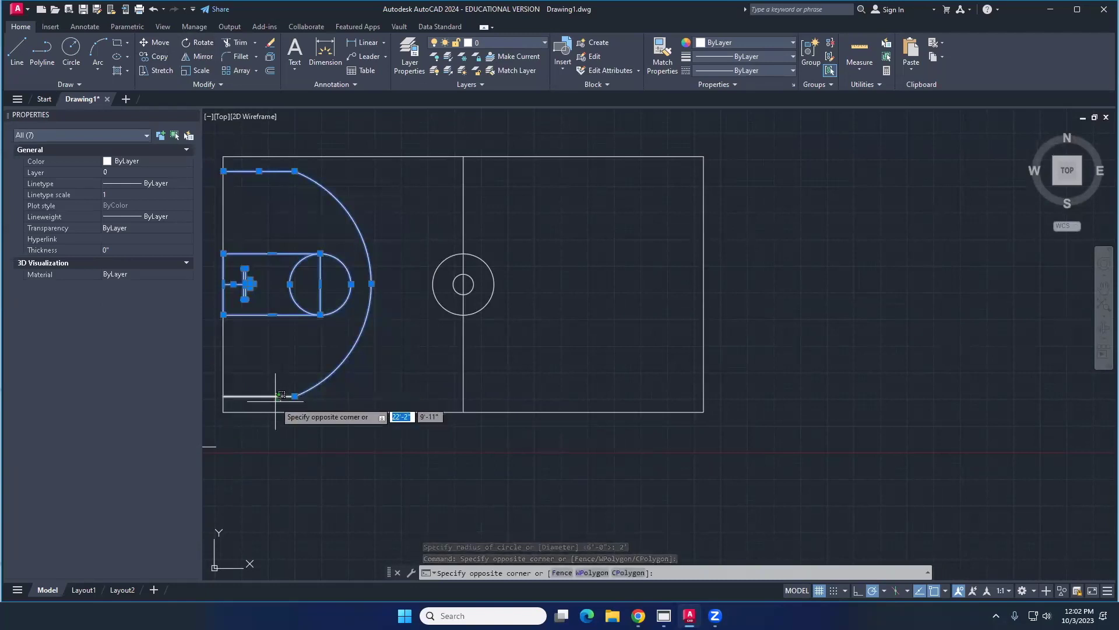
{"action": "left_click", "coordinate": [281, 402]}
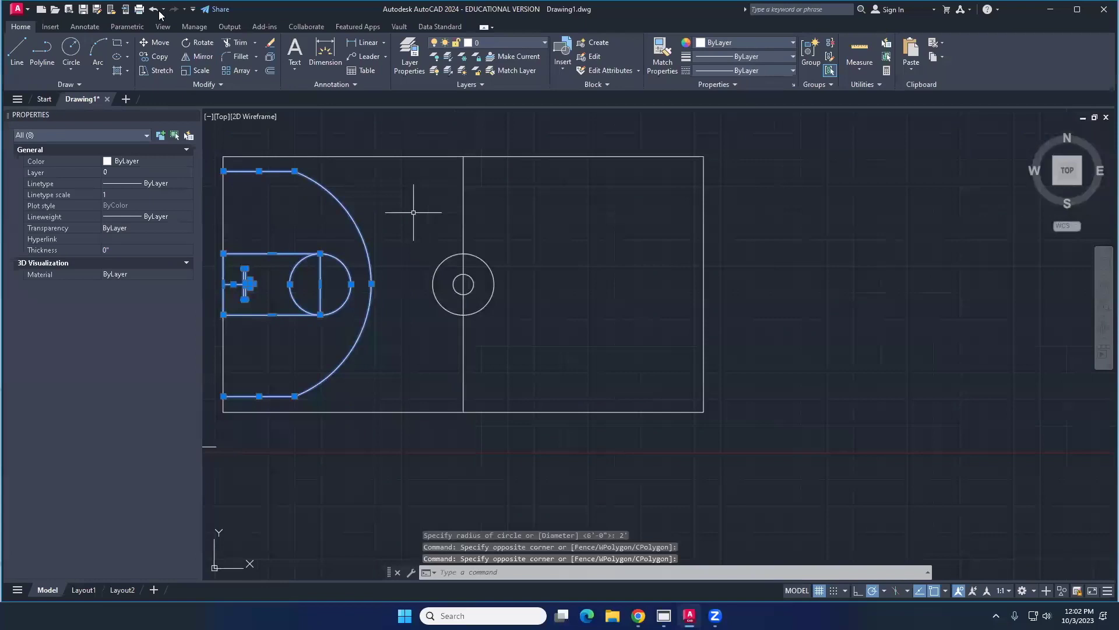
{"action": "left_click", "coordinate": [191, 56]}
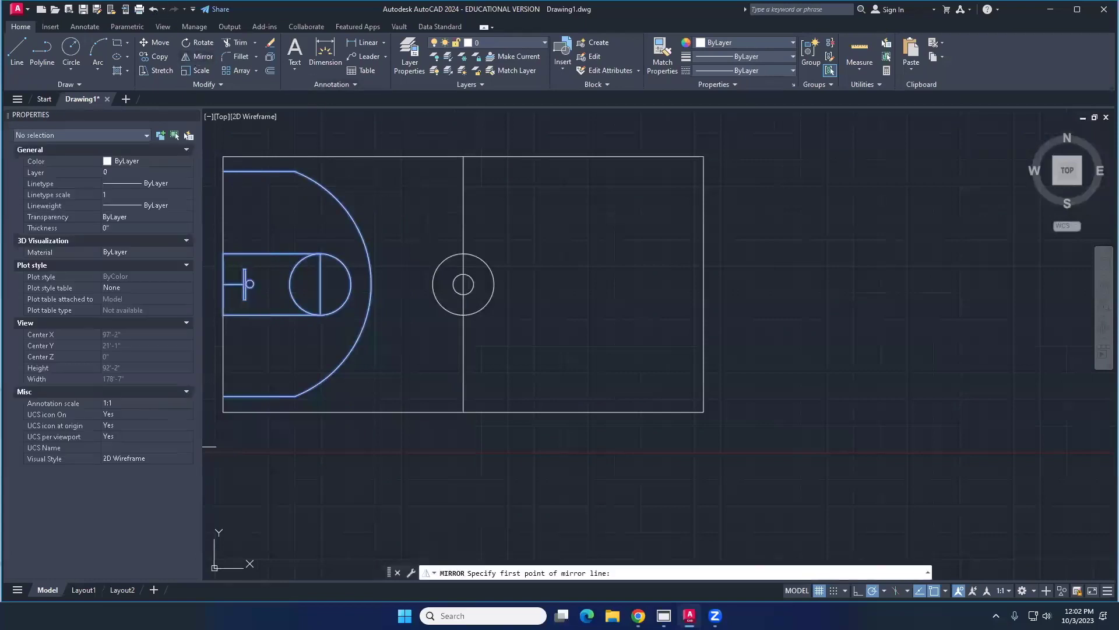
{"action": "left_click", "coordinate": [464, 156]}
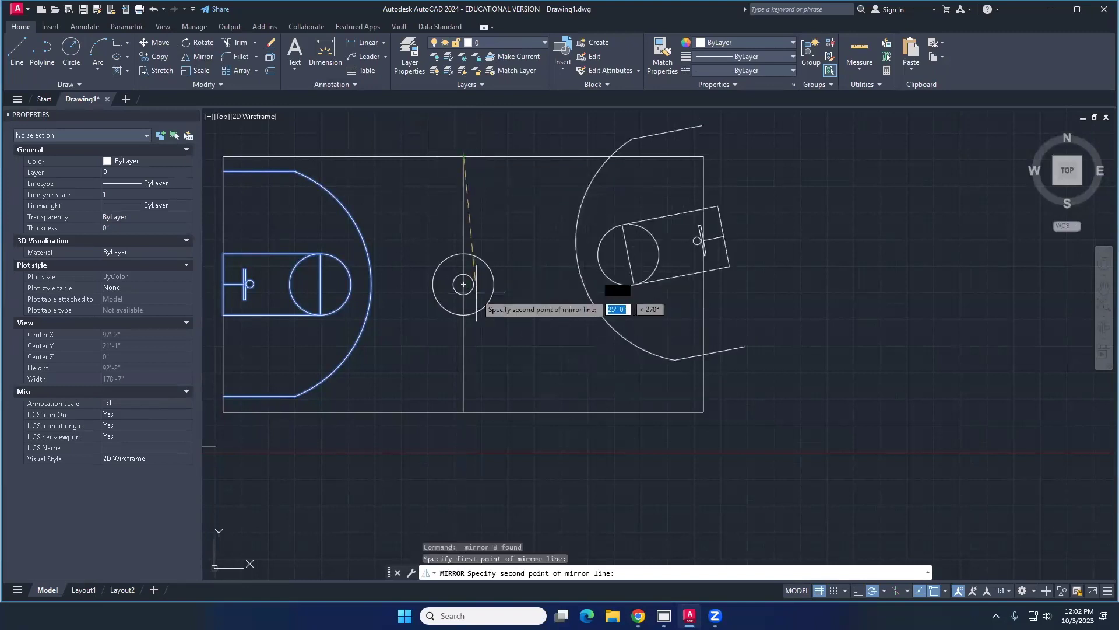
{"action": "left_click", "coordinate": [464, 412]}
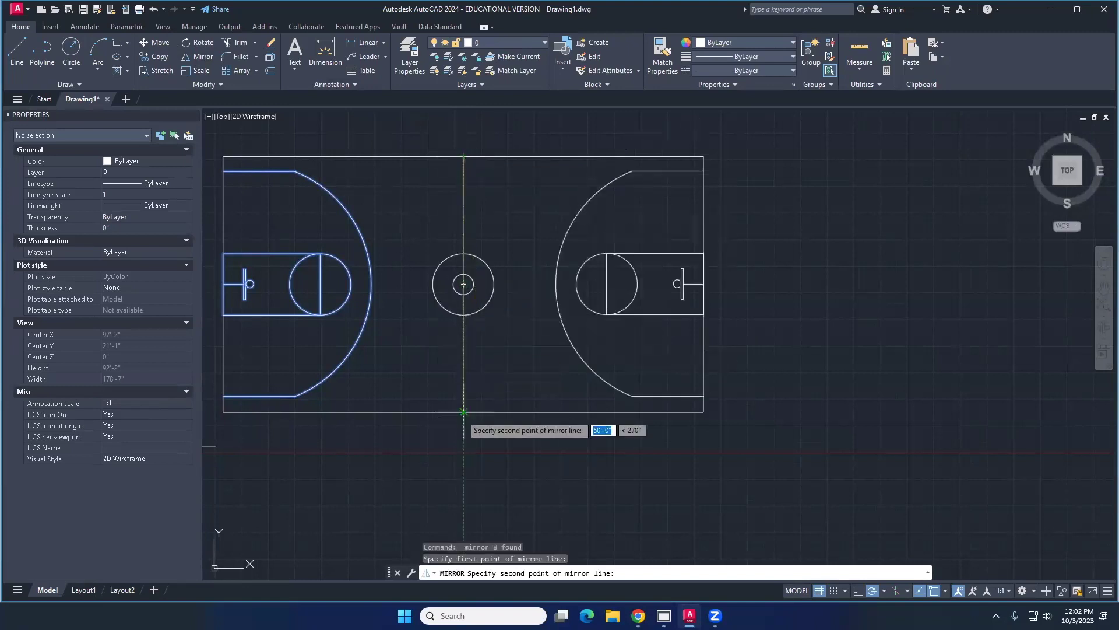
{"action": "key", "text": "Return"}
Step: Undo the mirroring of the left court markings and the view change made after it
{"action": "scroll", "coordinate": [513, 340], "scroll_direction": "down", "scroll_amount": 2}
{"action": "middle_click_drag", "start_coordinate": [513, 340], "coordinate": [559, 296]}
{"action": "key", "text": "ctrl+z"}
{"action": "key", "text": "ctrl+z"}
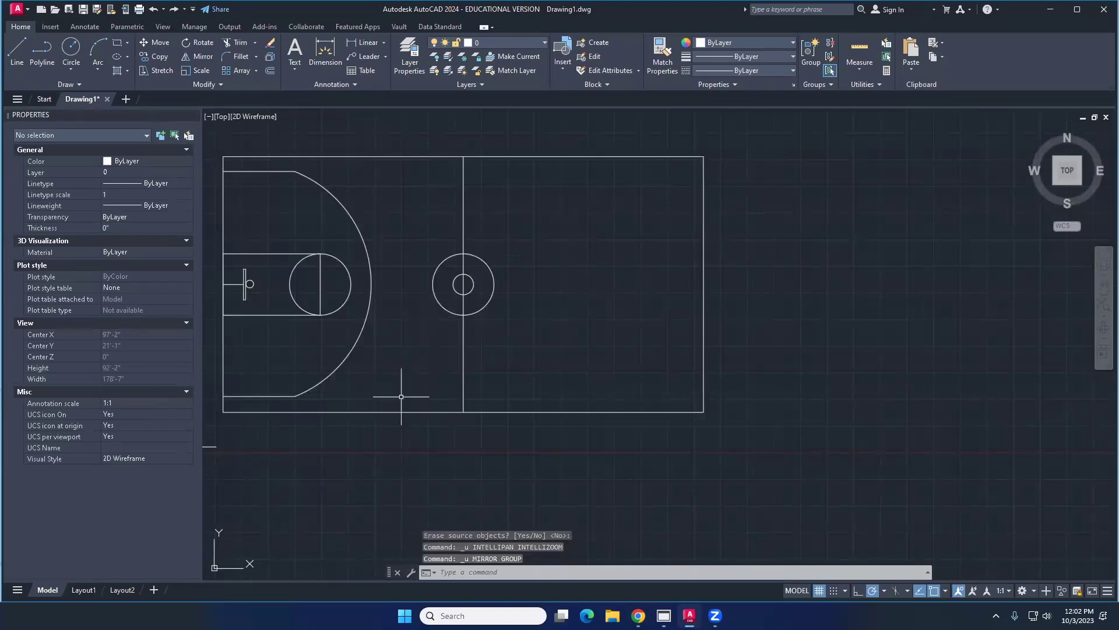
Step: Mirror the left key, free-throw circle, backboard, hoop and three-point line across the half-court line to the right half, keeping the source objects
{"action": "left_click", "coordinate": [401, 397]}
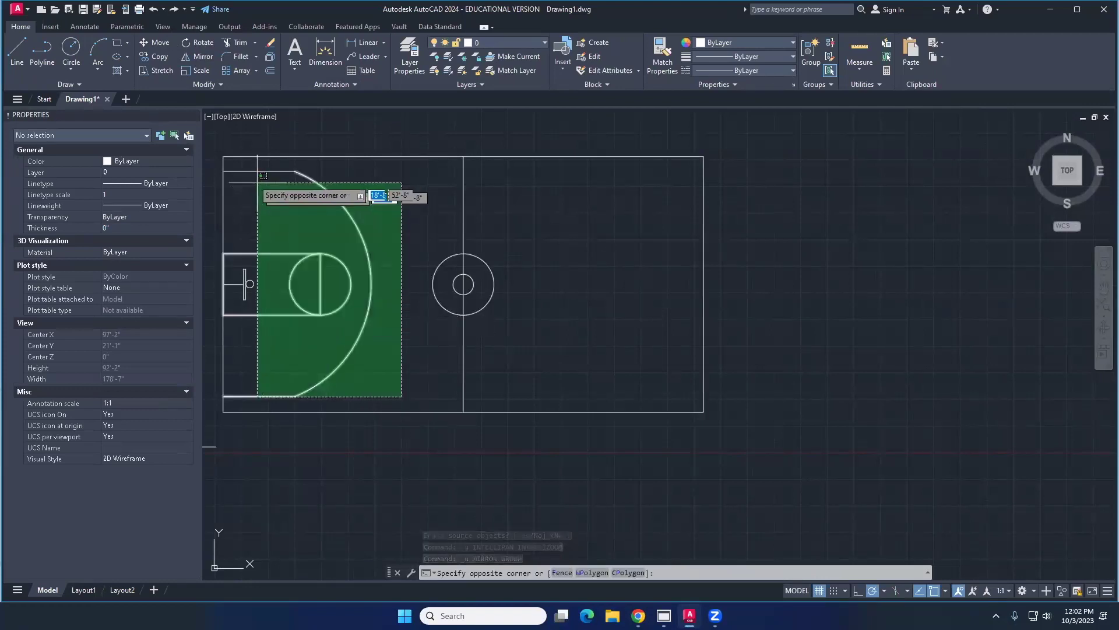
{"action": "left_click", "coordinate": [239, 157]}
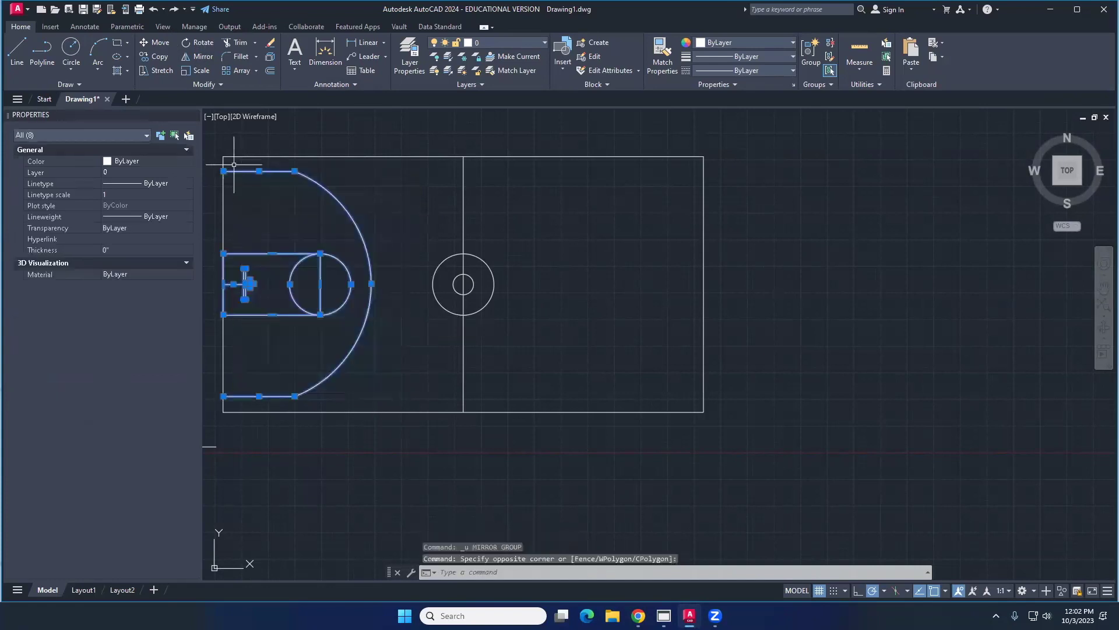
{"action": "left_click", "coordinate": [202, 58]}
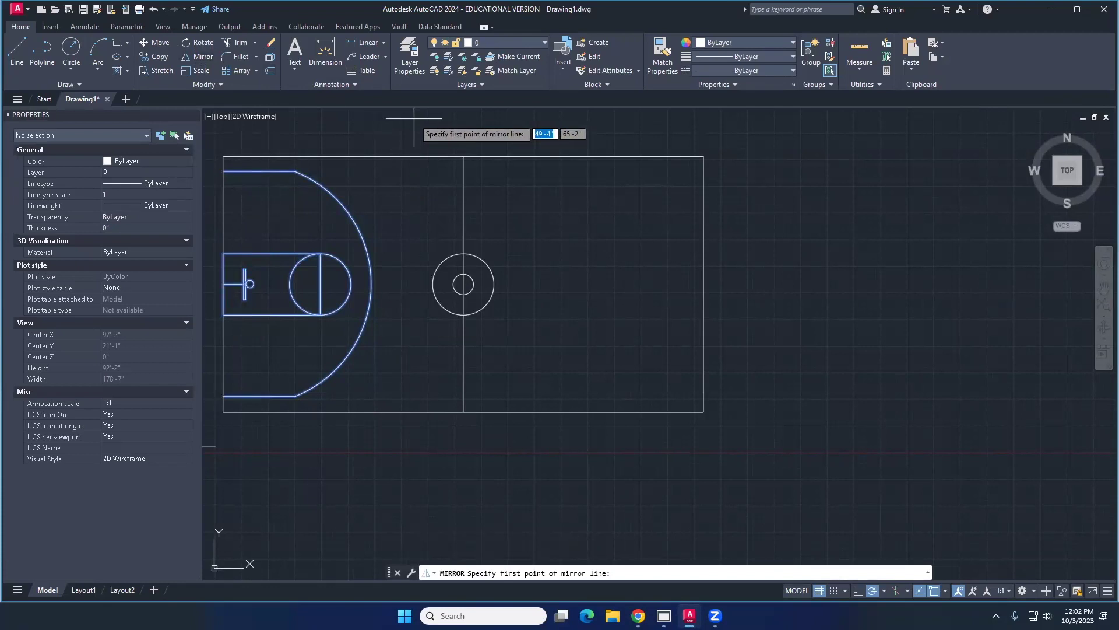
{"action": "left_click", "coordinate": [464, 156]}
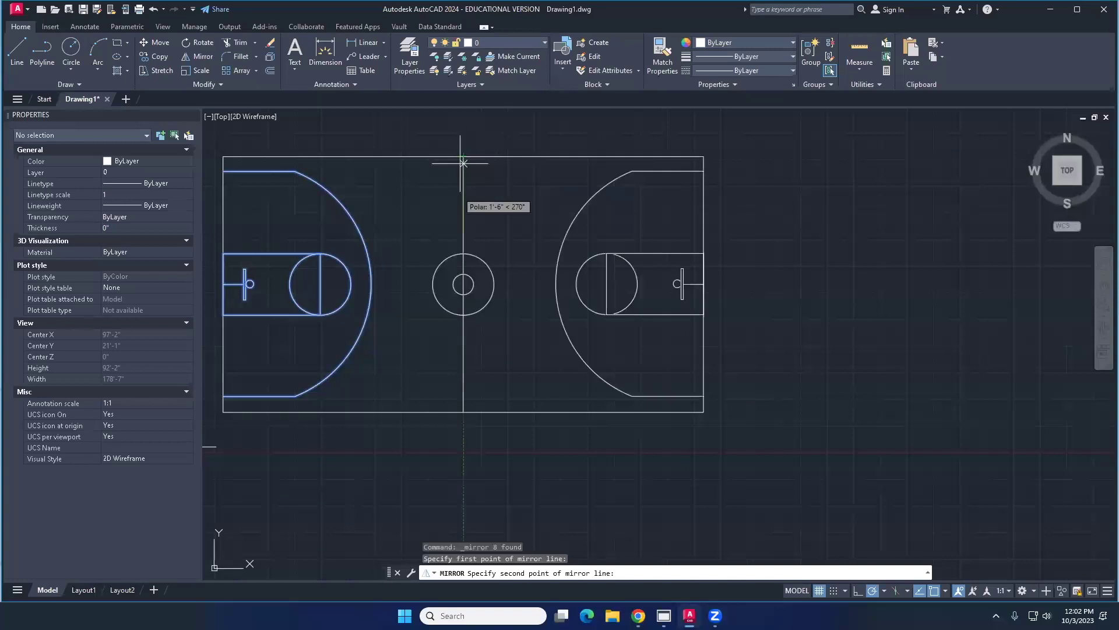
{"action": "left_click", "coordinate": [464, 412]}
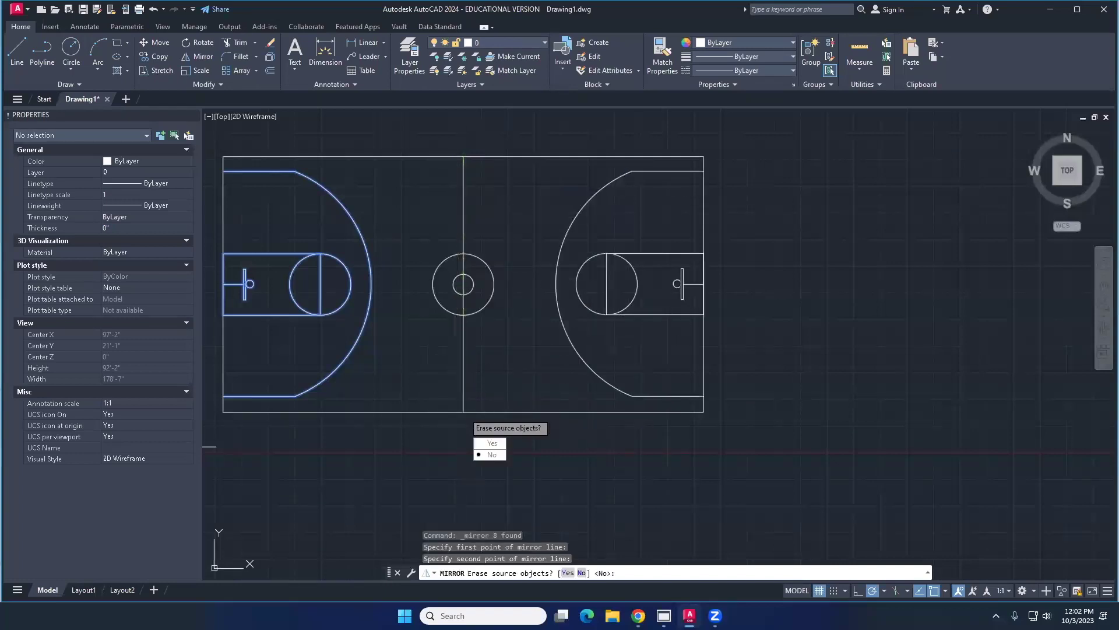
{"action": "key", "text": "Escape"}
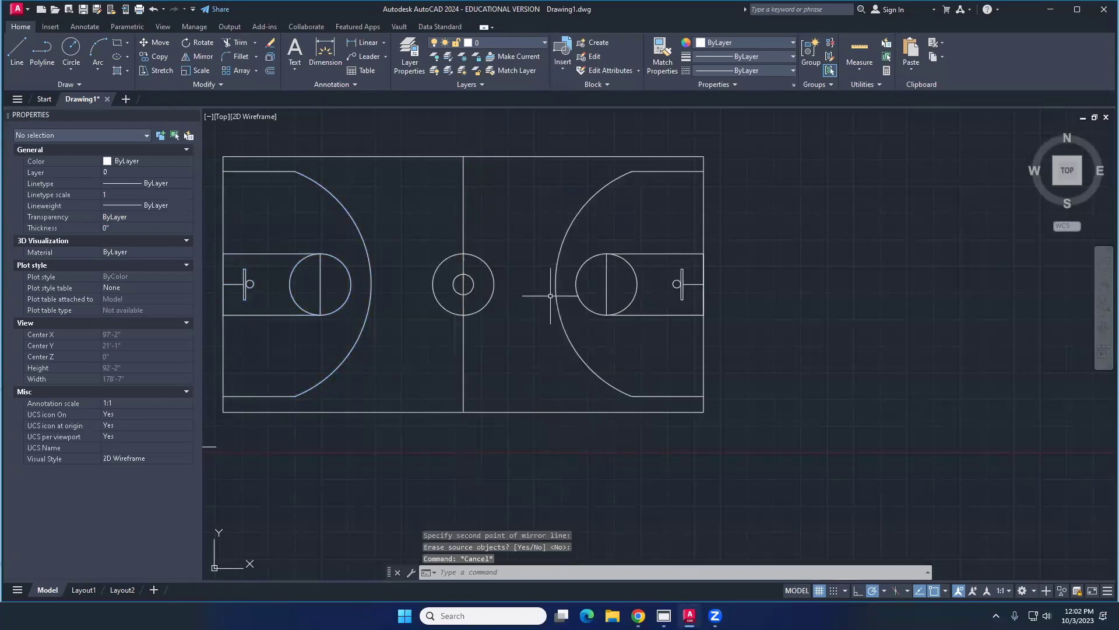
Step: Trim the half-court line segments that lie inside the center circles
{"action": "scroll", "coordinate": [482, 289], "scroll_direction": "up", "scroll_amount": 2}
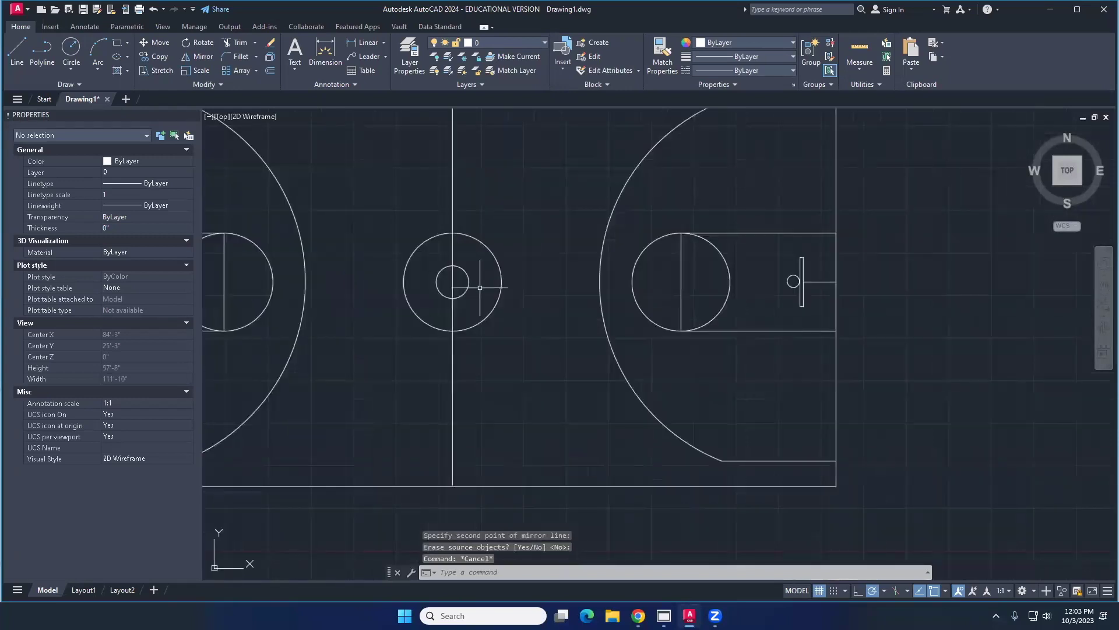
{"action": "left_click", "coordinate": [237, 43]}
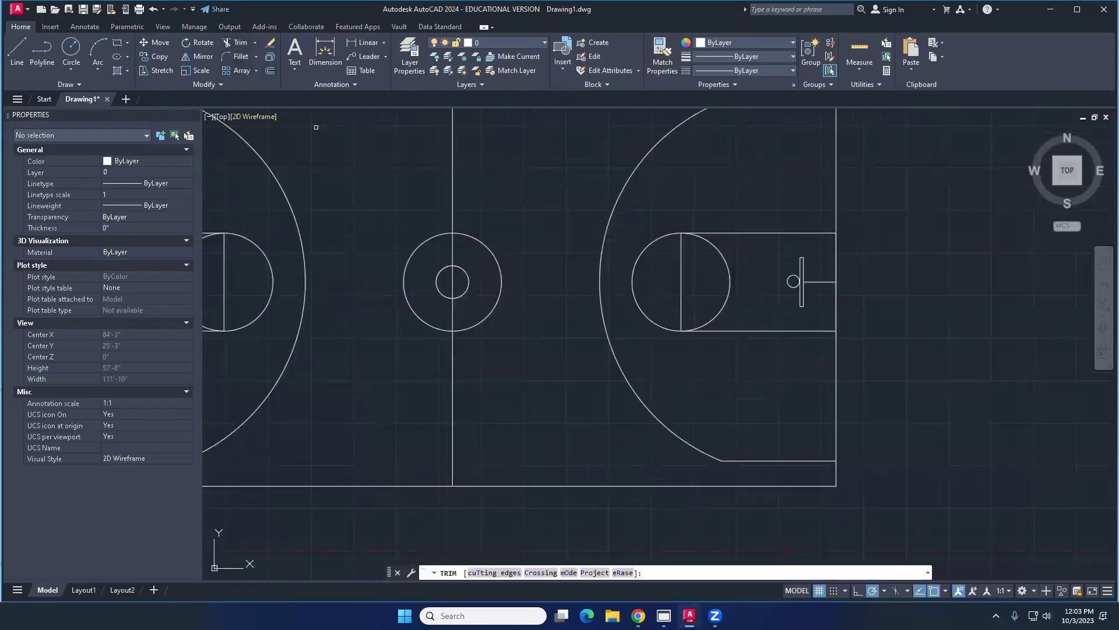
{"action": "left_click", "coordinate": [453, 279]}
{"action": "left_click", "coordinate": [454, 317]}
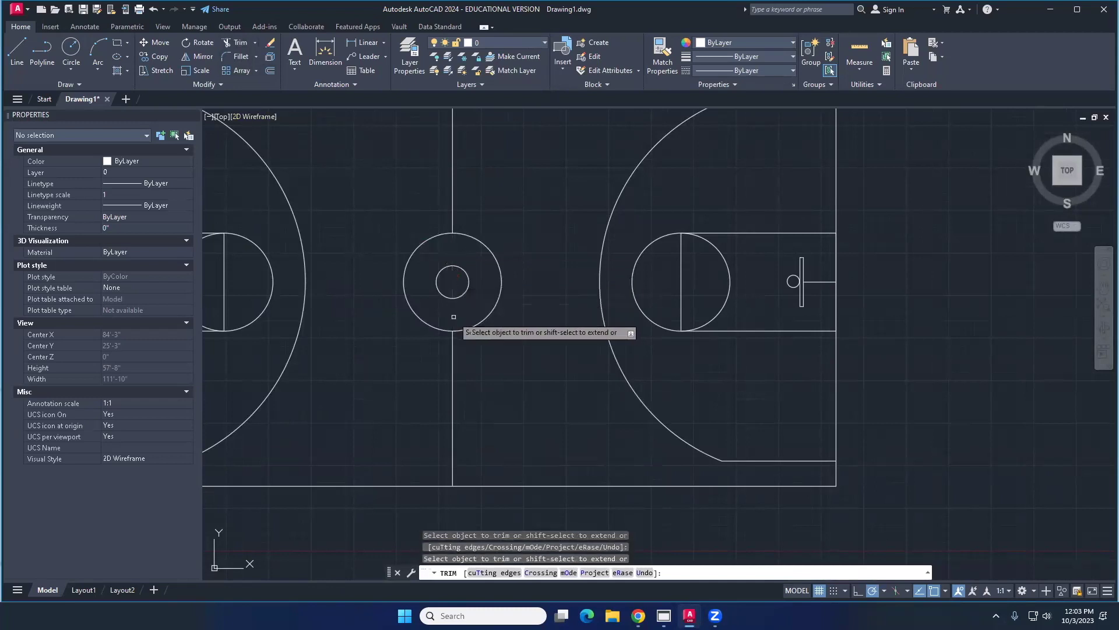
{"action": "scroll", "coordinate": [590, 303], "scroll_direction": "down", "scroll_amount": 2}
{"action": "key", "text": "Escape"}
Step: Dimension the court's full length between its two lower corners, placing the dimension line just below the lower sideline
{"action": "middle_click_drag", "start_coordinate": [483, 346], "coordinate": [544, 329]}
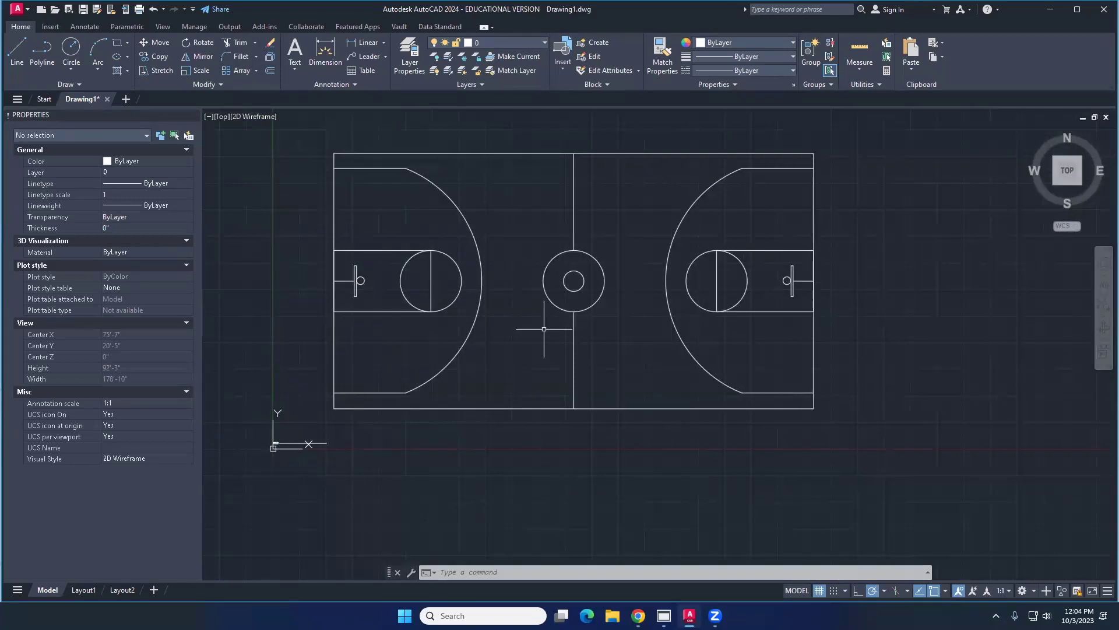
{"action": "middle_click_drag", "start_coordinate": [575, 346], "coordinate": [592, 383]}
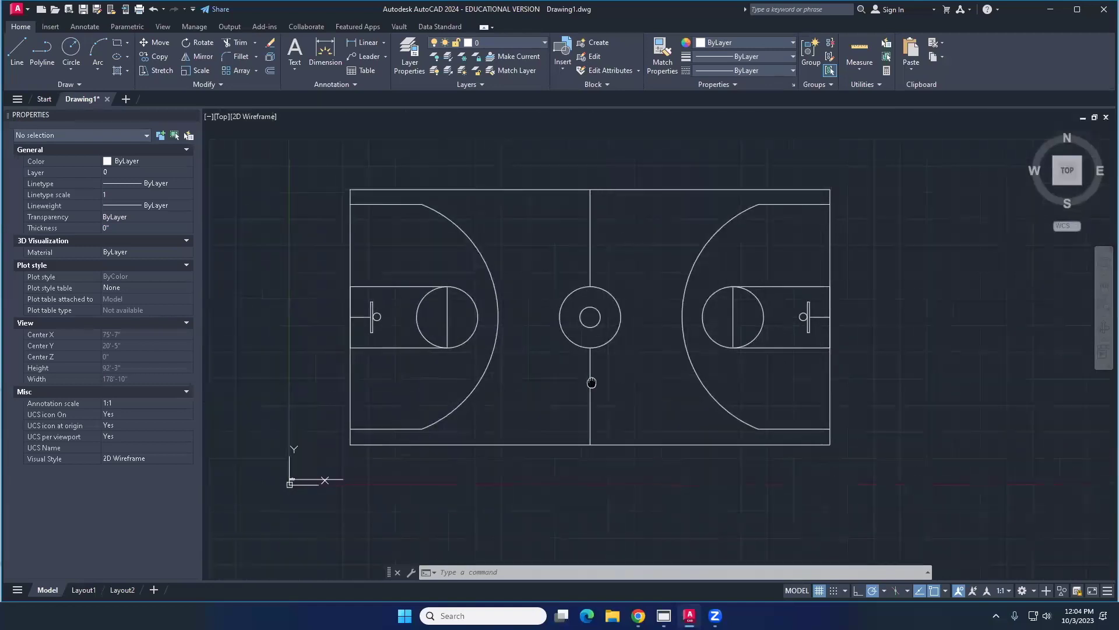
{"action": "middle_click_drag", "start_coordinate": [575, 336], "coordinate": [604, 296]}
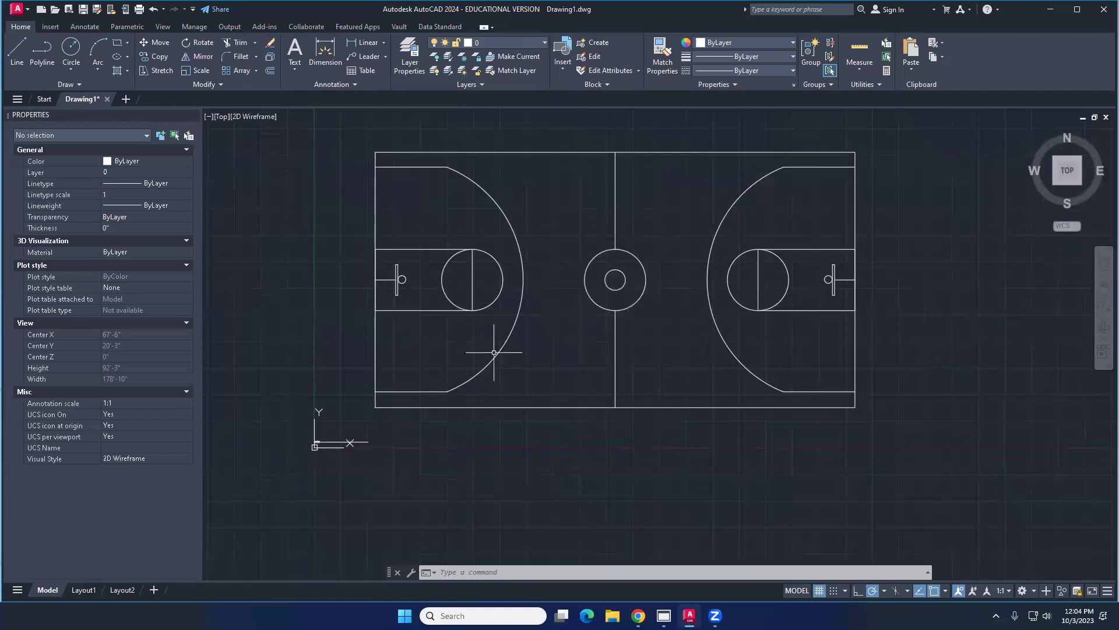
{"action": "middle_click_drag", "start_coordinate": [508, 445], "coordinate": [505, 437]}
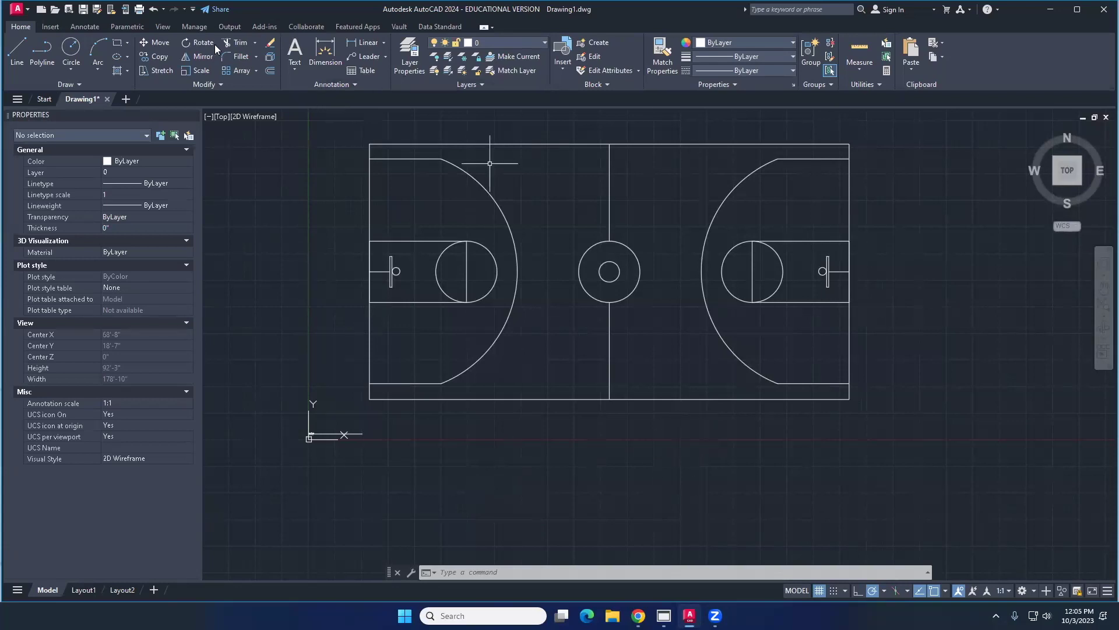
{"action": "left_click", "coordinate": [329, 58]}
{"action": "left_click", "coordinate": [370, 398]}
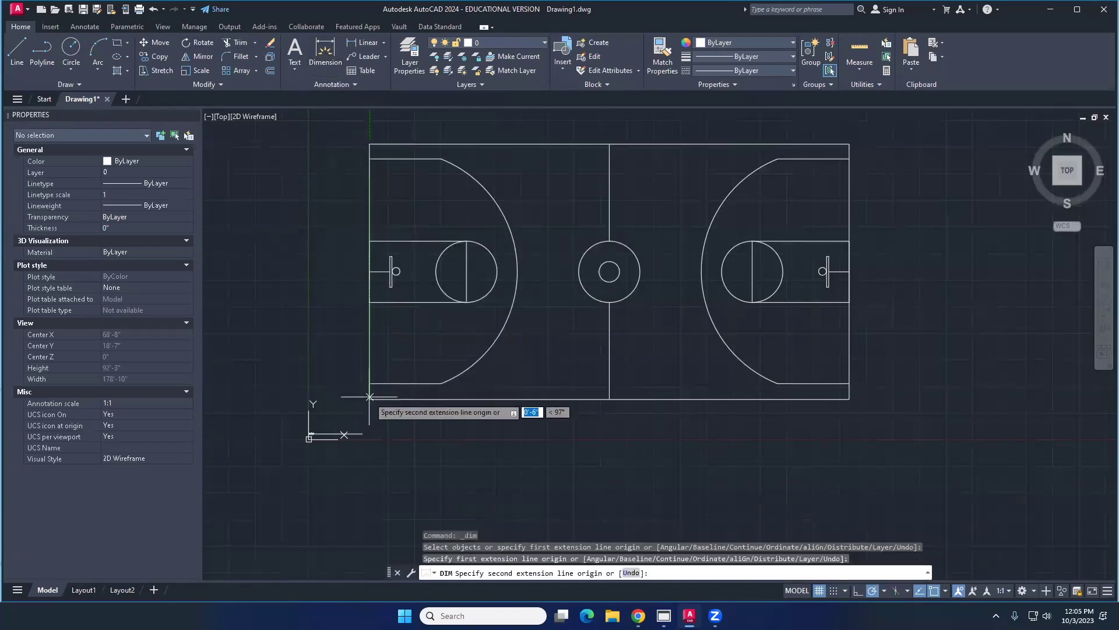
{"action": "left_click", "coordinate": [848, 400]}
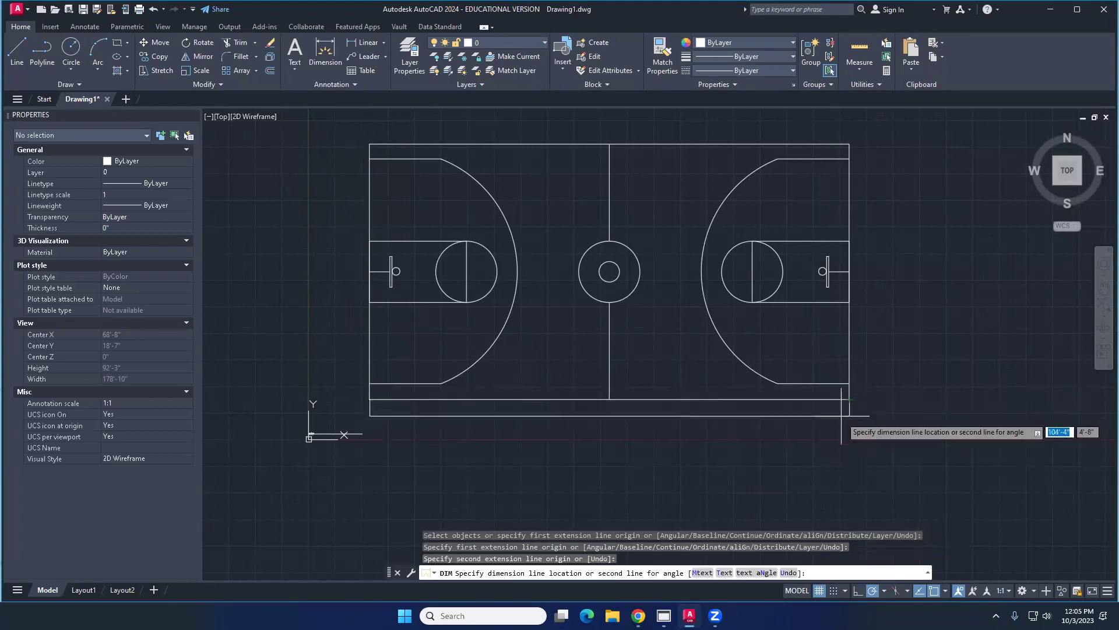
{"action": "left_click", "coordinate": [841, 414]}
{"action": "key", "text": "Return"}
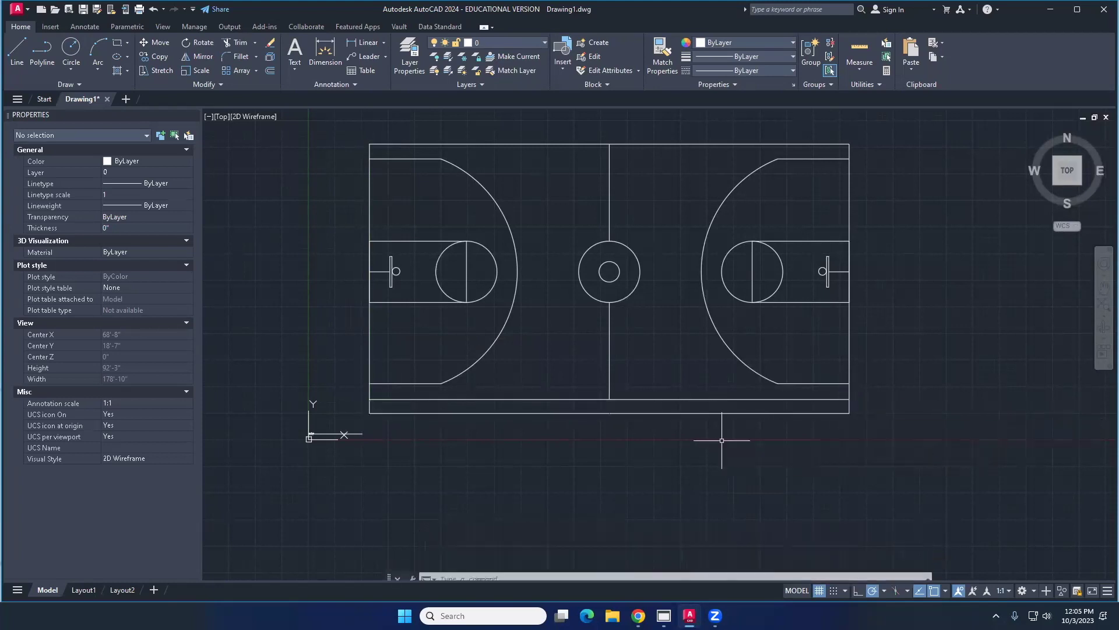
Step: Set the dimension units of the court-length dimension to Architectural
{"action": "left_click", "coordinate": [663, 414]}
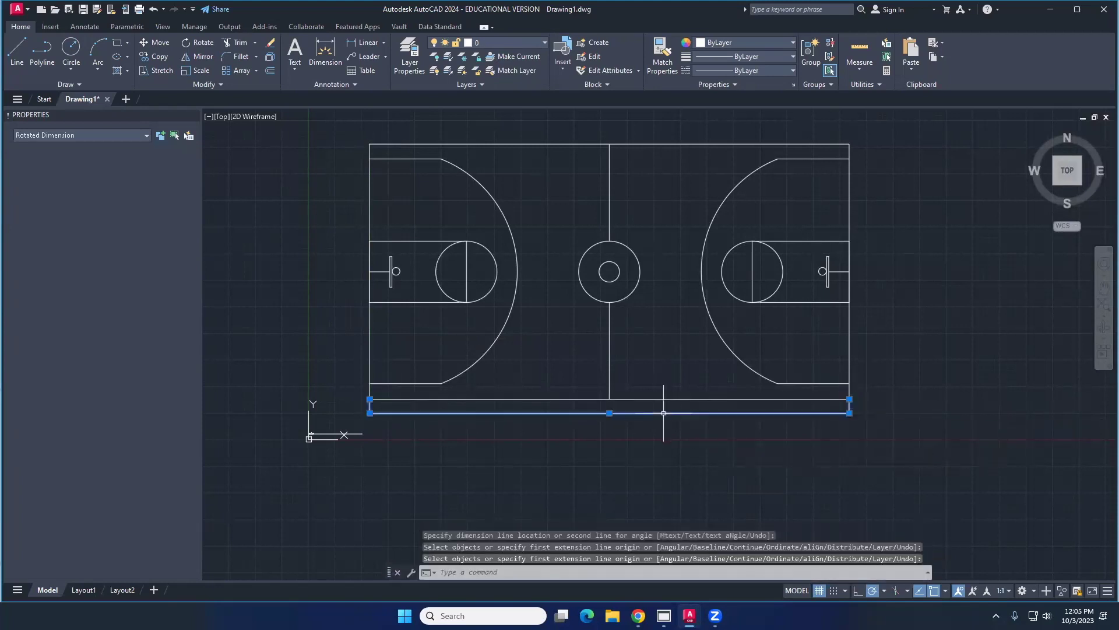
{"action": "middle_click_drag", "start_coordinate": [612, 450], "coordinate": [629, 409]}
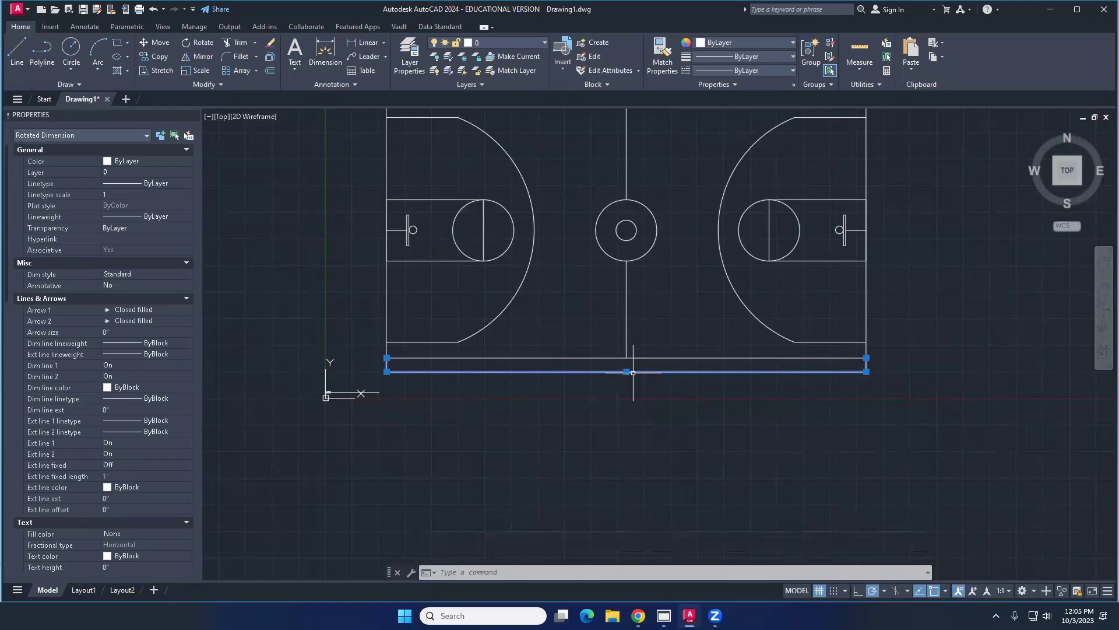
{"action": "scroll", "coordinate": [633, 371], "scroll_direction": "up", "scroll_amount": 8}
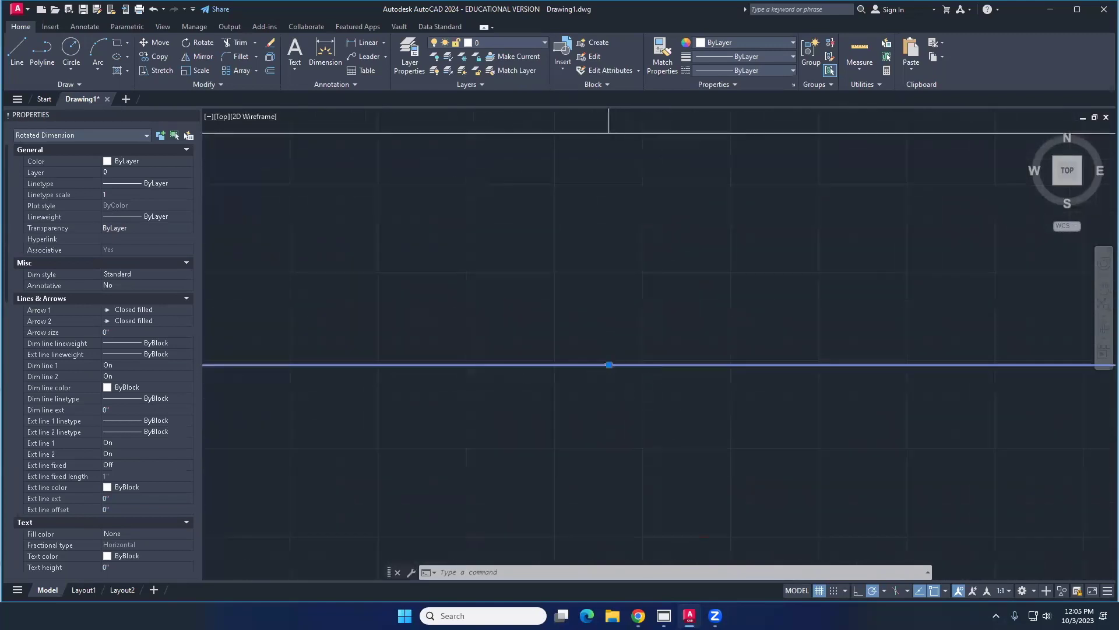
{"action": "scroll", "coordinate": [592, 375], "scroll_direction": "up", "scroll_amount": 5}
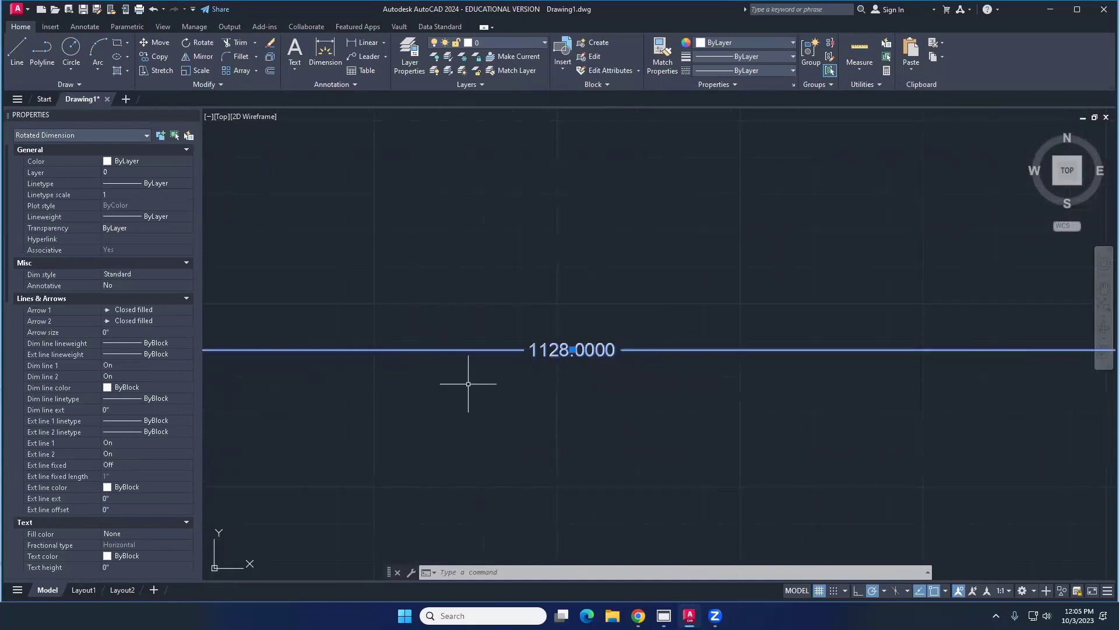
{"action": "key", "text": "Escape"}
{"action": "left_click", "coordinate": [492, 361]}
{"action": "left_click", "coordinate": [457, 317]}
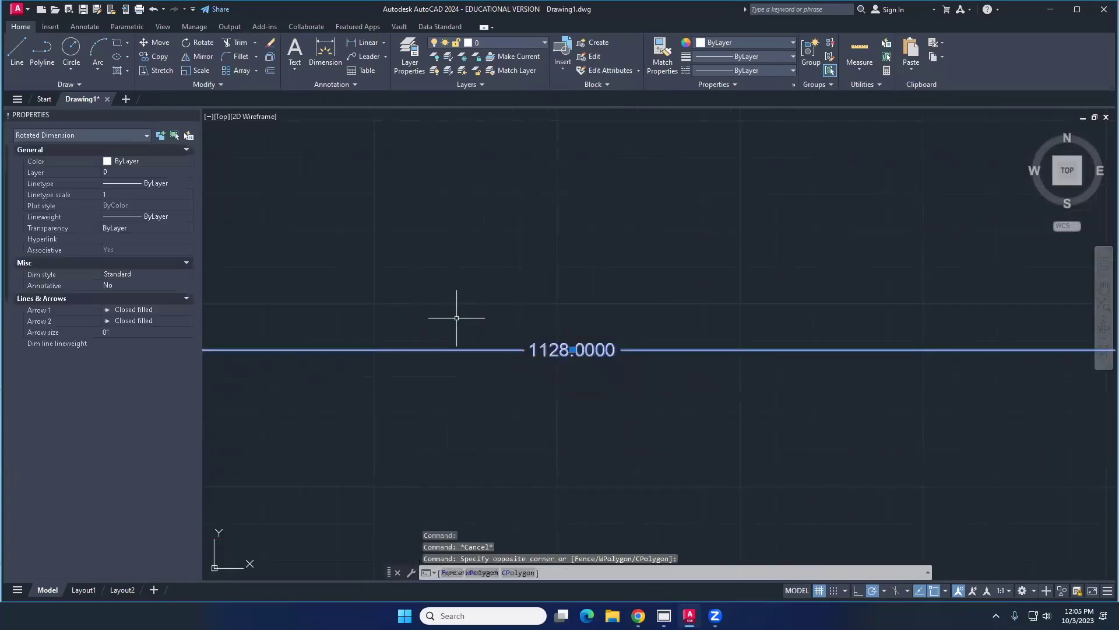
{"action": "scroll", "coordinate": [11, 332], "scroll_direction": "down", "scroll_amount": 10}
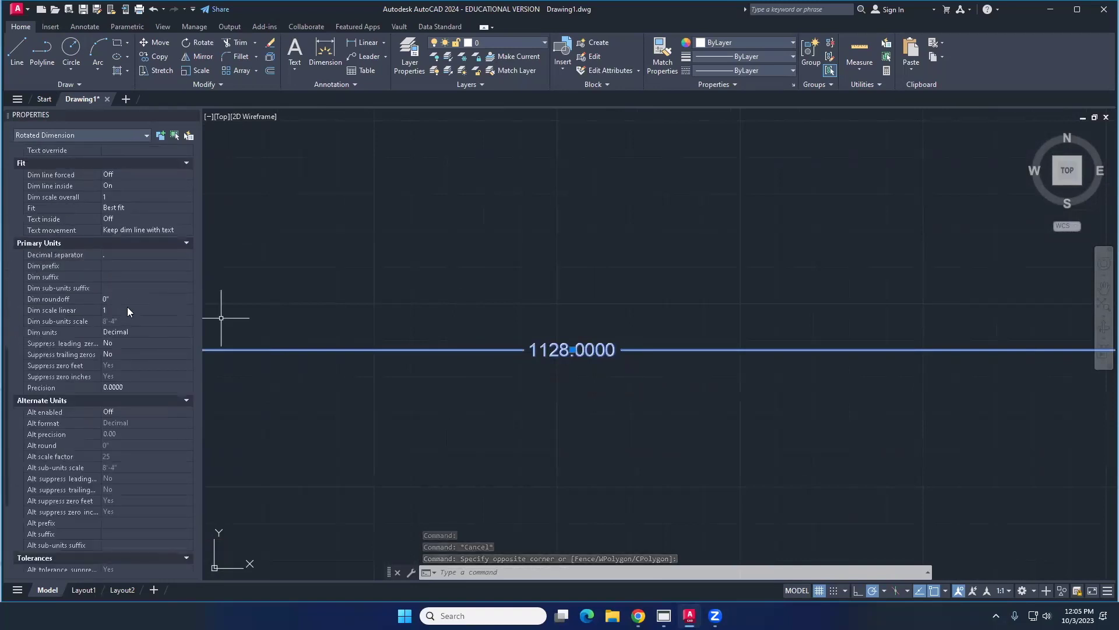
{"action": "left_click", "coordinate": [130, 331]}
{"action": "left_click", "coordinate": [130, 331]}
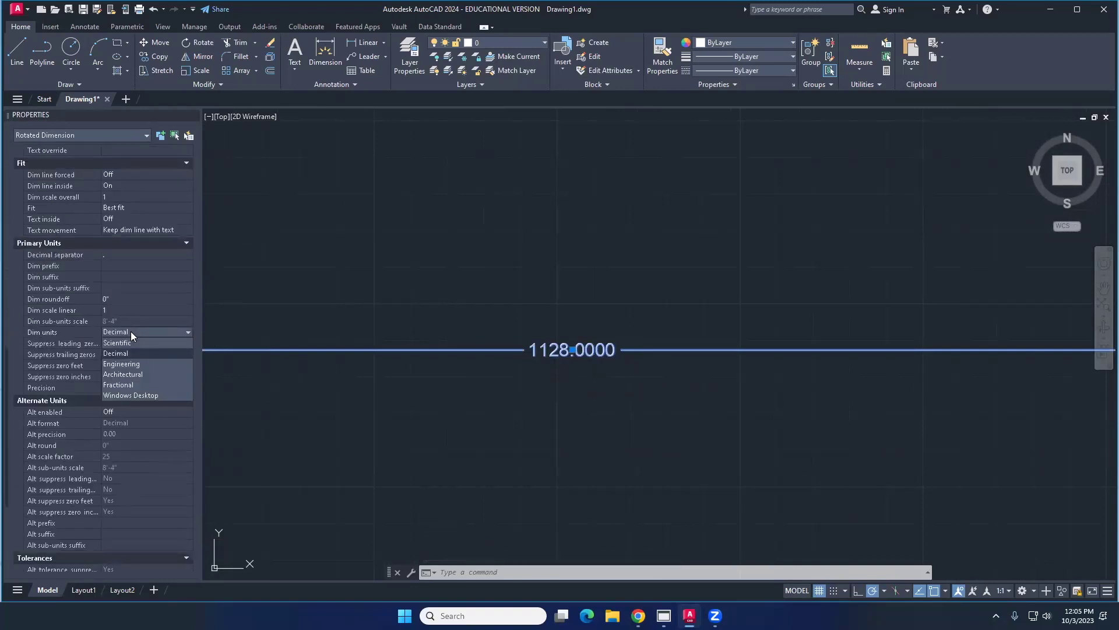
{"action": "left_click", "coordinate": [133, 376]}
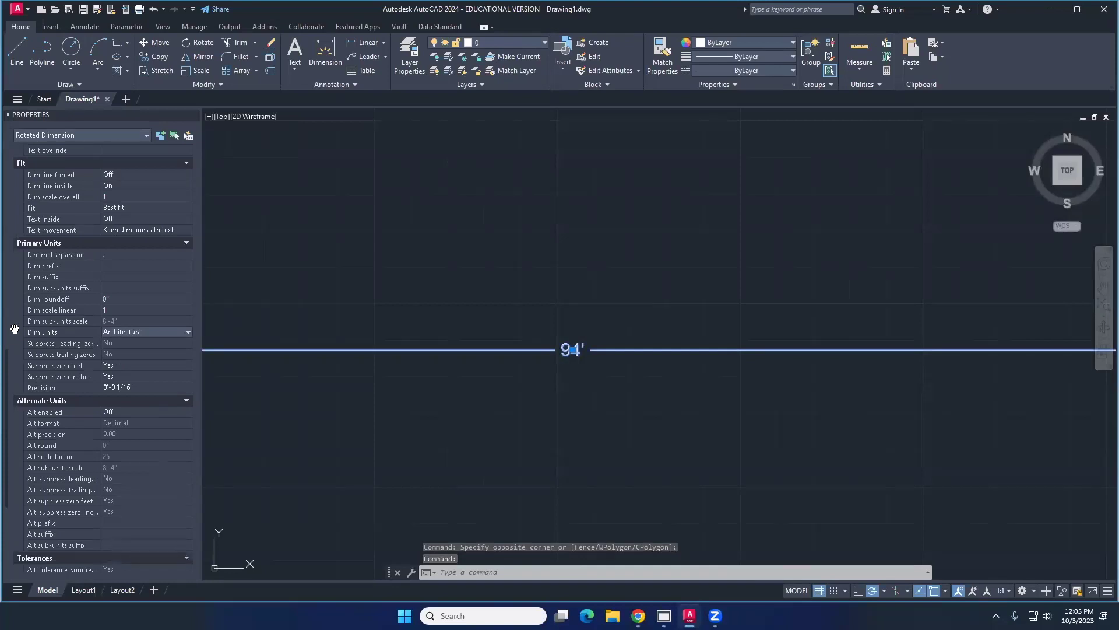
Step: Set the text height of the court-length dimension to 12"
{"action": "scroll", "coordinate": [14, 329], "scroll_direction": "up", "scroll_amount": 2}
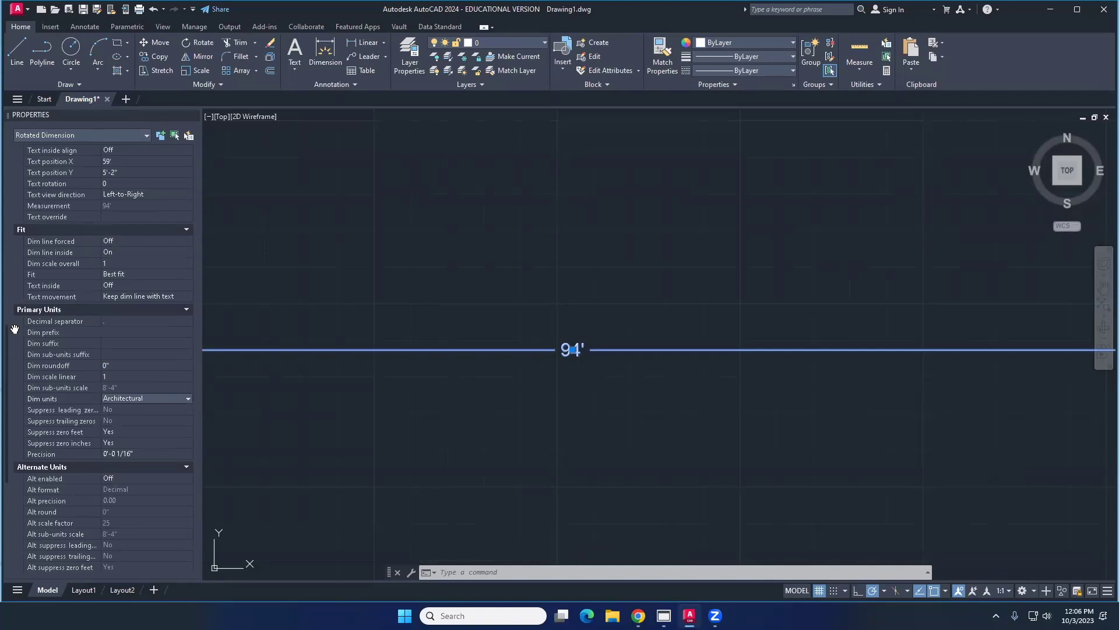
{"action": "scroll", "coordinate": [15, 330], "scroll_direction": "up", "scroll_amount": 2}
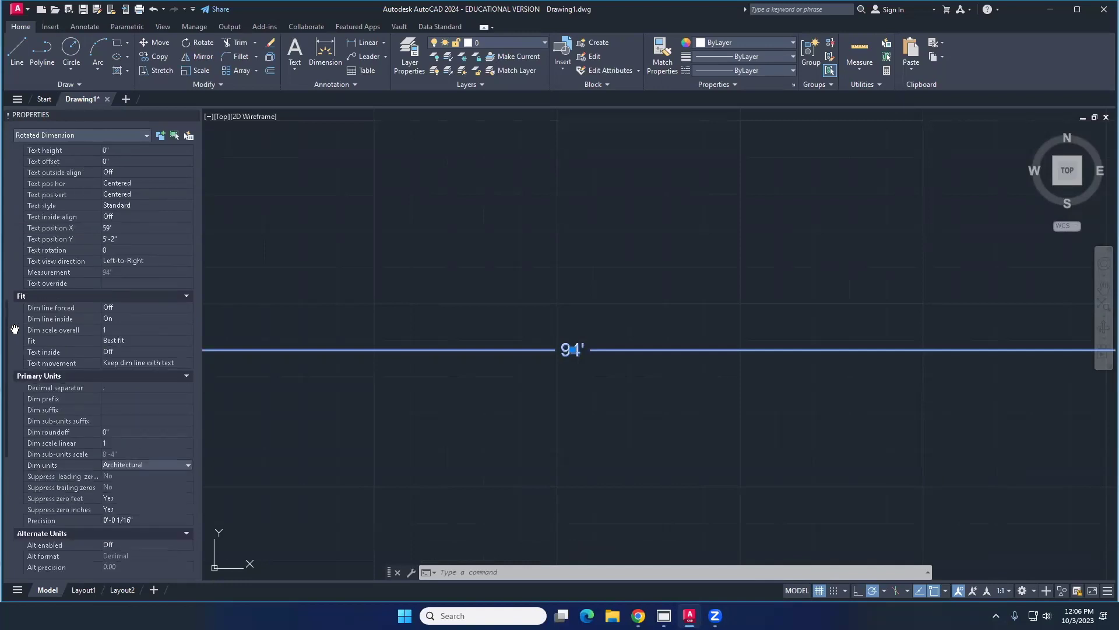
{"action": "scroll", "coordinate": [15, 330], "scroll_direction": "up", "scroll_amount": 2}
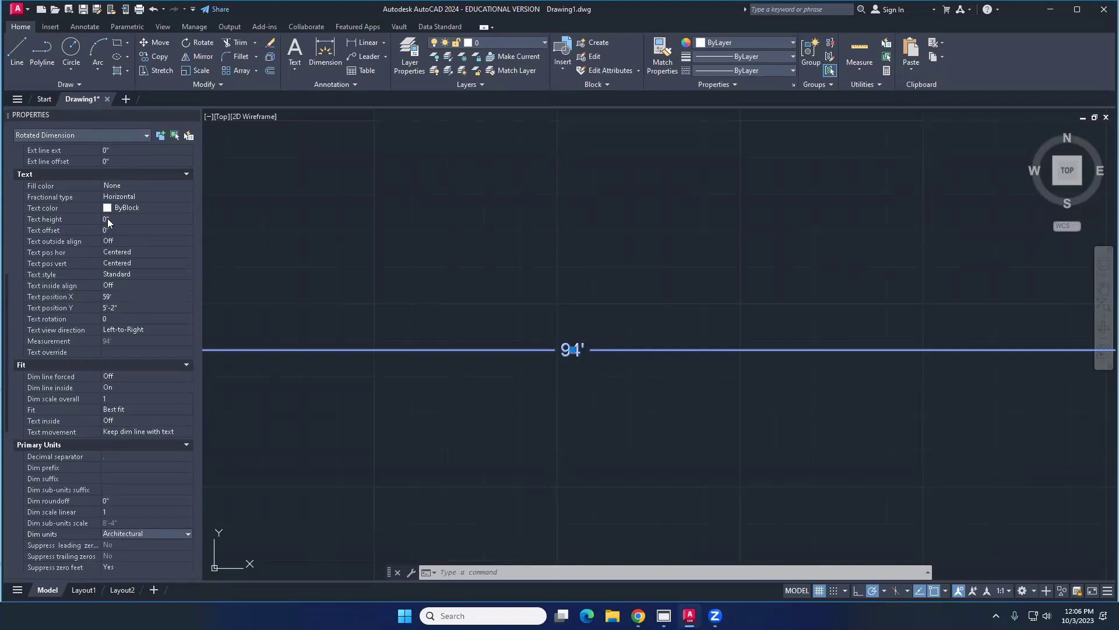
{"action": "left_click", "coordinate": [108, 220]}
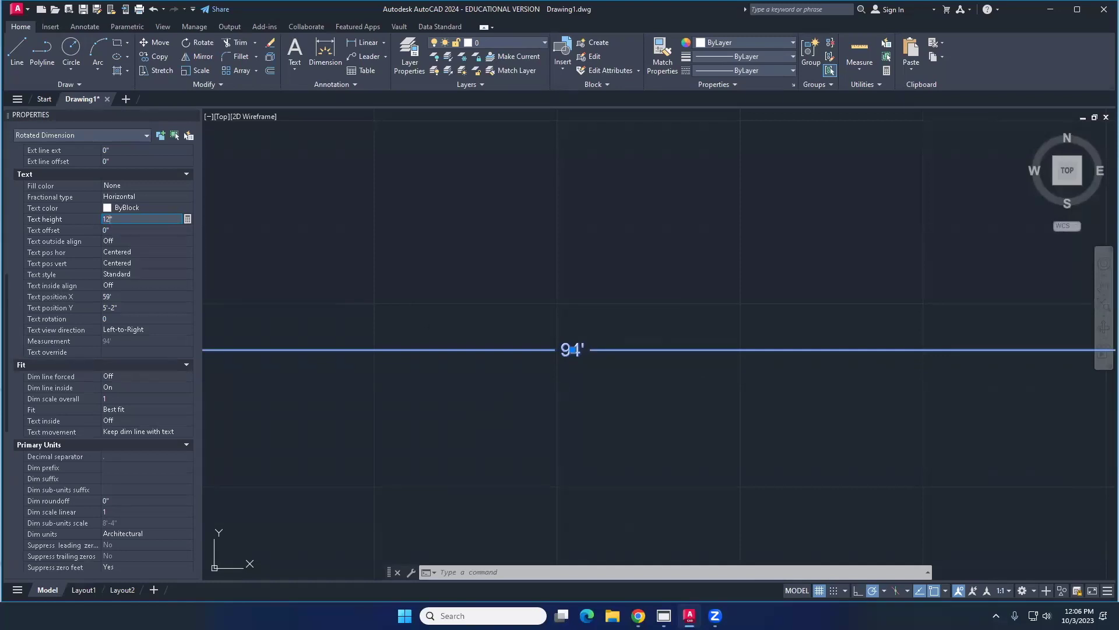
{"action": "key", "text": "Tab"}
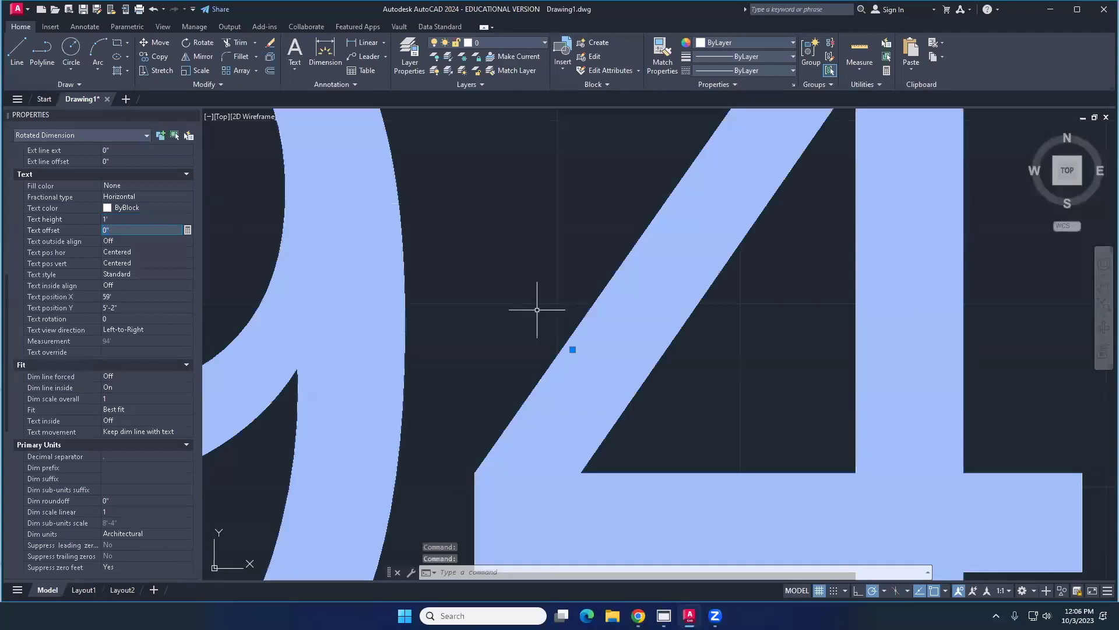
Step: Examine the dimension text's size against the whole court and check the reference court diagram in the Chrome browser, returning to AutoCAD
{"action": "scroll", "coordinate": [540, 305], "scroll_direction": "up", "scroll_amount": 2}
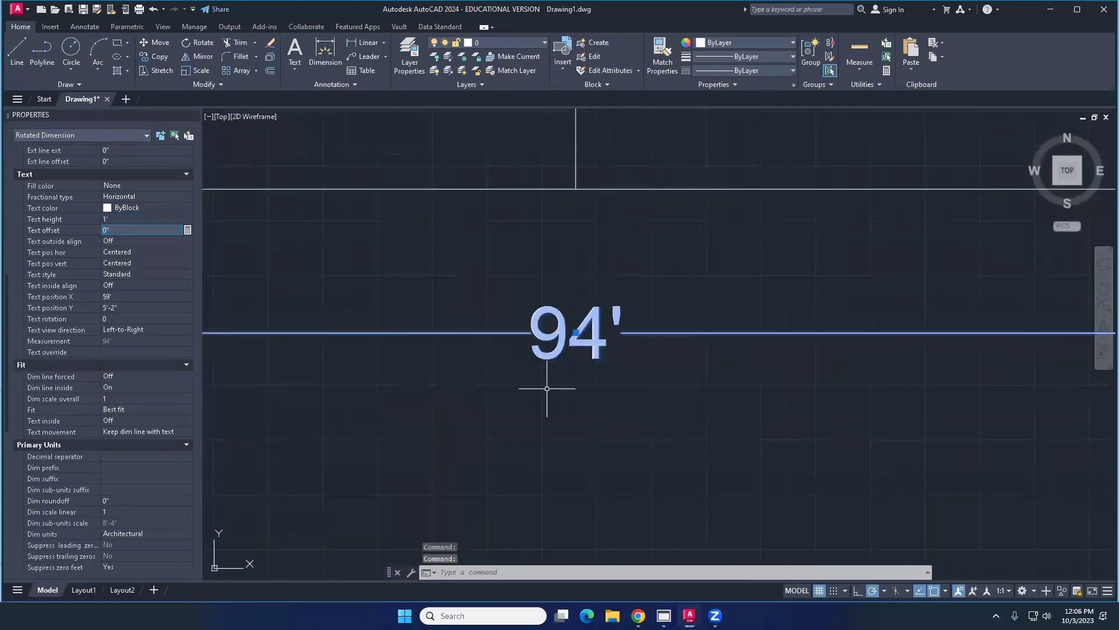
{"action": "scroll", "coordinate": [550, 391], "scroll_direction": "down", "scroll_amount": 5}
{"action": "scroll", "coordinate": [550, 395], "scroll_direction": "down", "scroll_amount": 5}
{"action": "scroll", "coordinate": [560, 383], "scroll_direction": "up", "scroll_amount": 7}
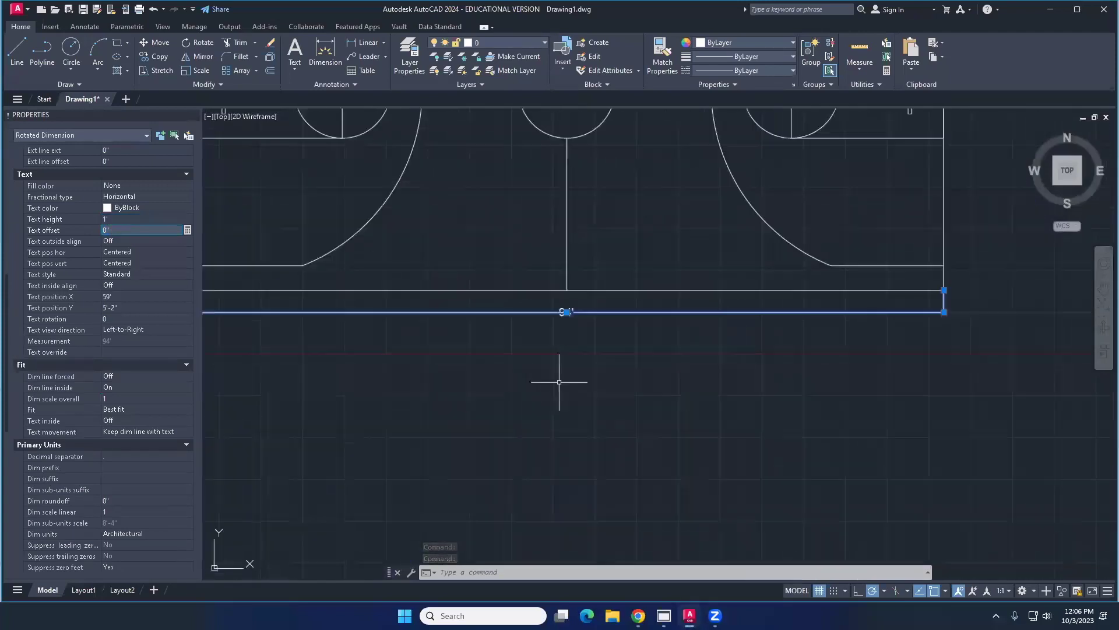
{"action": "scroll", "coordinate": [559, 368], "scroll_direction": "down", "scroll_amount": 5}
{"action": "scroll", "coordinate": [612, 387], "scroll_direction": "up", "scroll_amount": 1}
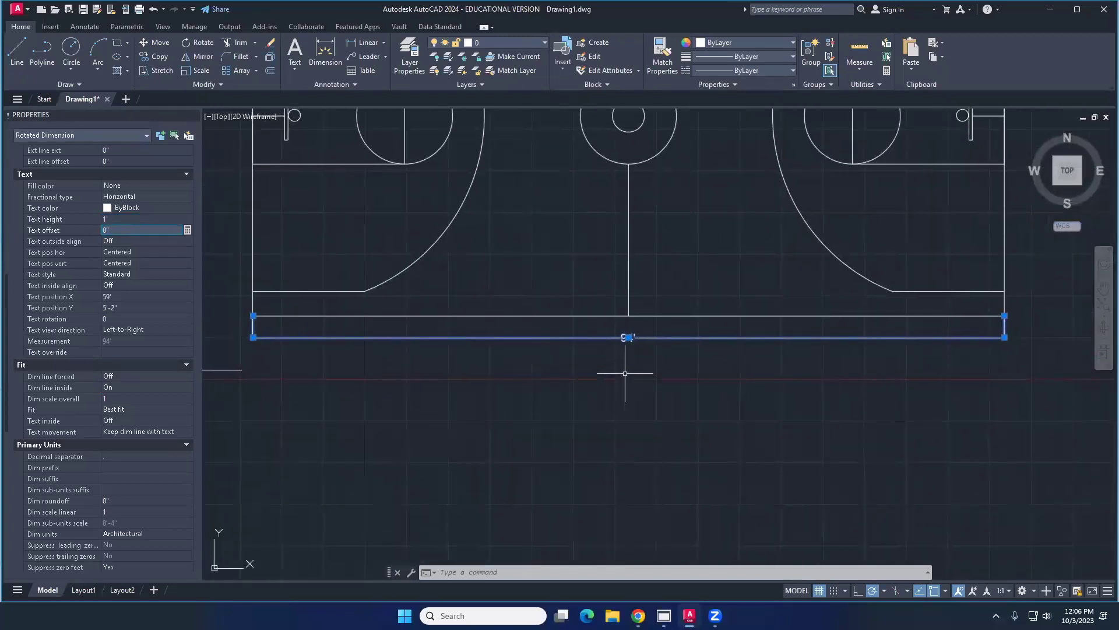
{"action": "middle_click_drag", "start_coordinate": [612, 220], "coordinate": [592, 281]}
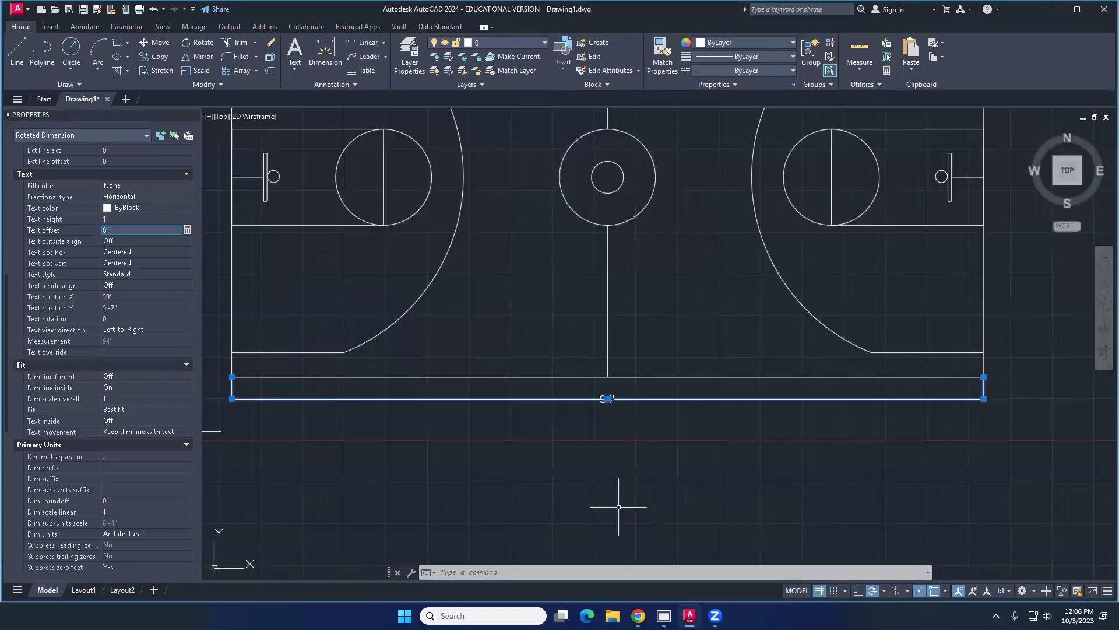
{"action": "left_click", "coordinate": [638, 616]}
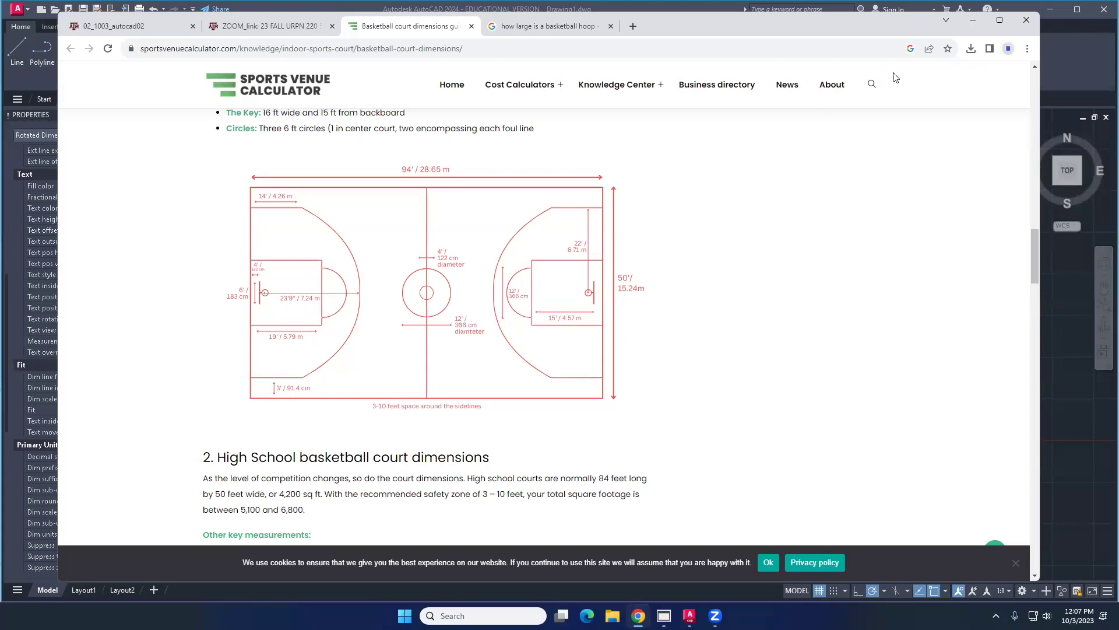
{"action": "left_click", "coordinate": [973, 20]}
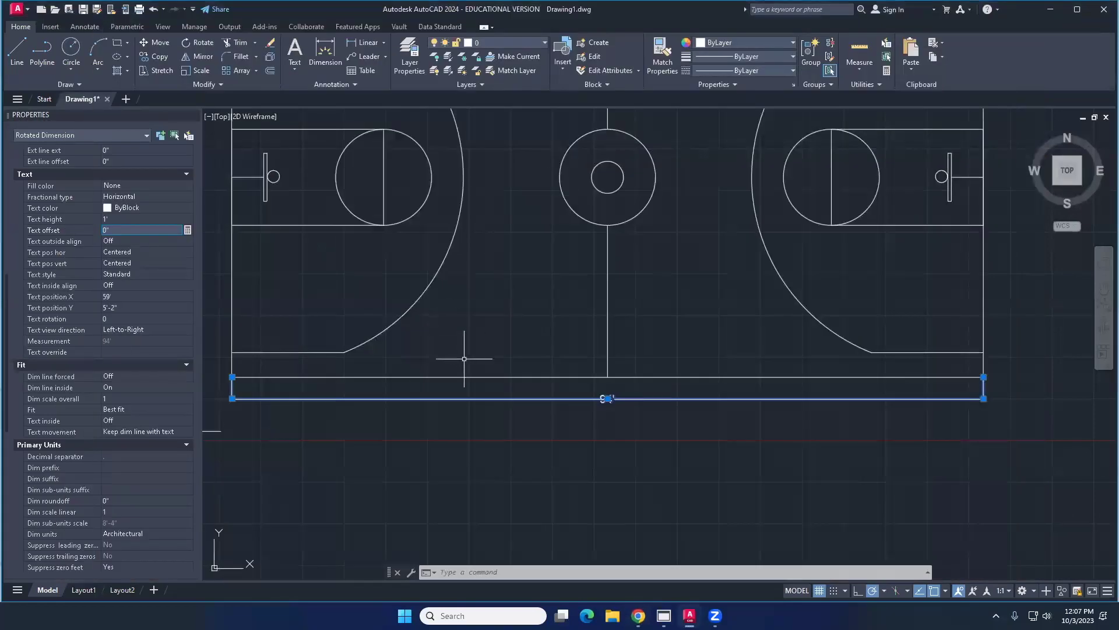
Step: Dimension the court's full width between the two corners of the left baseline, placing the dimension line just outside the court
{"action": "key", "text": "Escape"}
{"action": "scroll", "coordinate": [576, 421], "scroll_direction": "down", "scroll_amount": 2}
{"action": "mouse_move", "coordinate": [576, 421]}
{"action": "middle_mouse_down"}
{"action": "mouse_move", "coordinate": [587, 375]}
{"action": "mouse_move", "coordinate": [598, 401]}
{"action": "middle_mouse_up"}
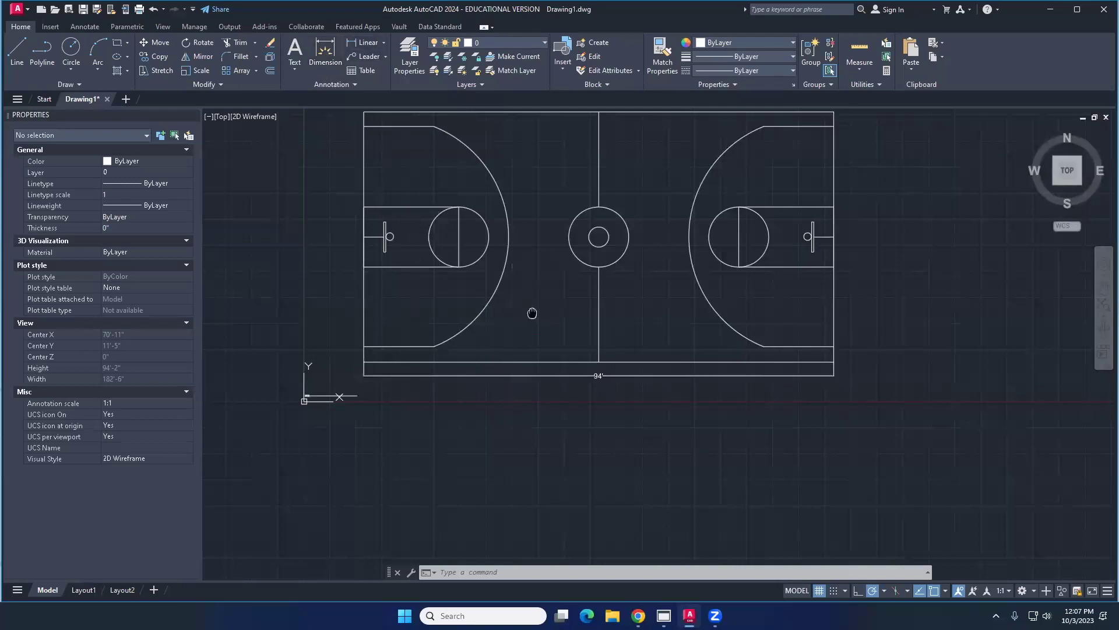
{"action": "middle_click_drag", "start_coordinate": [530, 312], "coordinate": [511, 314]}
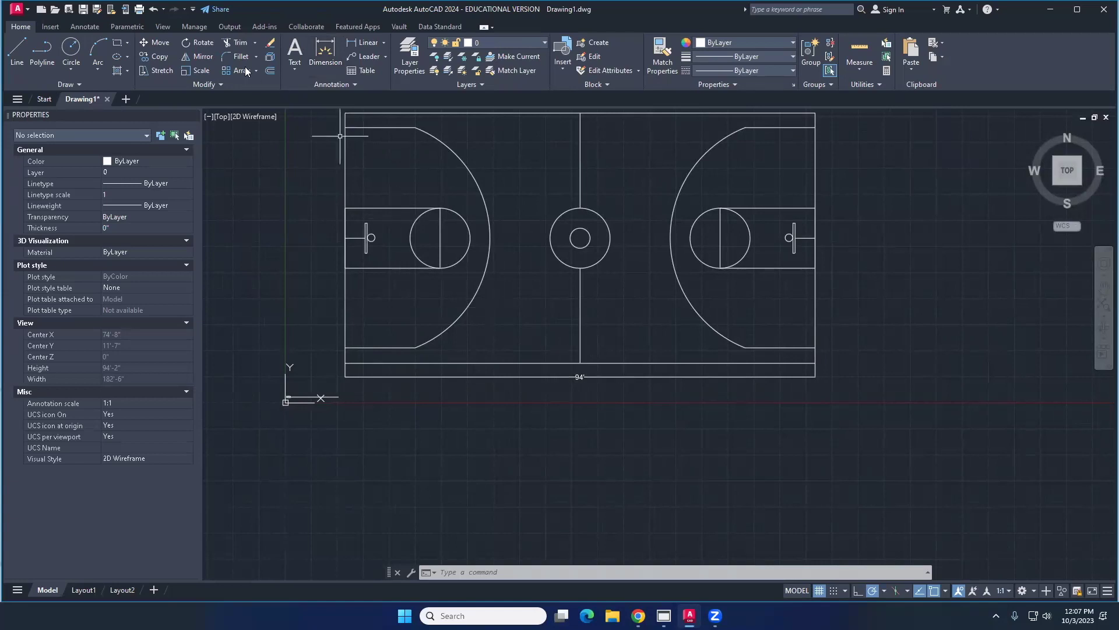
{"action": "left_click", "coordinate": [326, 51]}
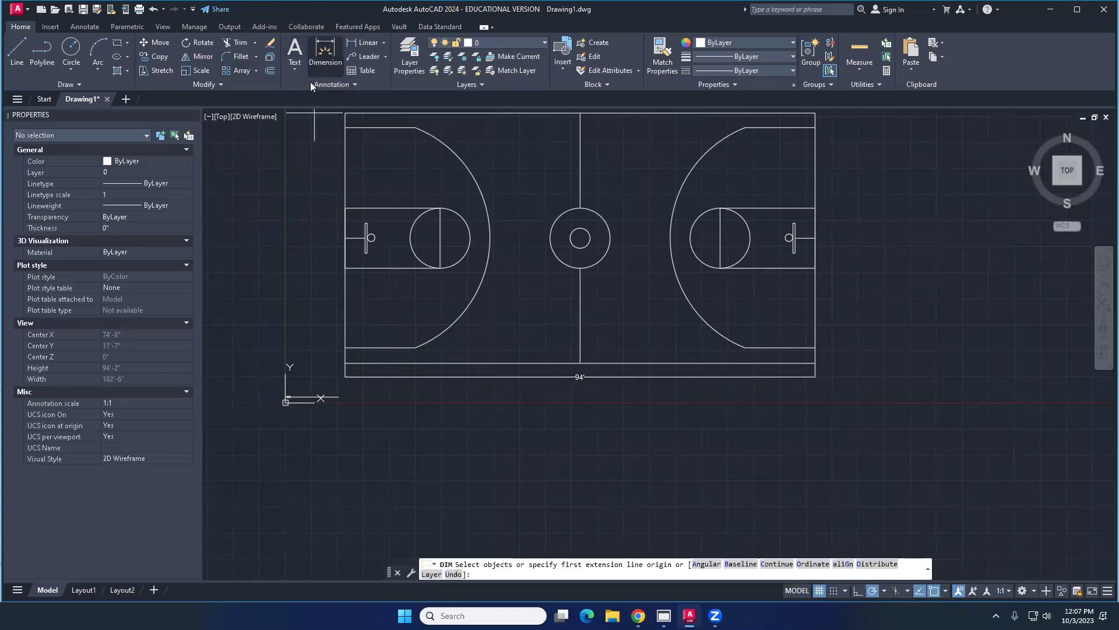
{"action": "left_click", "coordinate": [345, 112]}
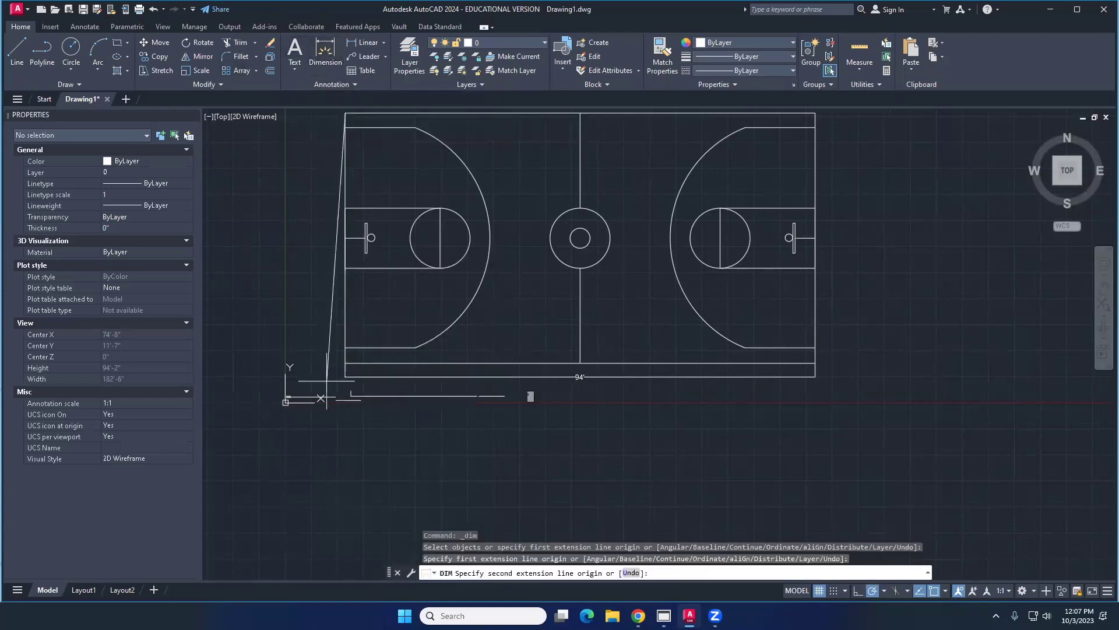
{"action": "left_click", "coordinate": [345, 363]}
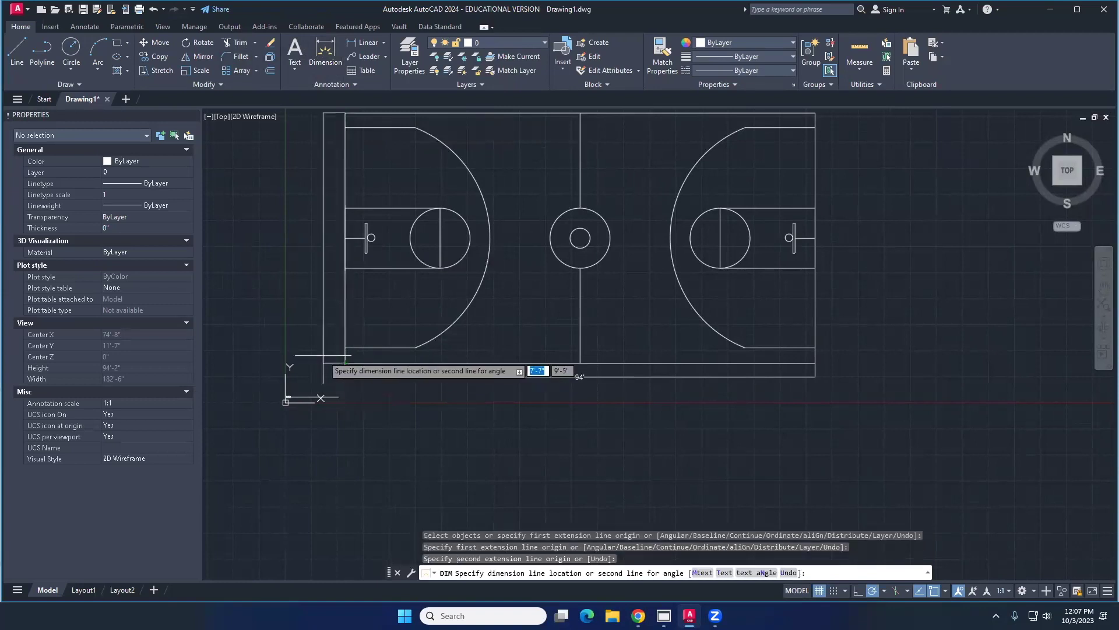
{"action": "left_click", "coordinate": [324, 367]}
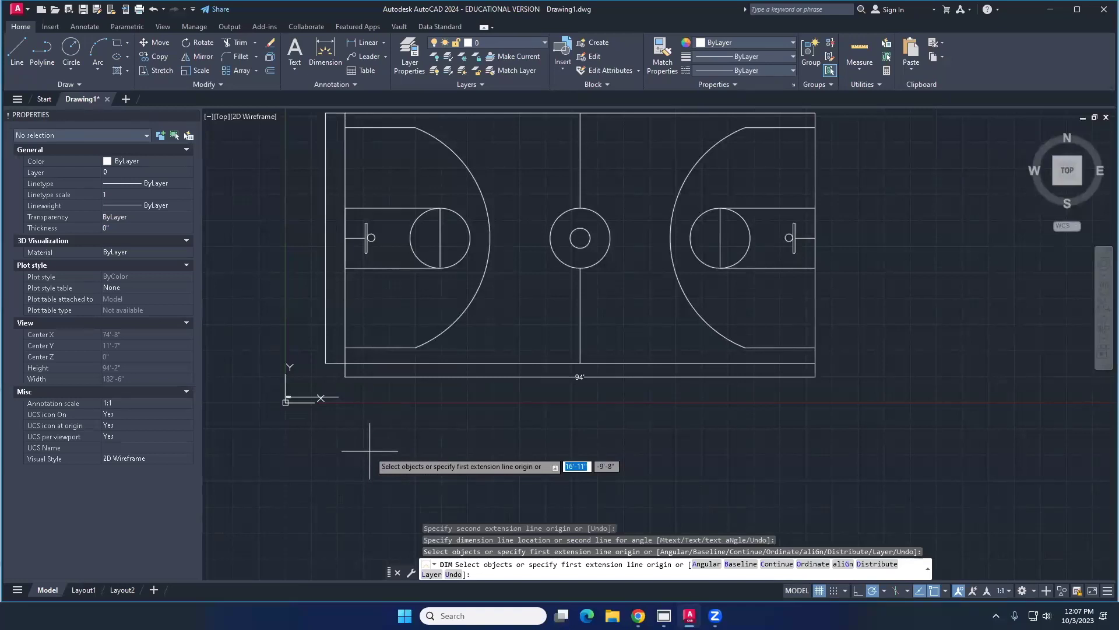
{"action": "key", "text": "Return"}
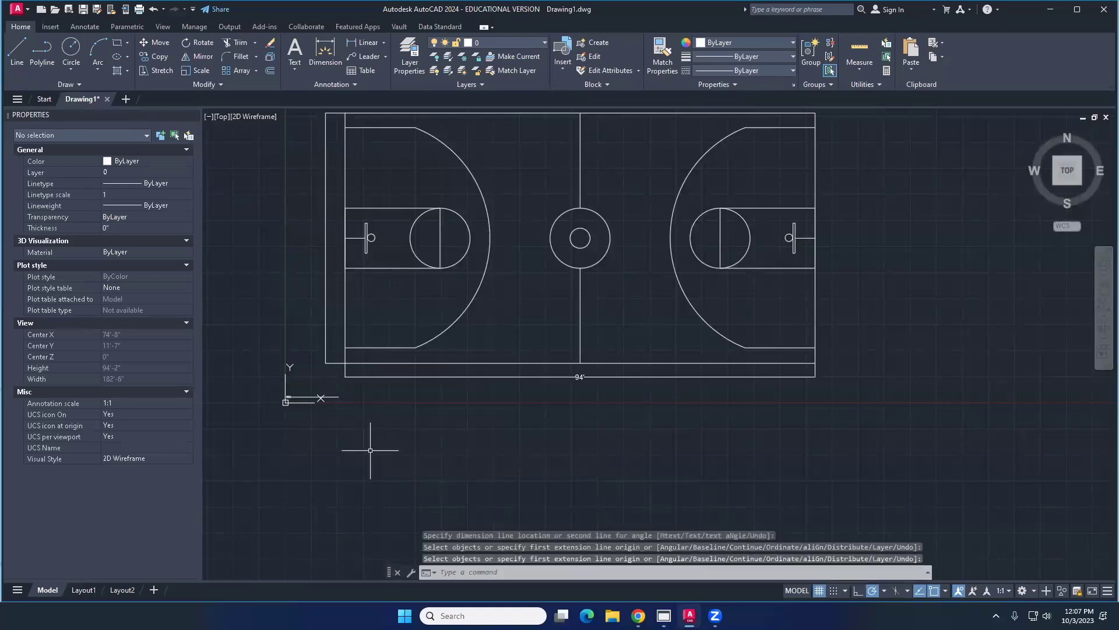
Step: Match the properties of the court-length dimension onto the court-width dimension
{"action": "left_click", "coordinate": [659, 56]}
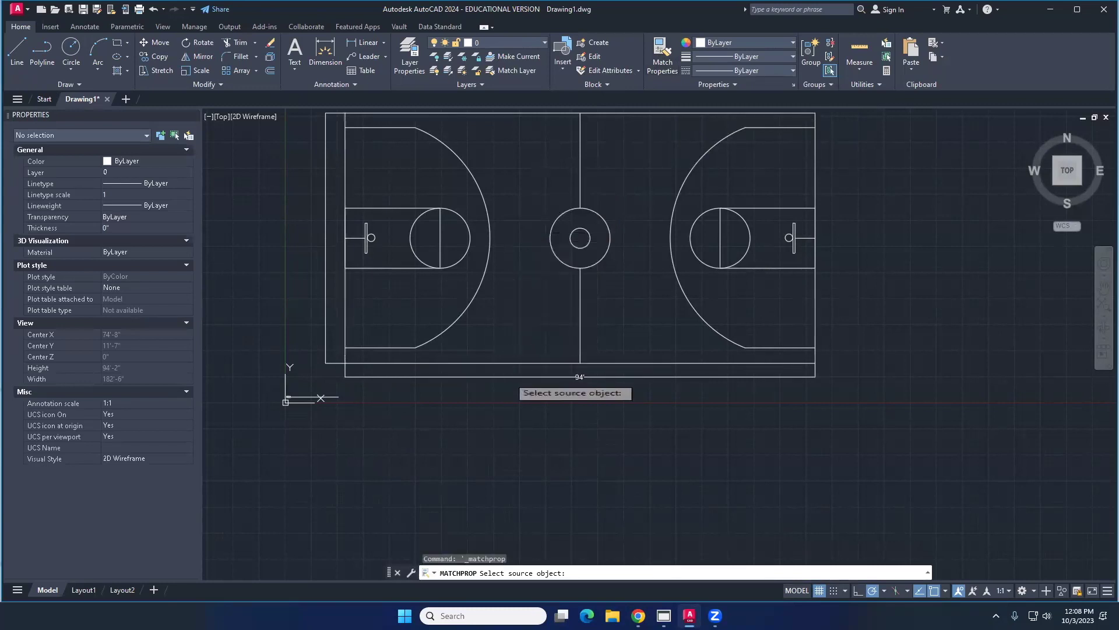
{"action": "left_click", "coordinate": [509, 376]}
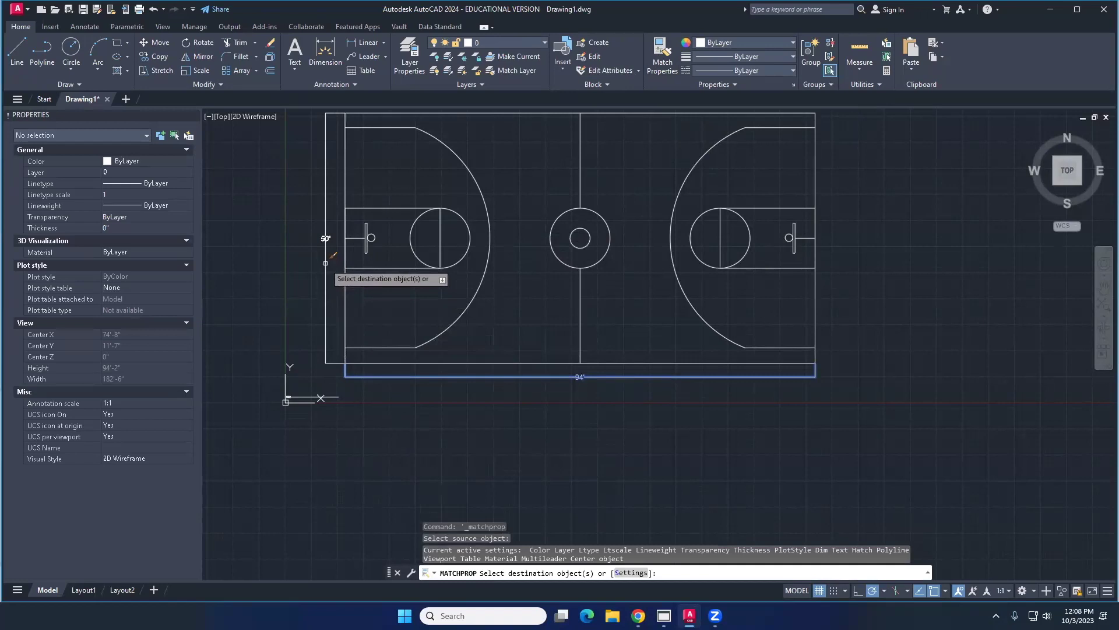
{"action": "left_click", "coordinate": [326, 263]}
{"action": "key", "text": "Return"}
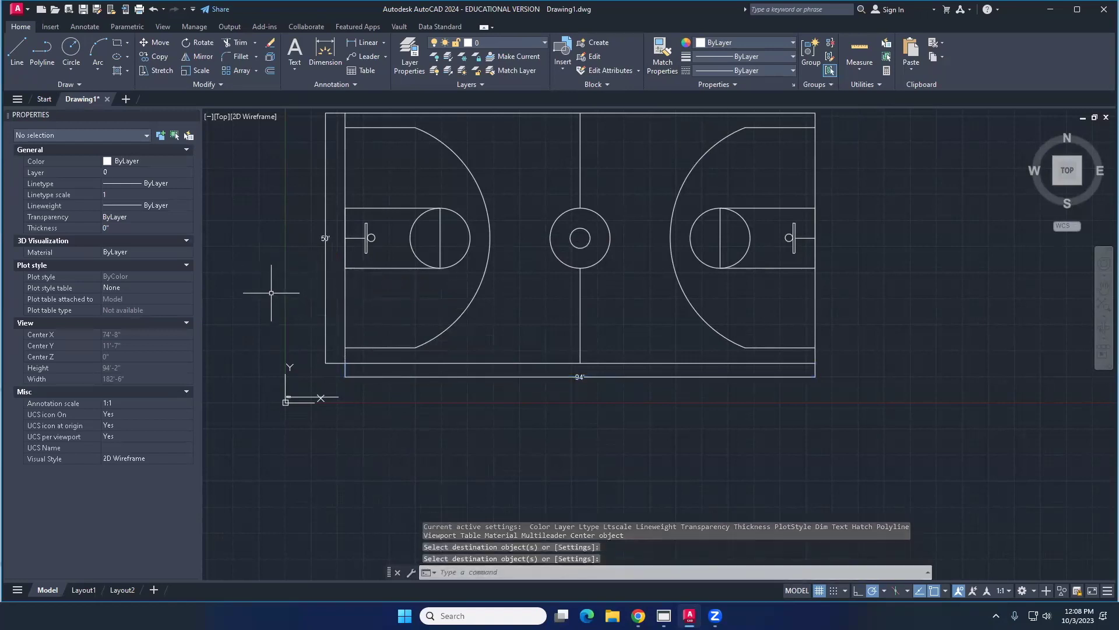
Step: Dimension the left half's upper straight three-point segment from the baseline to the arc's start, placing the dimension line just below it
{"action": "middle_click_drag", "start_coordinate": [268, 292], "coordinate": [249, 288]}
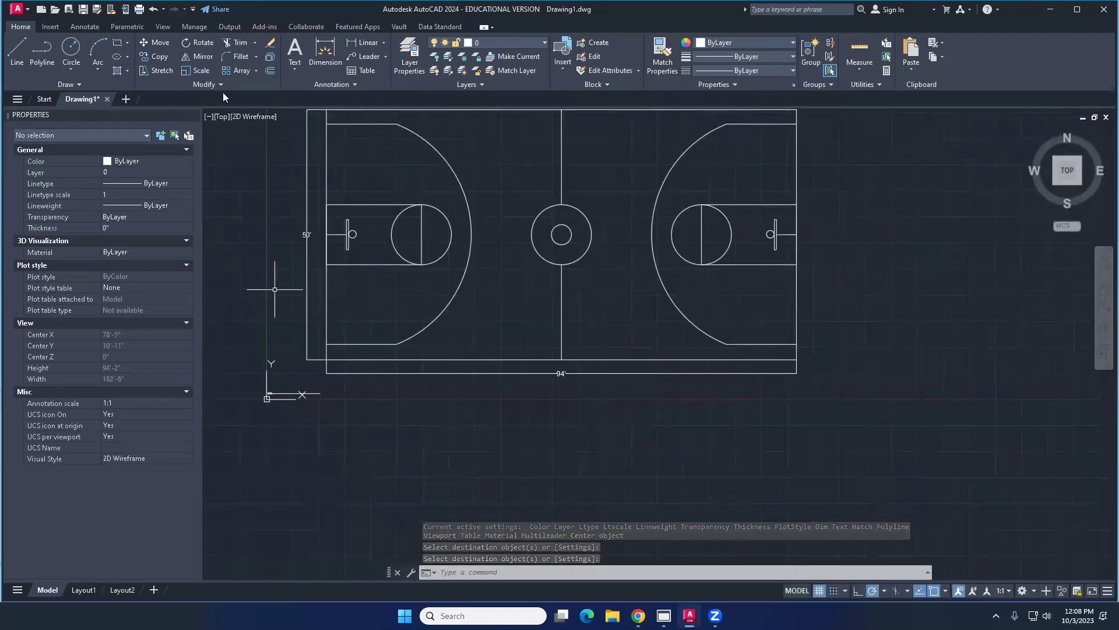
{"action": "middle_click_drag", "start_coordinate": [250, 150], "coordinate": [275, 200]}
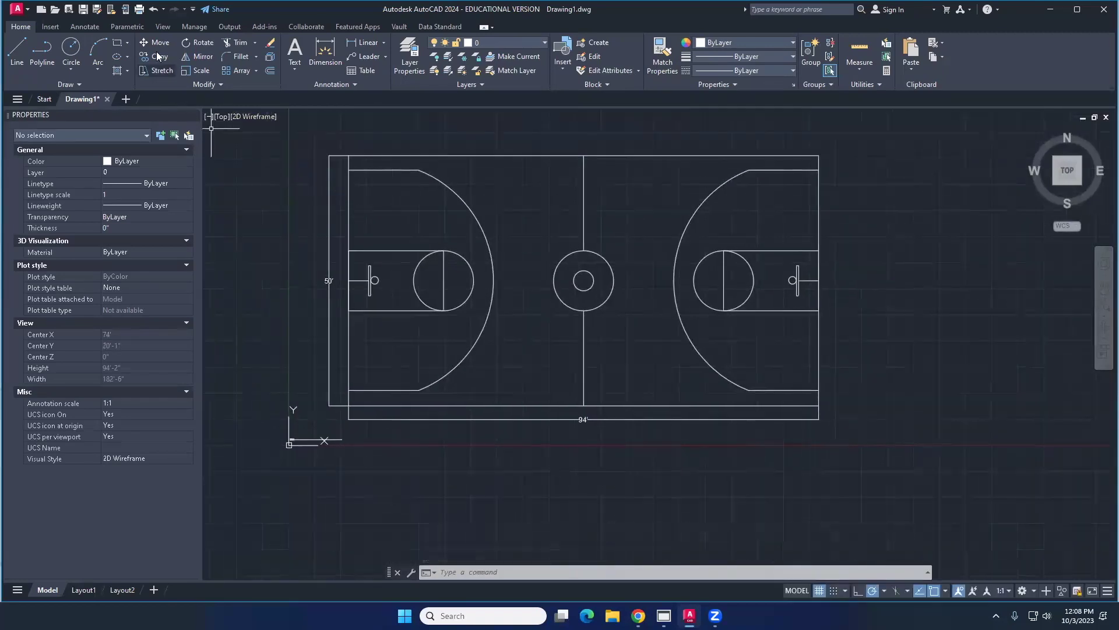
{"action": "left_click", "coordinate": [324, 52]}
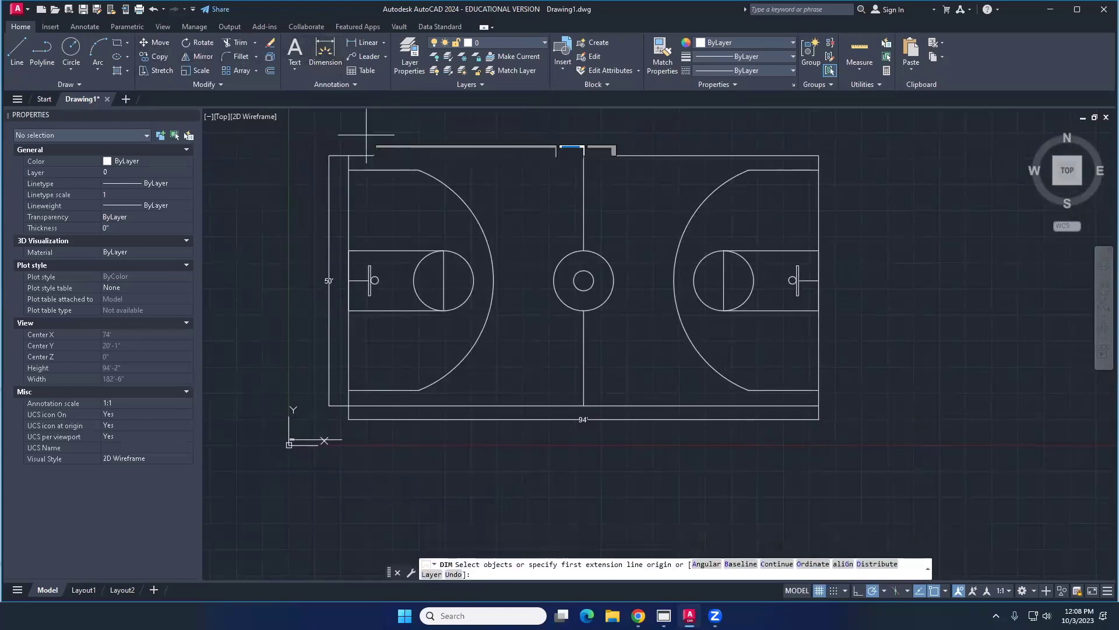
{"action": "left_click", "coordinate": [349, 169]}
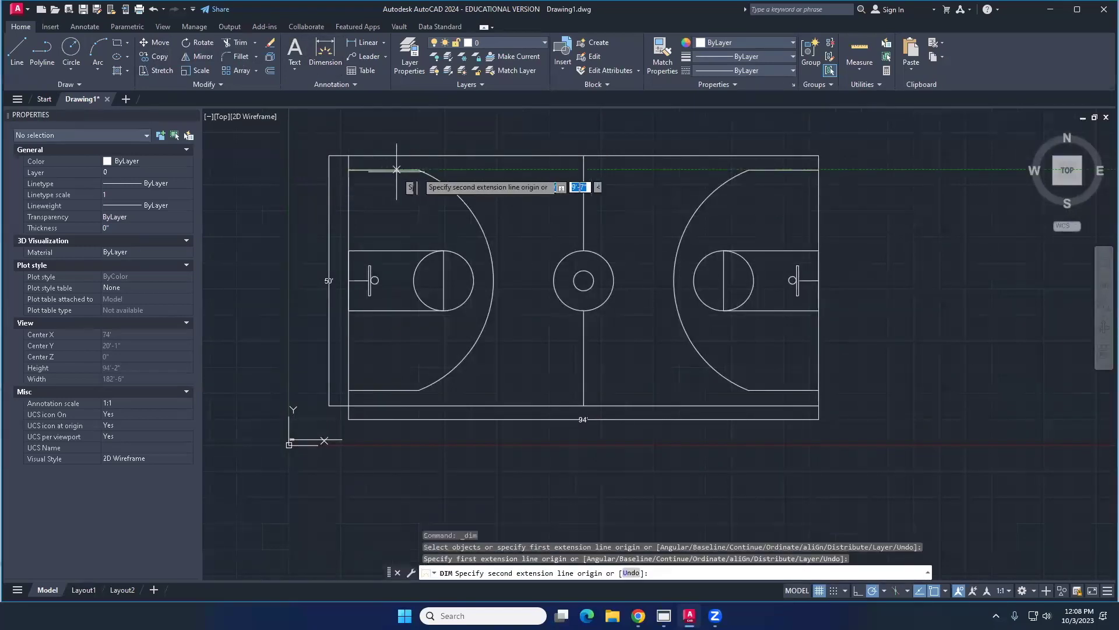
{"action": "left_click", "coordinate": [418, 170]}
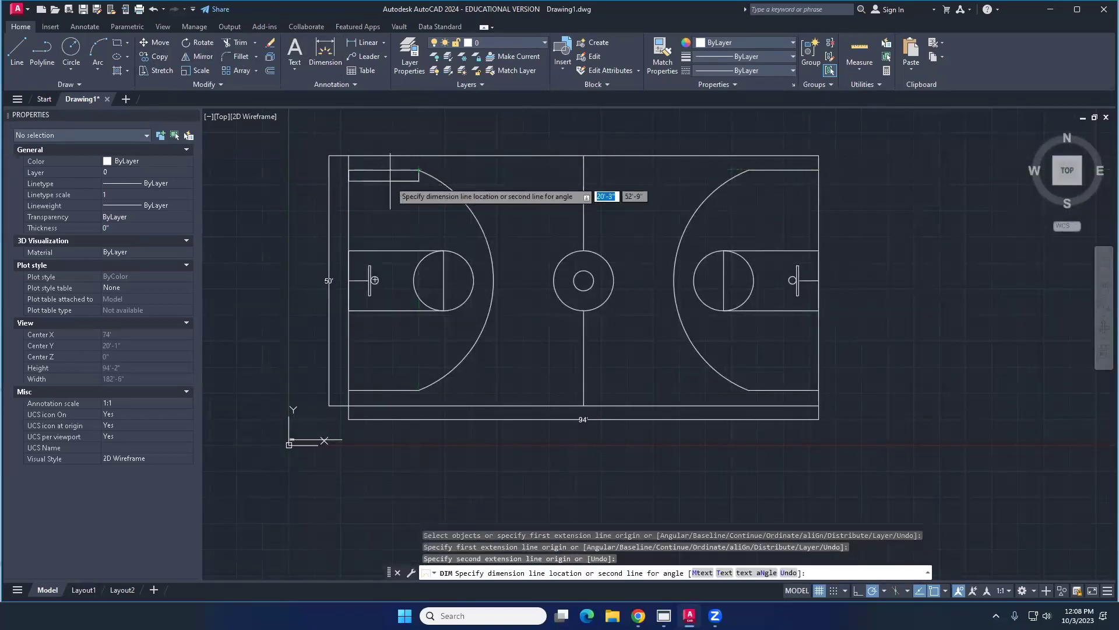
{"action": "left_click", "coordinate": [390, 181]}
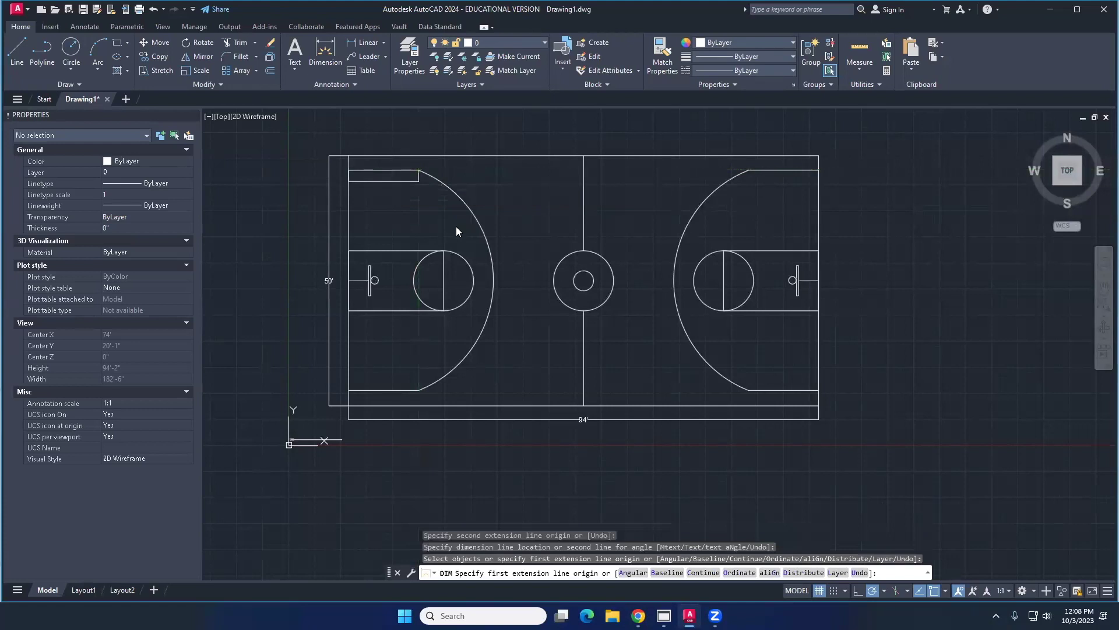
Step: Match the properties of the court-width dimension onto the dimension of the upper straight three-point segment
{"action": "left_click", "coordinate": [654, 46]}
{"action": "left_click", "coordinate": [330, 251]}
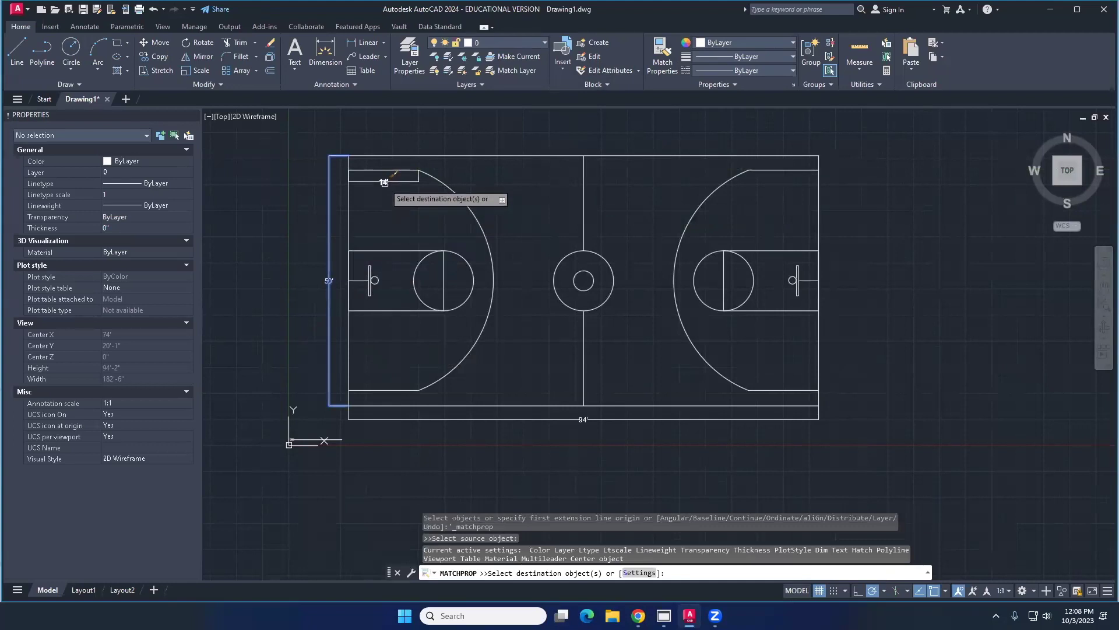
{"action": "left_click", "coordinate": [384, 183]}
{"action": "key", "text": "Return"}
{"action": "type", "text": "dim"}
{"action": "middle_click_drag", "start_coordinate": [420, 217], "coordinate": [410, 205]}
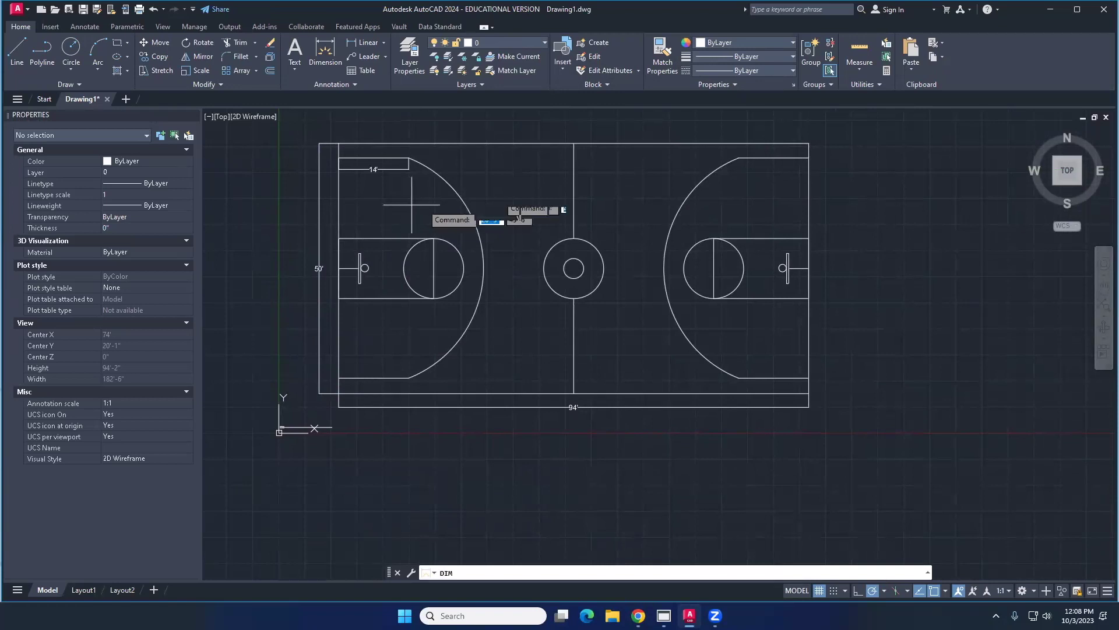
{"action": "left_click", "coordinate": [660, 53]}
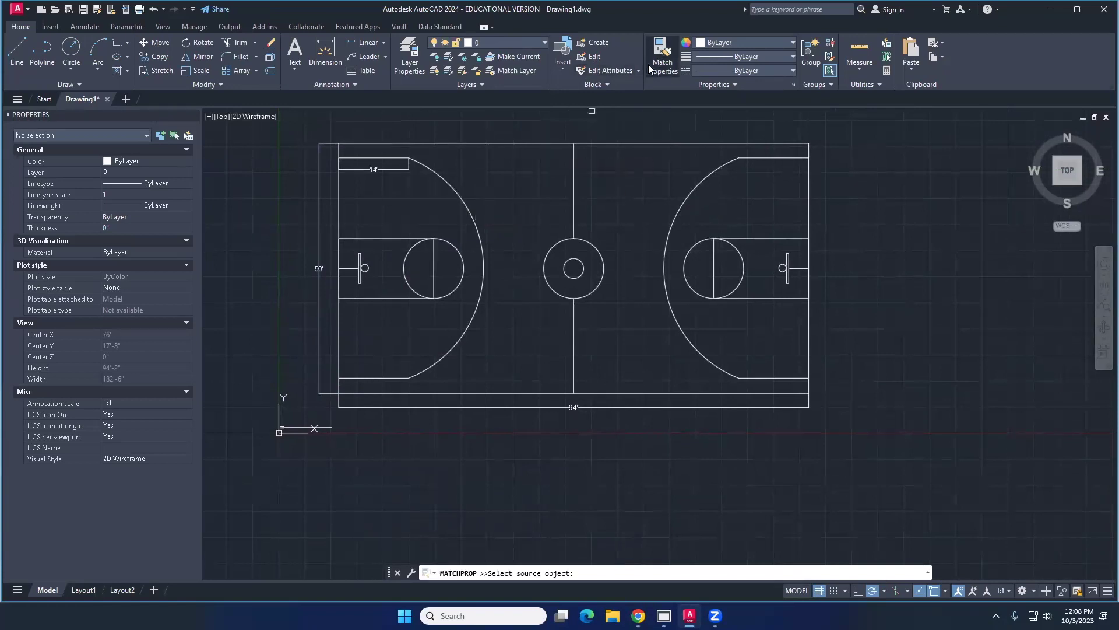
{"action": "type", "text": "DIM"}
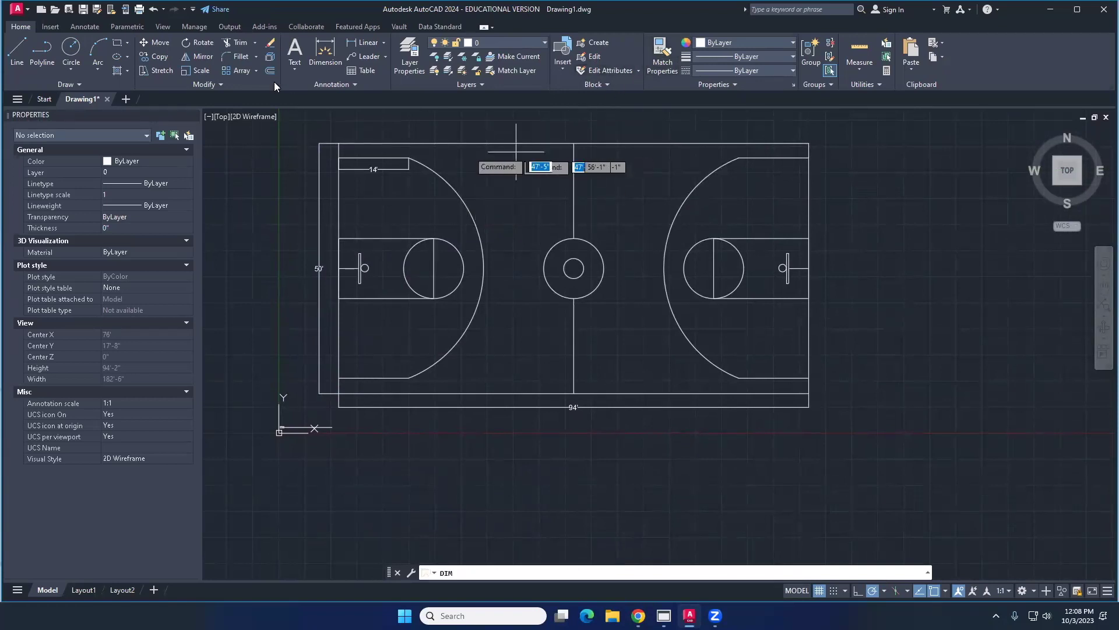
{"action": "left_click", "coordinate": [327, 55]}
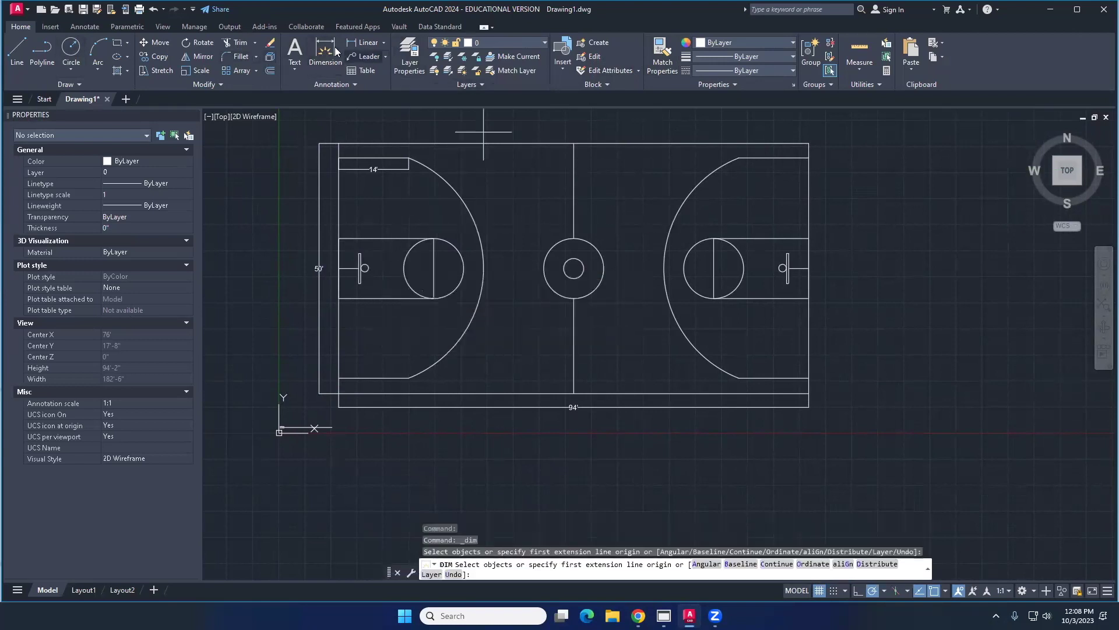
{"action": "left_click", "coordinate": [340, 299]}
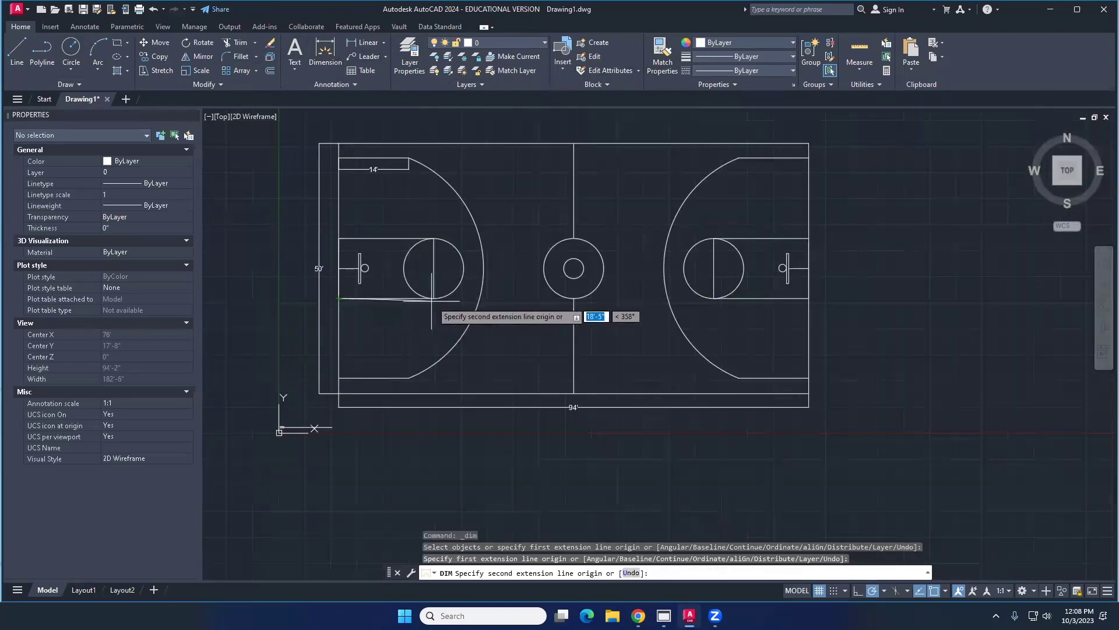
{"action": "key", "text": "Return"}
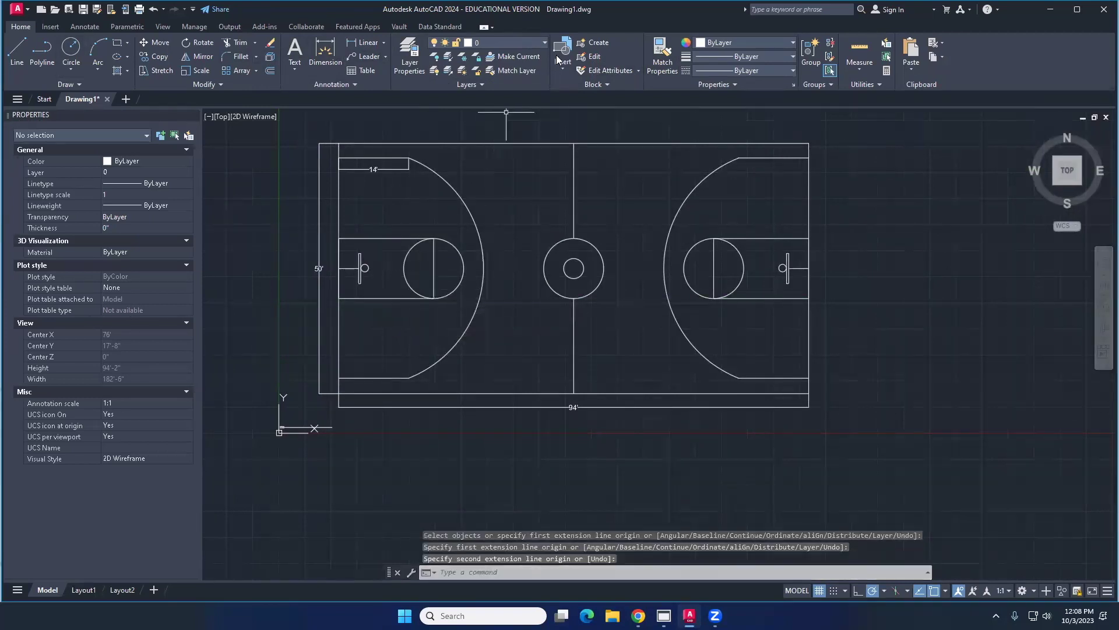
Step: Dimension the horizontal distance from the left hoop's center to the three-point arc, placing the dimension line just above the hoop's center
{"action": "left_click", "coordinate": [325, 54]}
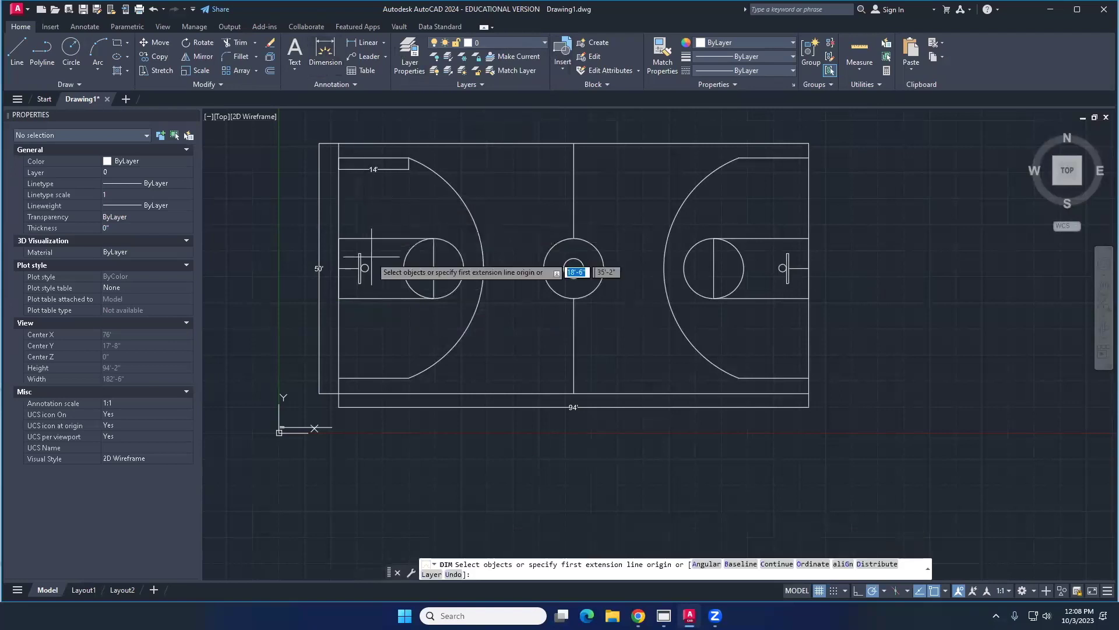
{"action": "scroll", "coordinate": [373, 257], "scroll_direction": "up", "scroll_amount": 6}
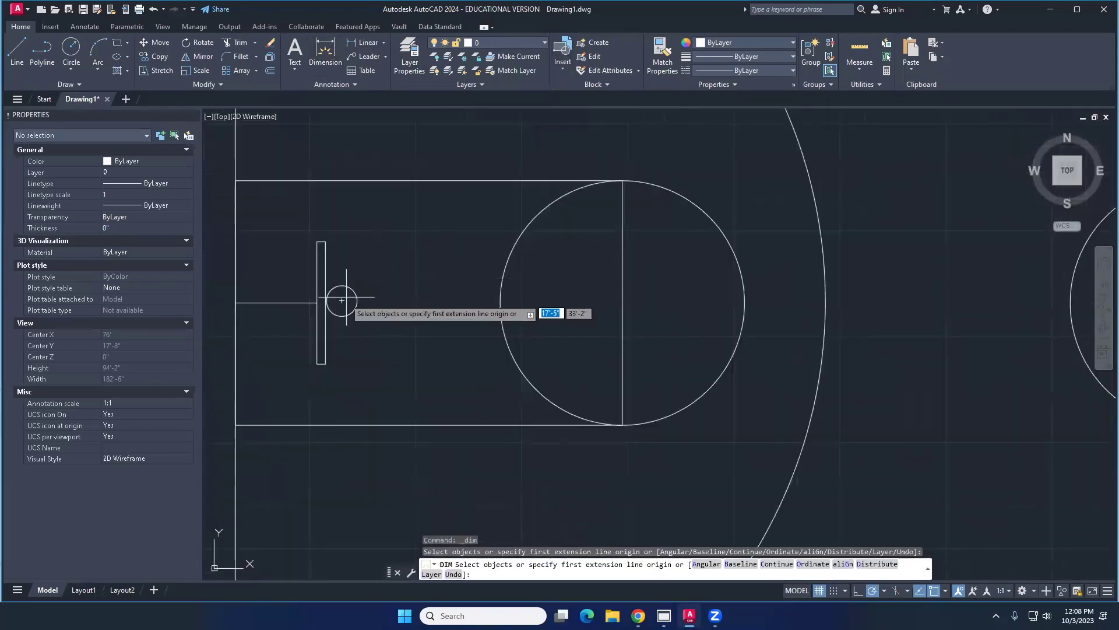
{"action": "left_click", "coordinate": [342, 301]}
{"action": "scroll", "coordinate": [524, 301], "scroll_direction": "down", "scroll_amount": 3}
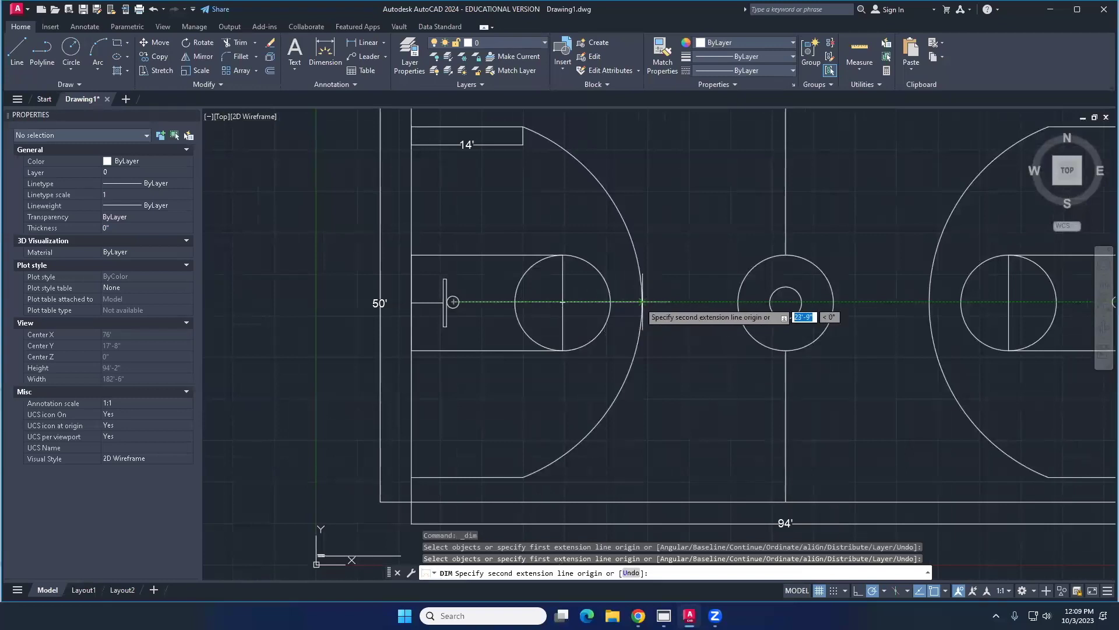
{"action": "left_click", "coordinate": [640, 302]}
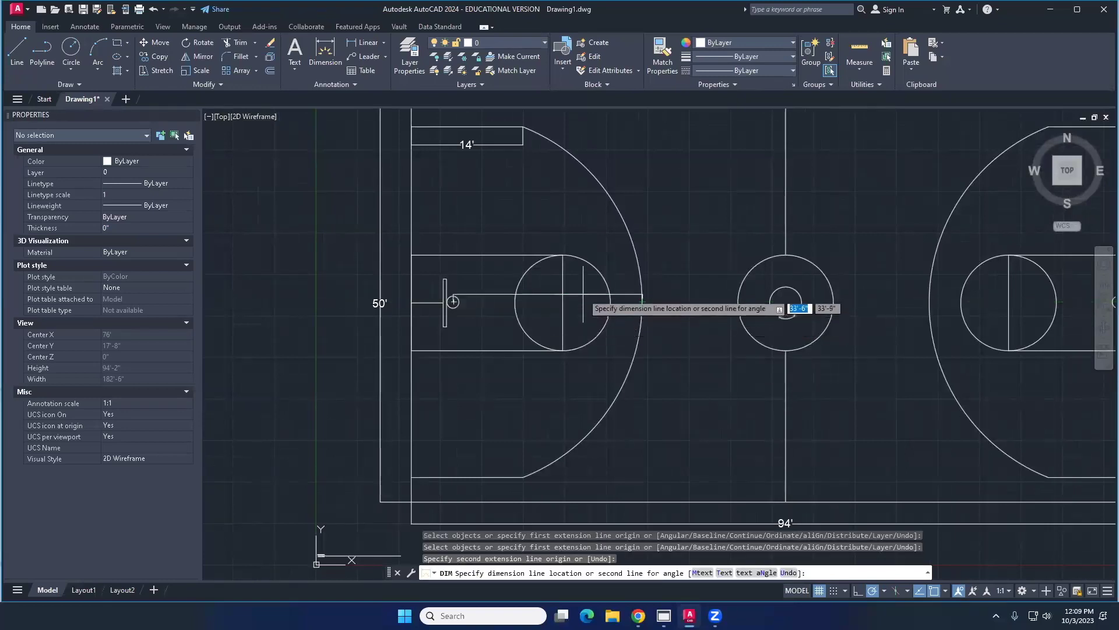
{"action": "left_click", "coordinate": [583, 291]}
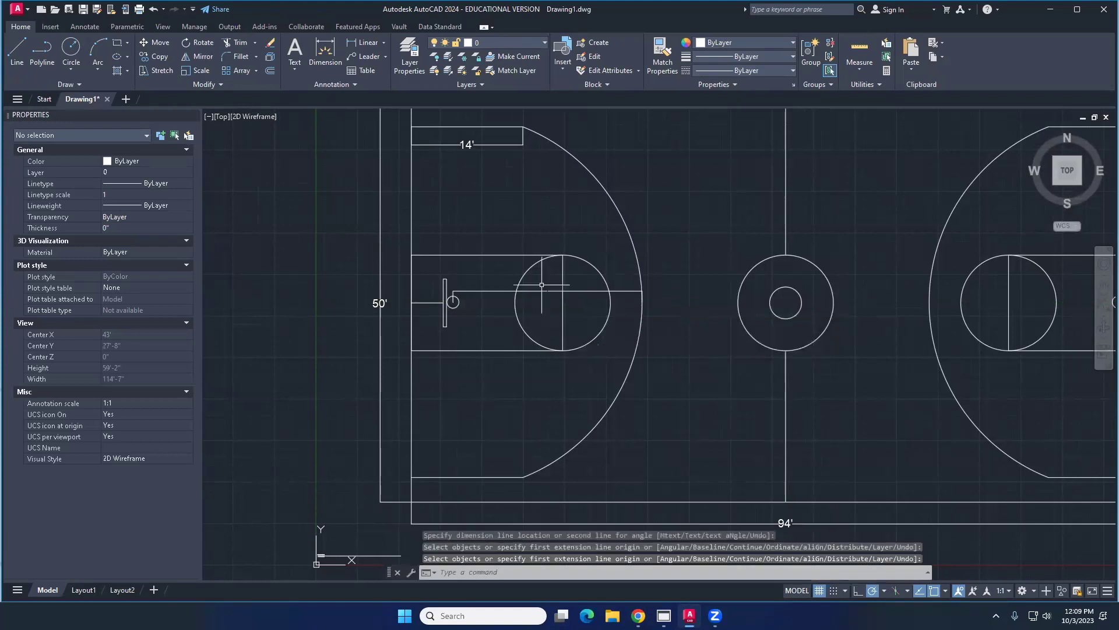
{"action": "key", "text": "Escape"}
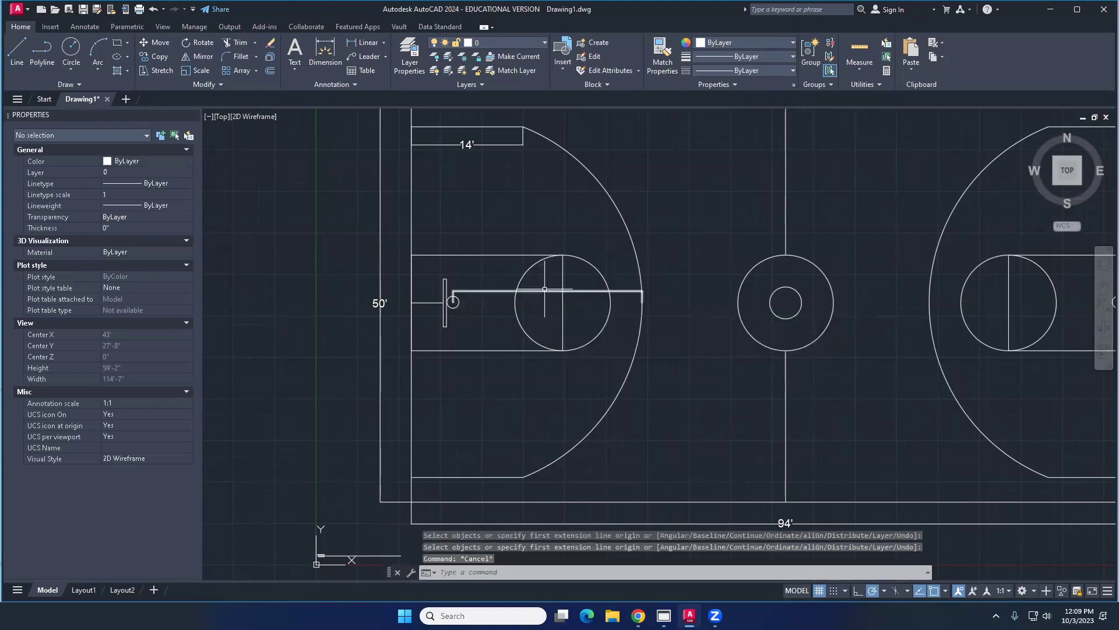
Step: Match the properties of the straight three-point segment's dimension onto the hoop-to-arc dimension
{"action": "left_click", "coordinate": [662, 58]}
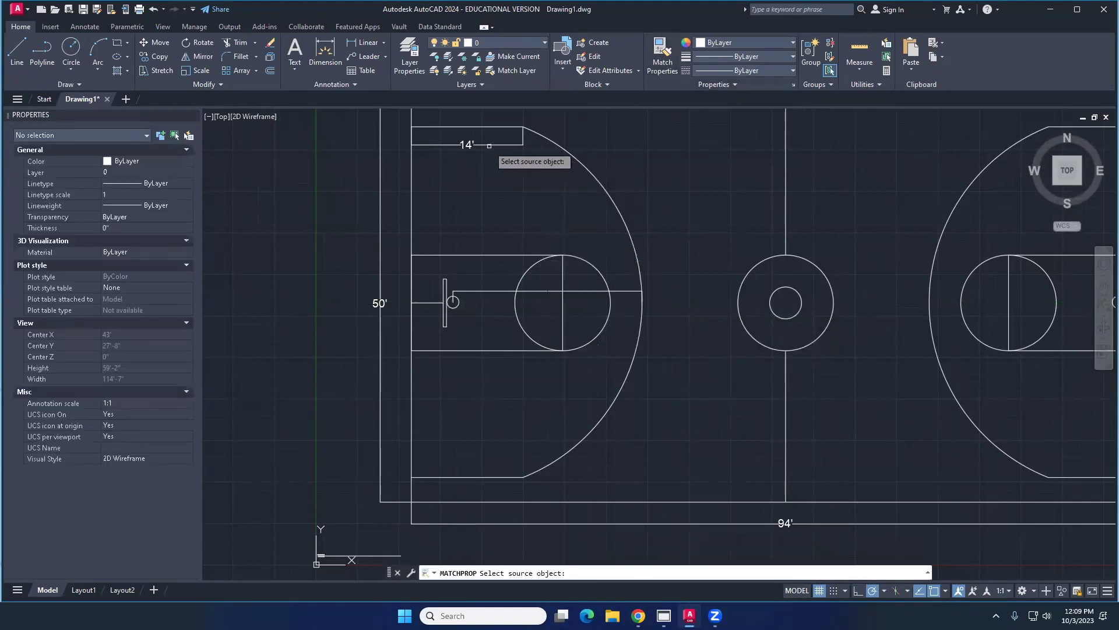
{"action": "left_click", "coordinate": [489, 144]}
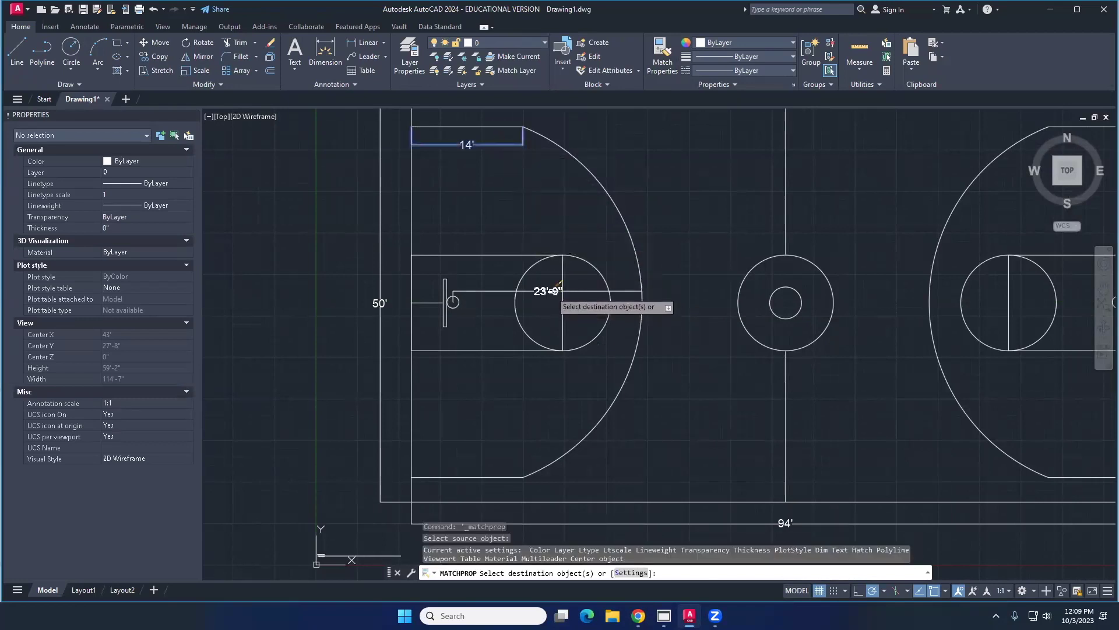
{"action": "left_click", "coordinate": [555, 290]}
{"action": "key", "text": "Return"}
{"action": "scroll", "coordinate": [550, 347], "scroll_direction": "down", "scroll_amount": 5}
{"action": "scroll", "coordinate": [550, 347], "scroll_direction": "up", "scroll_amount": 4}
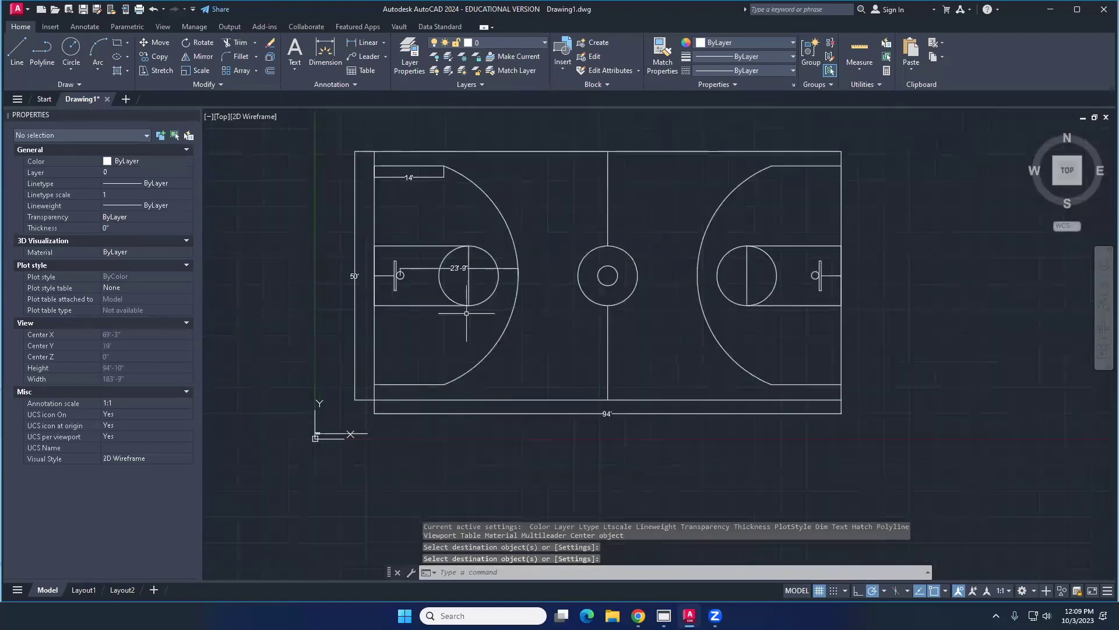
{"action": "left_click", "coordinate": [325, 55]}
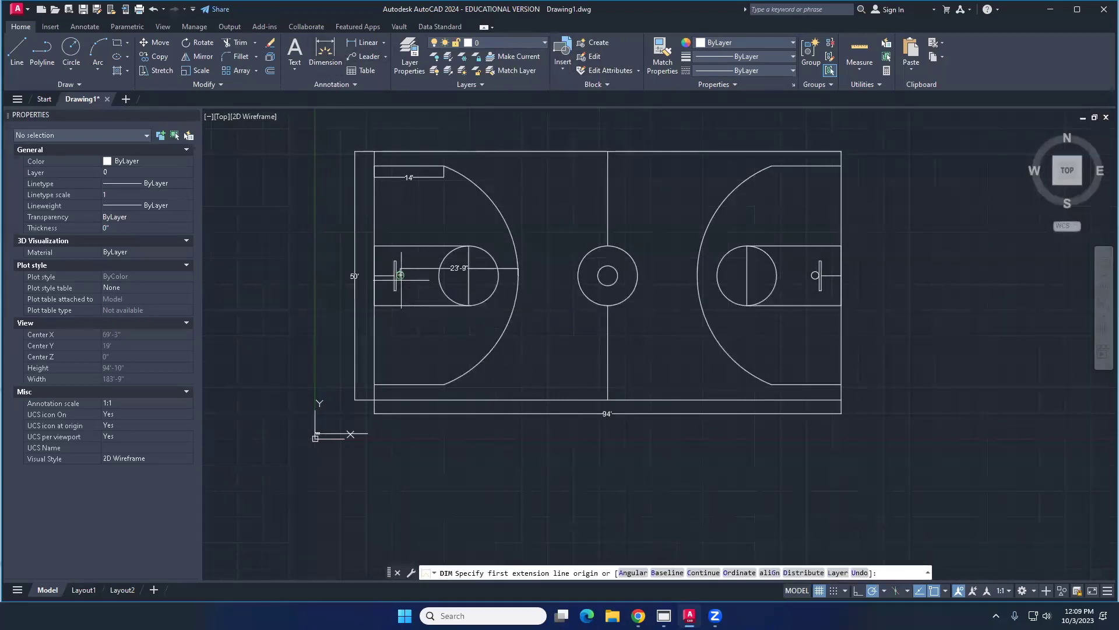
{"action": "left_click", "coordinate": [400, 275]}
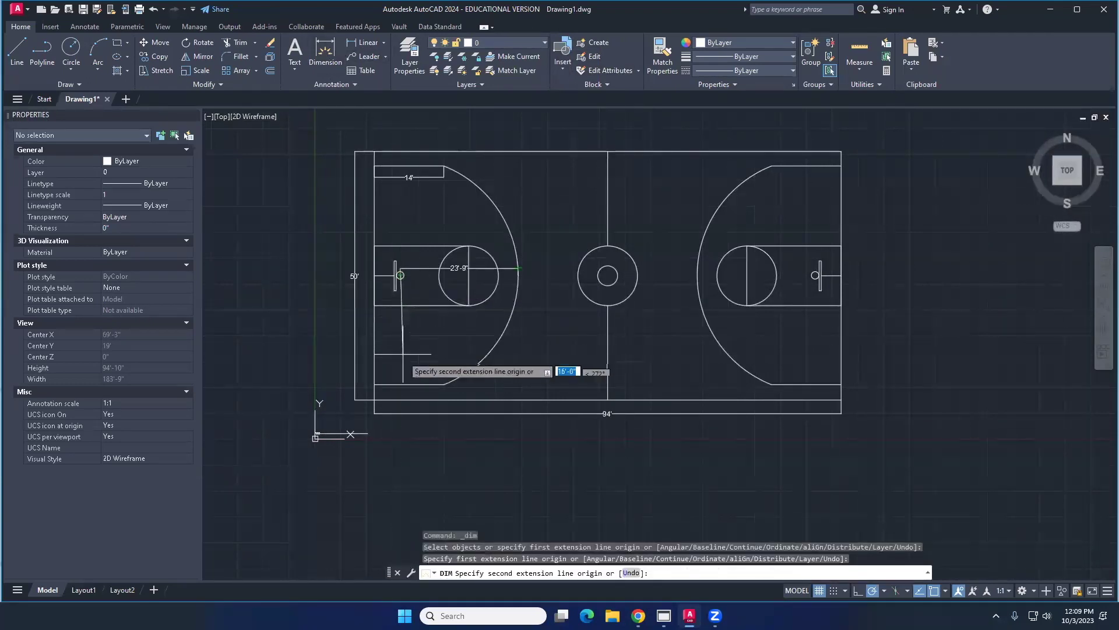
{"action": "key", "text": "Return"}
Step: Examine the court-length dimension's properties, particularly its primary units, precision and text height
{"action": "left_click", "coordinate": [454, 414]}
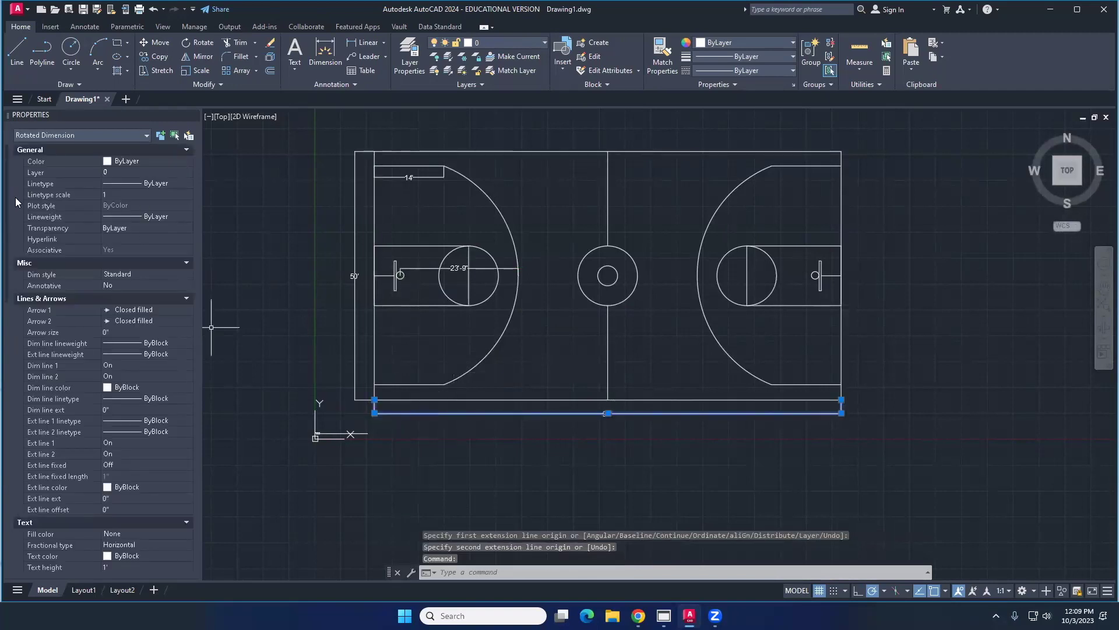
{"action": "scroll", "coordinate": [16, 215], "scroll_direction": "down", "scroll_amount": 15}
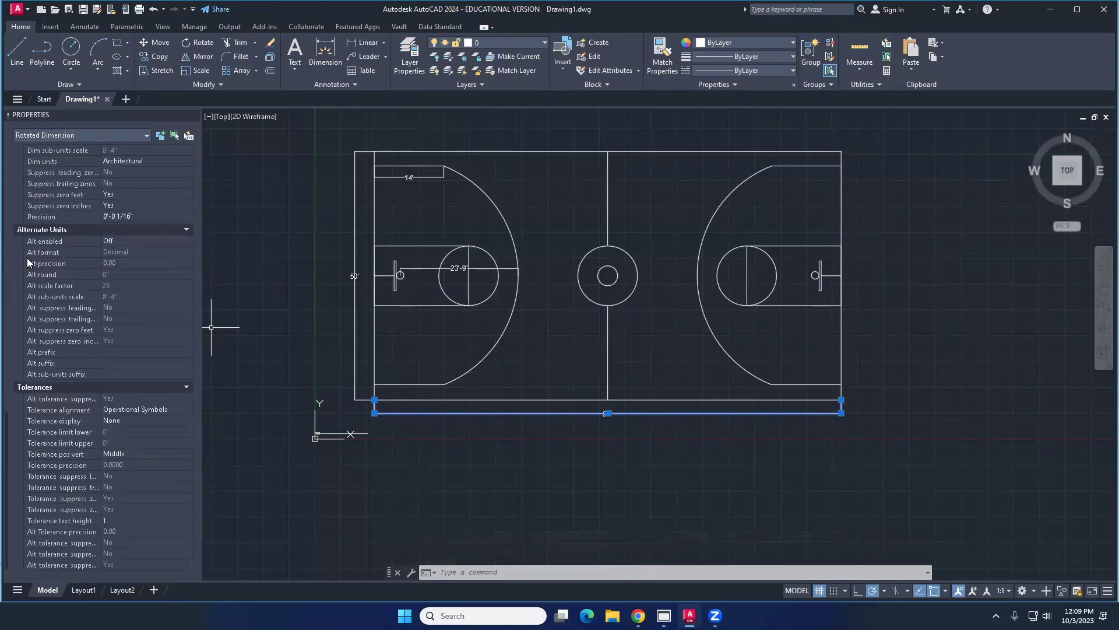
{"action": "scroll", "coordinate": [24, 257], "scroll_direction": "up", "scroll_amount": 2}
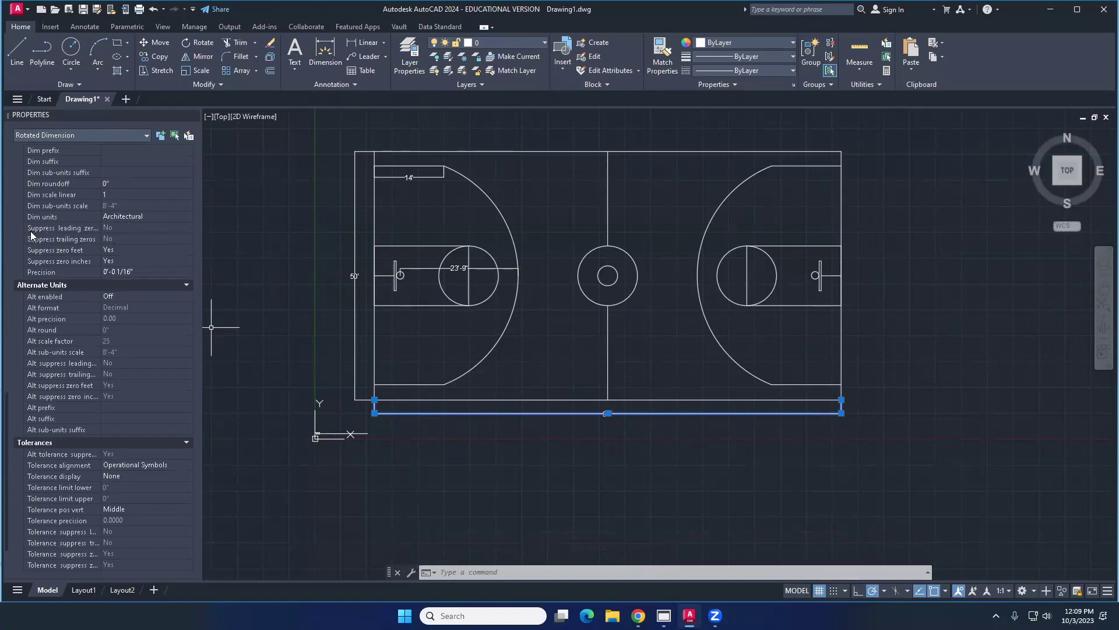
{"action": "scroll", "coordinate": [14, 236], "scroll_direction": "up", "scroll_amount": 2}
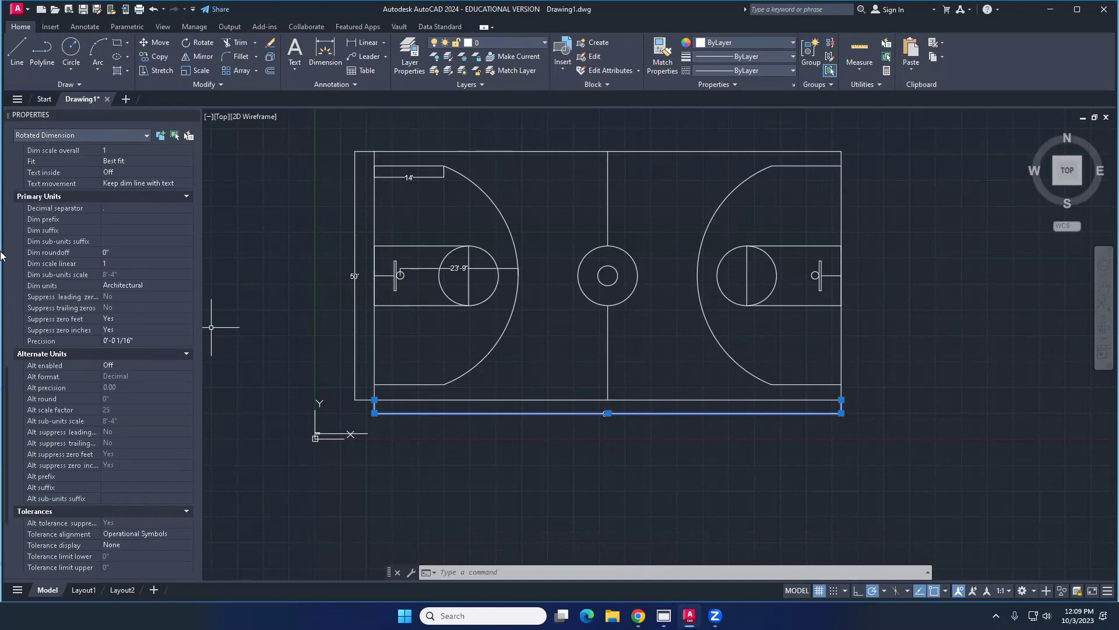
{"action": "scroll", "coordinate": [13, 257], "scroll_direction": "up", "scroll_amount": 4}
{"action": "scroll", "coordinate": [10, 252], "scroll_direction": "up", "scroll_amount": 6}
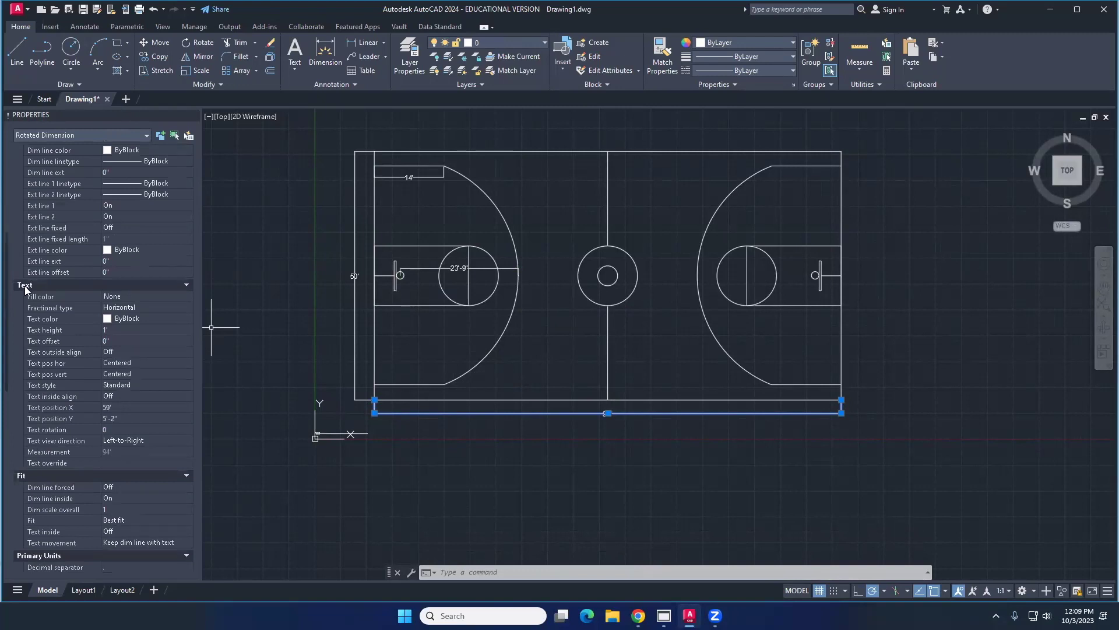
{"action": "left_click", "coordinate": [111, 330]}
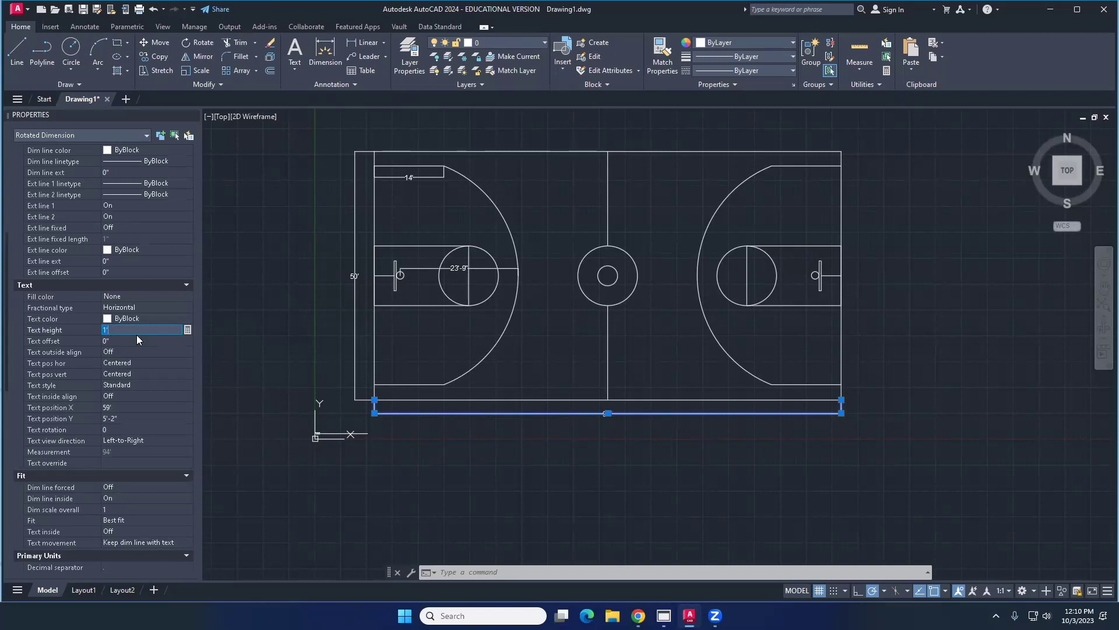
{"action": "left_click", "coordinate": [250, 317]}
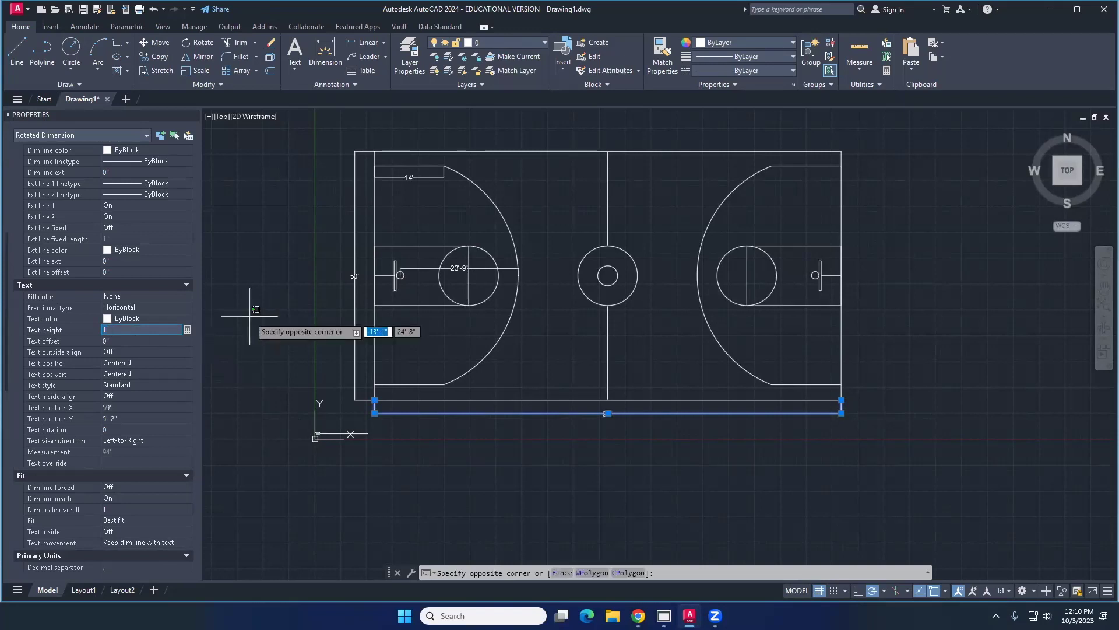
{"action": "key", "text": "Escape"}
{"action": "key", "text": "Escape"}
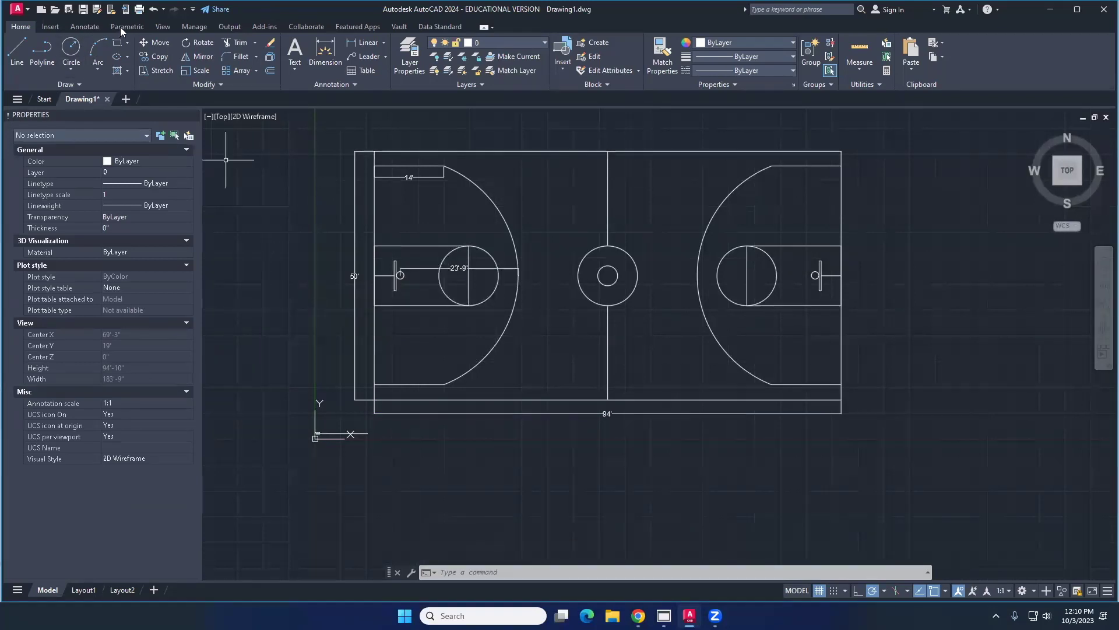
{"action": "left_click", "coordinate": [84, 26]}
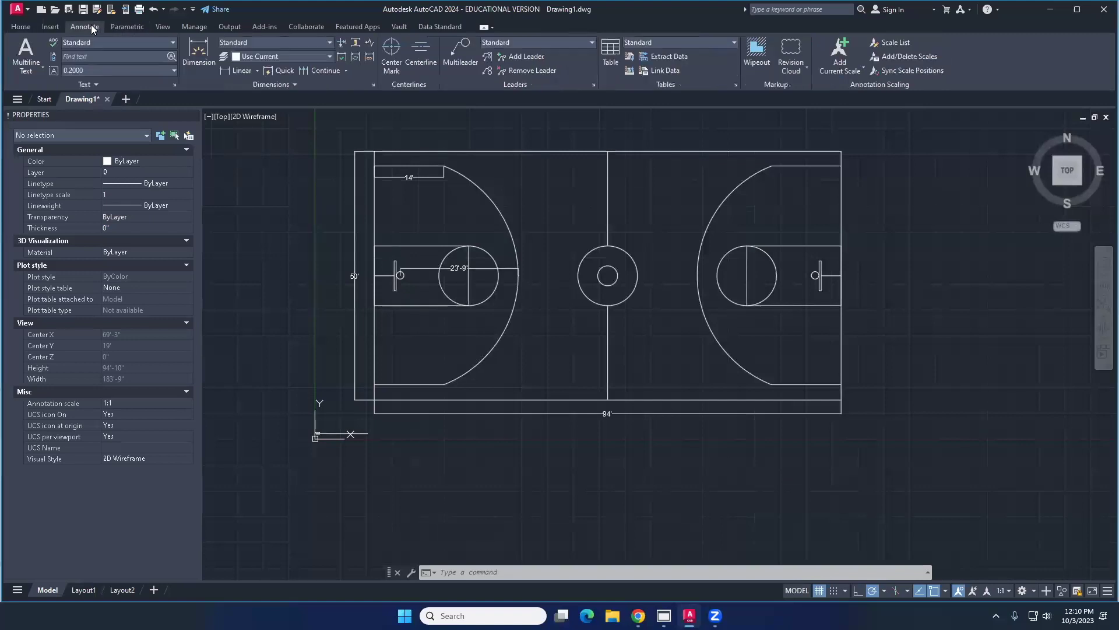
{"action": "left_click", "coordinate": [60, 27]}
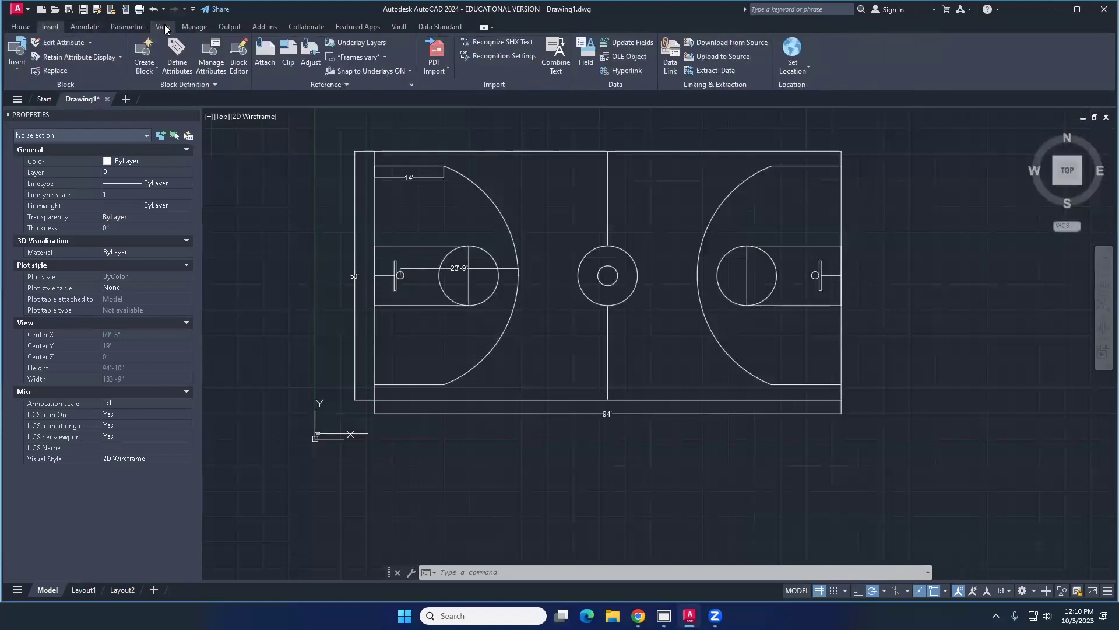
{"action": "left_click", "coordinate": [84, 27]}
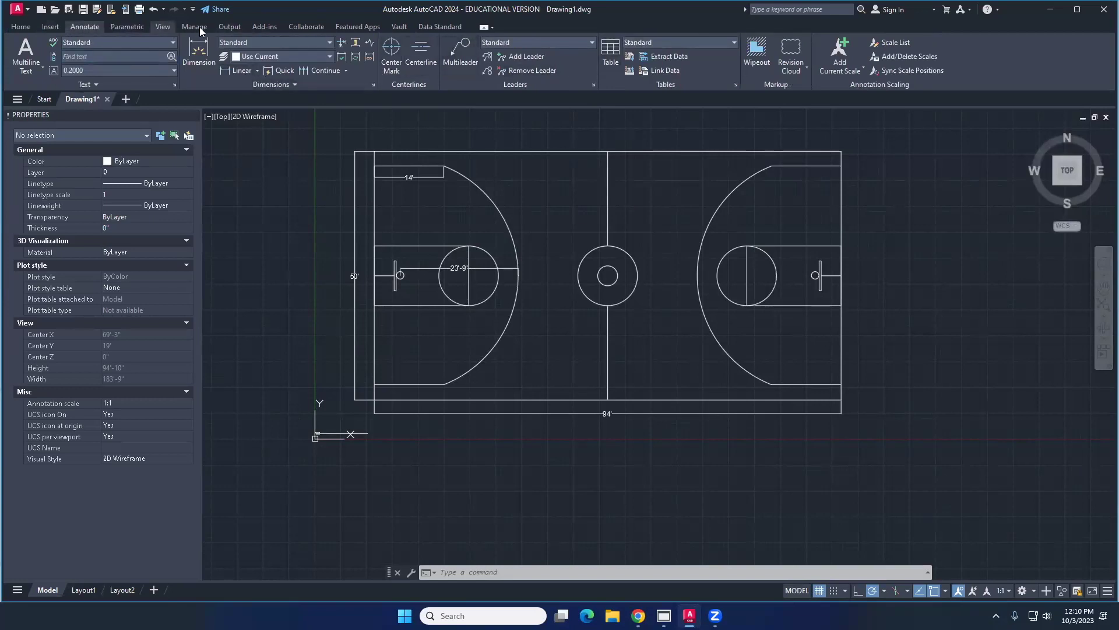
{"action": "left_click", "coordinate": [50, 27]}
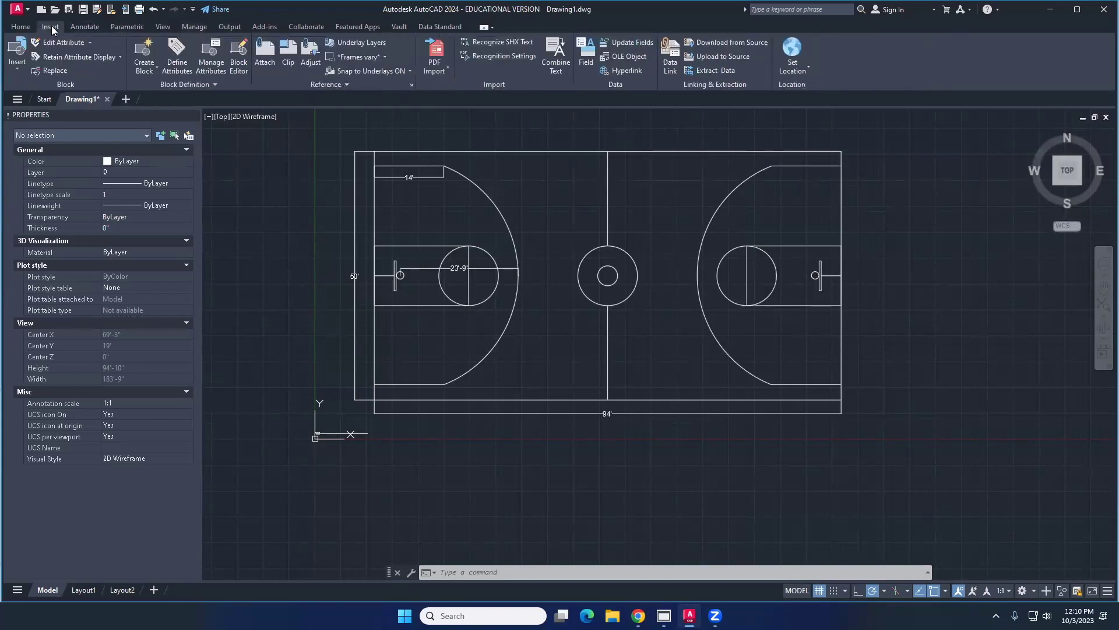
{"action": "left_click", "coordinate": [20, 26]}
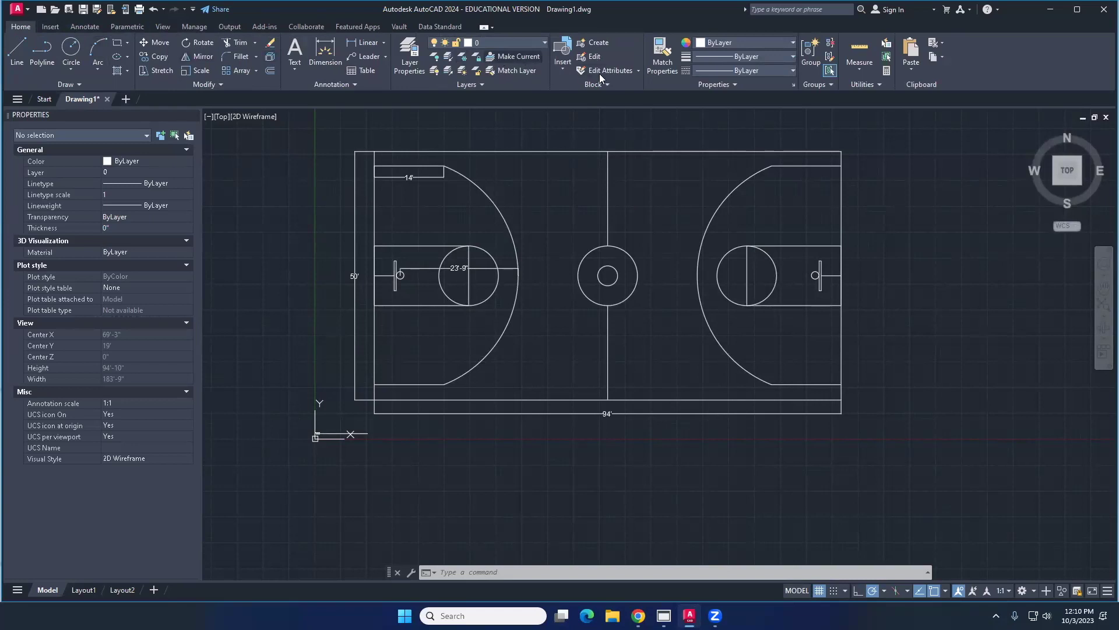
{"action": "left_click", "coordinate": [88, 27]}
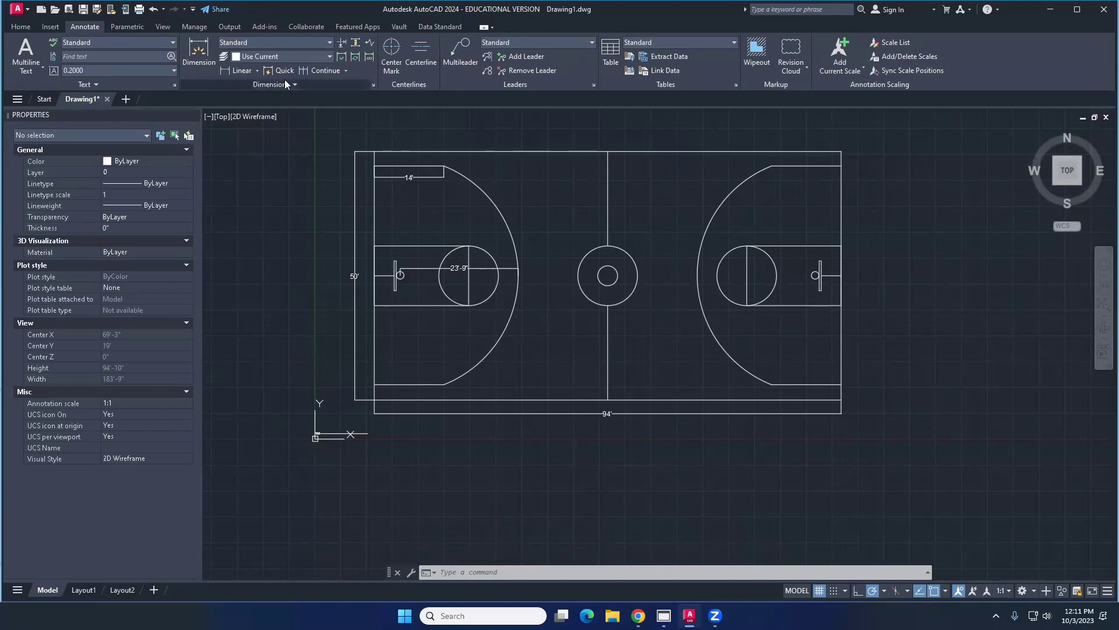
{"action": "left_click", "coordinate": [50, 27]}
{"action": "left_click", "coordinate": [21, 27]}
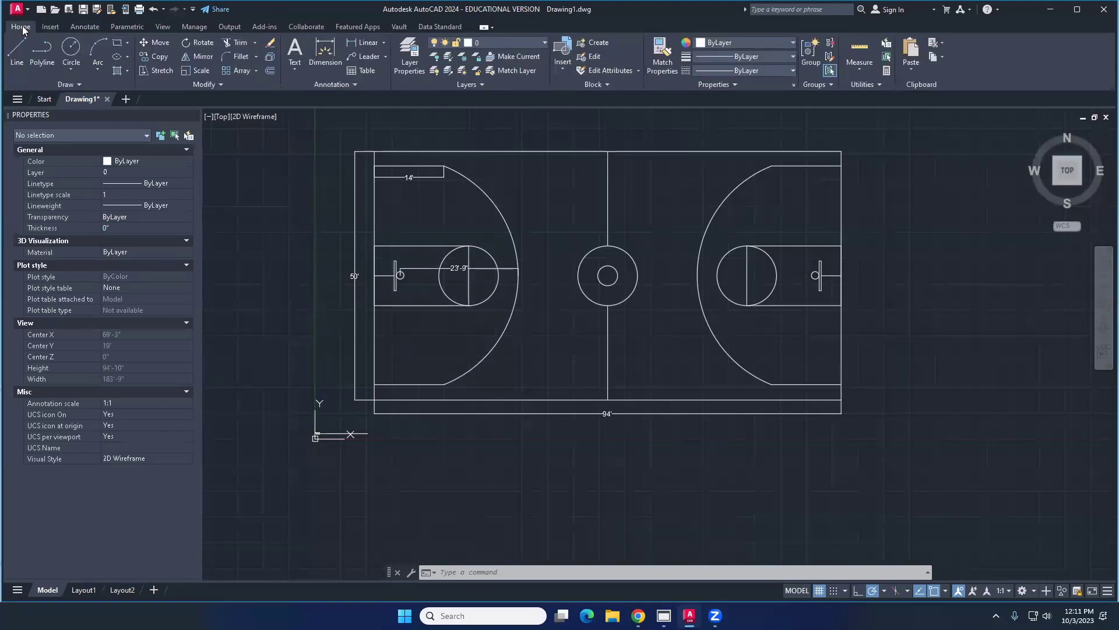